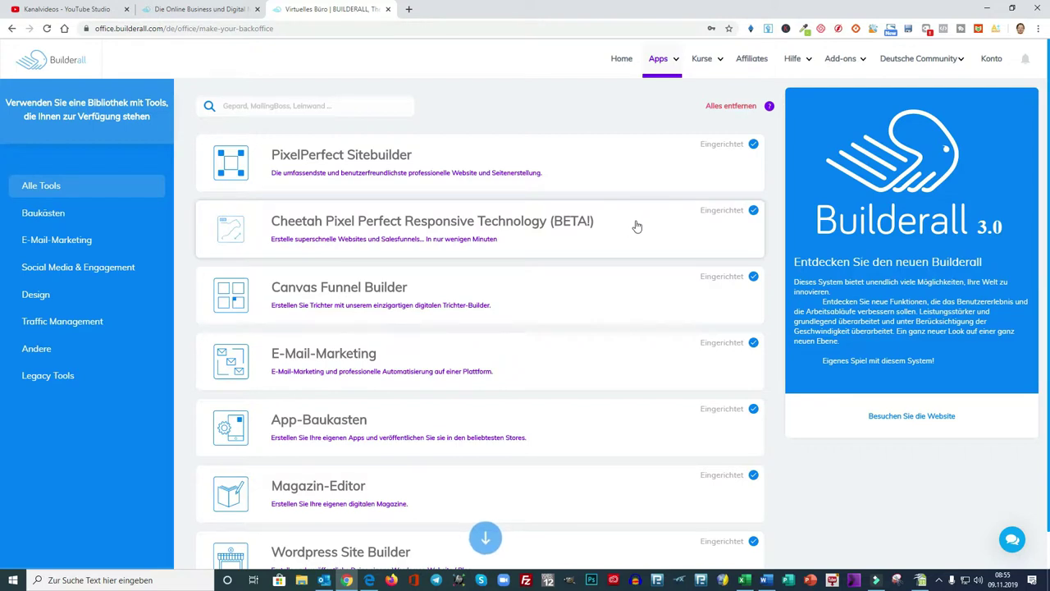
# In the Cheetah Pixel Perfect Responsive Technology builder, create a new website titled "test" with the description "test".
pyautogui.click(664, 56)
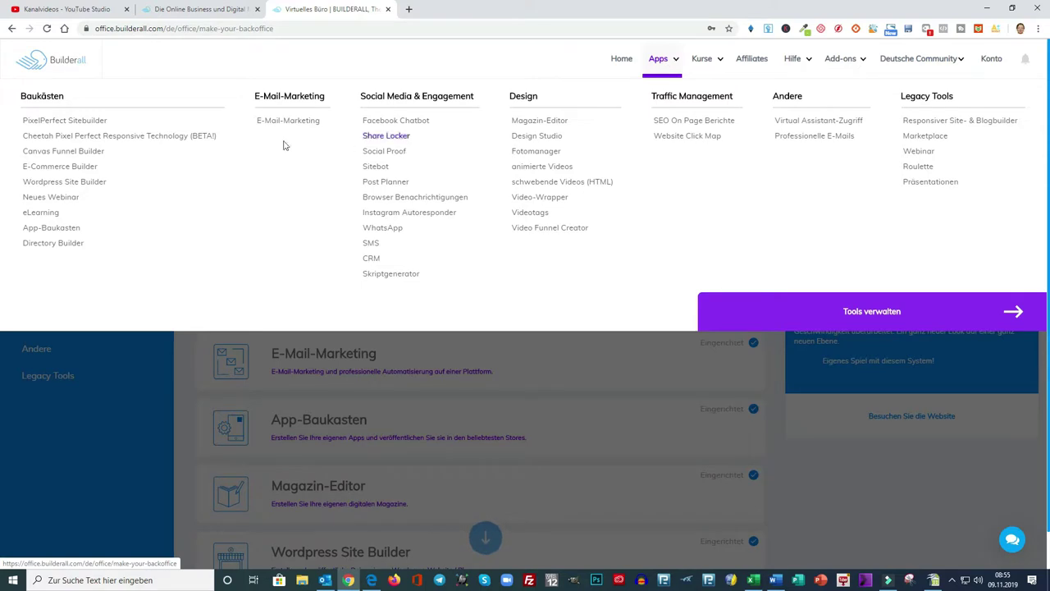
pyautogui.click(166, 138)
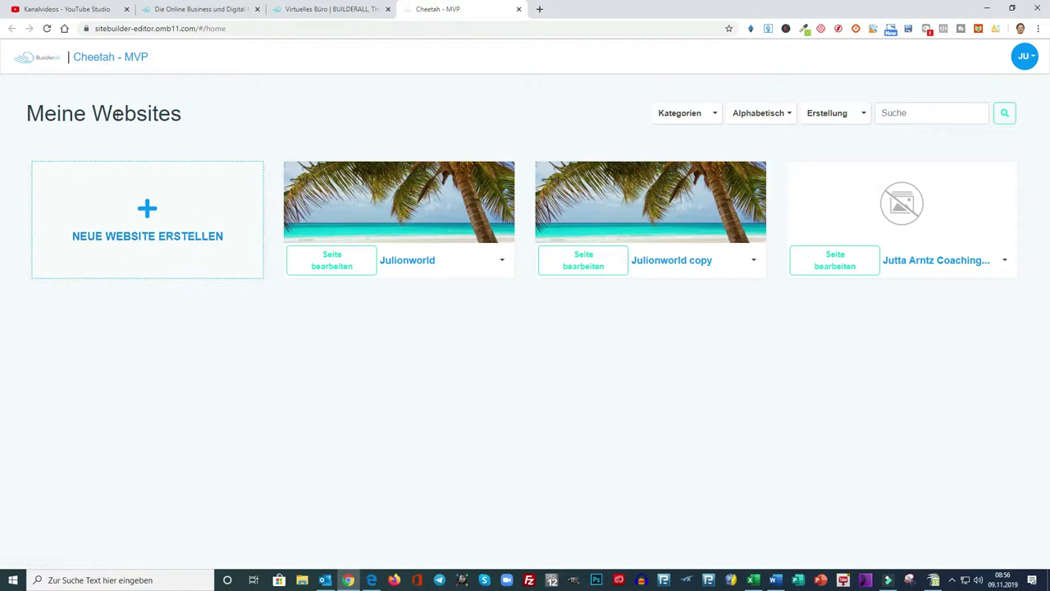
pyautogui.click(148, 213)
pyautogui.click(405, 259)
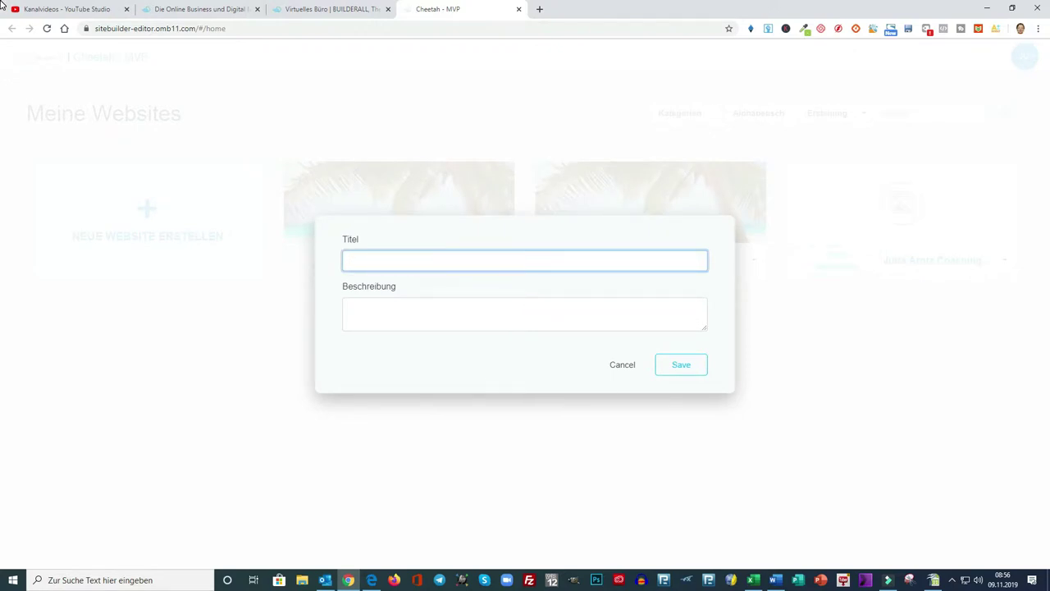
pyautogui.click(395, 307)
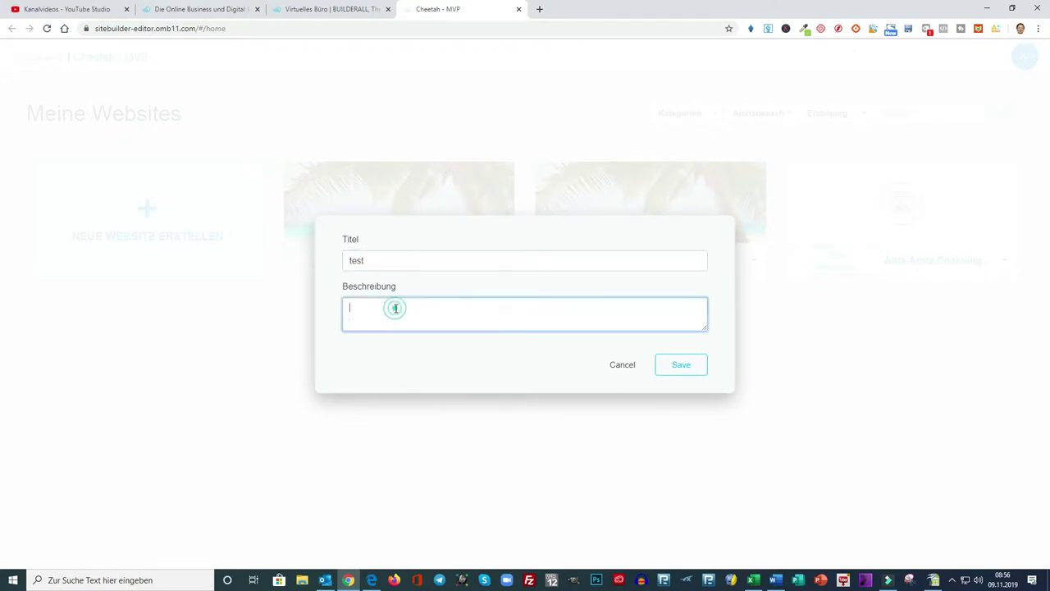
pyautogui.click(690, 365)
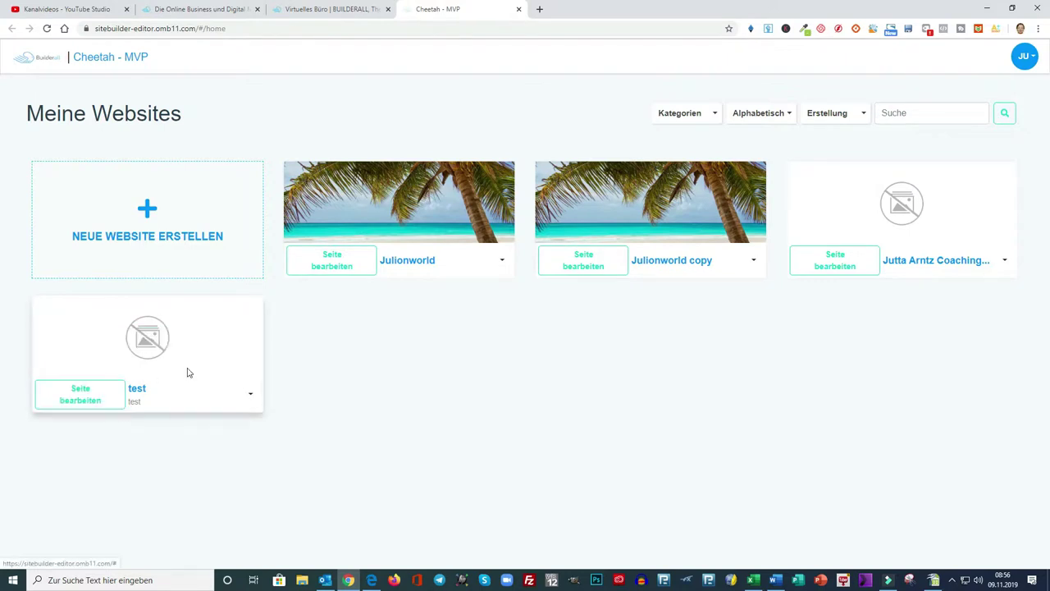
# Check the available options on the test website's card and open the website's page overview for editing.
pyautogui.click(250, 395)
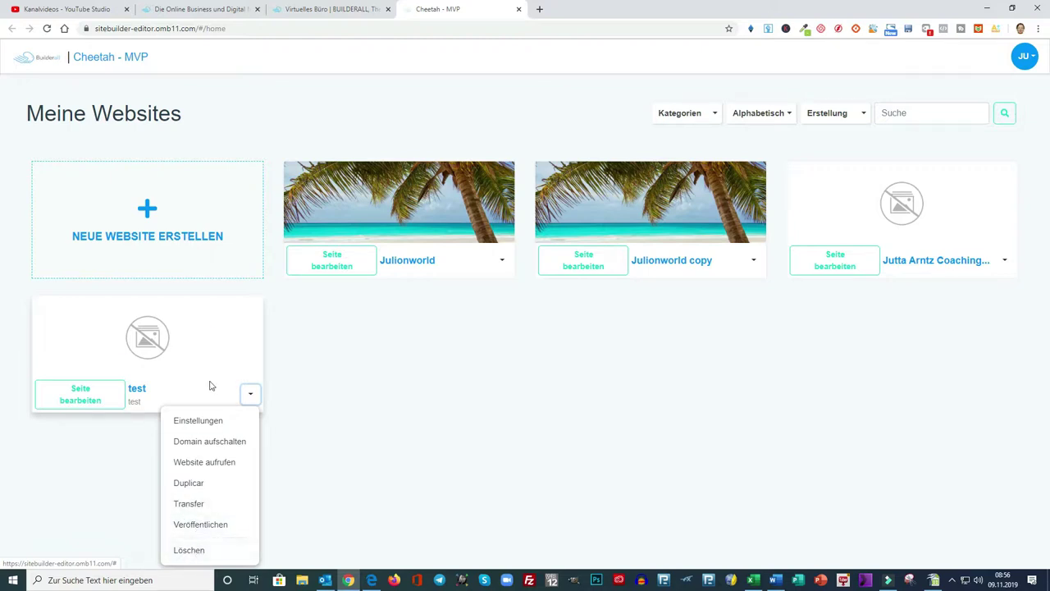
pyautogui.moveTo(189, 338)
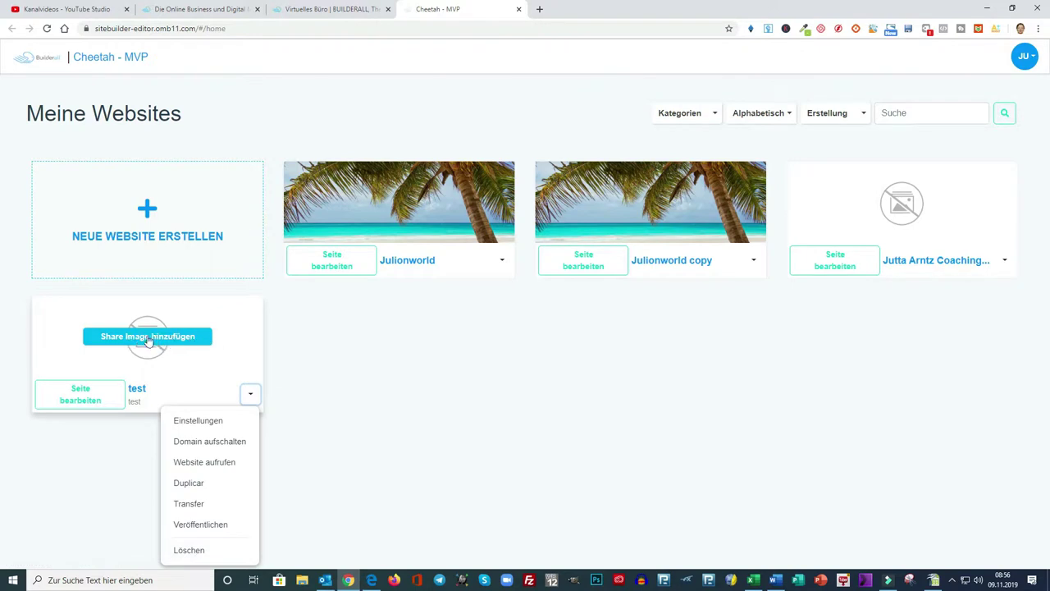
pyautogui.moveTo(382, 228)
pyautogui.click(80, 399)
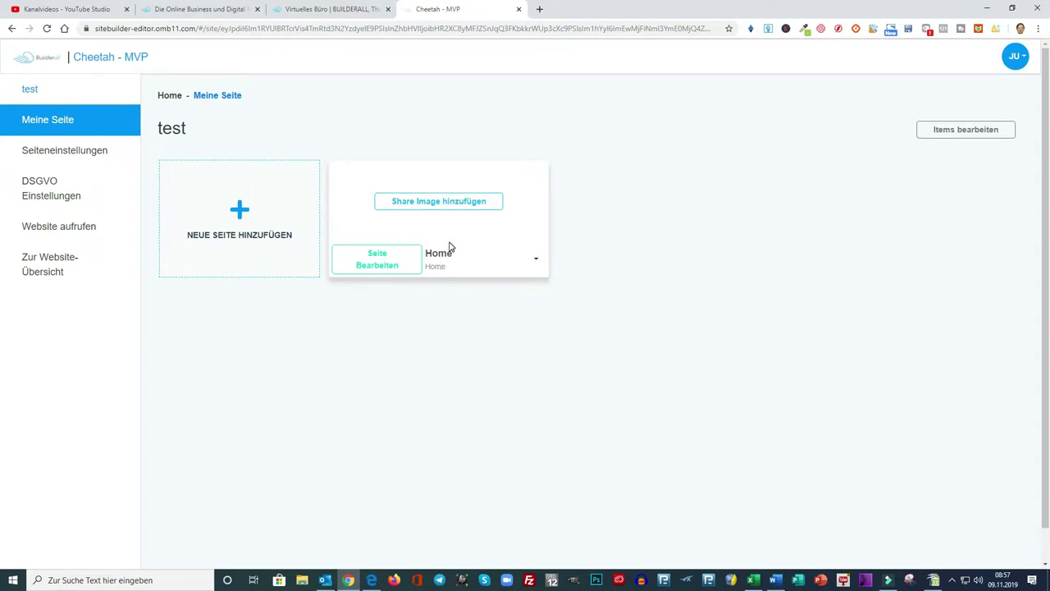
# Open the Home page's settings and examine its general fields, including name, URL, description and head scripts.
pyautogui.click(537, 262)
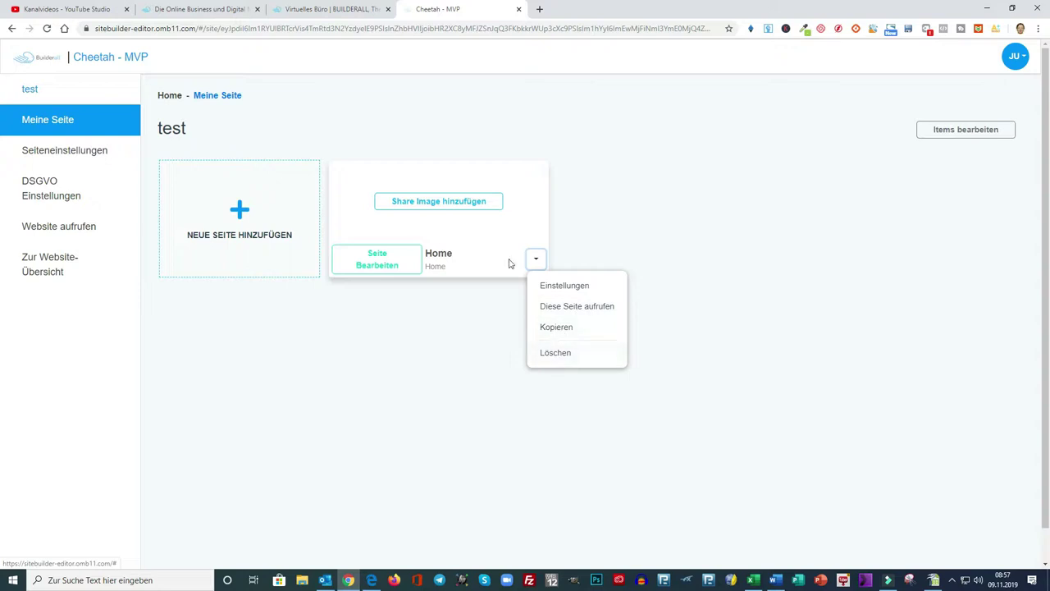
pyautogui.click(560, 289)
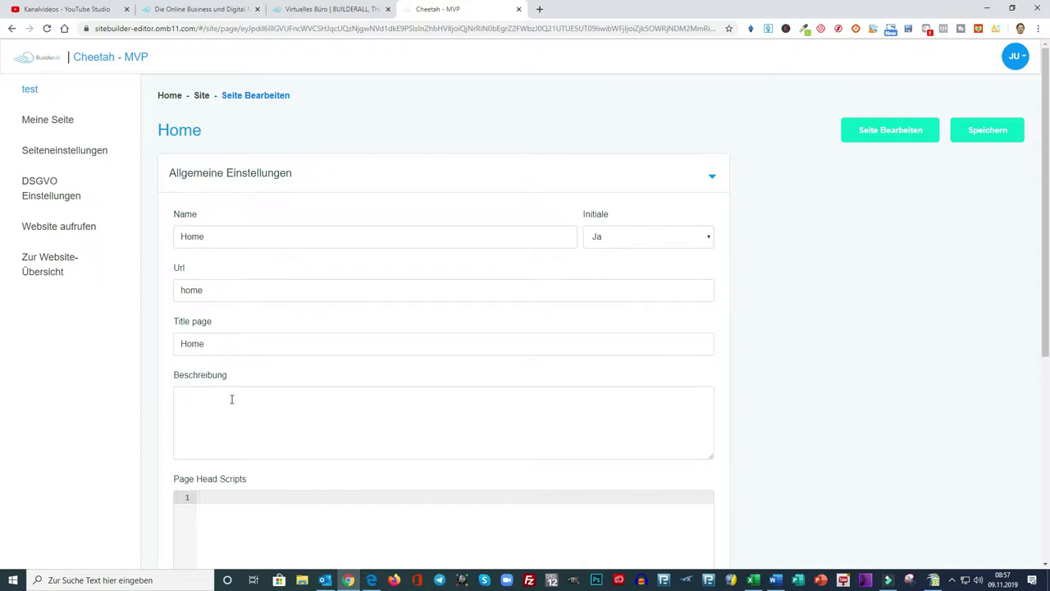
pyautogui.scroll(-2, 416, 389)
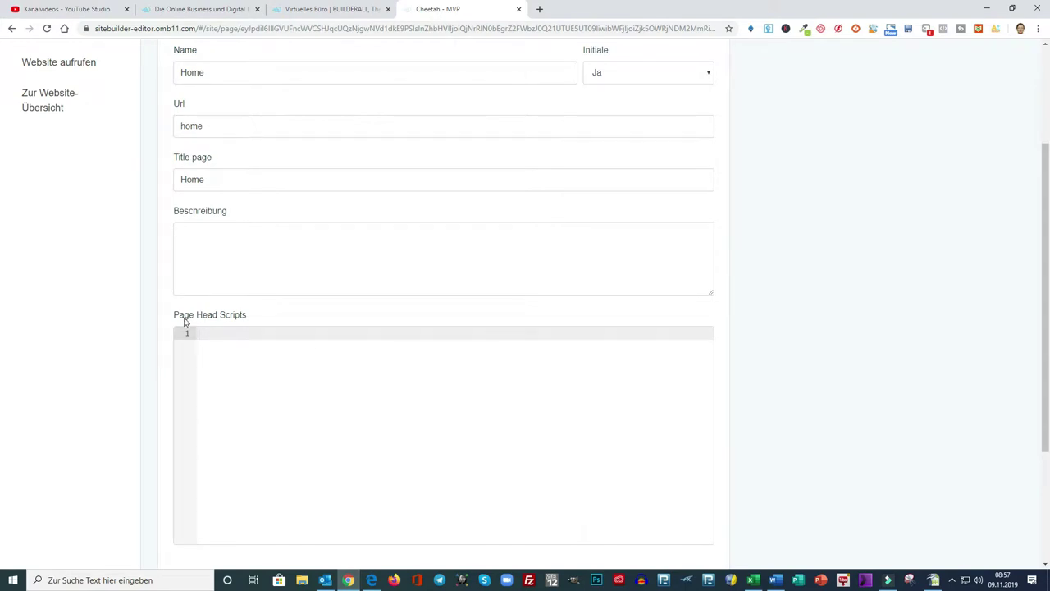
pyautogui.scroll(-3, 372, 368)
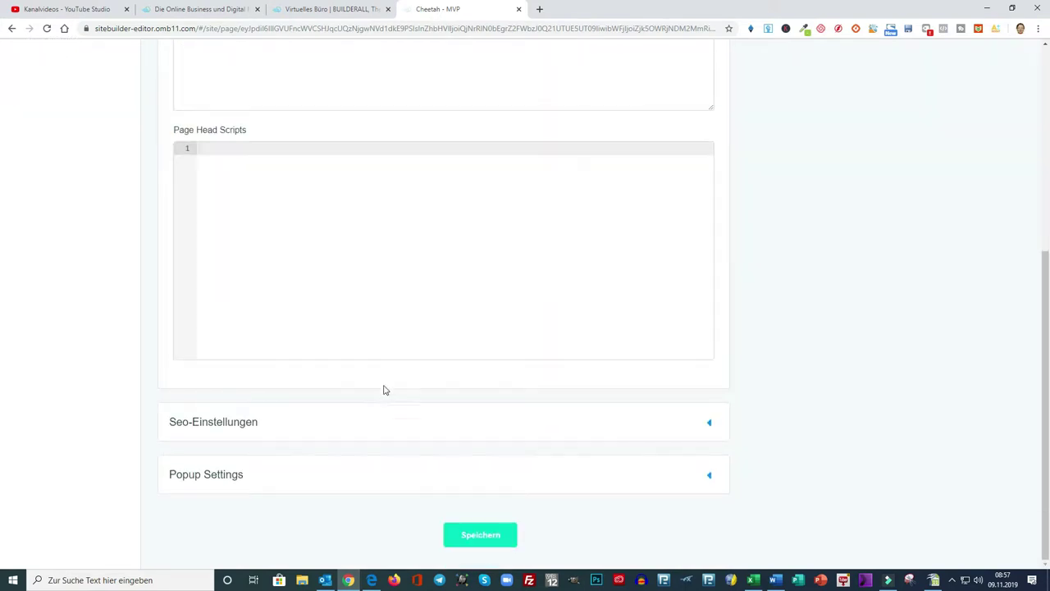
# Examine the Home page's SEO, popup and general settings, and return to the test website's page overview.
pyautogui.click(361, 422)
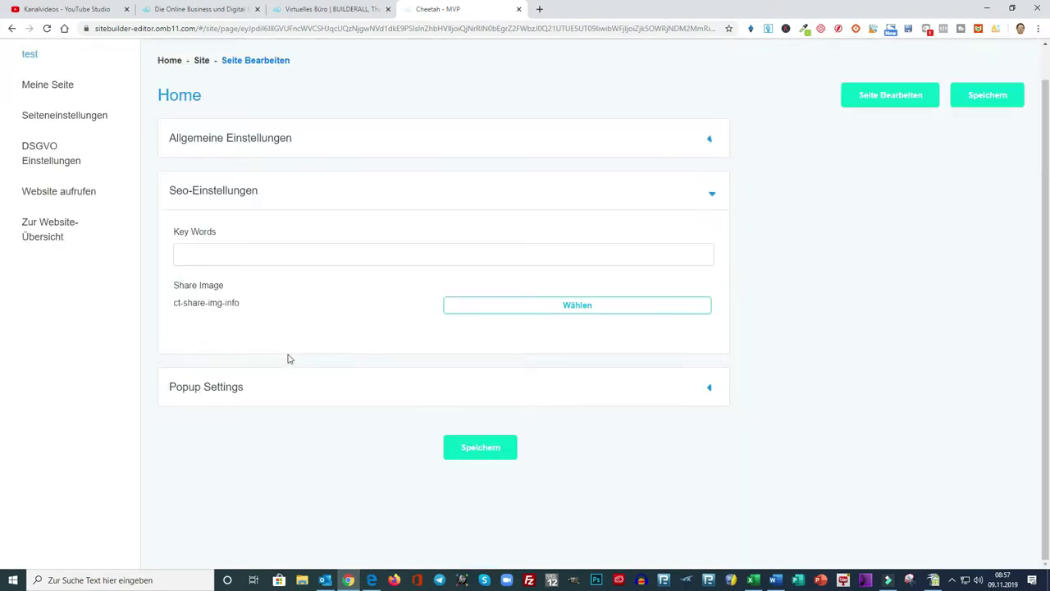
pyautogui.scroll(1, 295, 289)
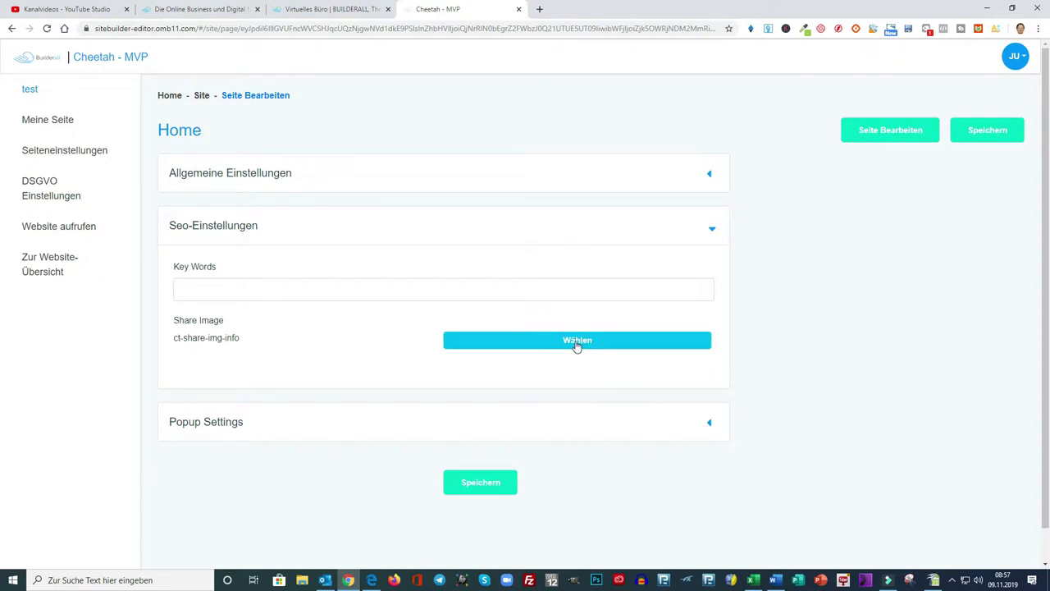
pyautogui.click(448, 422)
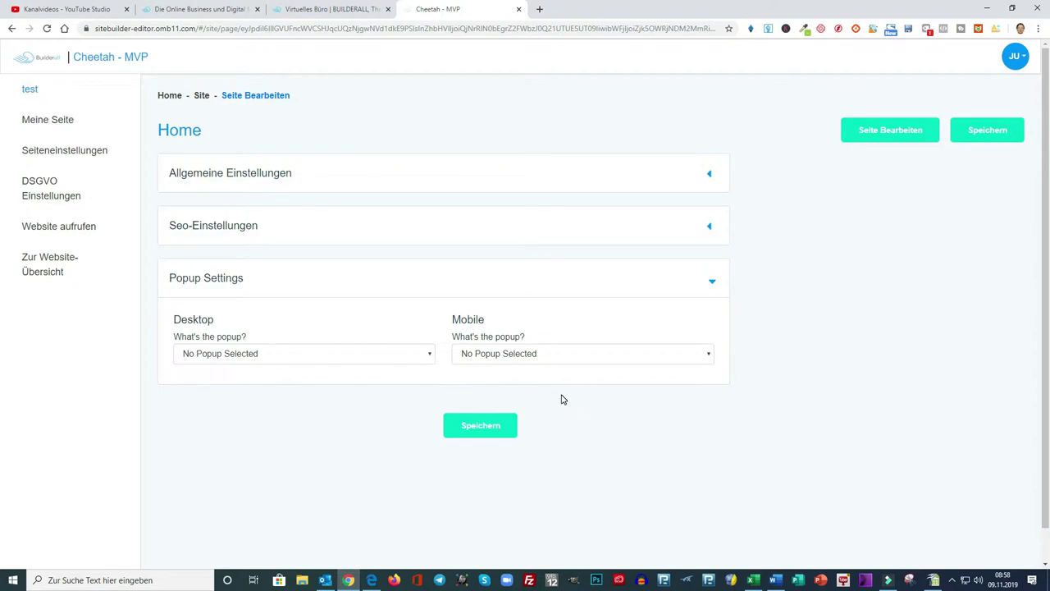
pyautogui.click(320, 173)
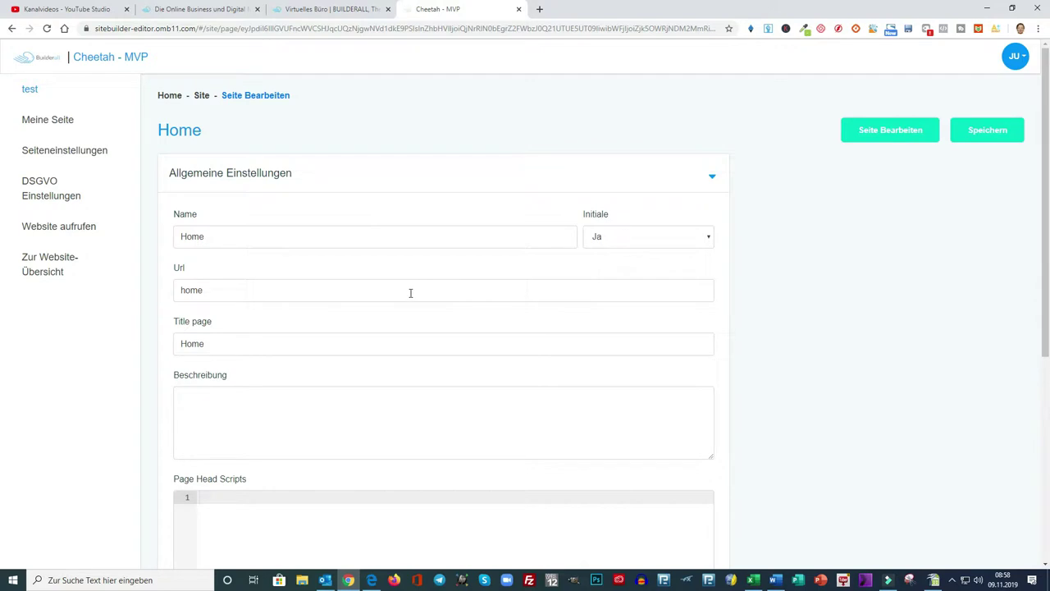
pyautogui.scroll(-4, 398, 300)
pyautogui.scroll(4, 318, 284)
pyautogui.click(51, 122)
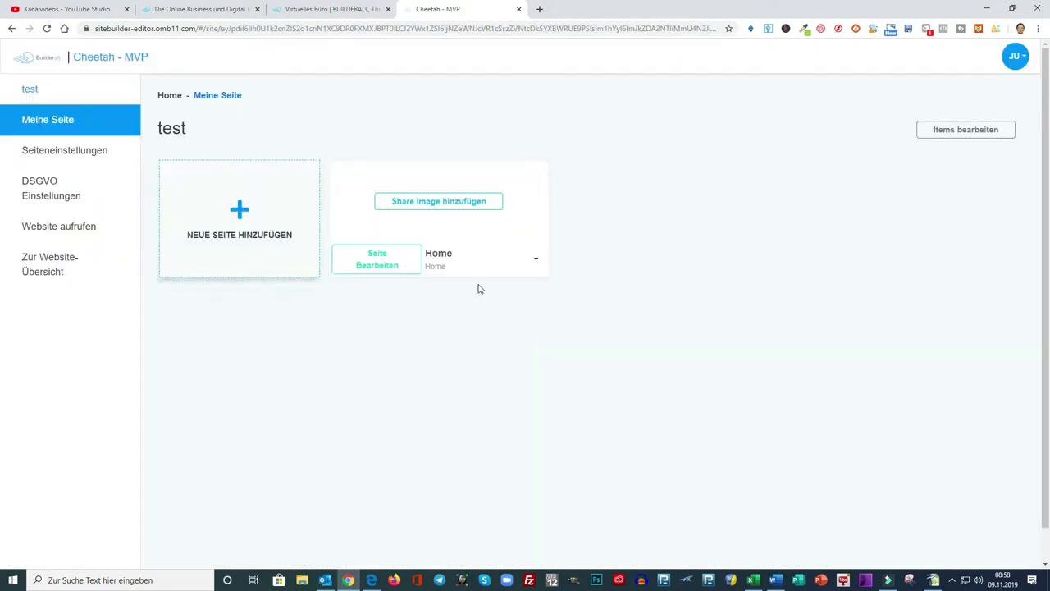
# Examine the test website's general, SEO and script settings, including the Facebook Pixel and Analytics script fields.
pyautogui.click(65, 152)
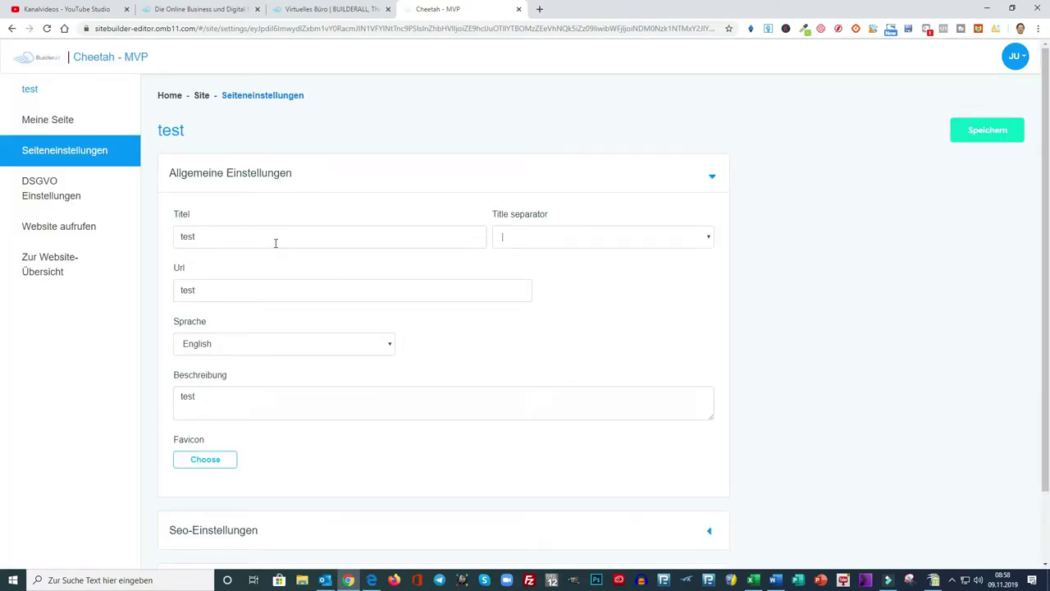
pyautogui.scroll(-1, 340, 238)
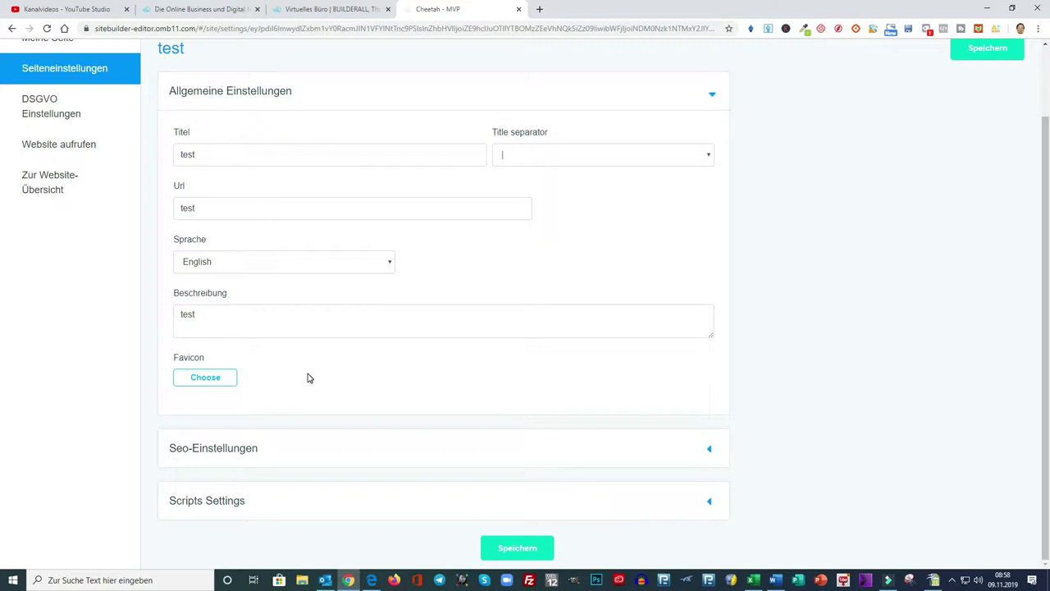
pyautogui.click(241, 447)
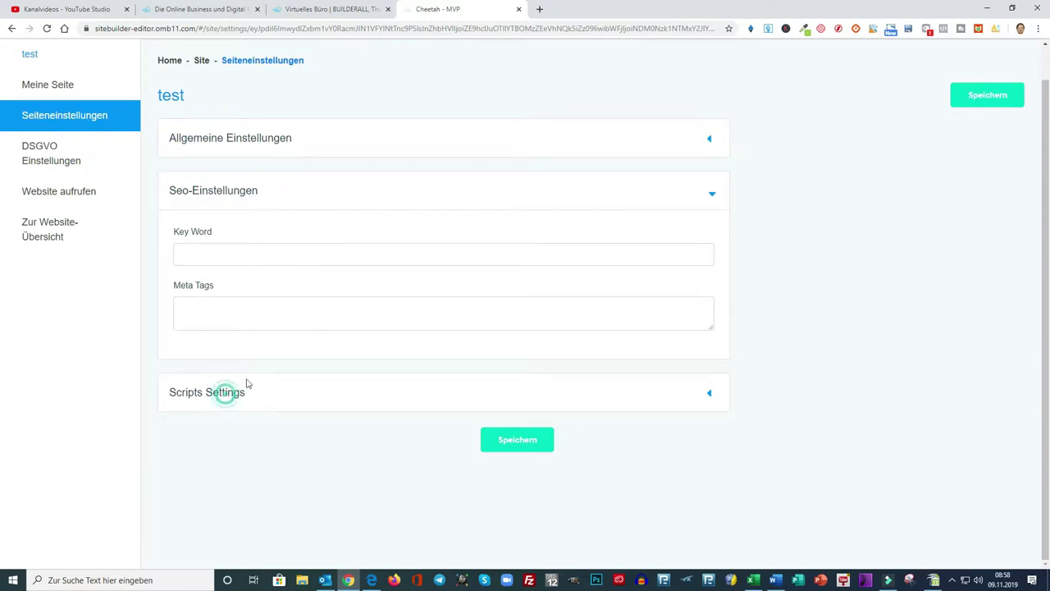
pyautogui.click(225, 394)
pyautogui.scroll(-3, 391, 307)
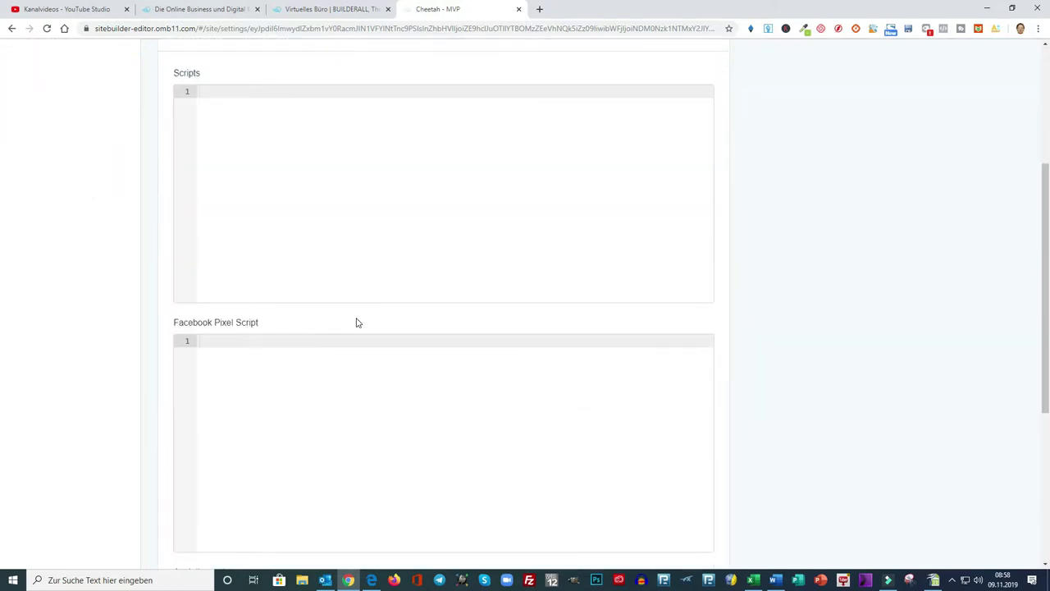
pyautogui.scroll(2, 356, 323)
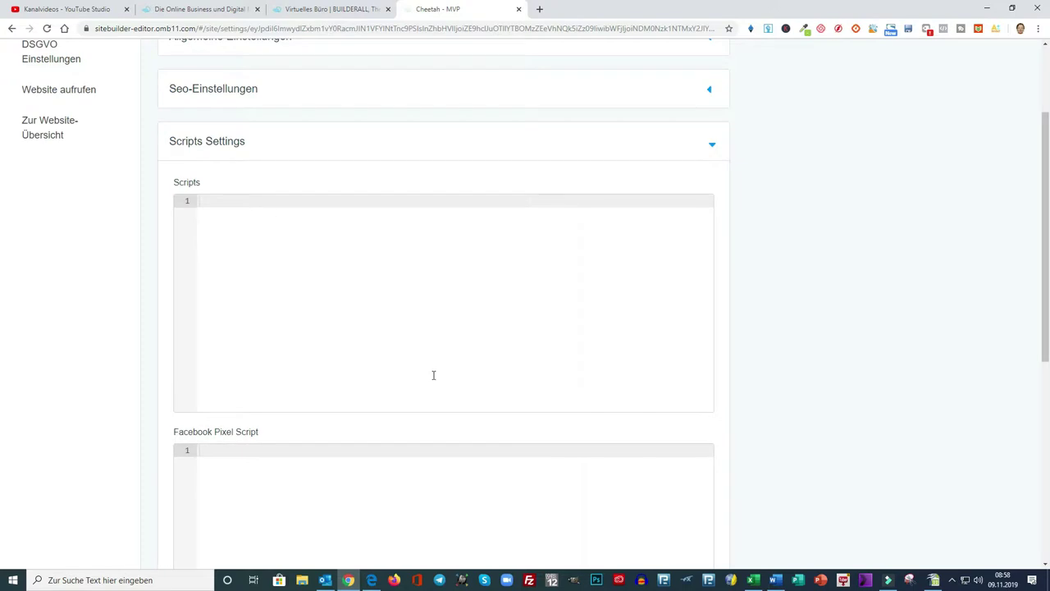
pyautogui.scroll(-5, 366, 394)
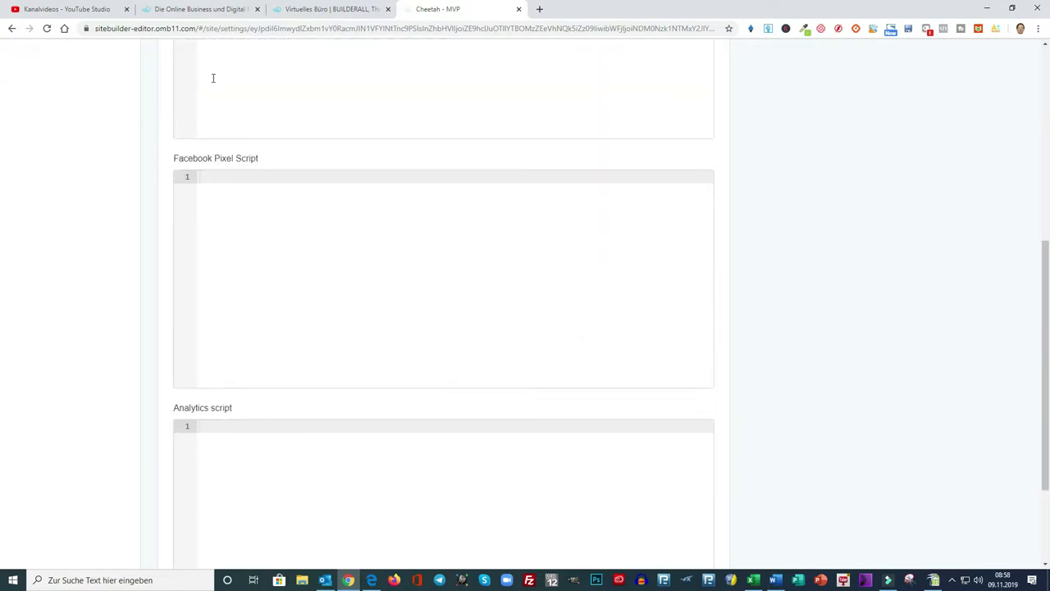
pyautogui.scroll(-2, 421, 260)
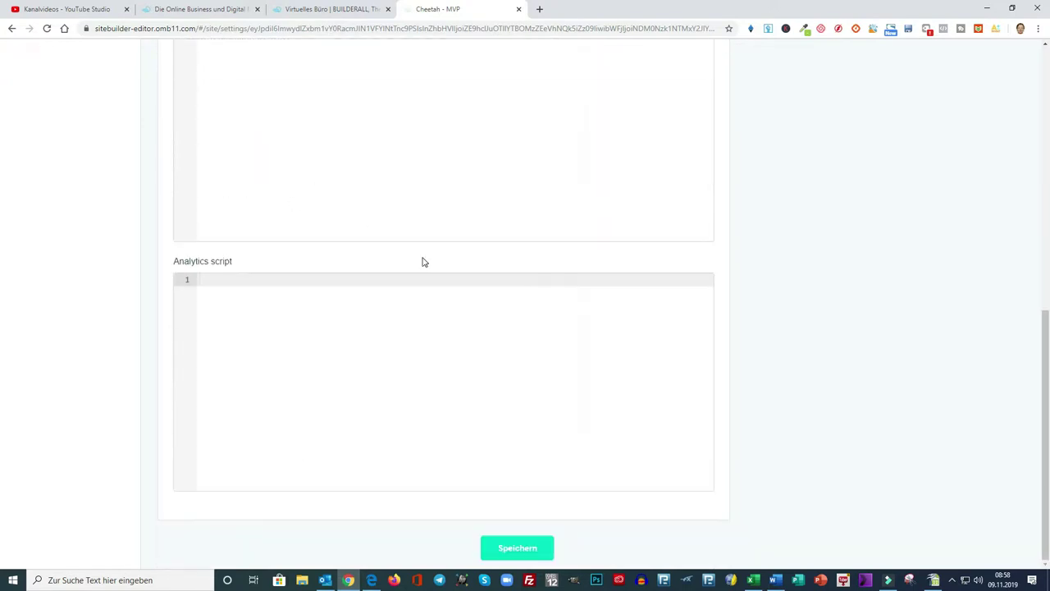
pyautogui.scroll(6, 422, 262)
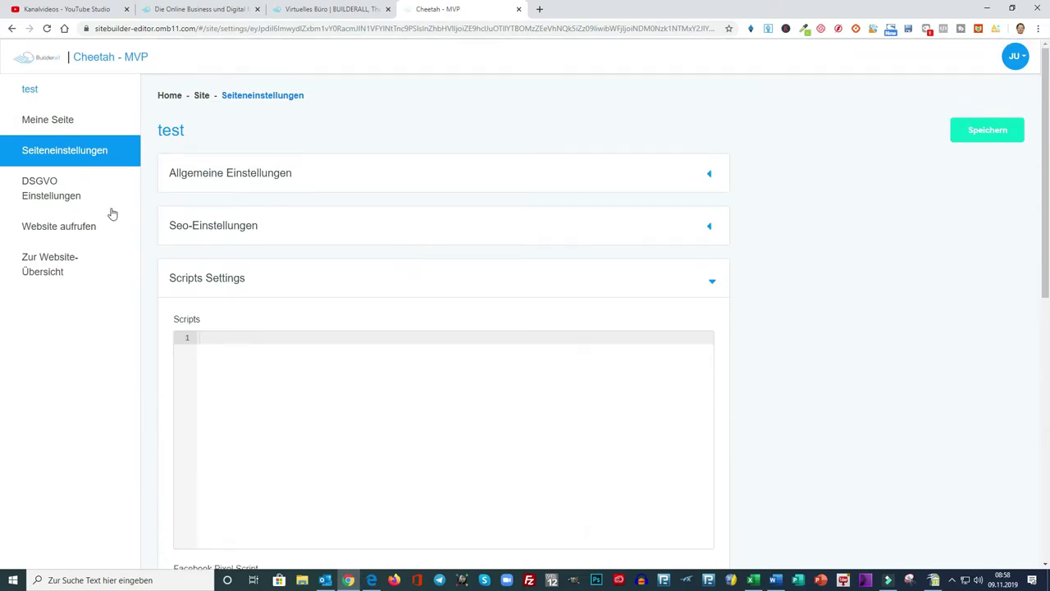
# Activate the DSGVO cookie banner for the test website and expand the cookie choices in its preview.
pyautogui.click(46, 191)
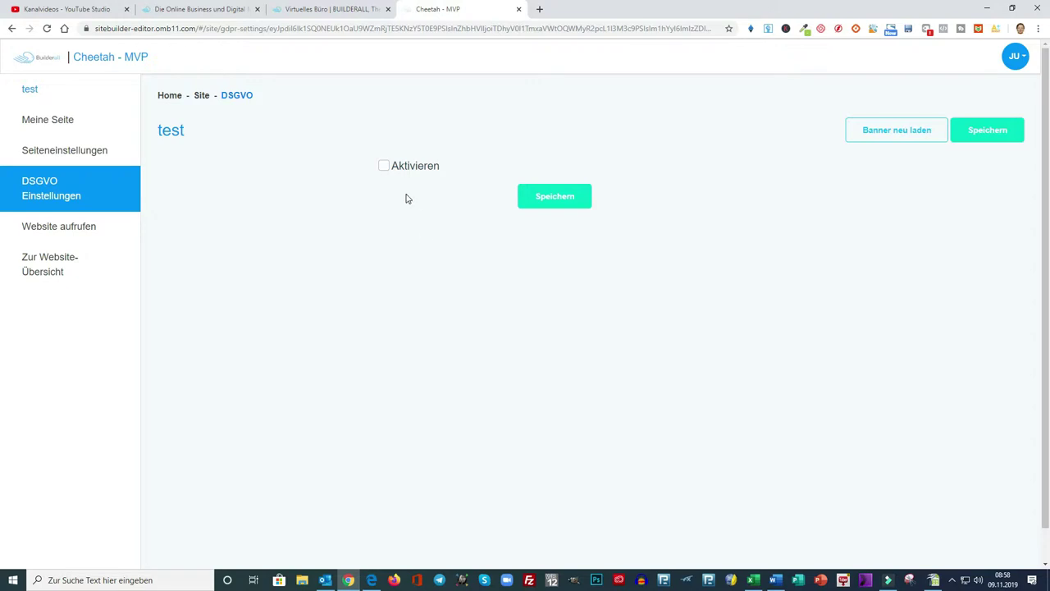
pyautogui.click(384, 165)
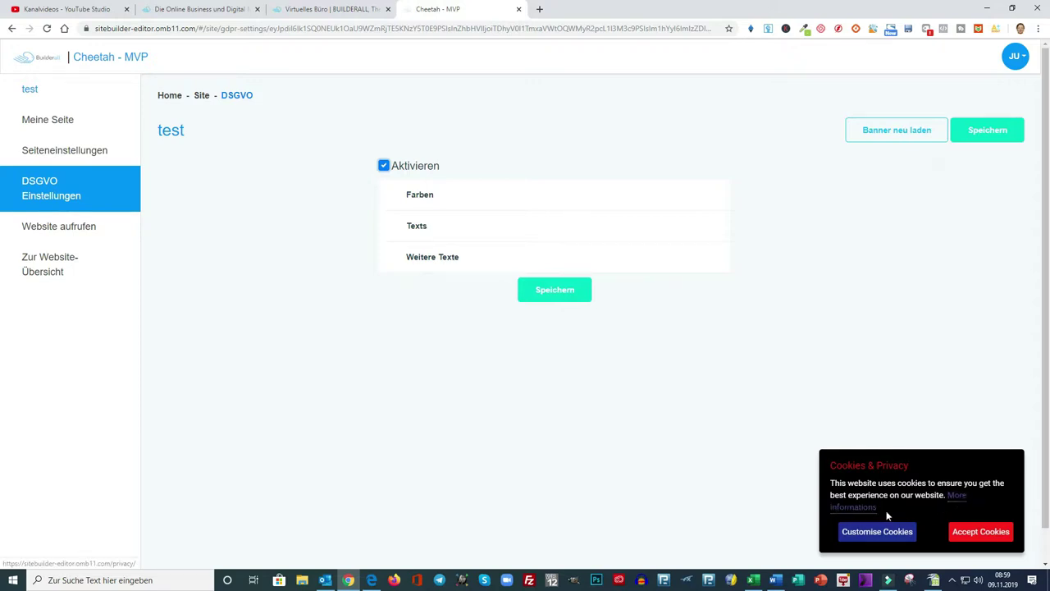
pyautogui.click(878, 535)
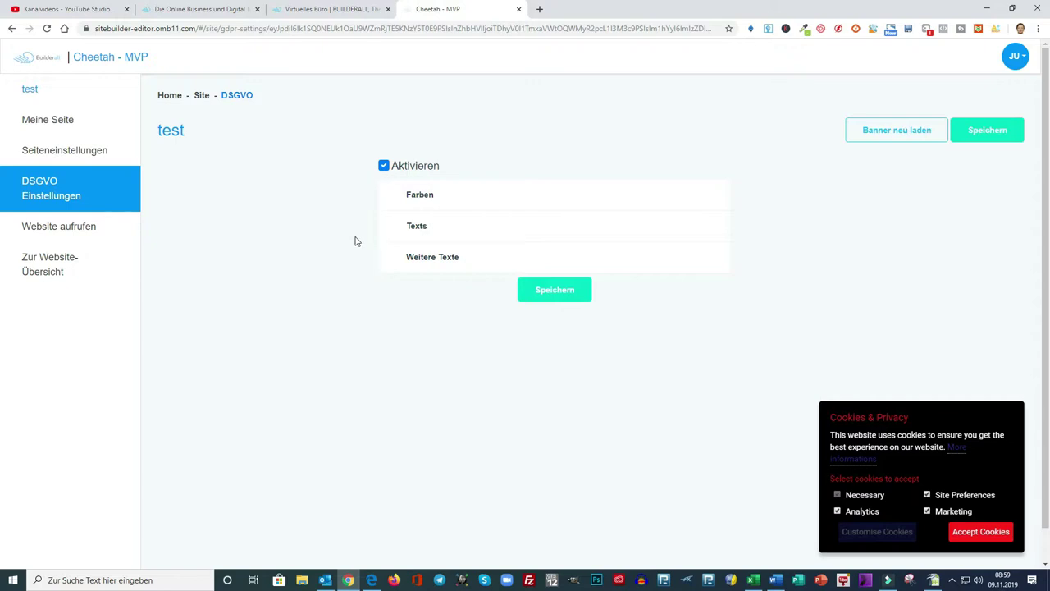
# Examine the cookie banner's colour settings and its text fields, including title, message, button labels and privacy URL.
pyautogui.click(418, 197)
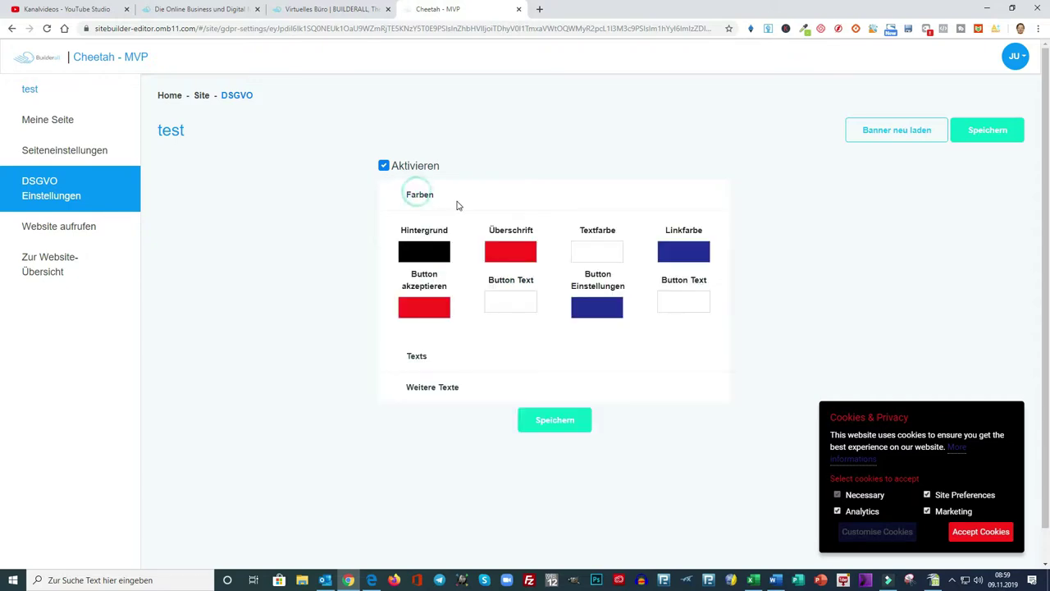
pyautogui.click(413, 357)
pyautogui.scroll(-1, 560, 357)
pyautogui.scroll(-2, 560, 358)
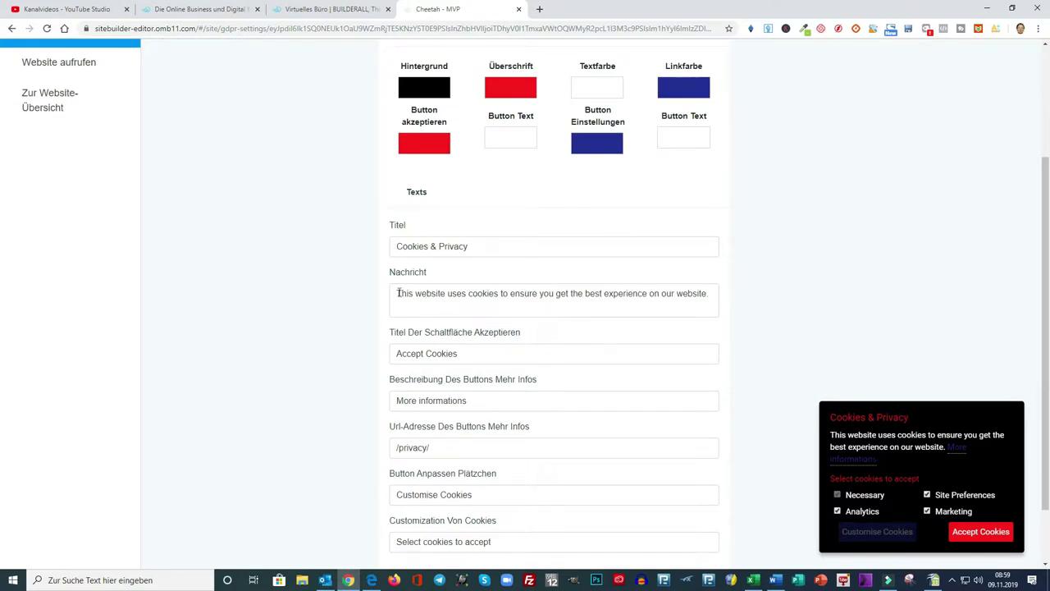
pyautogui.scroll(-1, 542, 338)
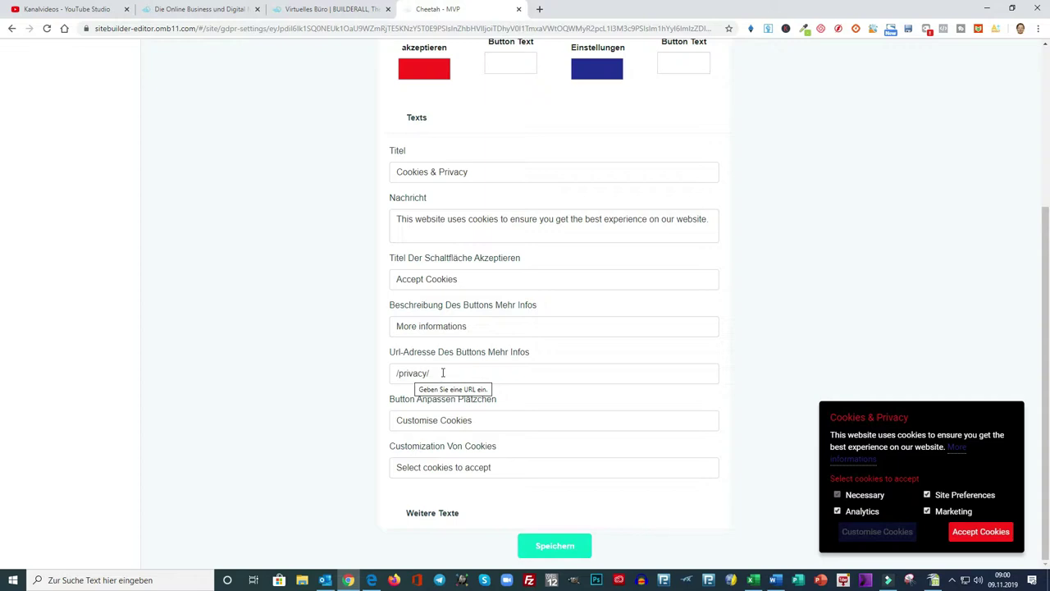
pyautogui.scroll(1, 610, 454)
pyautogui.scroll(-1, 615, 452)
# Examine the cookie banner's additional texts for the Necessary and Site Preferences cookie types.
pyautogui.click(423, 512)
pyautogui.scroll(-2, 567, 402)
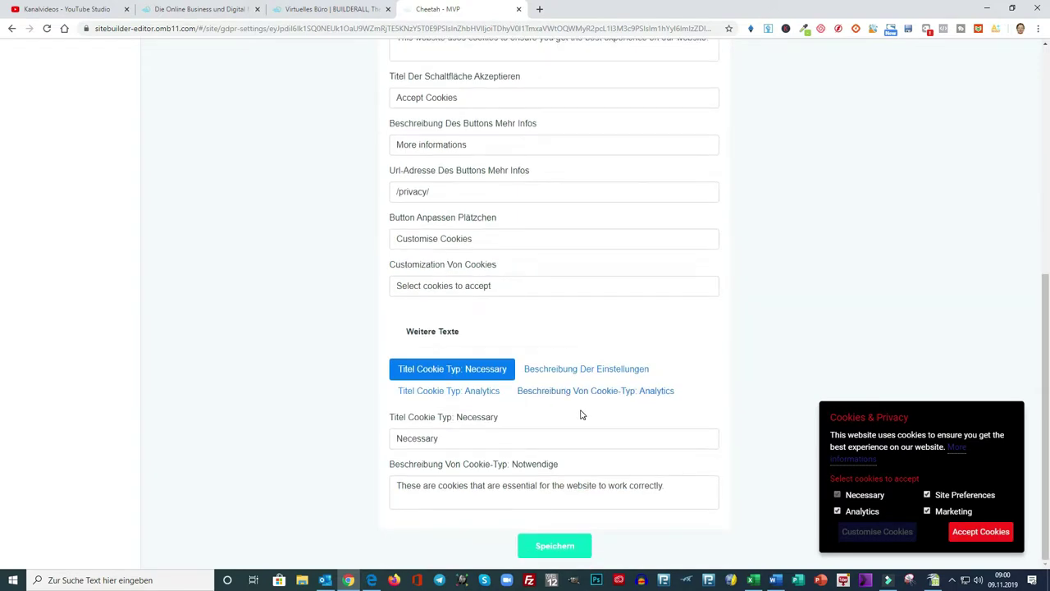
pyautogui.click(572, 368)
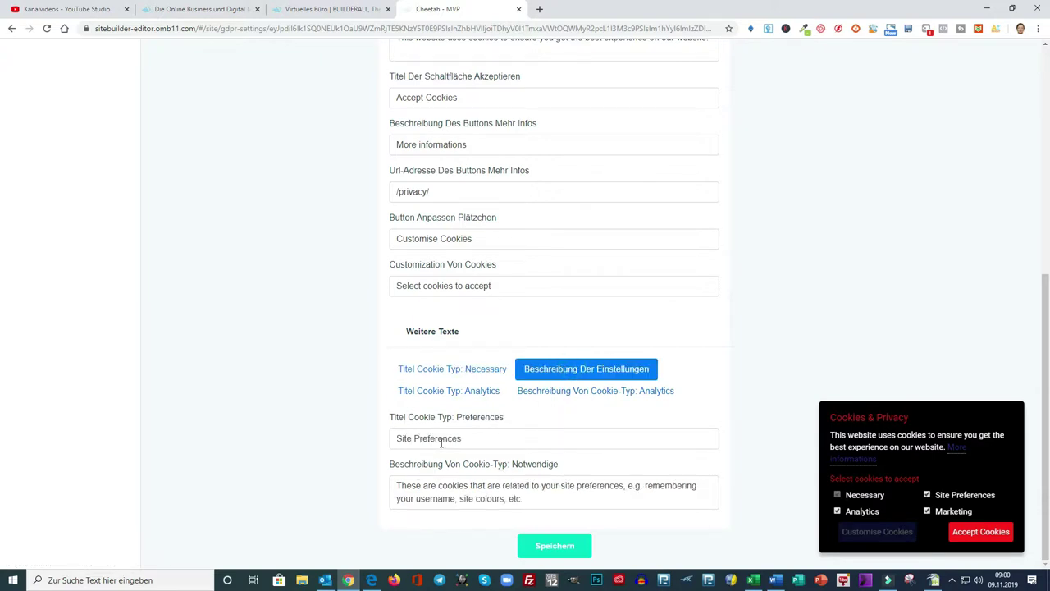
# Open the test website's live address from its site navigation.
pyautogui.scroll(10, 626, 437)
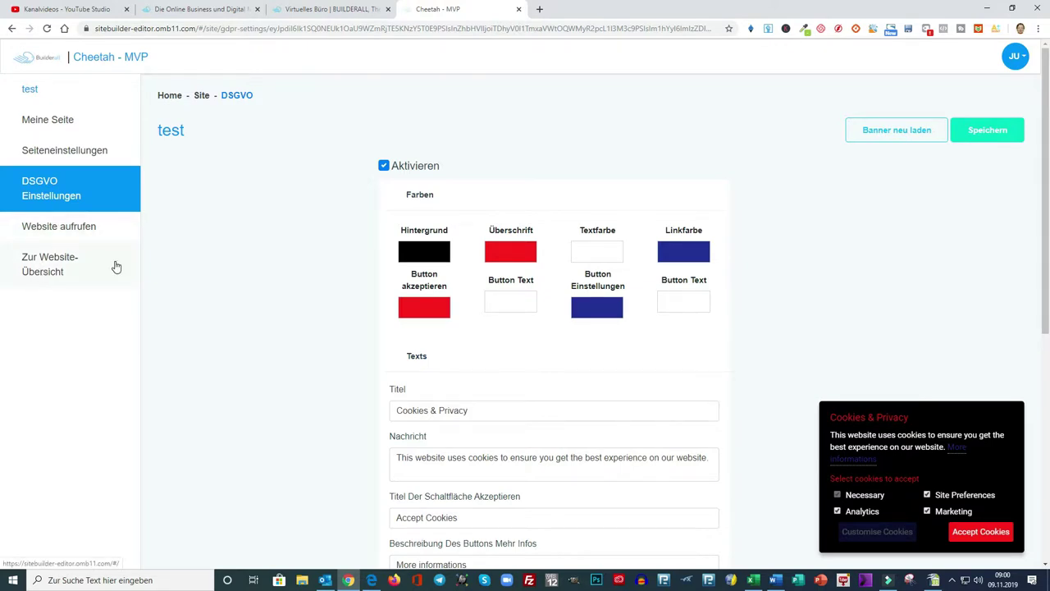
pyautogui.click(63, 227)
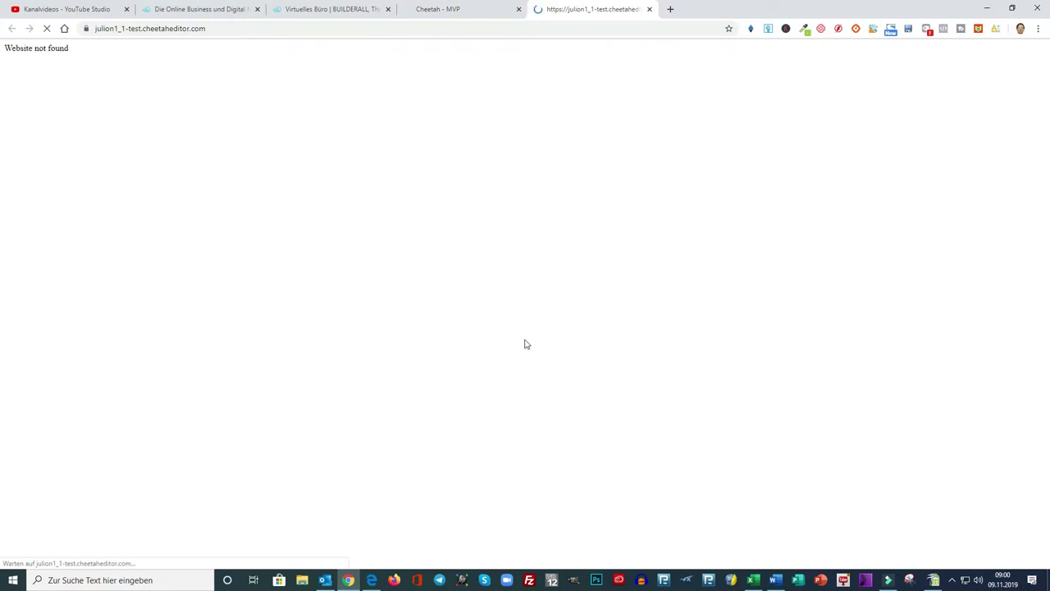
# Close the test website's live address and open its Home page for editing from the page overview.
pyautogui.click(649, 10)
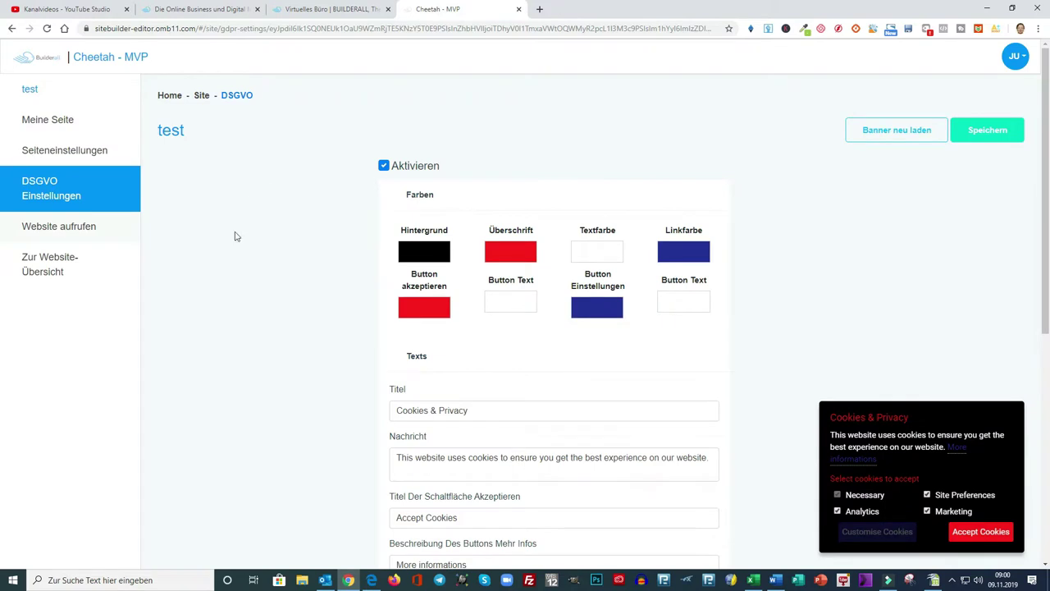
pyautogui.click(50, 120)
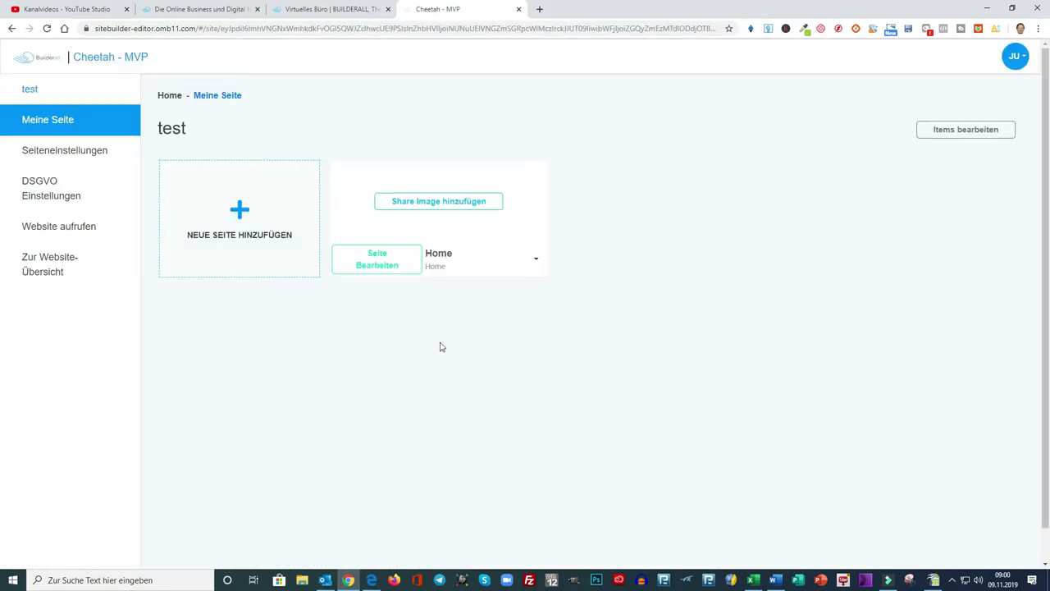
pyautogui.click(376, 262)
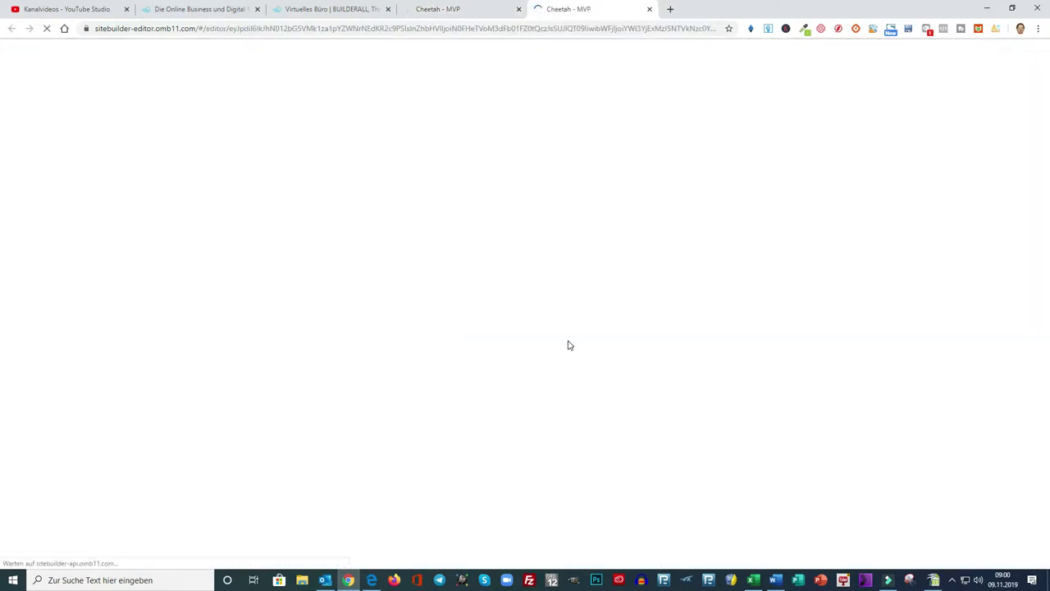
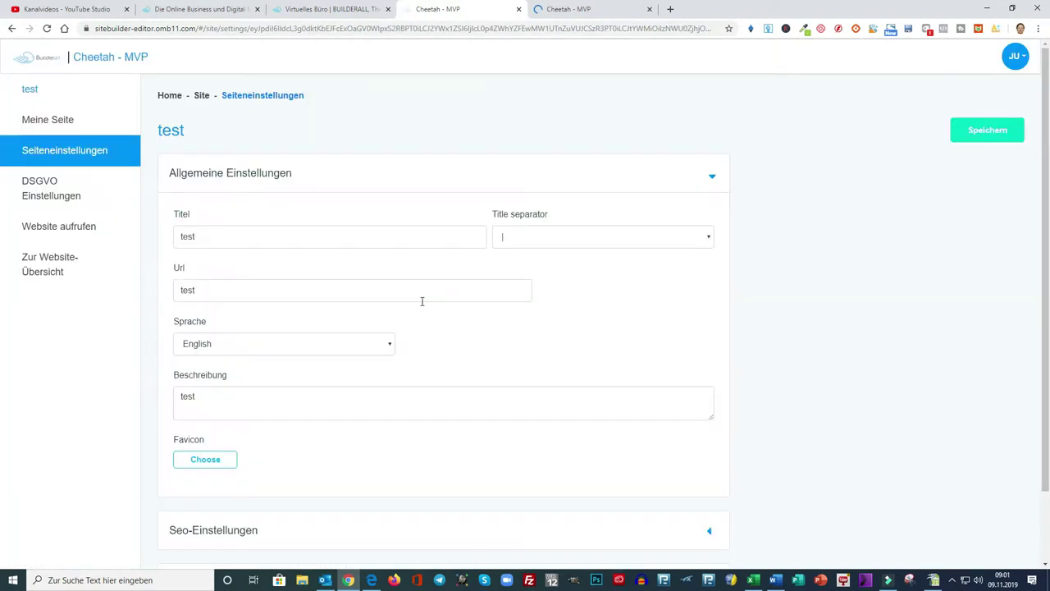
# Set the test website's language to Deutsch in its general settings and save the settings.
pyautogui.scroll(-1, 611, 356)
pyautogui.scroll(1, 565, 316)
pyautogui.click(590, 13)
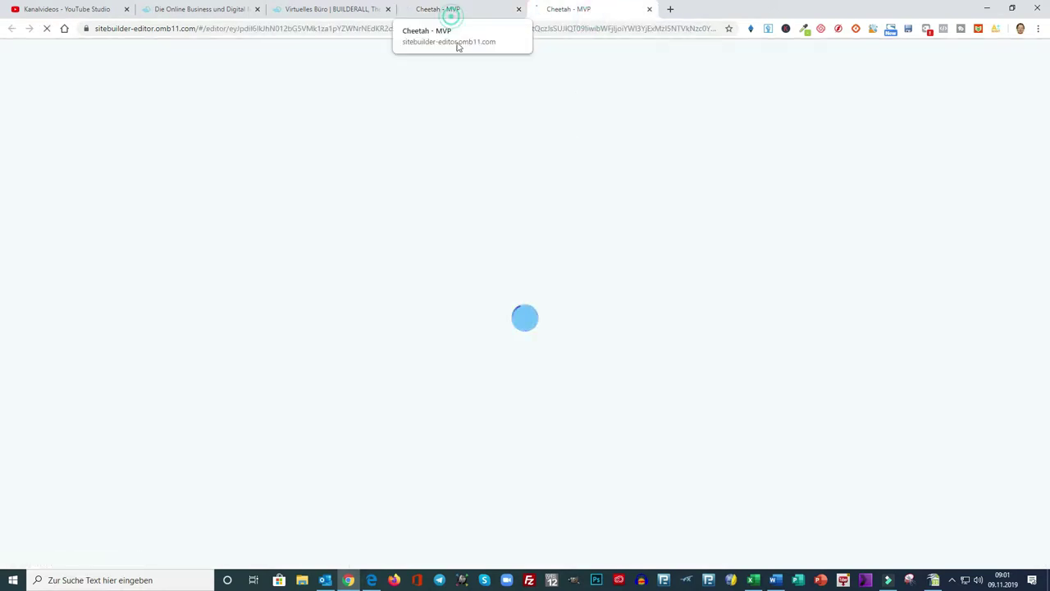
pyautogui.click(451, 15)
pyautogui.click(985, 131)
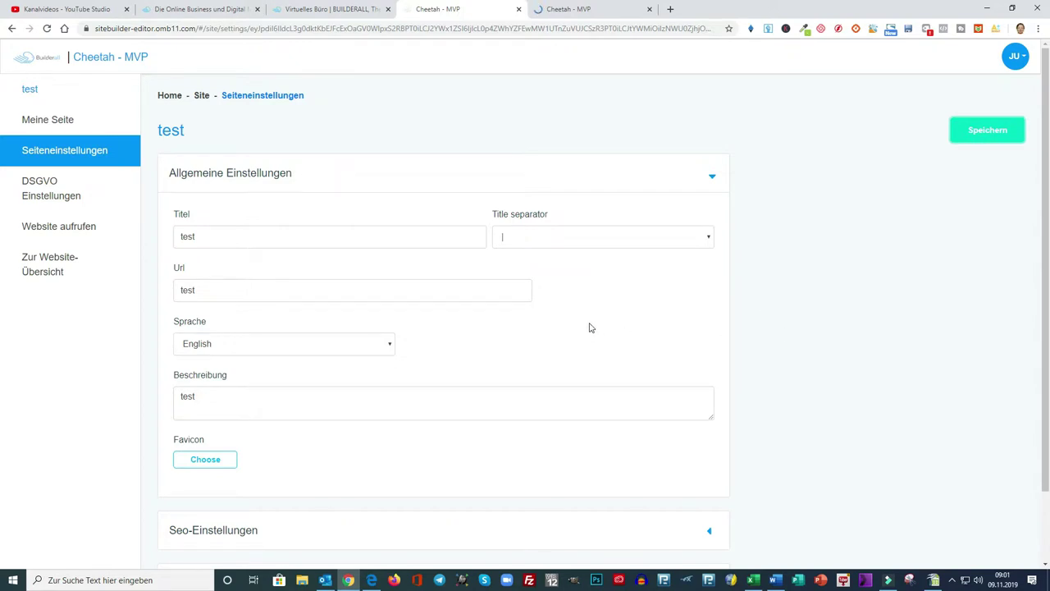
pyautogui.scroll(-1, 590, 327)
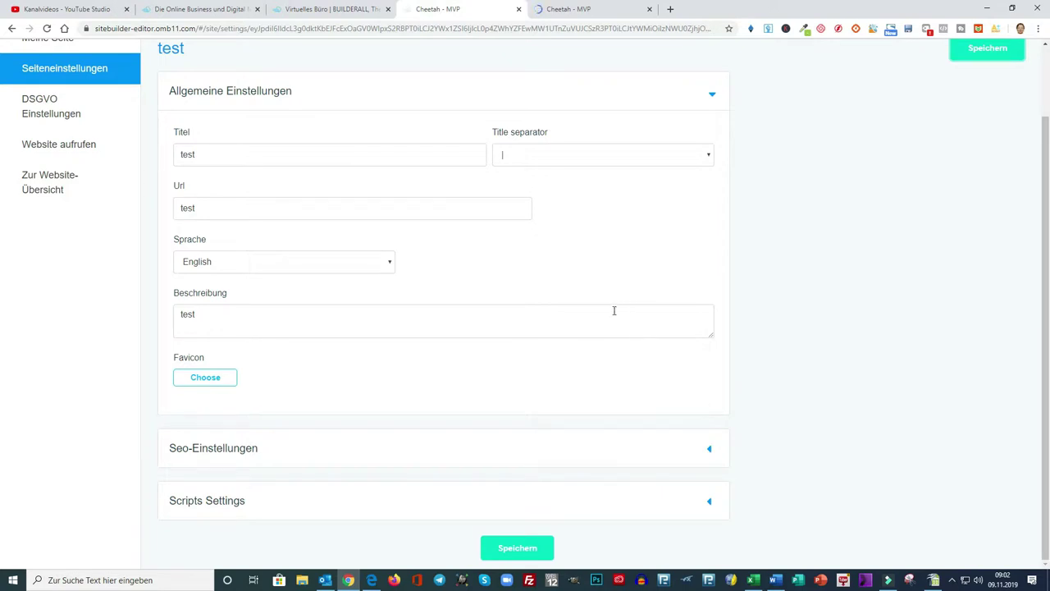
pyautogui.click(390, 264)
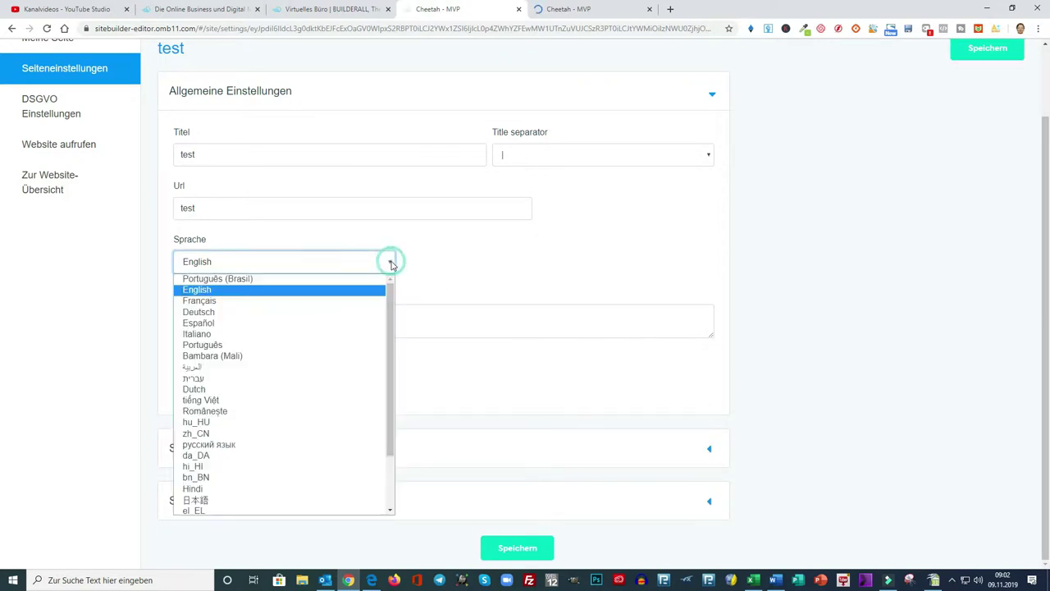
pyautogui.click(198, 313)
pyautogui.click(512, 549)
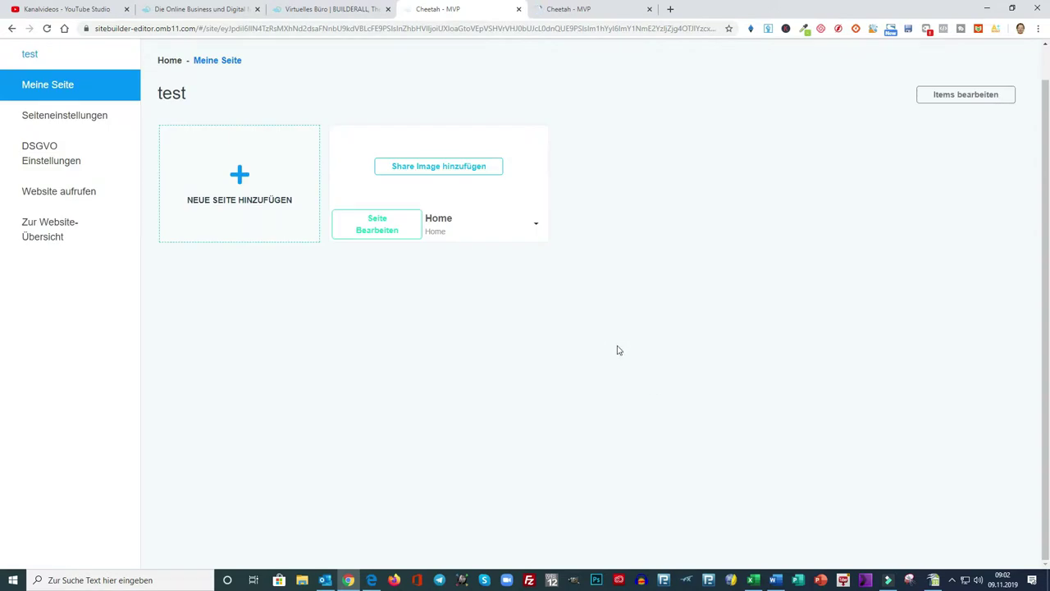
# Look through the list of tutorial videos in the page editor for the Home page, then close it.
pyautogui.click(587, 11)
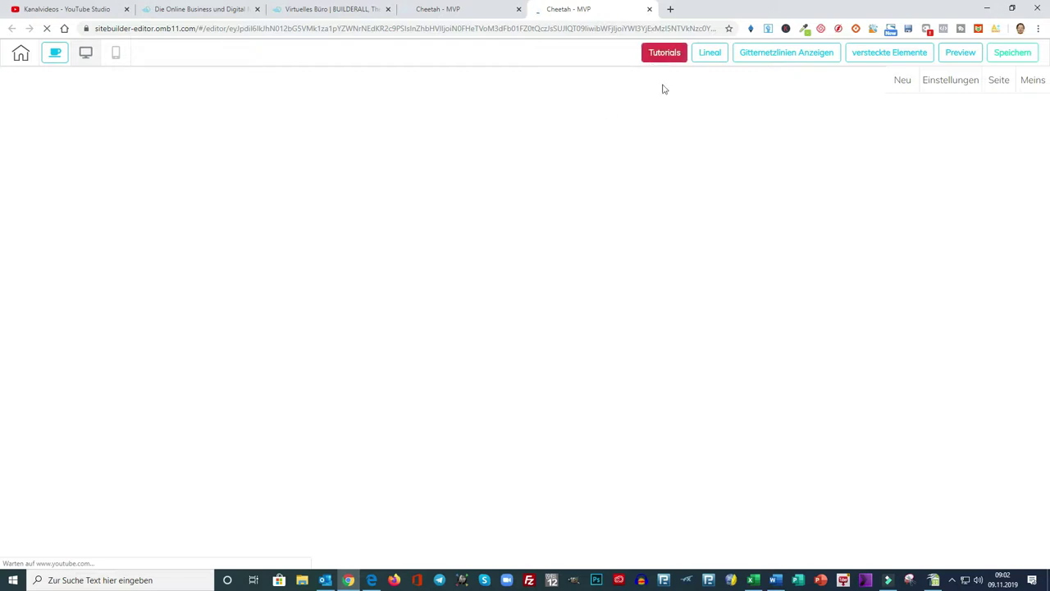
pyautogui.click(662, 54)
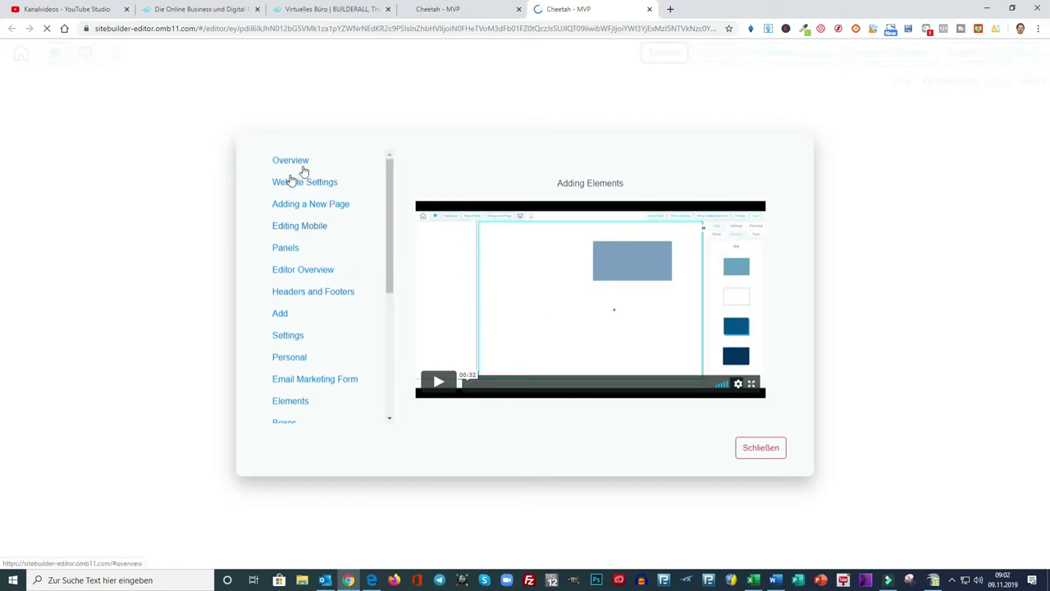
pyautogui.scroll(-3, 311, 356)
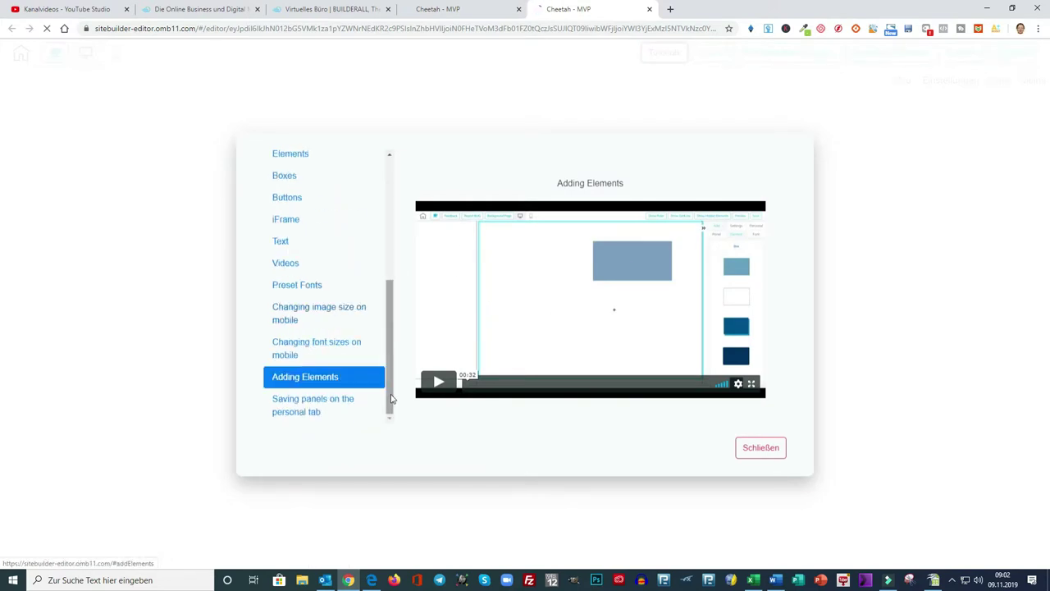
pyautogui.scroll(5, 390, 400)
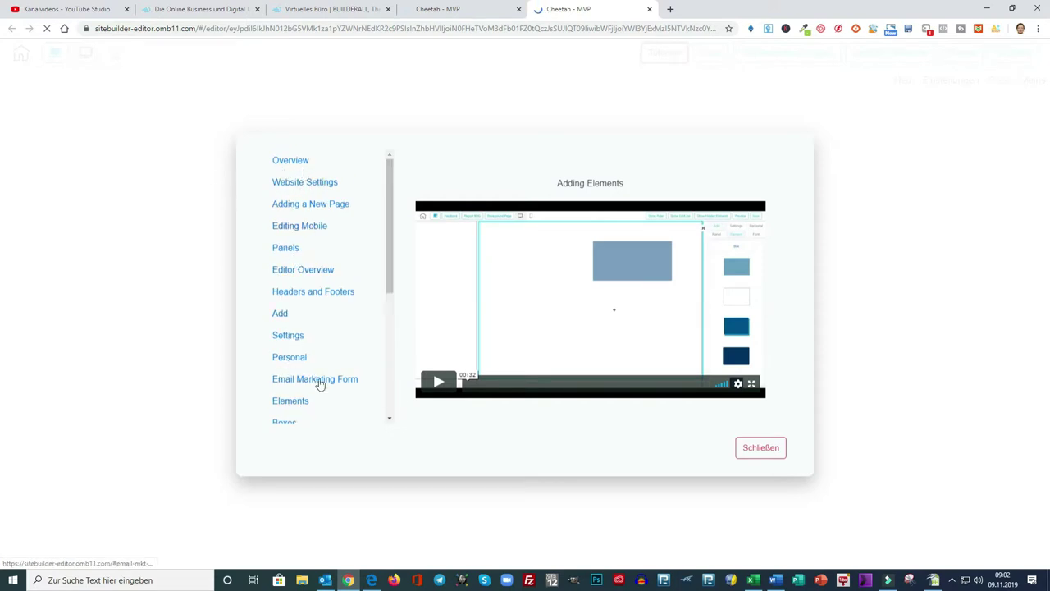
pyautogui.click(761, 448)
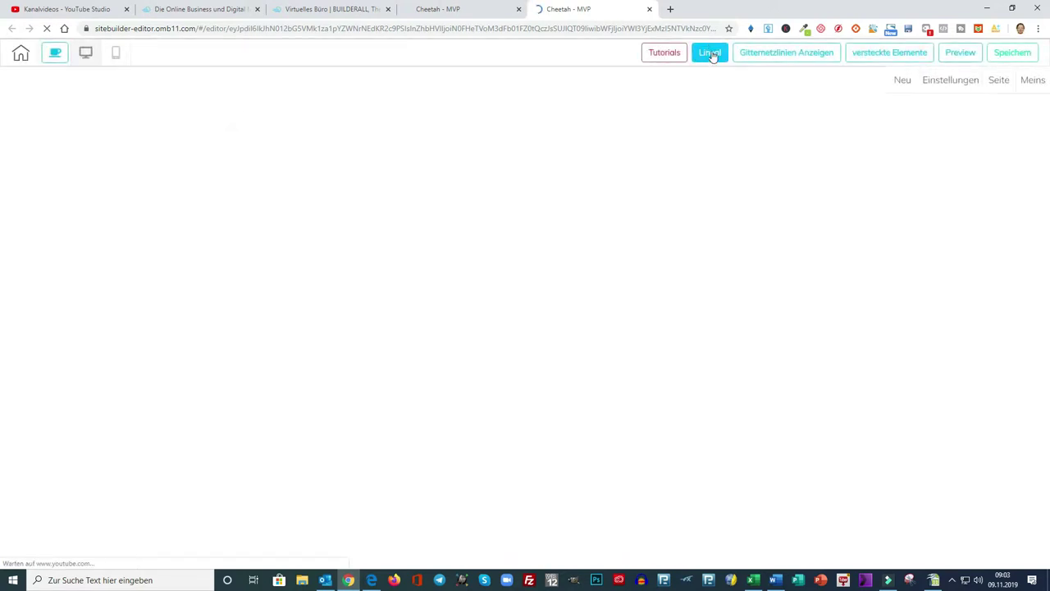
# Show the ruler and grid lines on the page canvas and save the page without publishing it.
pyautogui.click(711, 53)
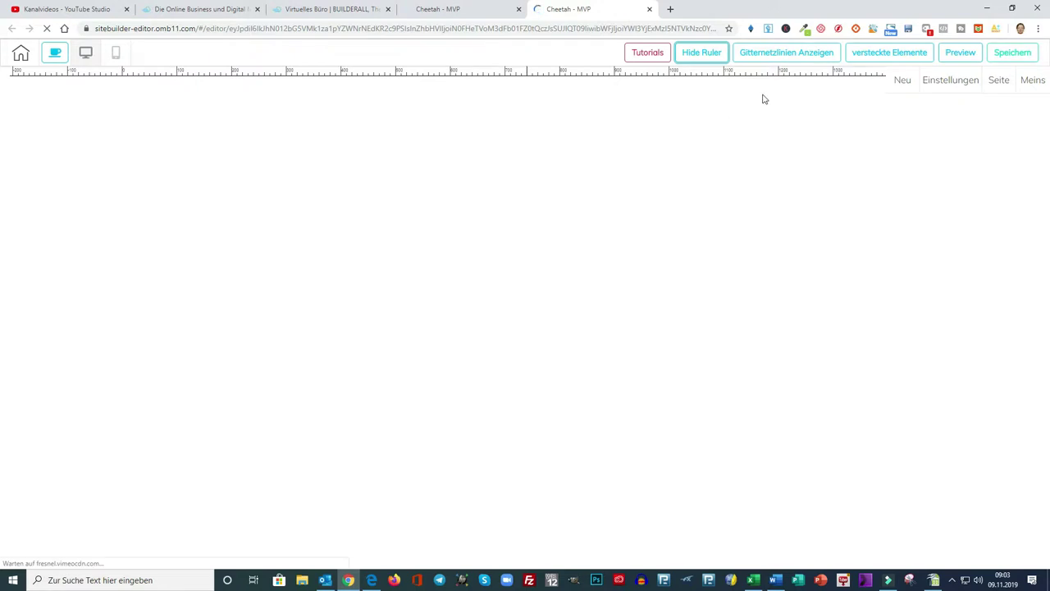
pyautogui.click(792, 55)
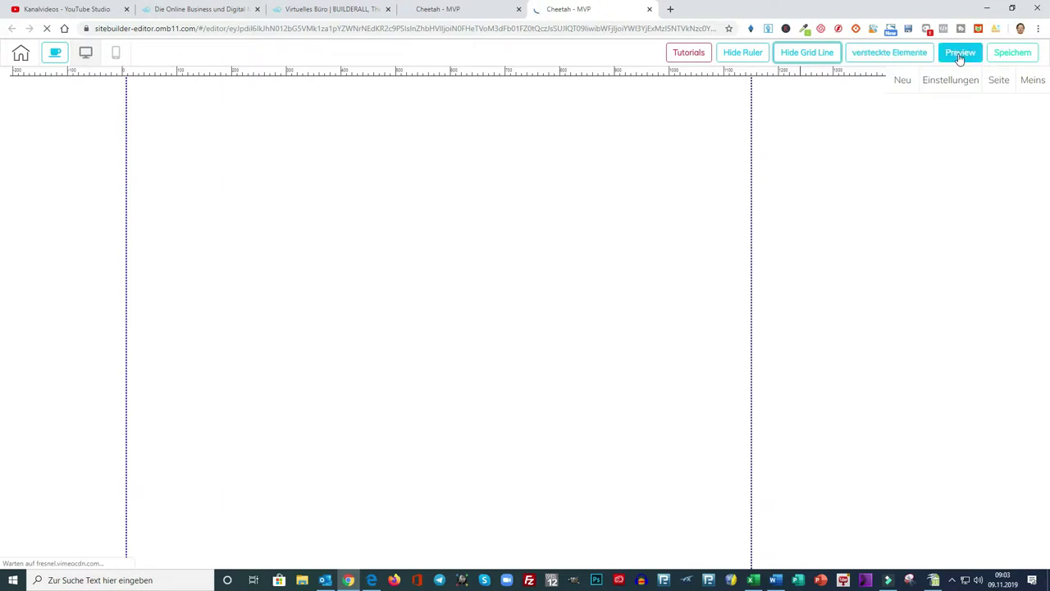
pyautogui.click(1013, 55)
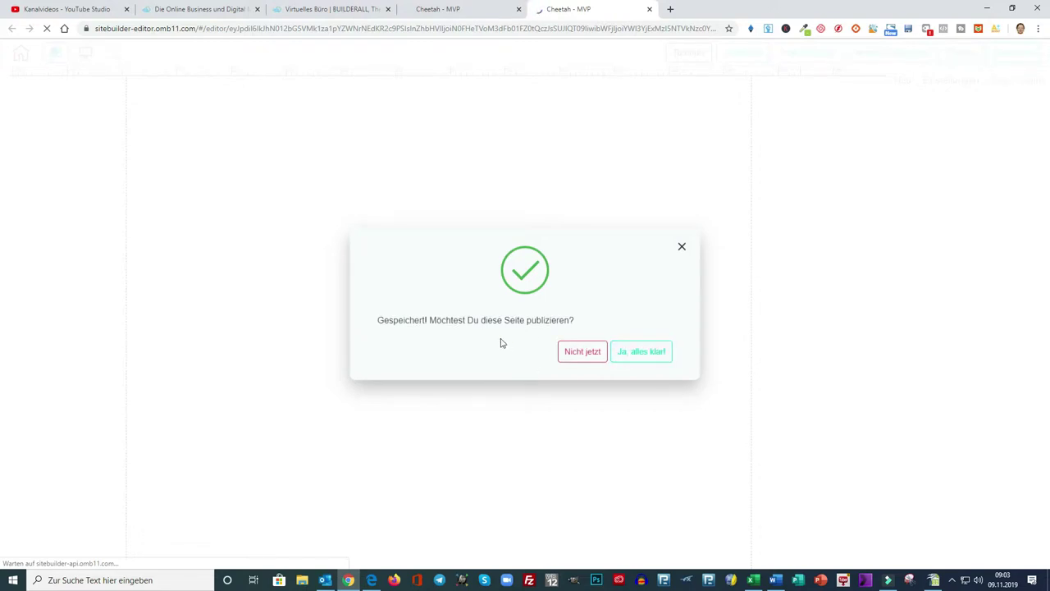
pyautogui.click(581, 353)
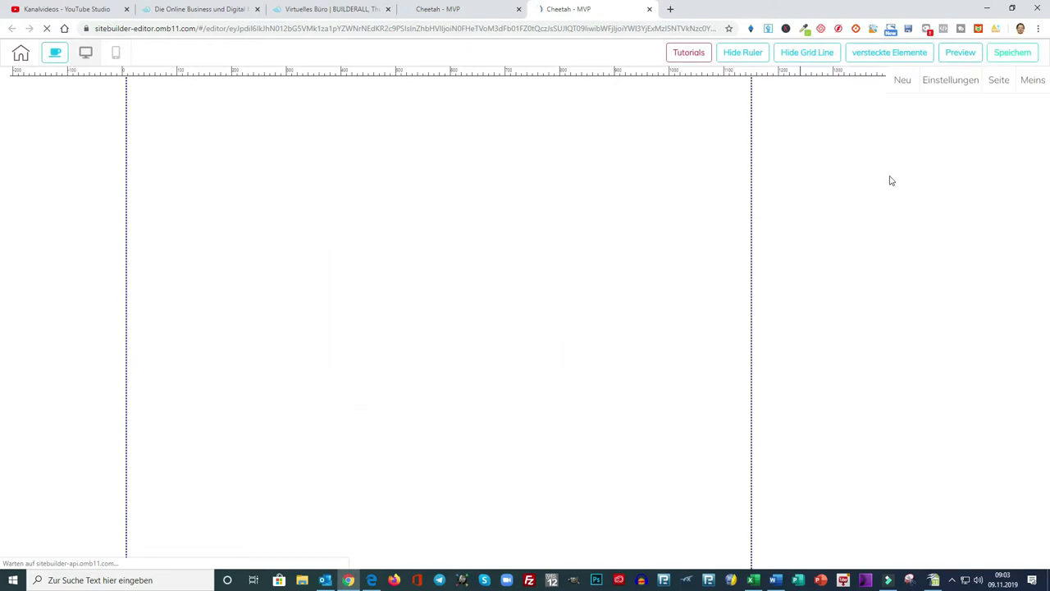
# Add the 1st Fold panel template with the "Write Here Your Amazing Title." headline and registration form to the page.
pyautogui.click(902, 85)
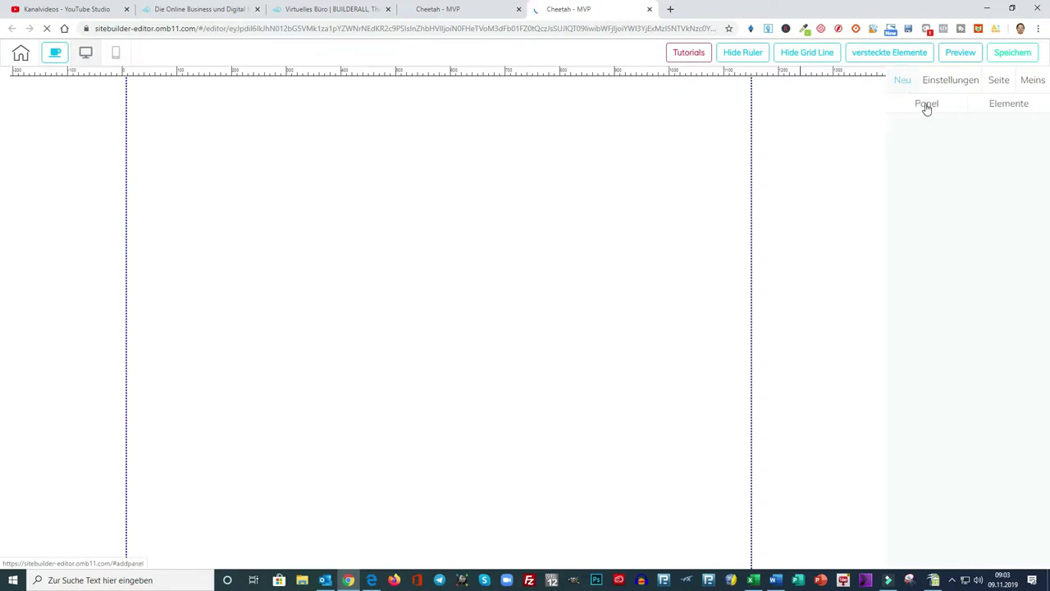
pyautogui.click(926, 105)
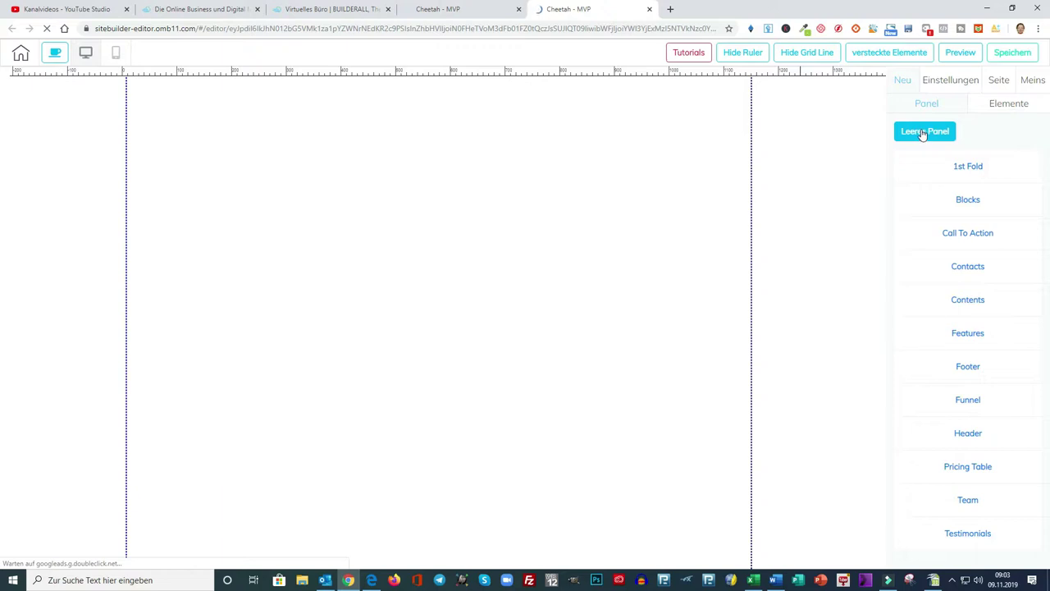
pyautogui.click(972, 168)
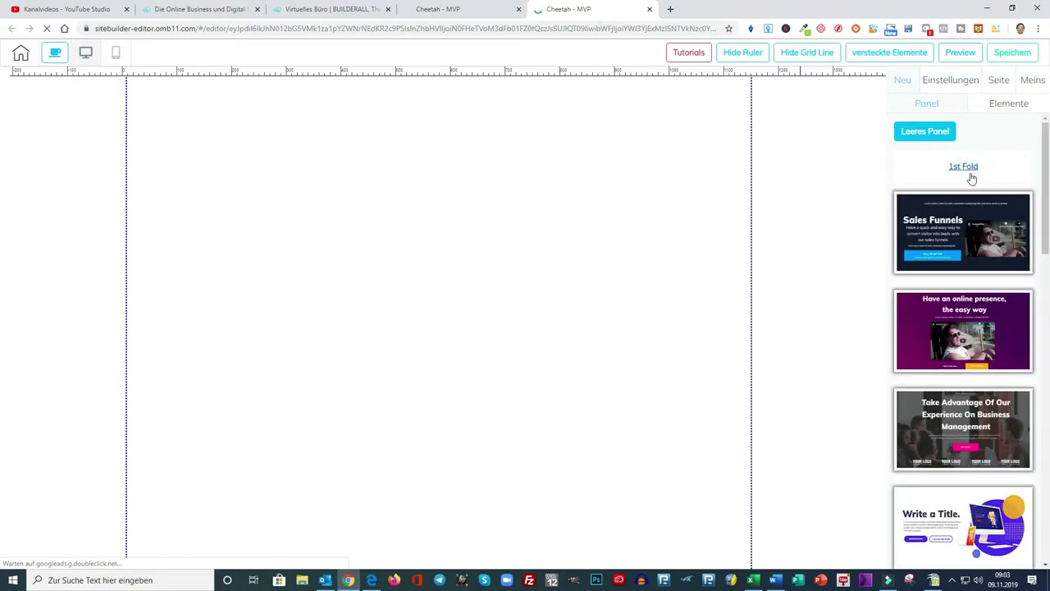
pyautogui.scroll(-3, 967, 368)
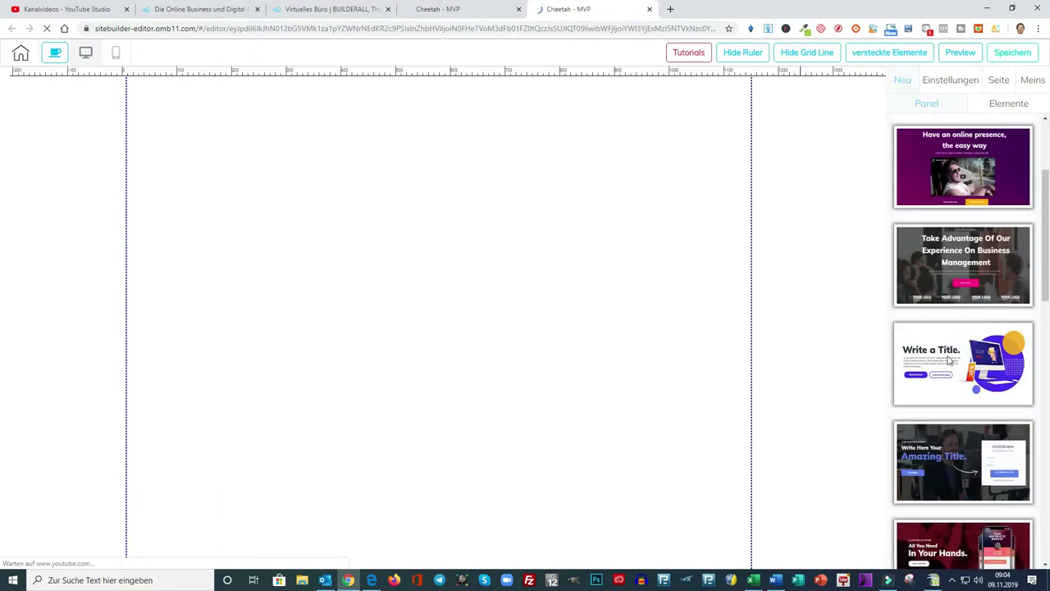
pyautogui.scroll(-2, 944, 392)
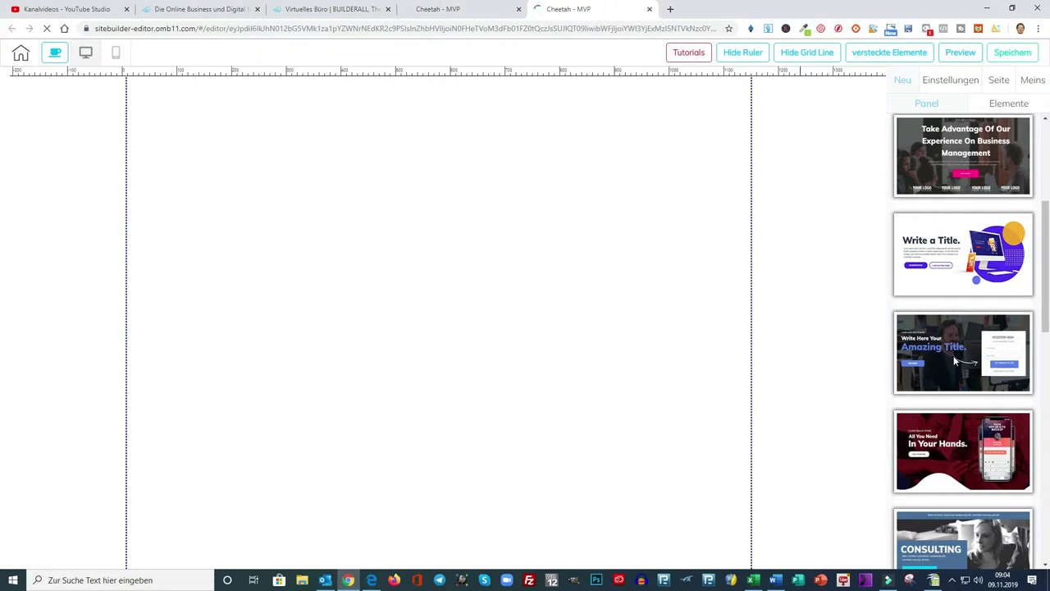
pyautogui.click(954, 359)
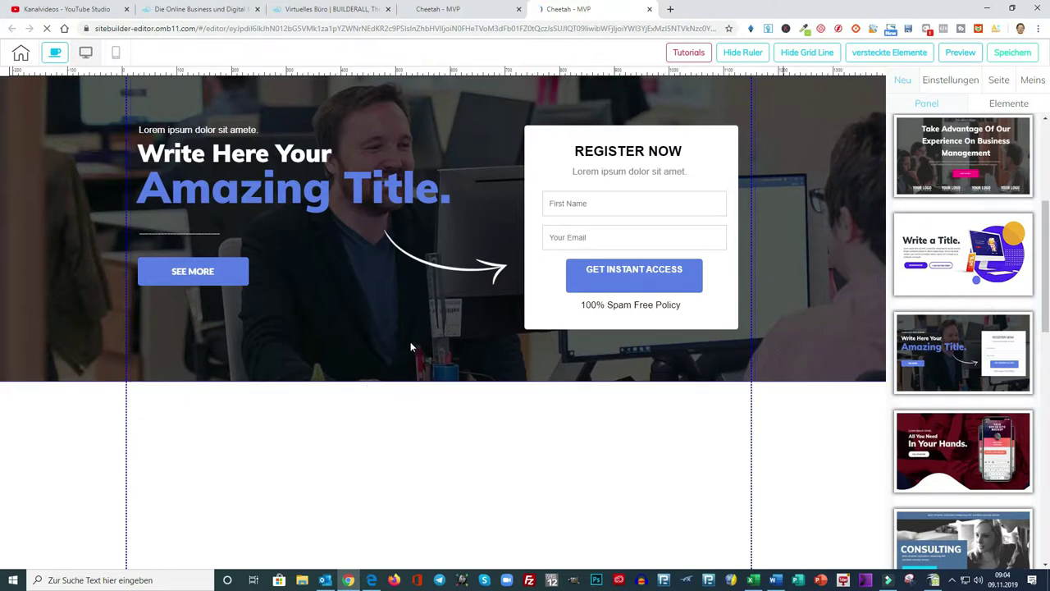
# Replace the panel's "Write Here Your" heading text with "Schreiben".
pyautogui.click(443, 261)
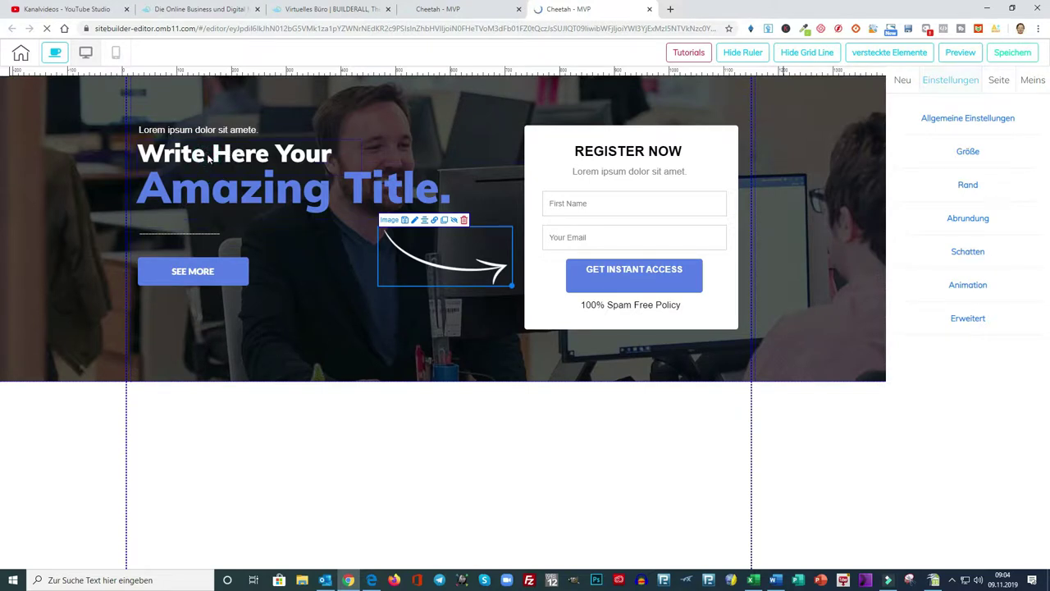
pyautogui.click(201, 155)
pyautogui.moveTo(259, 154); pyautogui.dragTo(143, 153)
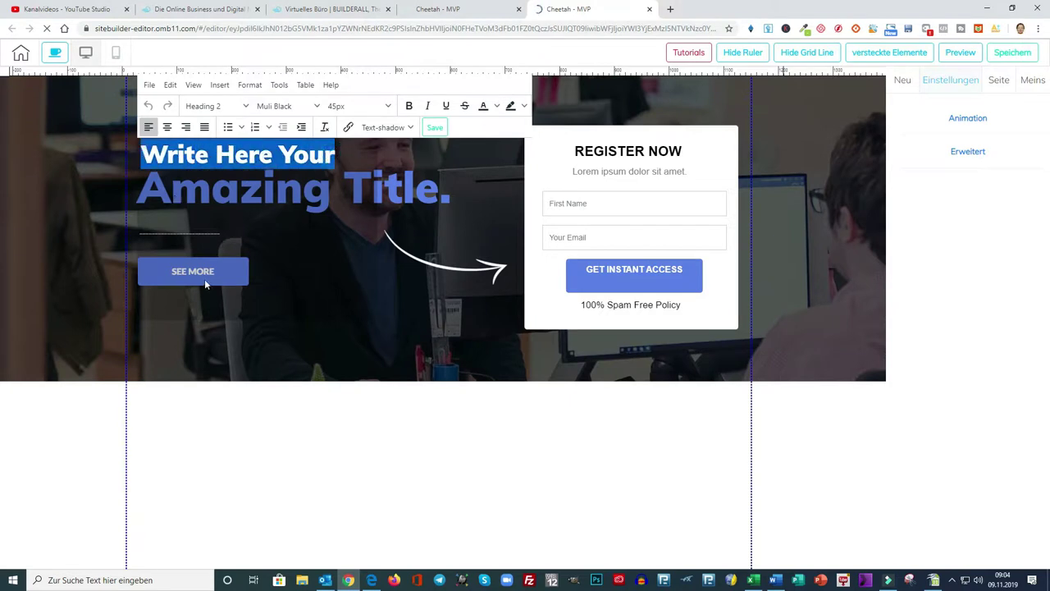
pyautogui.write('Schreiben')
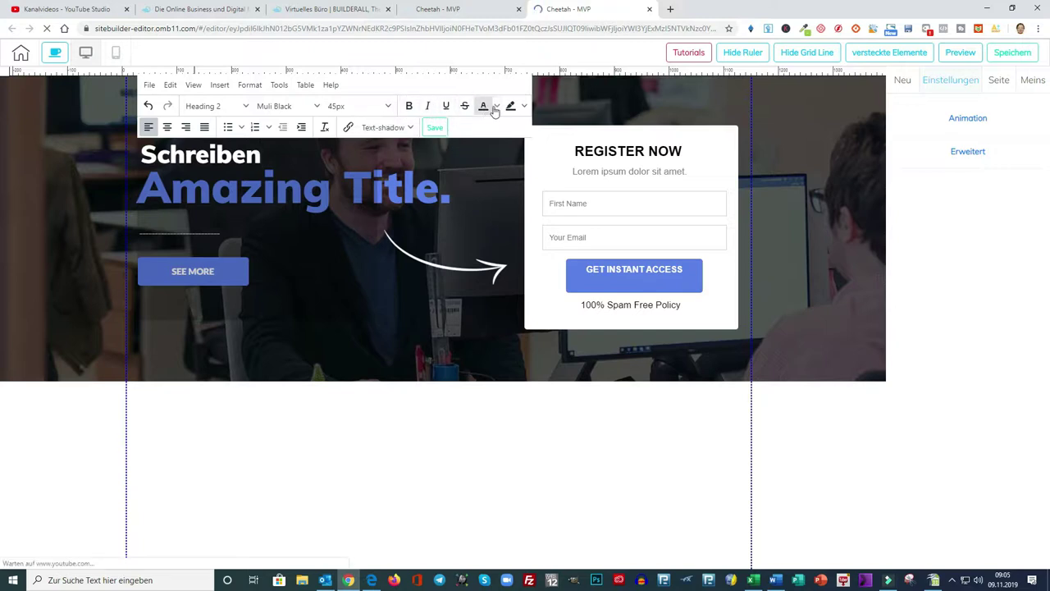
# Colour the "Schreiben" heading orange and save the text edit.
pyautogui.moveTo(260, 156); pyautogui.dragTo(141, 158)
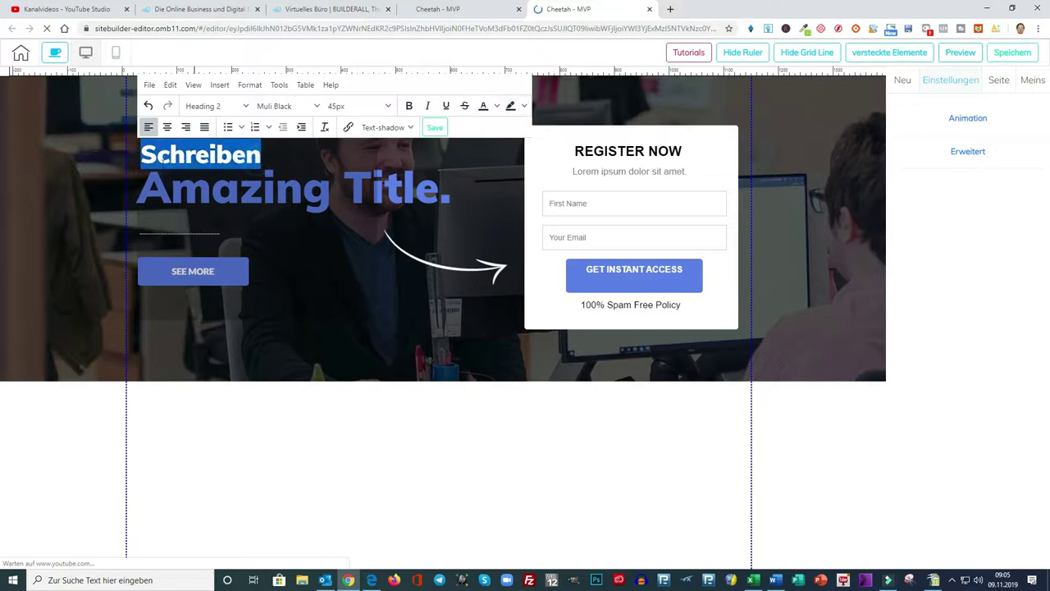
pyautogui.click(497, 106)
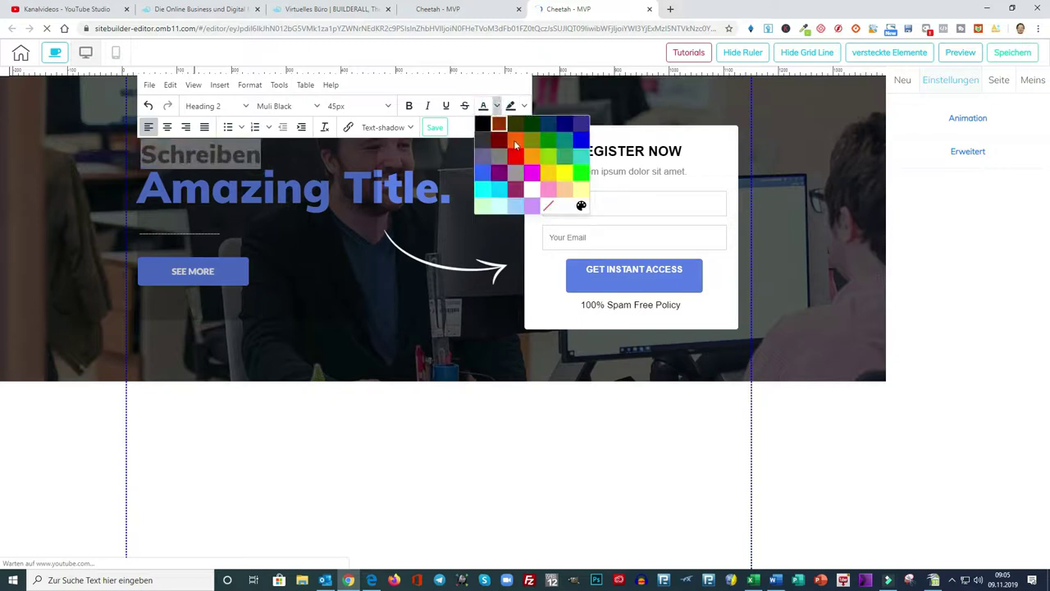
pyautogui.click(516, 140)
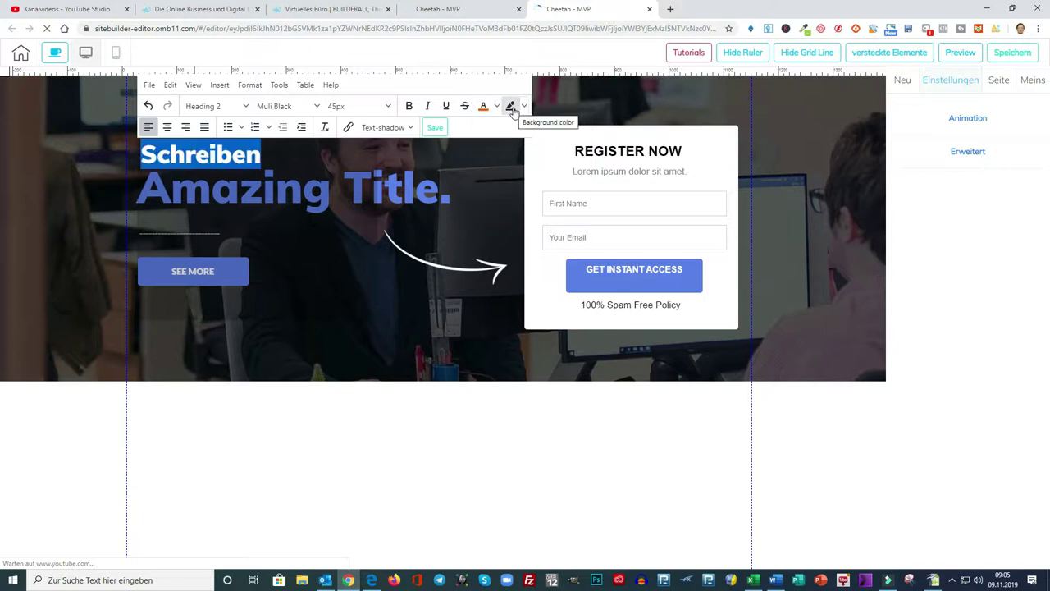
pyautogui.click(149, 85)
pyautogui.moveTo(172, 87)
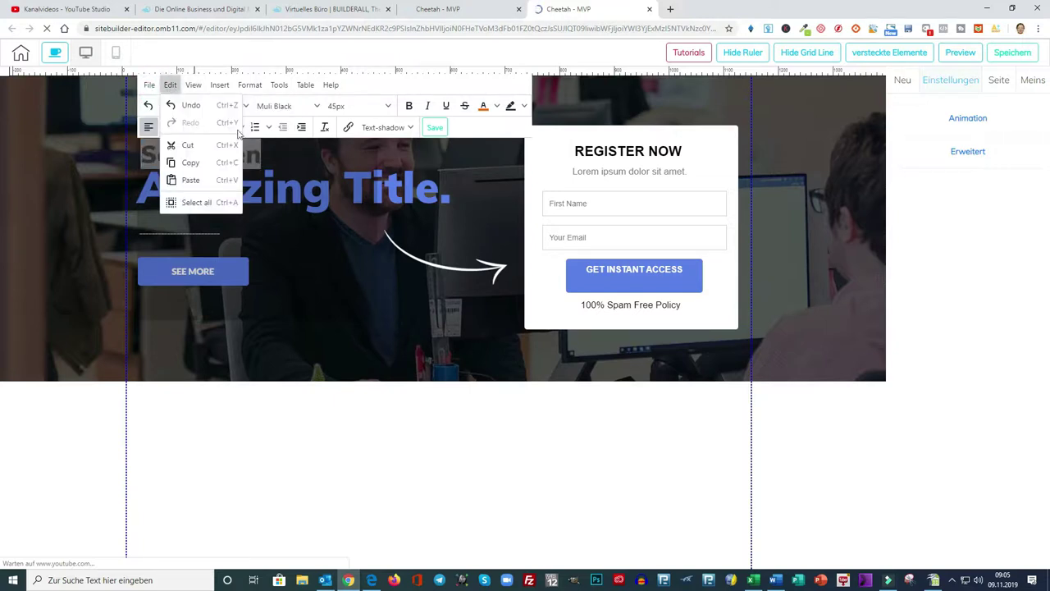
pyautogui.click(435, 129)
pyautogui.click(434, 129)
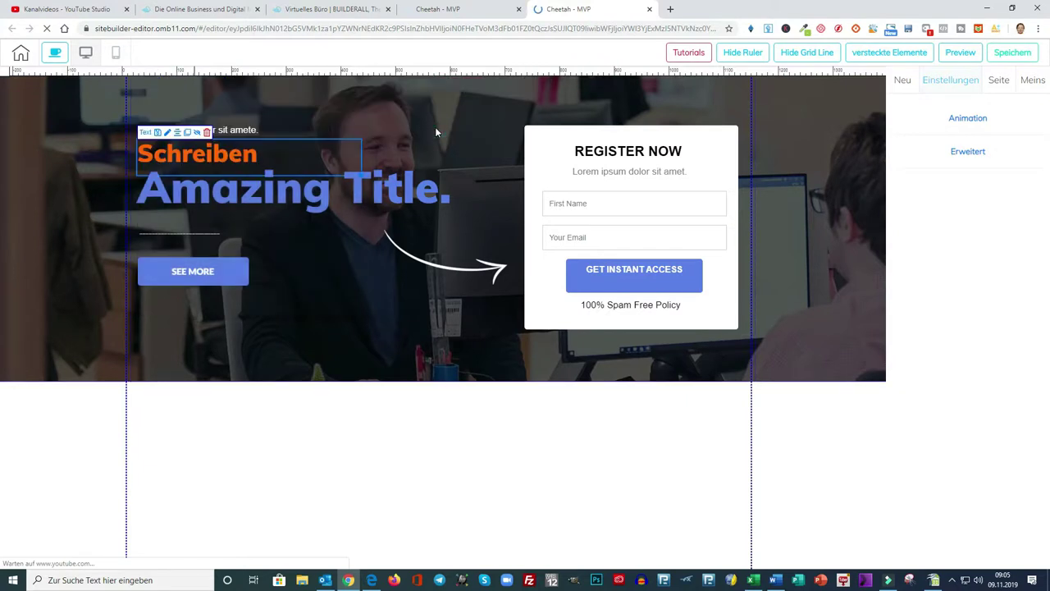
# Examine the option for saving the whole panel as a personal template element, and close it without saving.
pyautogui.click(403, 172)
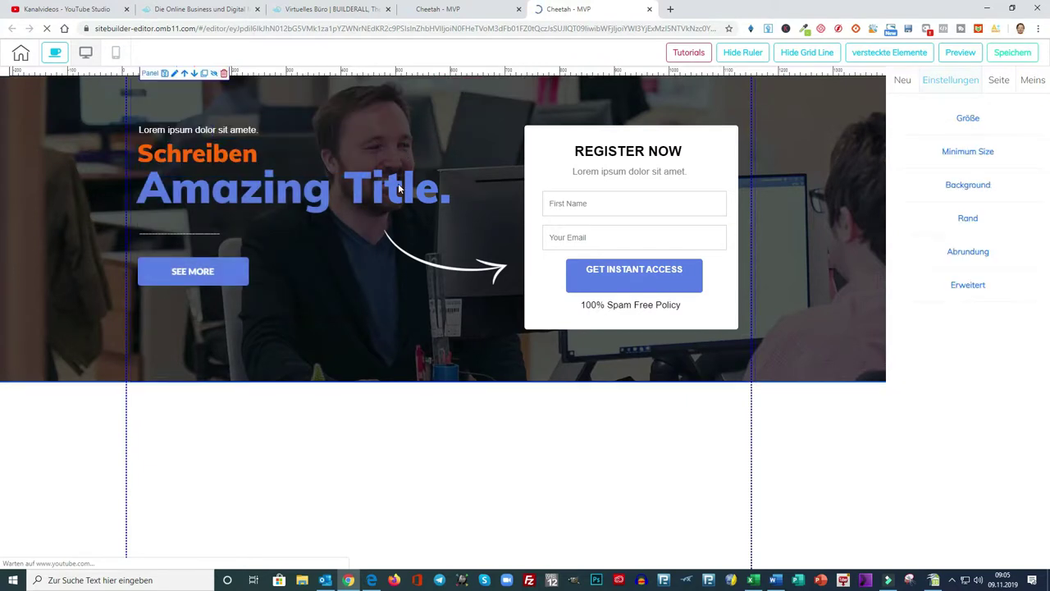
pyautogui.click(163, 74)
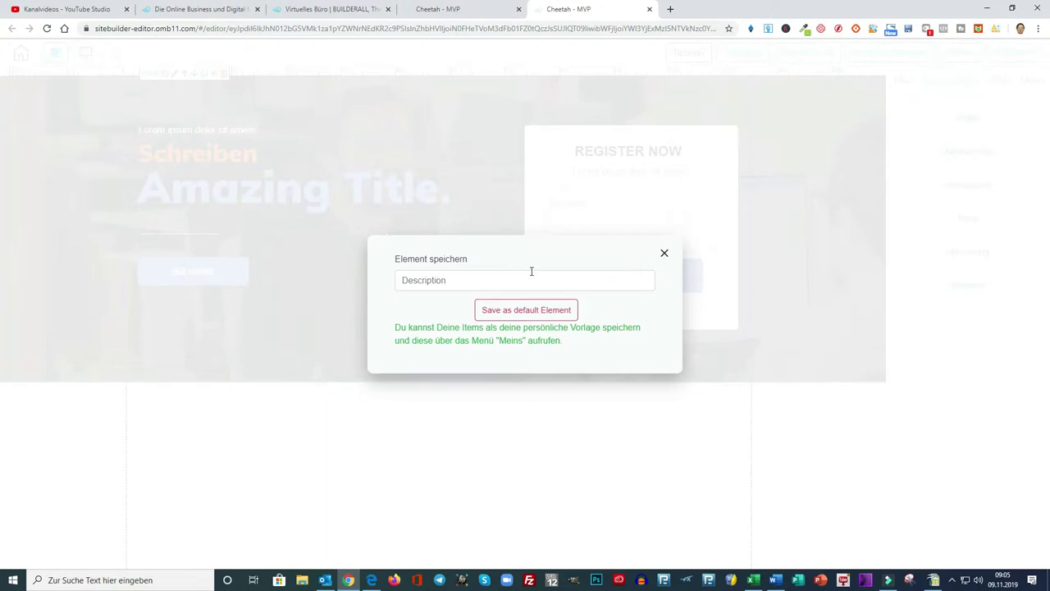
pyautogui.click(664, 253)
pyautogui.click(664, 255)
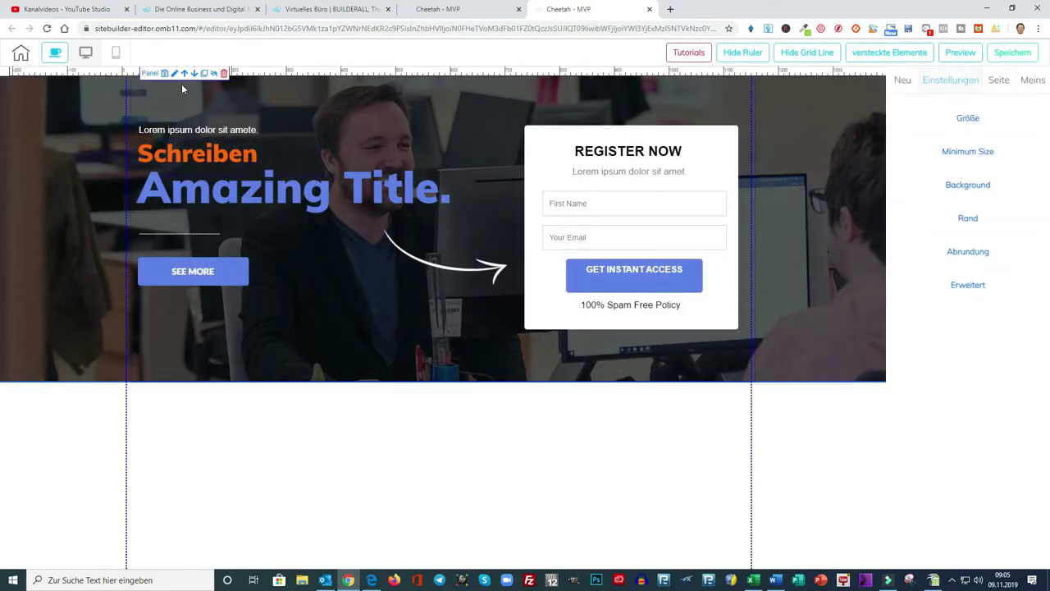
# Give the "Schreiben" heading a time-based wobble animation that starts after 3 seconds.
pyautogui.click(261, 156)
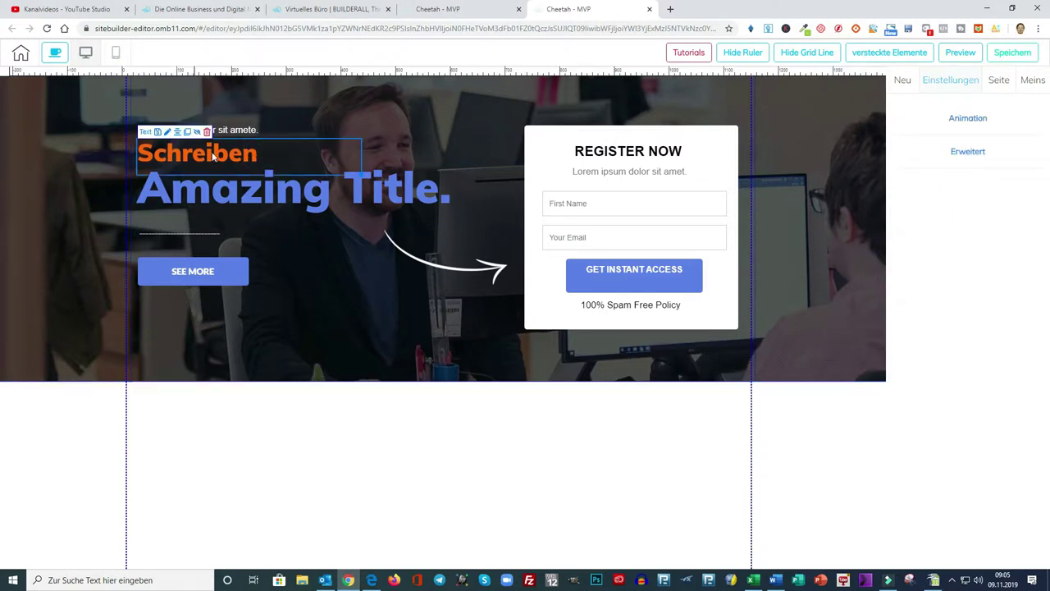
pyautogui.click(167, 135)
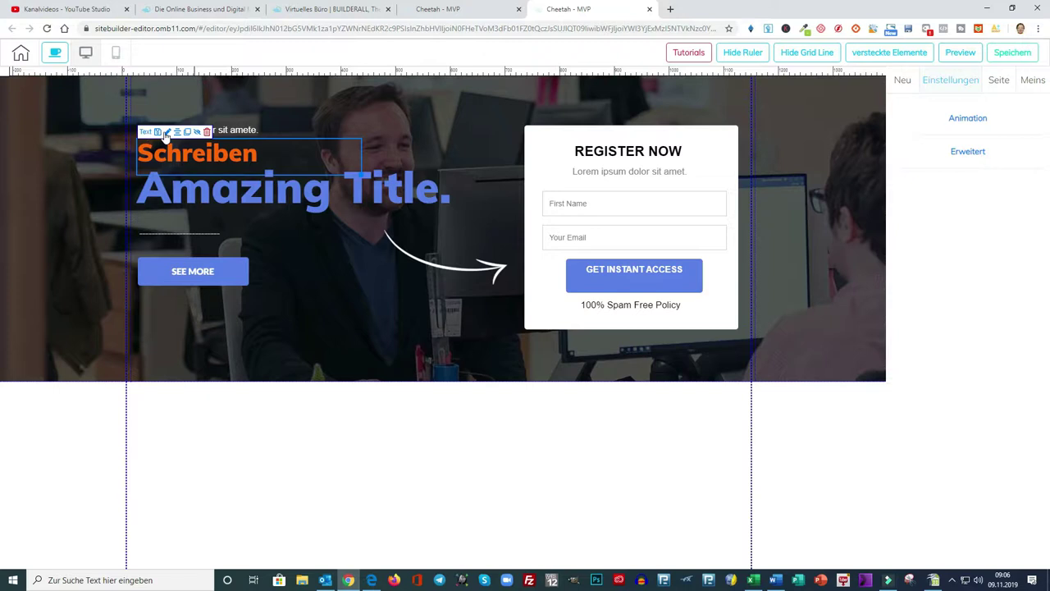
pyautogui.click(968, 120)
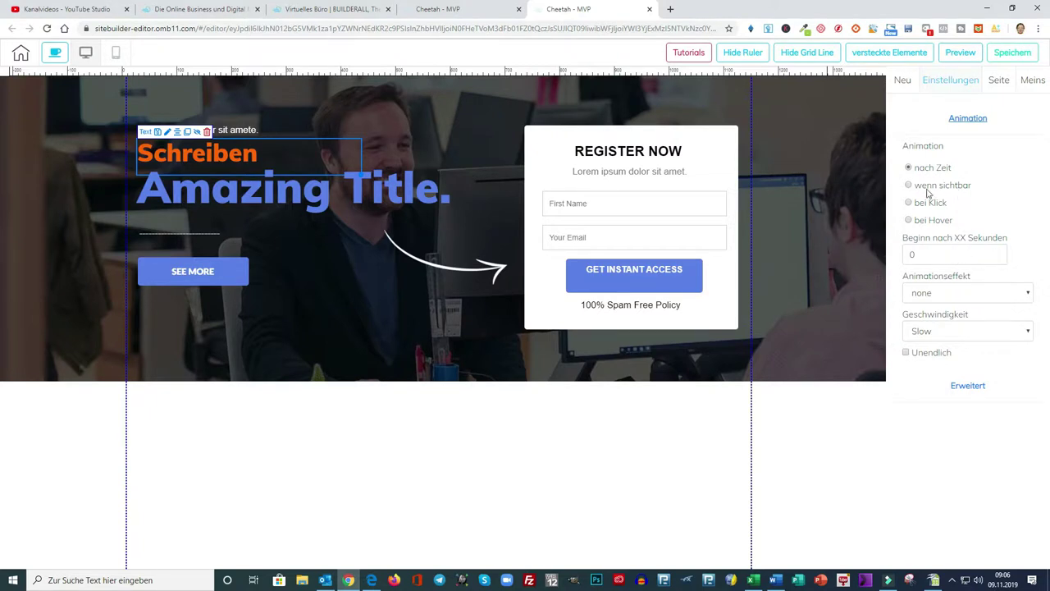
pyautogui.click(998, 253)
pyautogui.click(998, 252)
pyautogui.click(997, 252)
pyautogui.click(1027, 294)
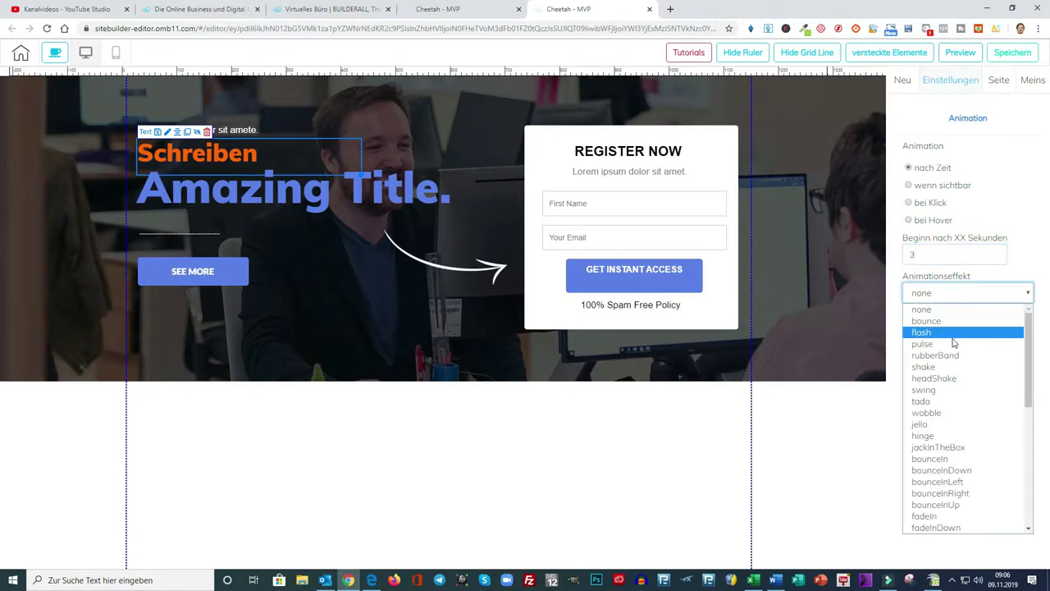
pyautogui.click(931, 415)
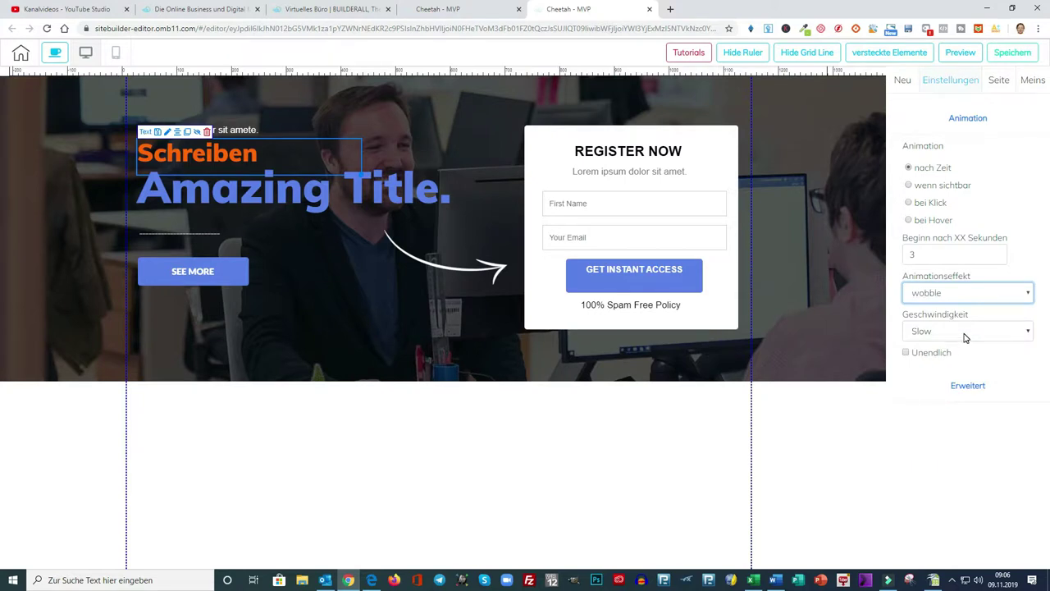
# Set the heading animation's speed to fast, make it repeat endlessly, and open the heading's advanced settings.
pyautogui.click(1028, 332)
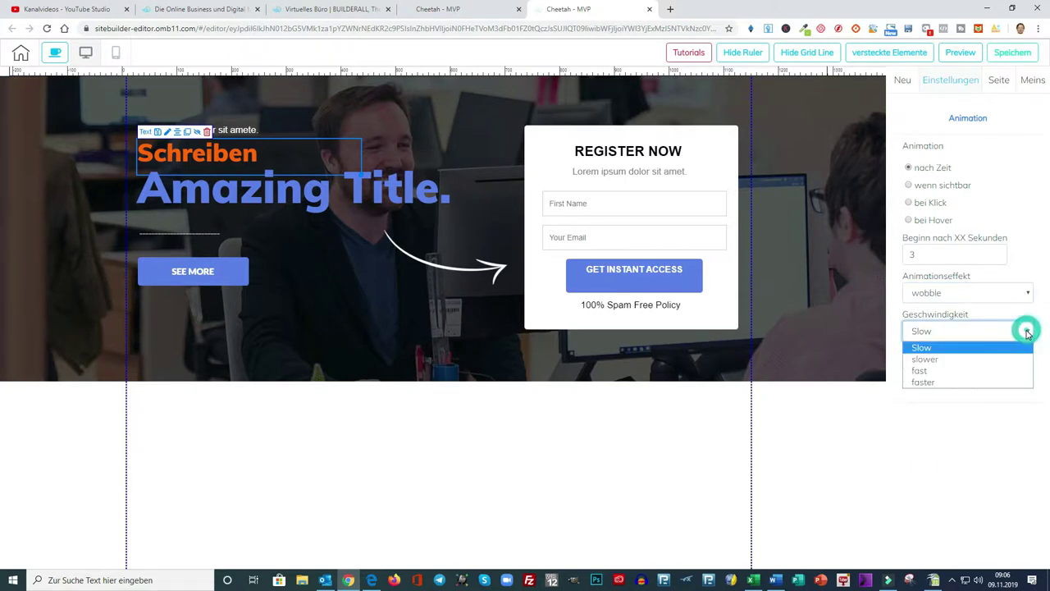
pyautogui.click(920, 372)
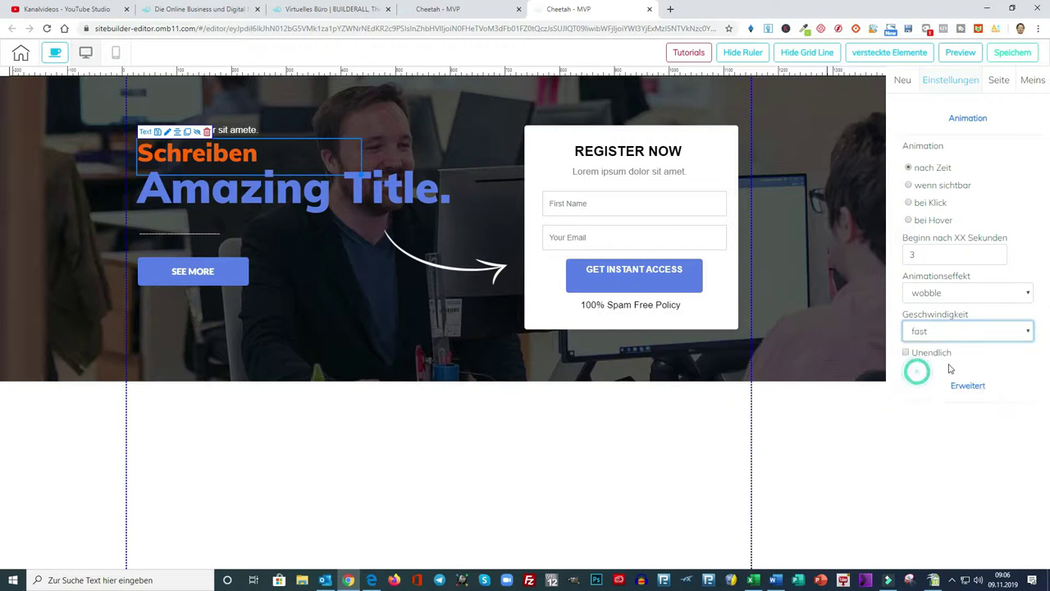
pyautogui.click(906, 353)
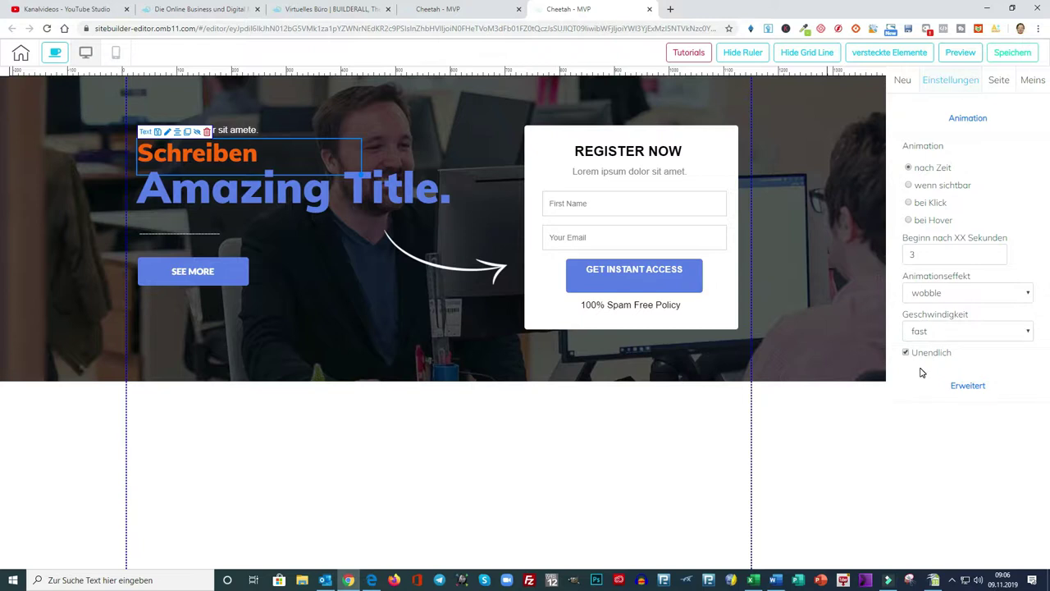
pyautogui.click(968, 387)
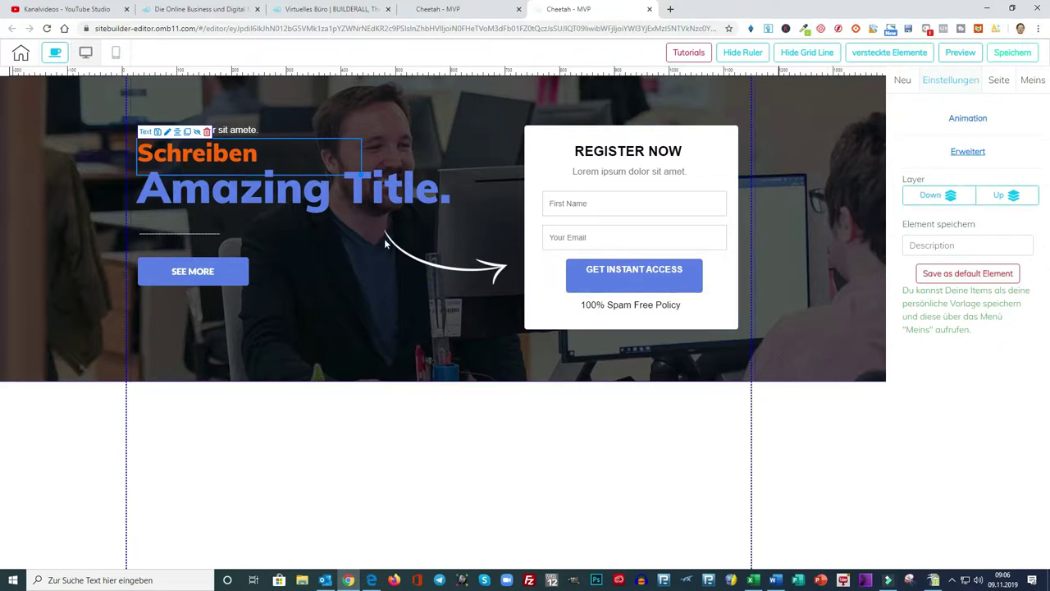
# Select the whole panel and increase its height to about 824.
pyautogui.click(340, 240)
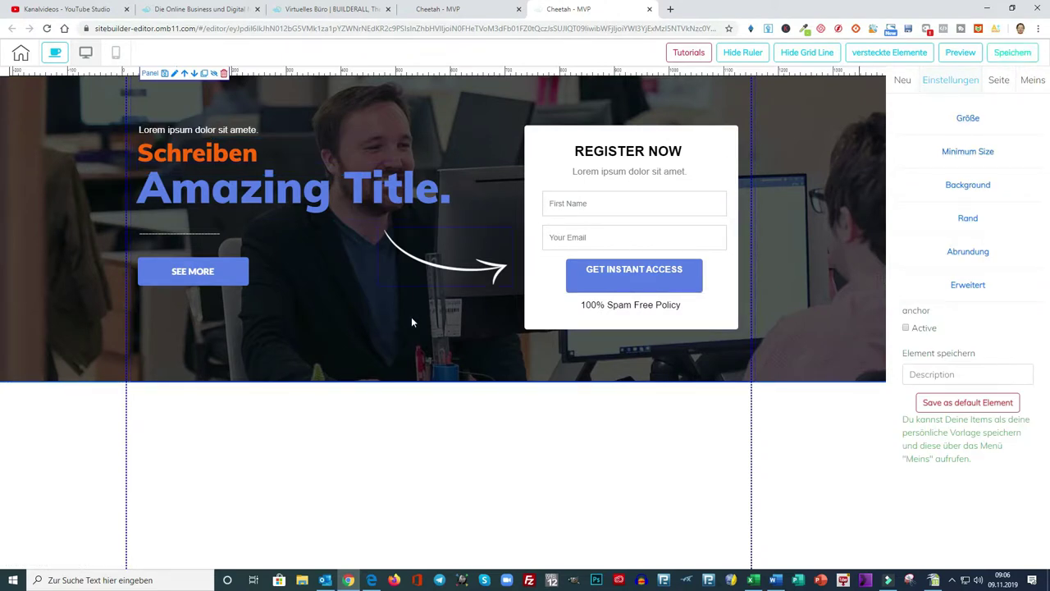
pyautogui.click(188, 130)
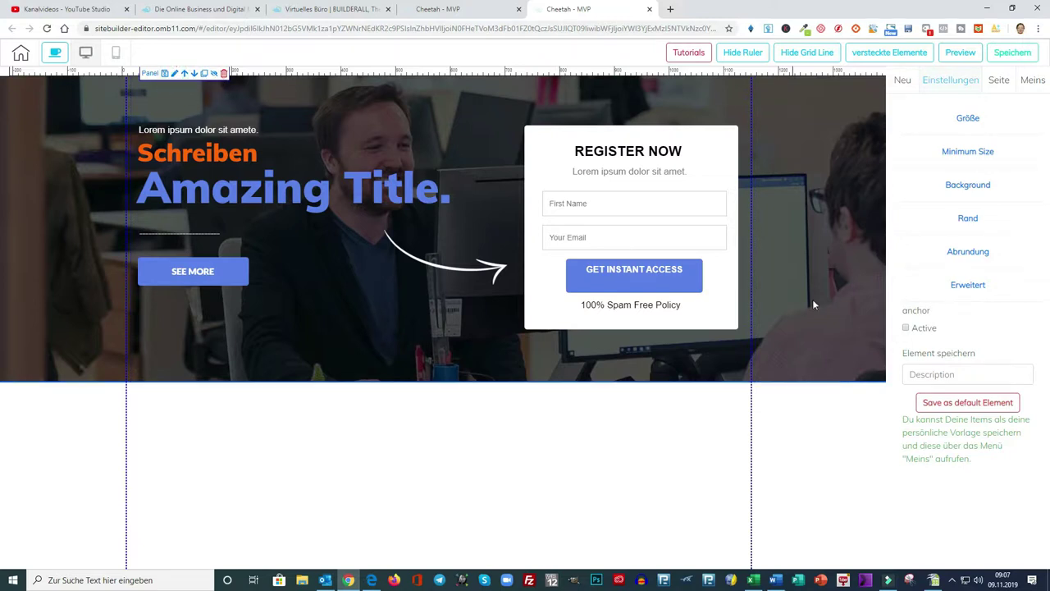
pyautogui.click(965, 118)
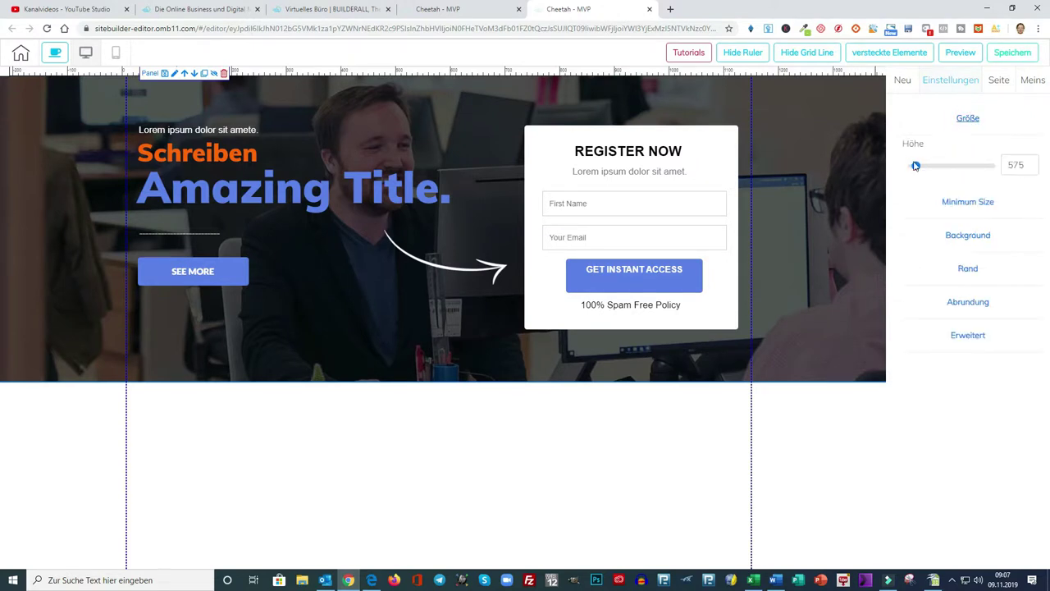
pyautogui.moveTo(916, 166)
pyautogui.mouseDown()
pyautogui.moveTo(940, 169)
pyautogui.moveTo(928, 169)
pyautogui.mouseUp()
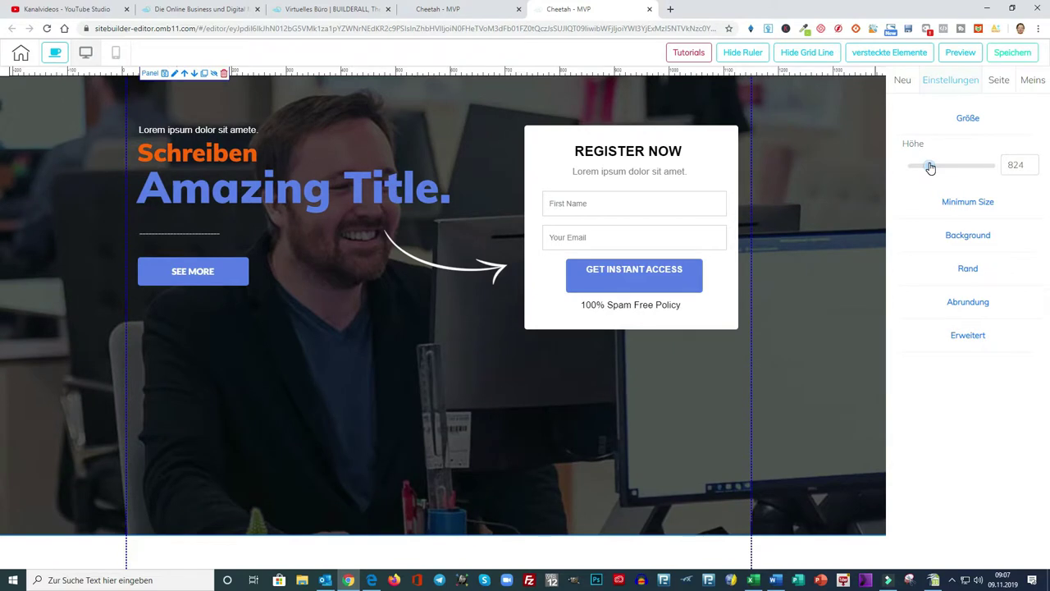
# Examine the panel's minimum size, background, border, corner rounding and advanced settings without changing them.
pyautogui.click(964, 202)
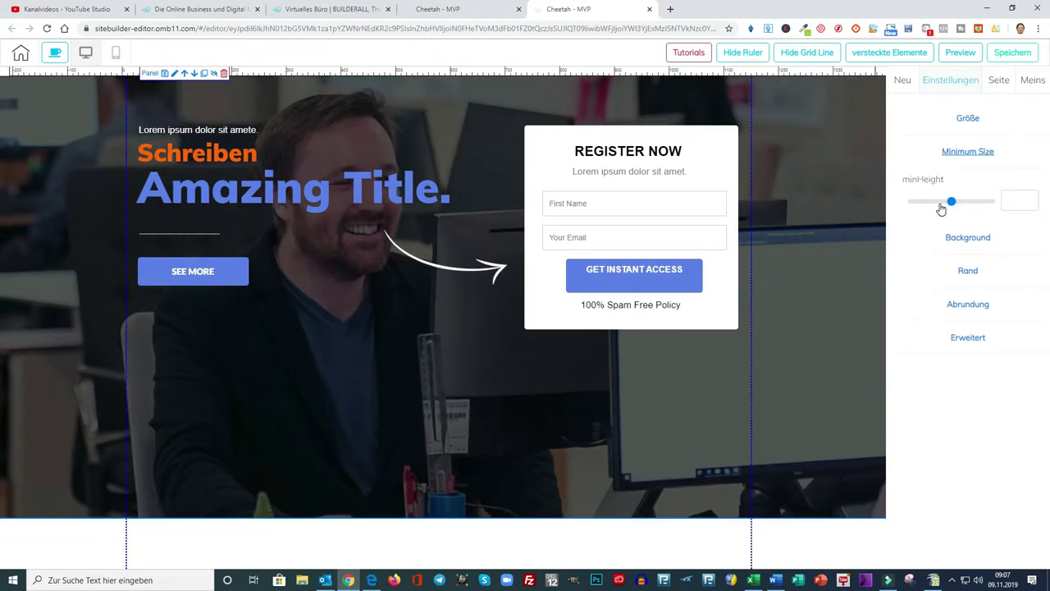
pyautogui.click(977, 240)
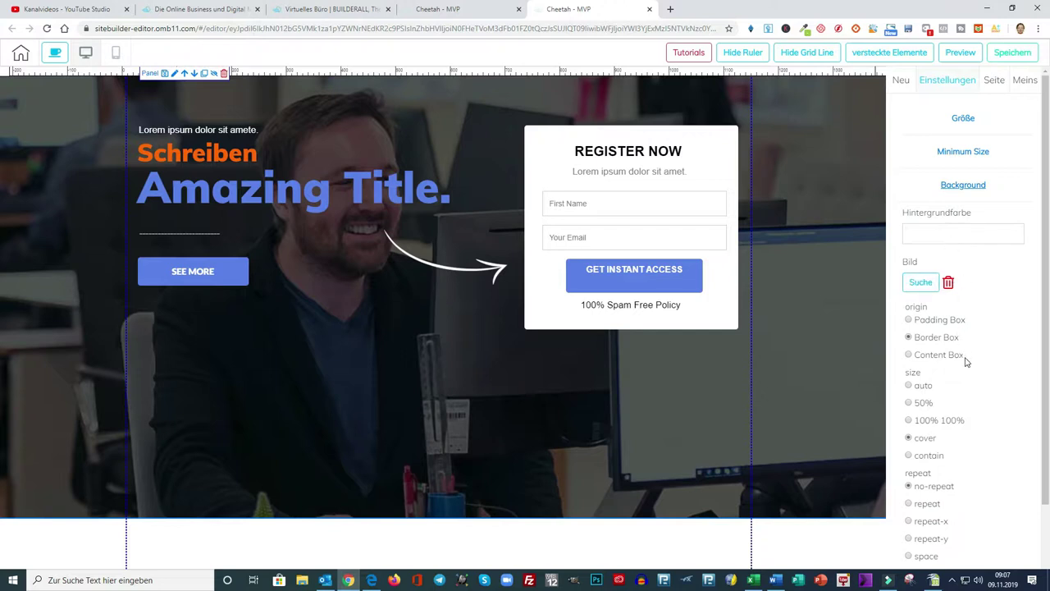
pyautogui.scroll(-1, 952, 369)
pyautogui.scroll(-1, 951, 368)
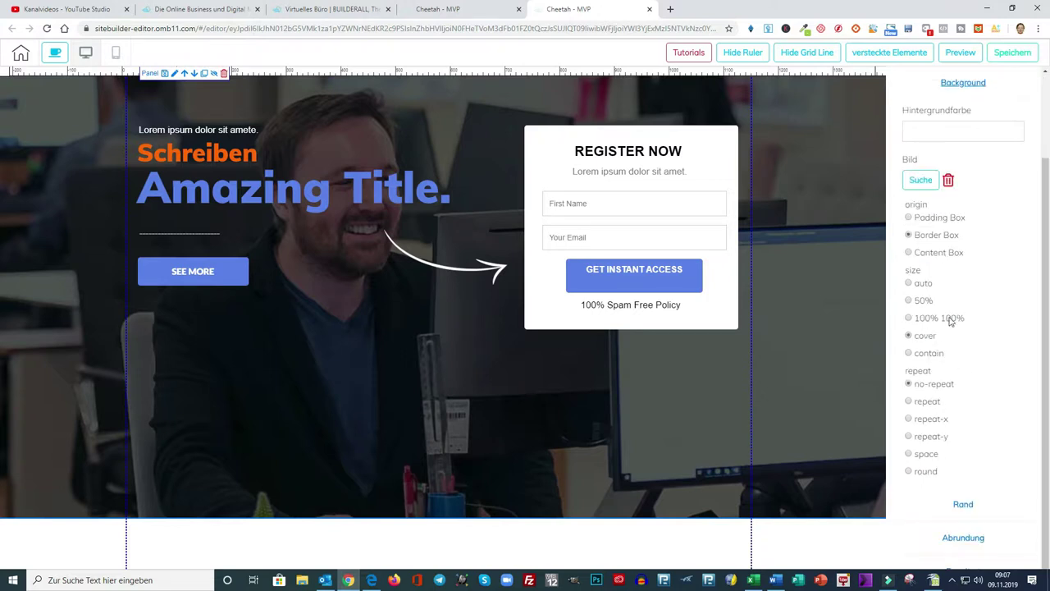
pyautogui.click(962, 503)
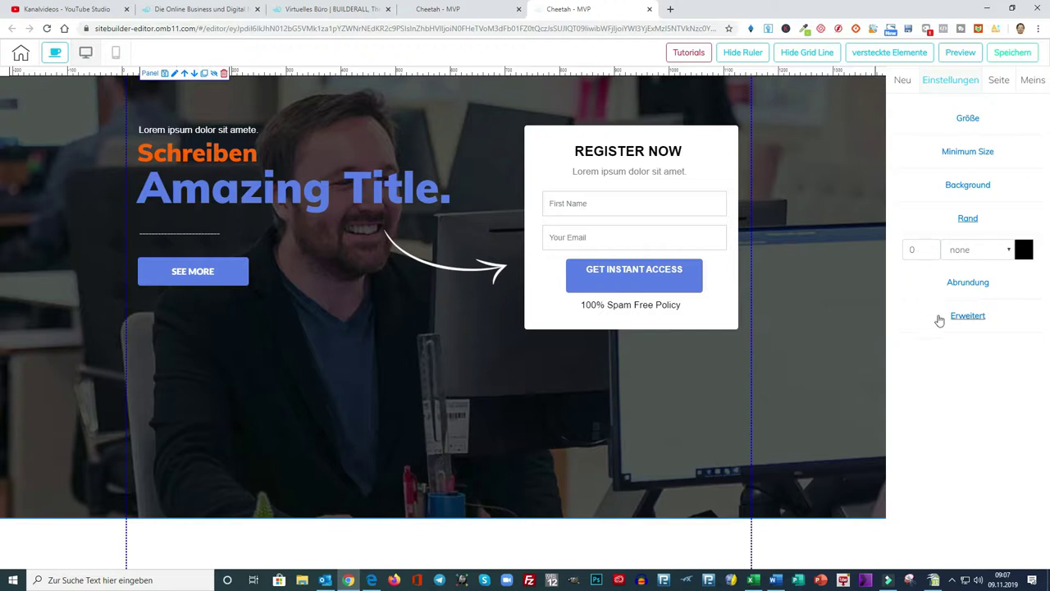
pyautogui.click(961, 282)
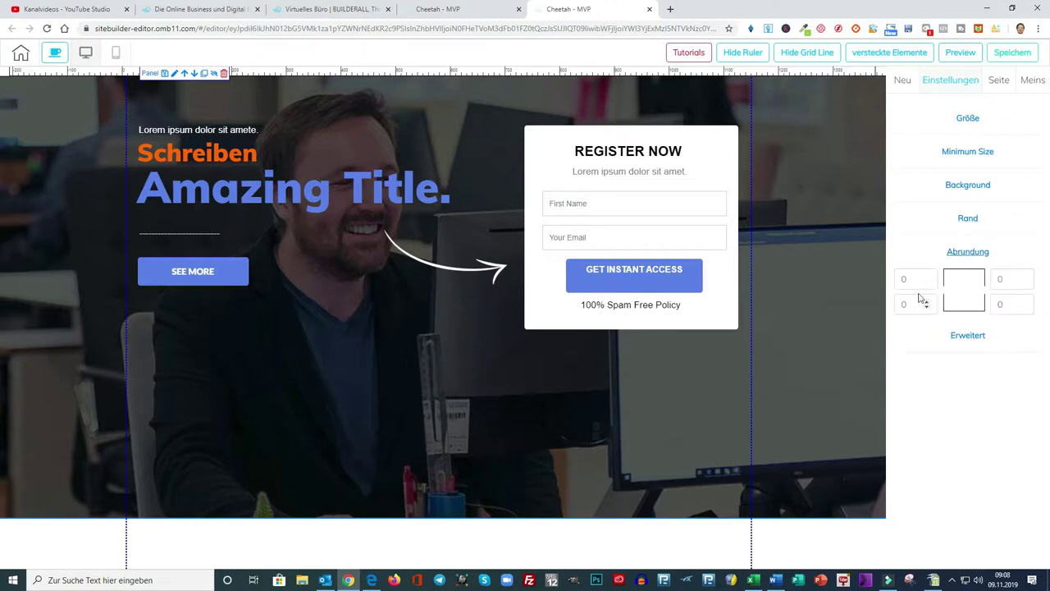
pyautogui.click(965, 336)
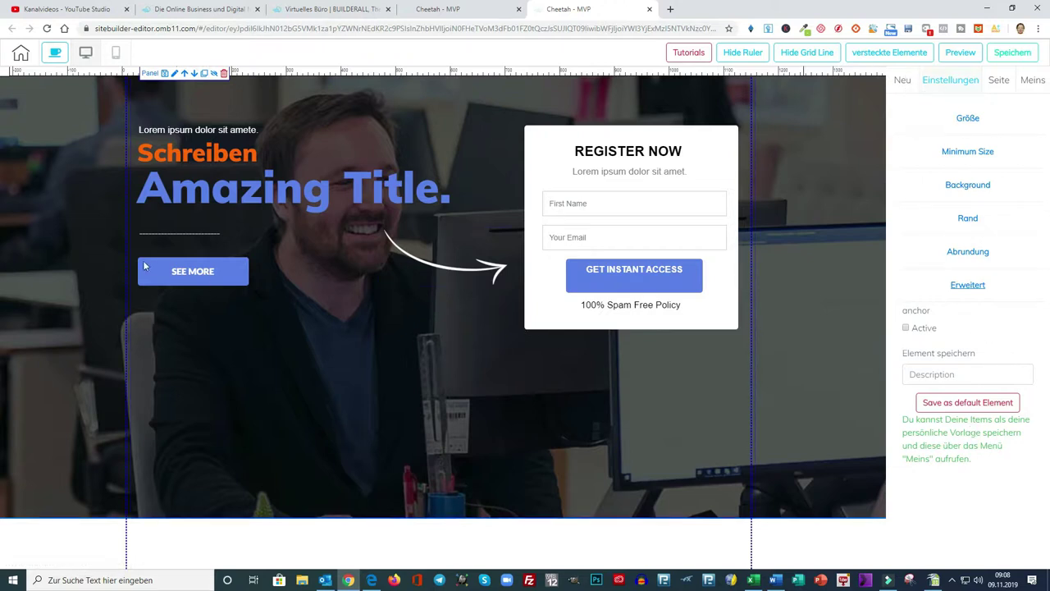
pyautogui.click(192, 275)
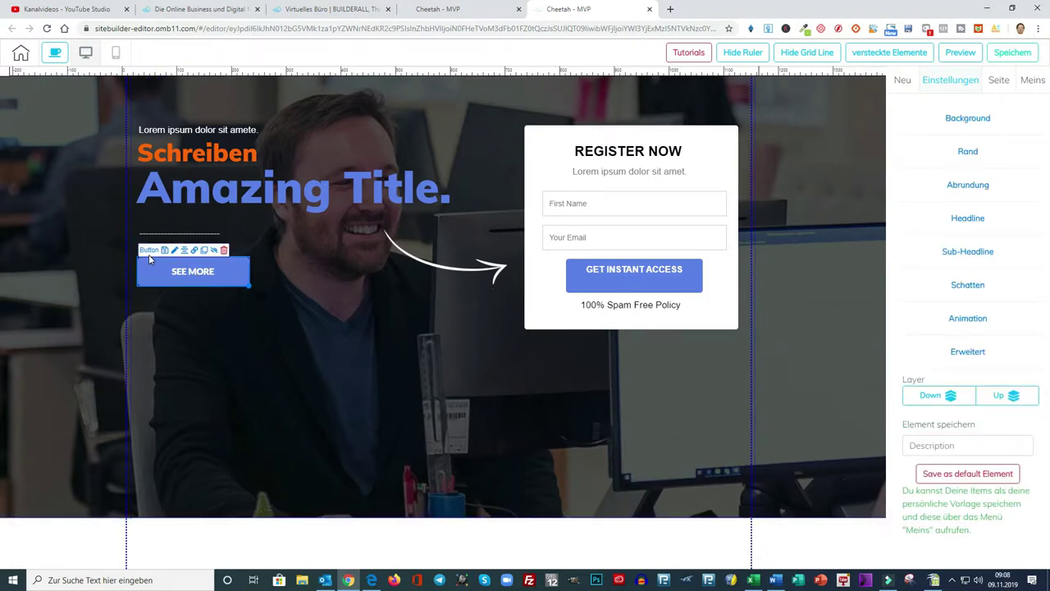
pyautogui.click(194, 251)
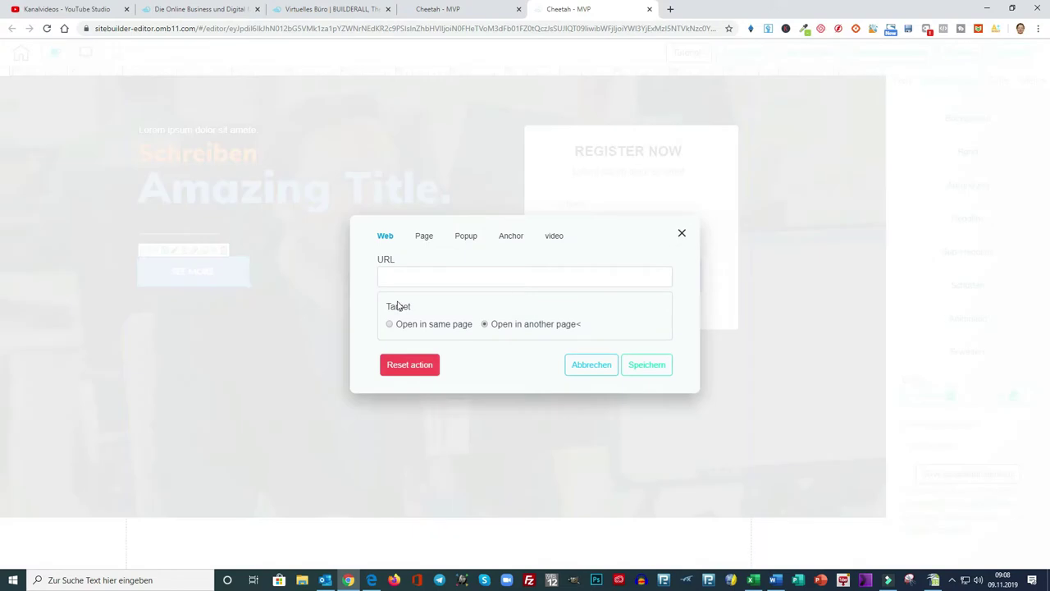
pyautogui.click(399, 275)
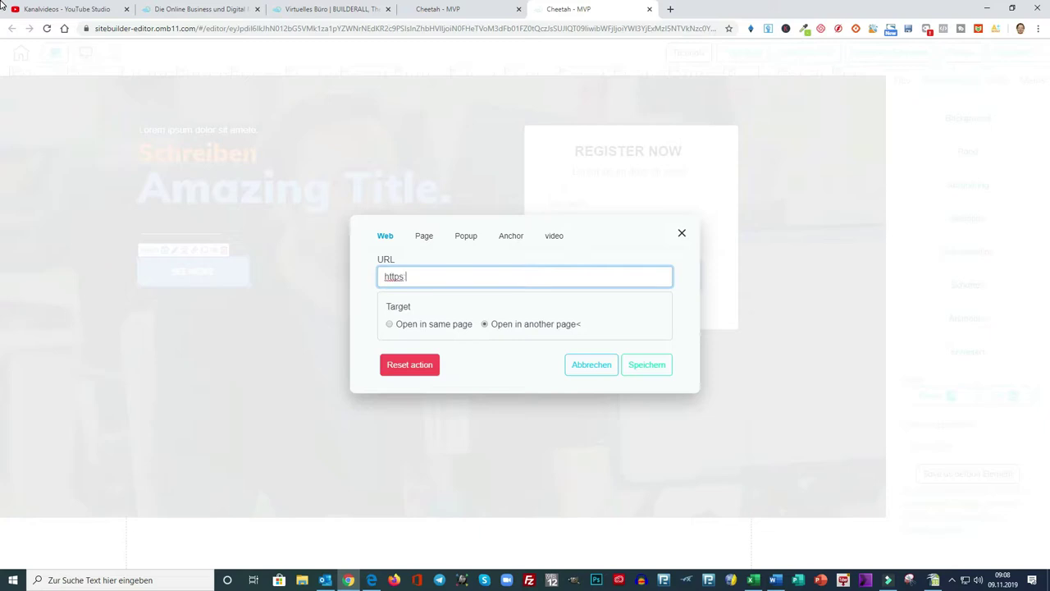
pyautogui.write('https://www.homosapi.de')
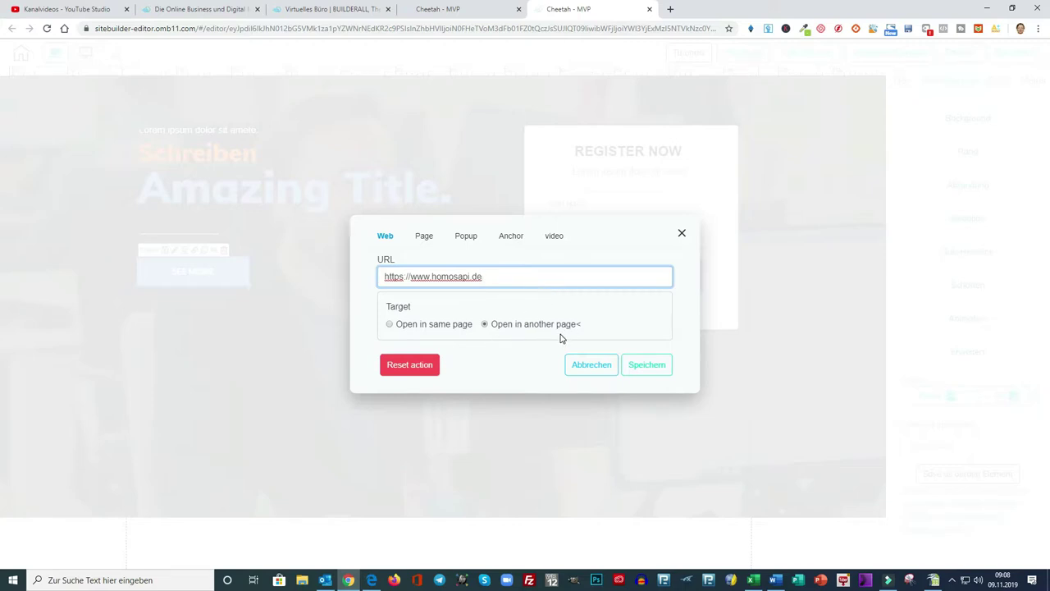
# Review the page, popup, anchor and video link types, return to the web link and save it for the button.
pyautogui.click(425, 237)
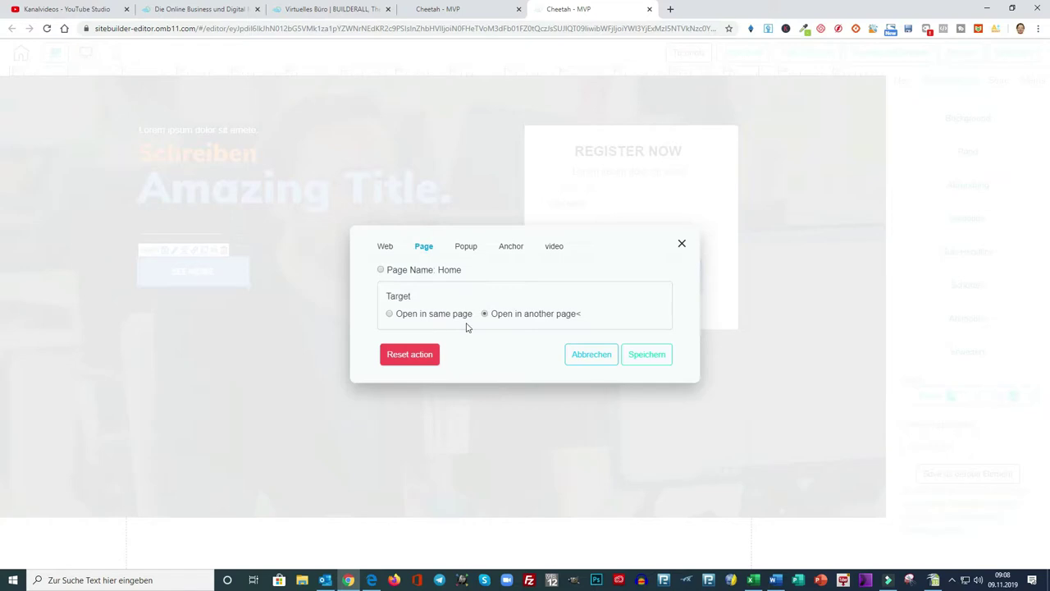
pyautogui.click(466, 246)
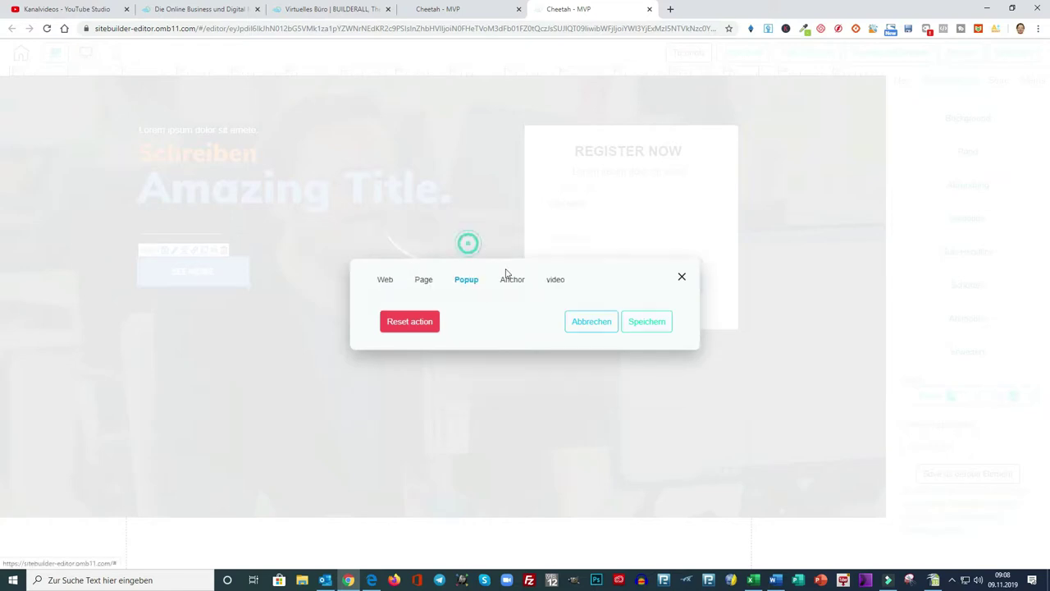
pyautogui.click(513, 280)
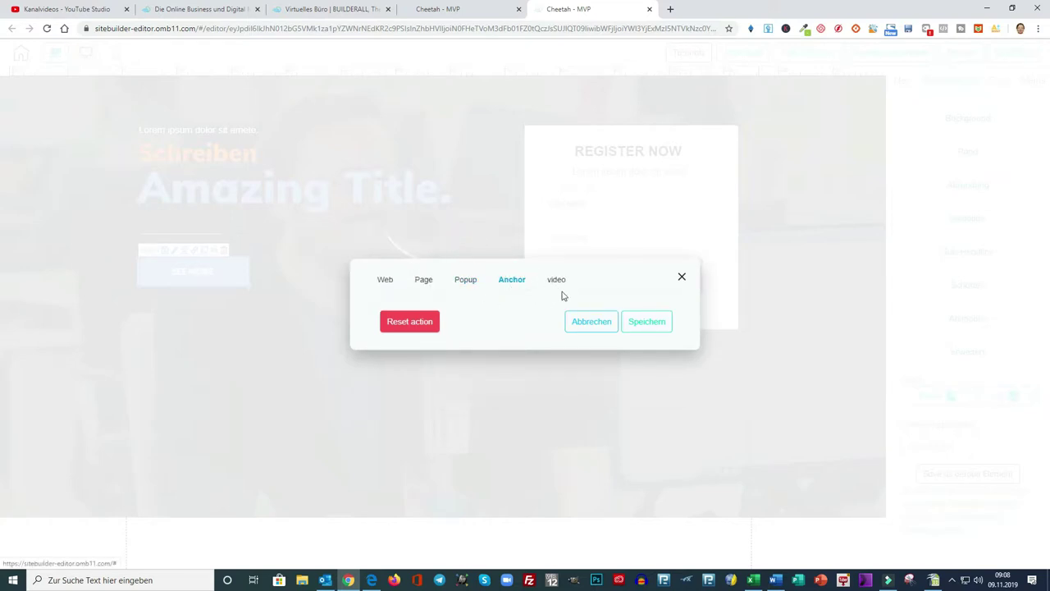
pyautogui.click(554, 279)
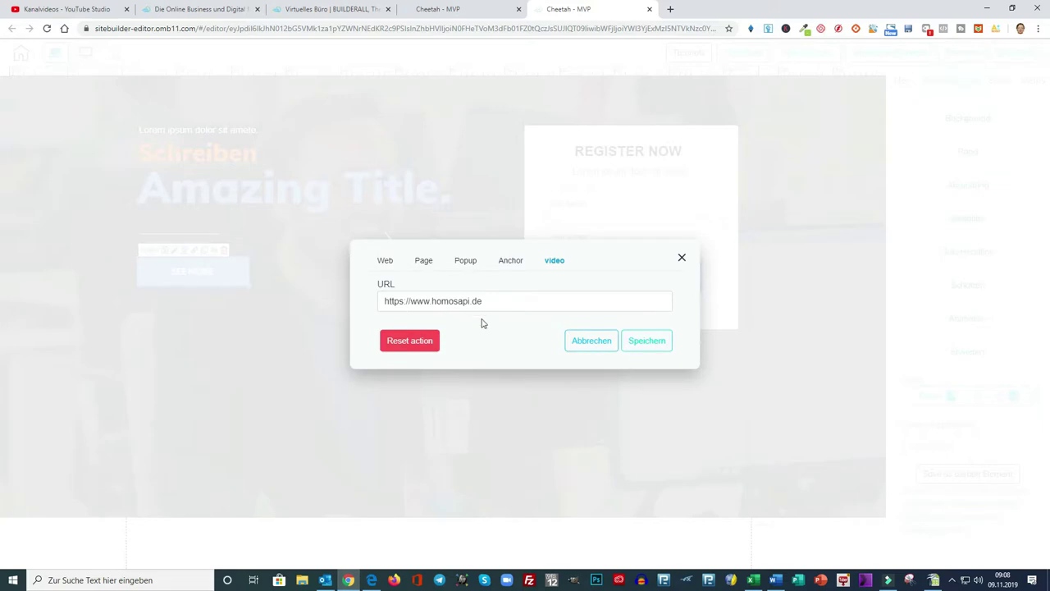
pyautogui.click(385, 261)
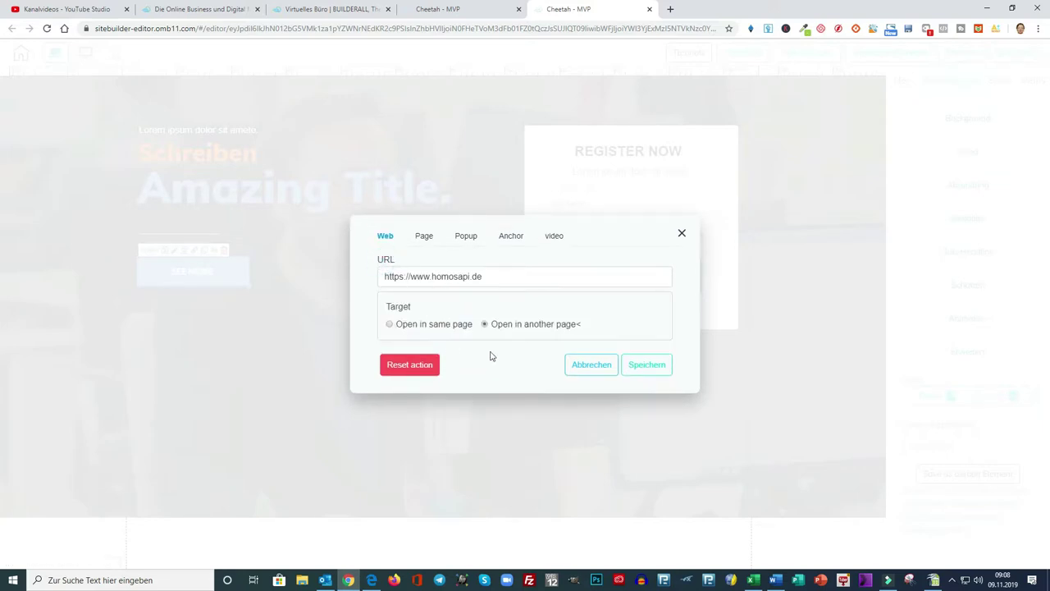
pyautogui.click(647, 365)
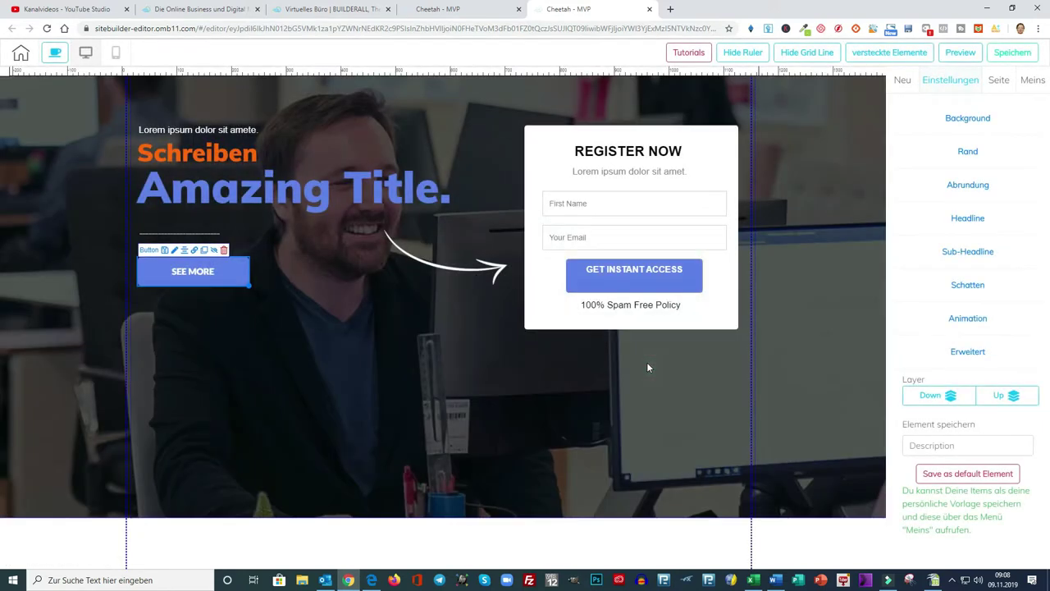
# Change the SEE MORE button's headline text to "Mehr Informationen".
pyautogui.click(230, 292)
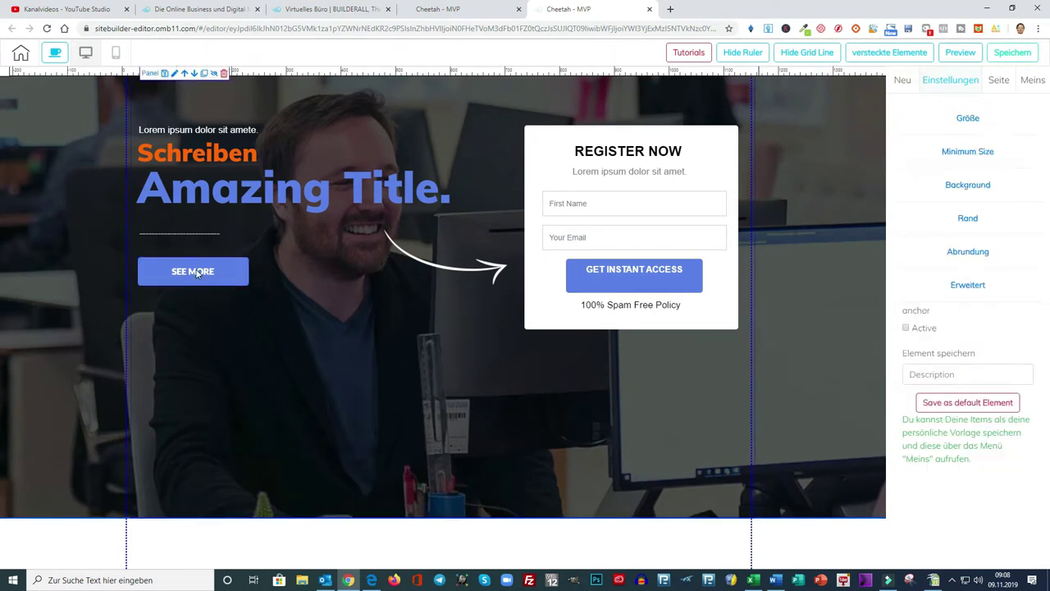
pyautogui.click(197, 273)
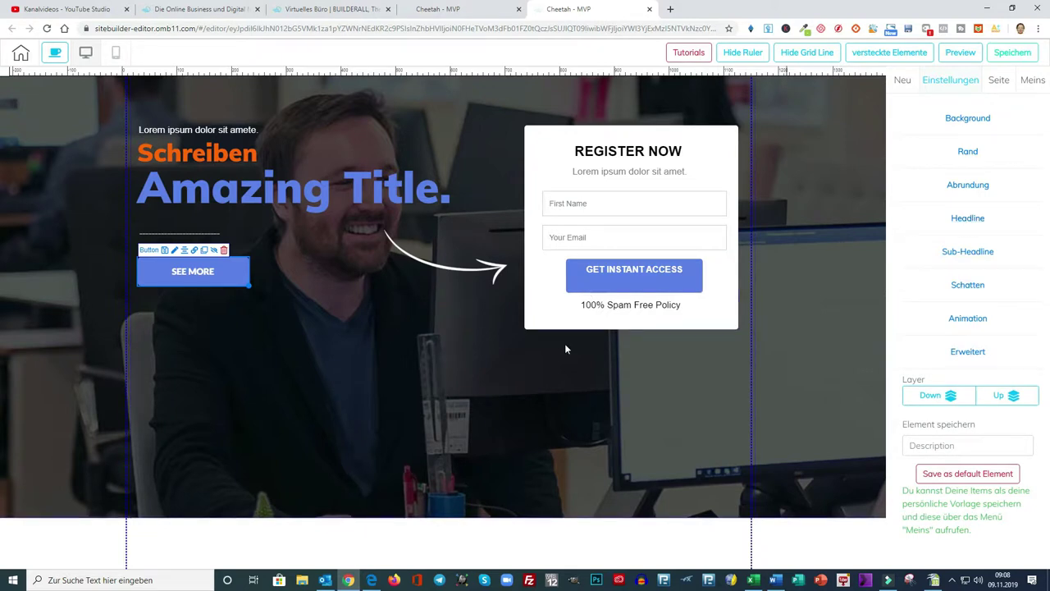
pyautogui.click(970, 219)
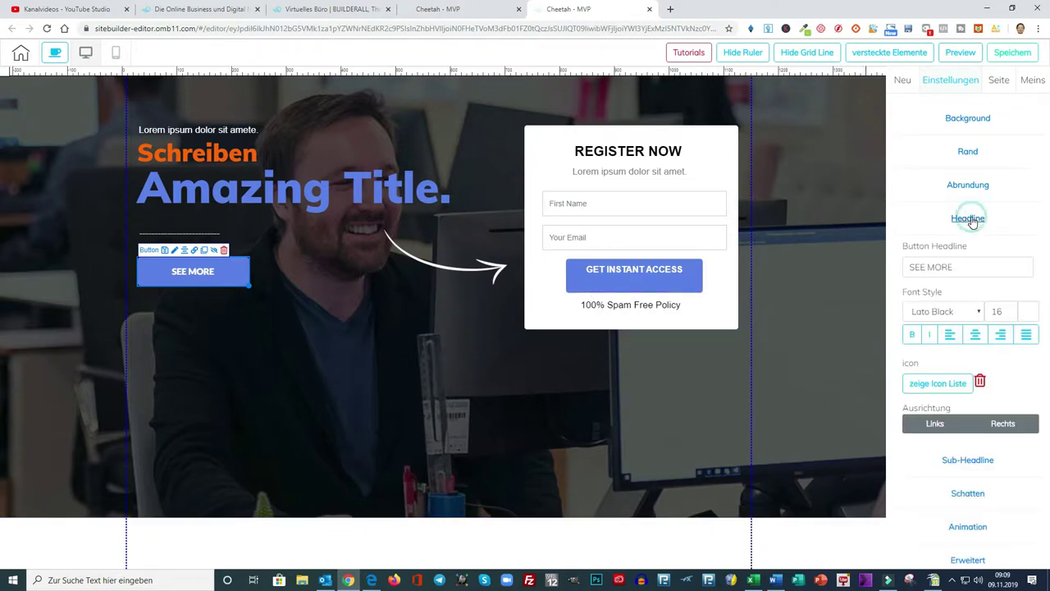
pyautogui.tripleClick(959, 269)
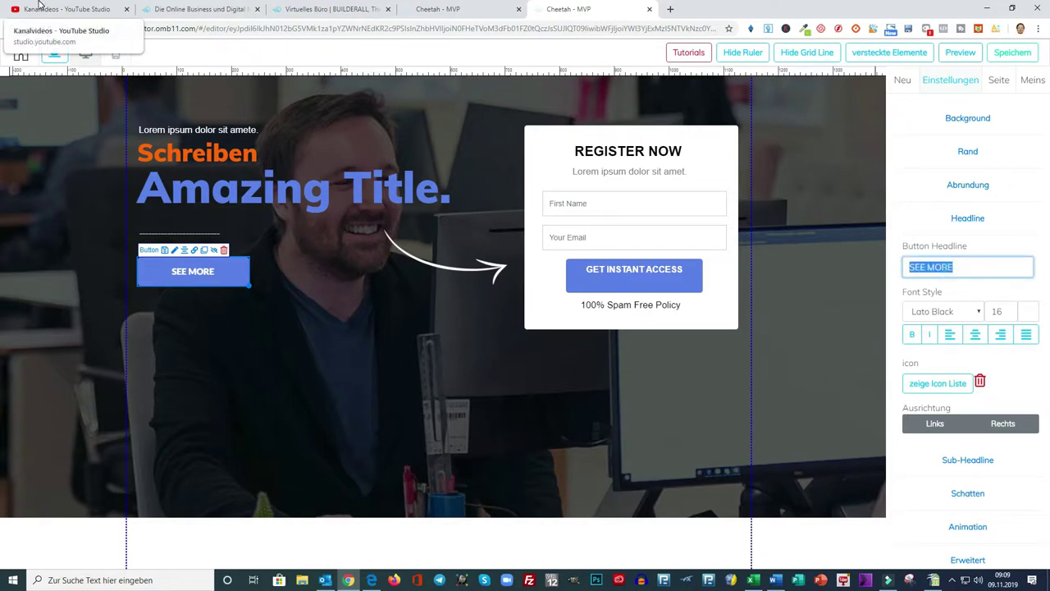
pyautogui.write('Mehr Informationen')
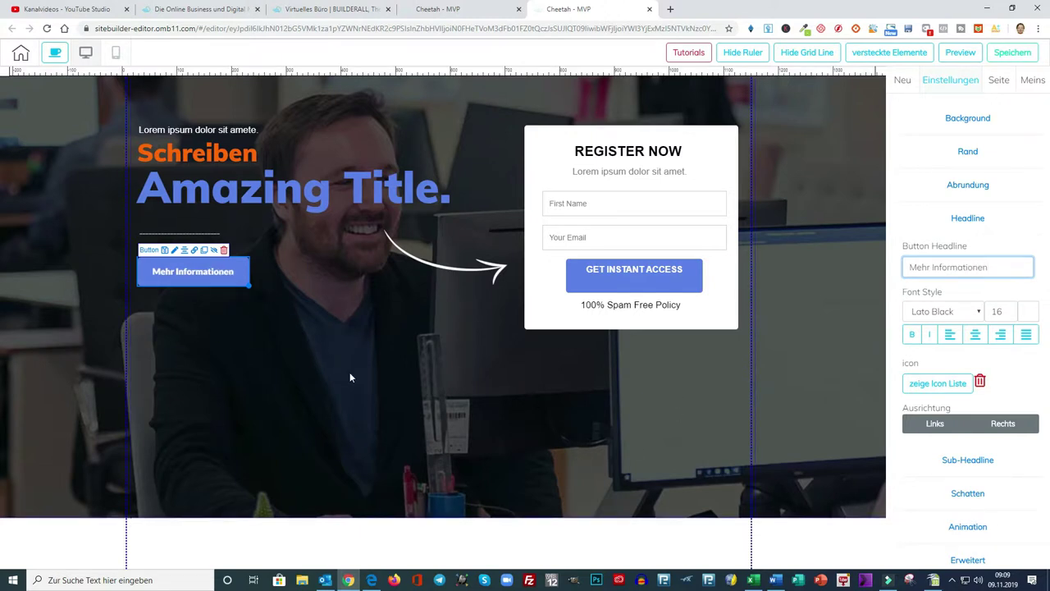
# Add the filled contact-card icon to the "Mehr Informationen" button from the icon list.
pyautogui.click(947, 387)
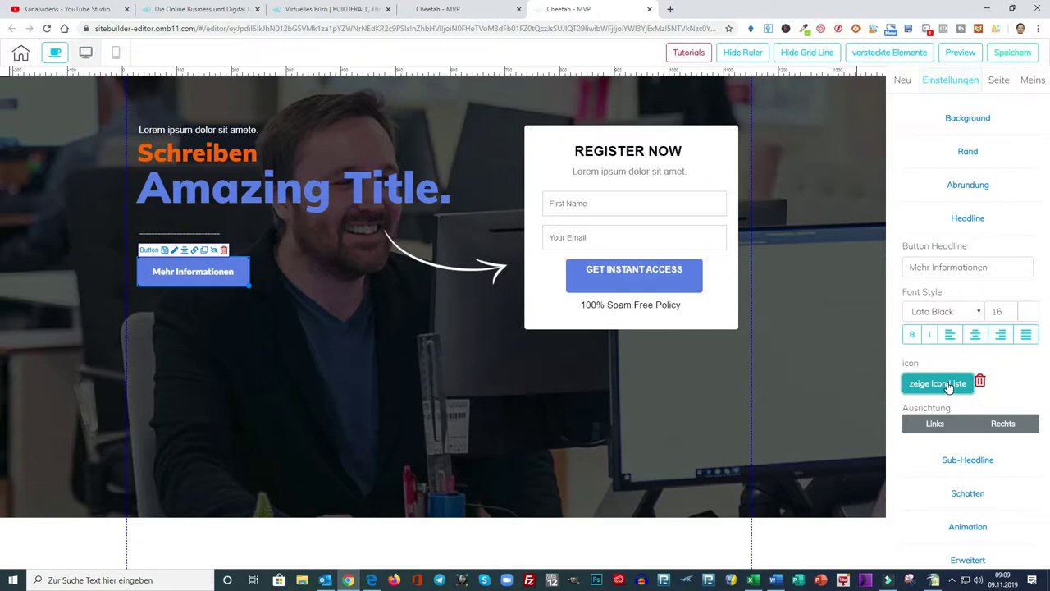
pyautogui.click(944, 384)
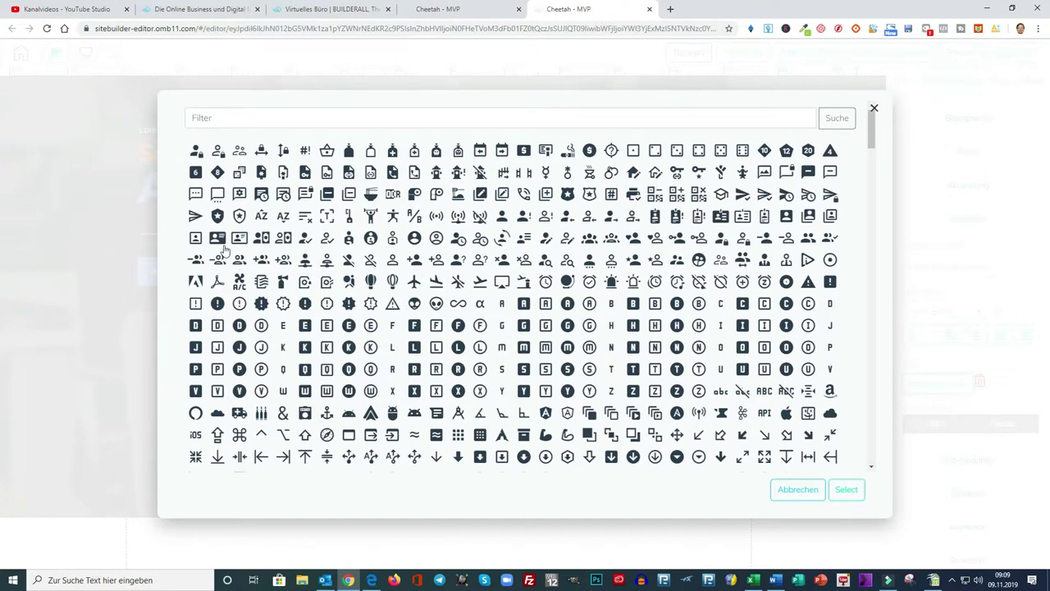
pyautogui.click(217, 238)
pyautogui.click(846, 489)
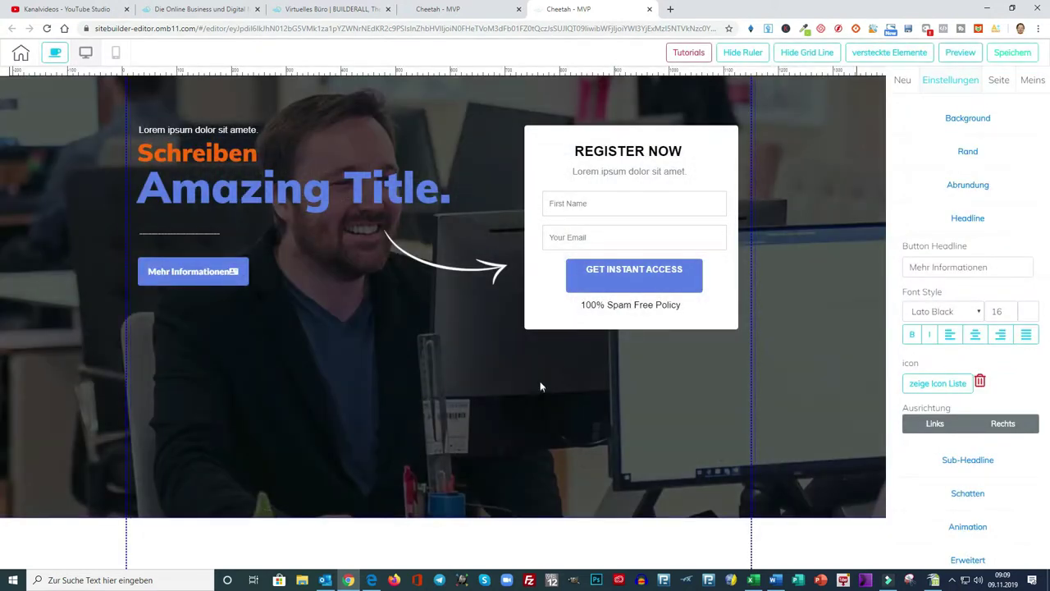
# Add a space after "Mehr Informationen" in the button's headline to separate the text from the icon.
pyautogui.click(220, 274)
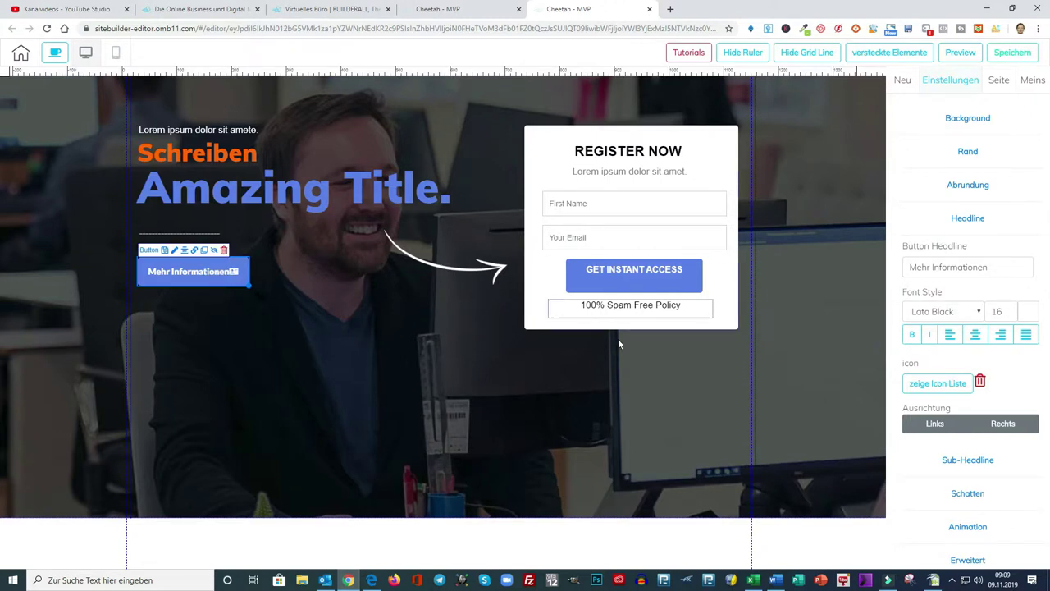
pyautogui.click(968, 219)
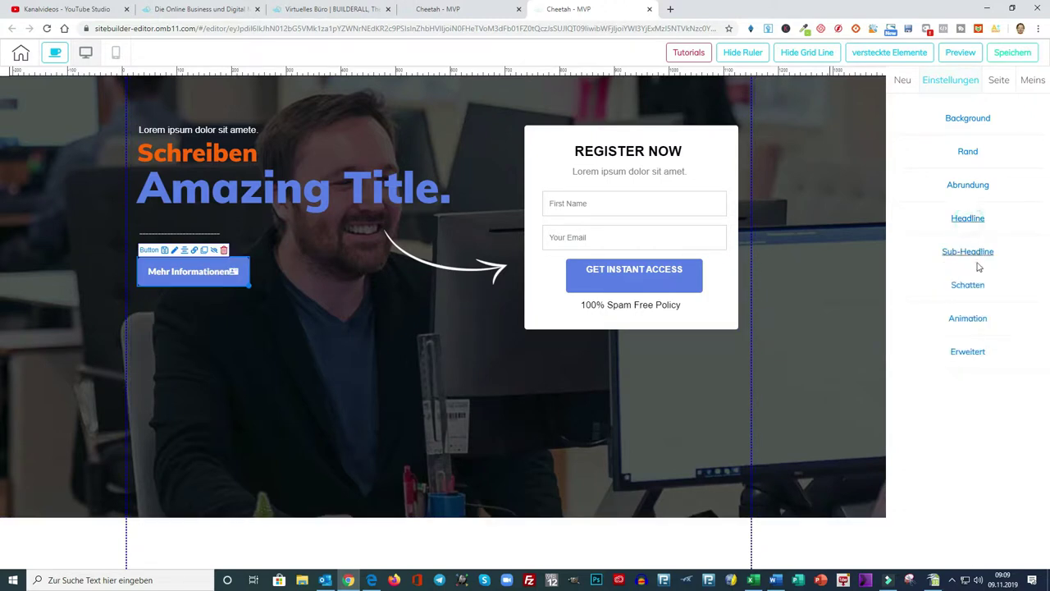
pyautogui.click(968, 221)
pyautogui.click(992, 273)
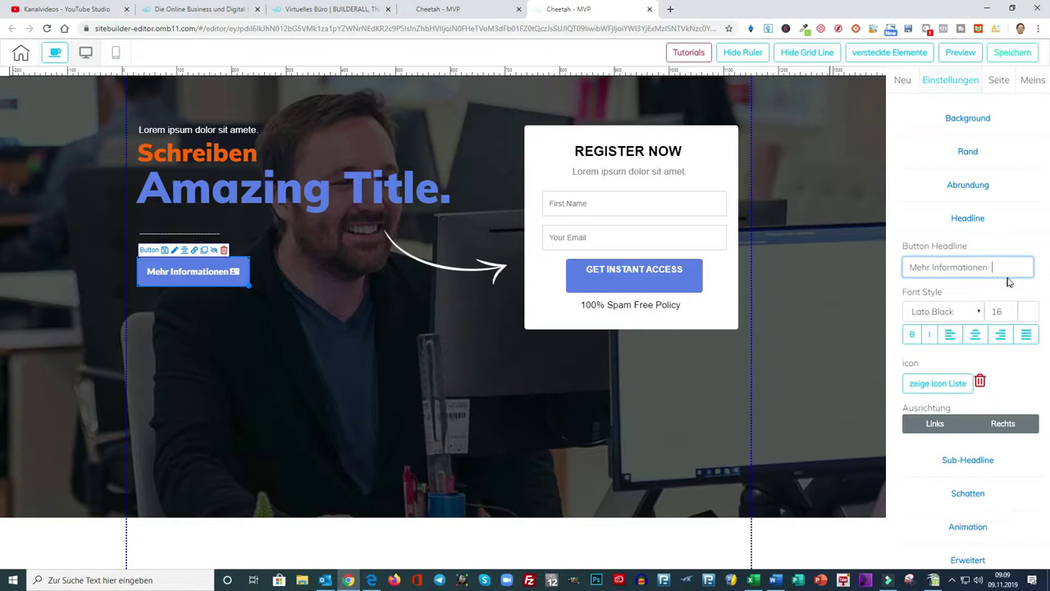
pyautogui.click(292, 343)
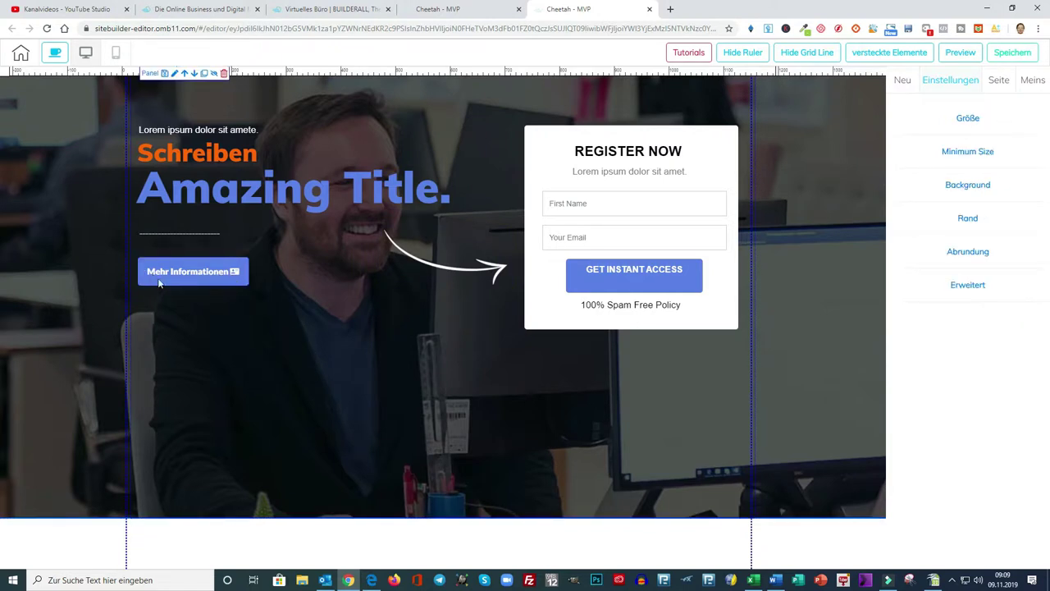
# Replace the icon on the "Mehr Informationen" button with the outlined police badge icon.
pyautogui.click(224, 279)
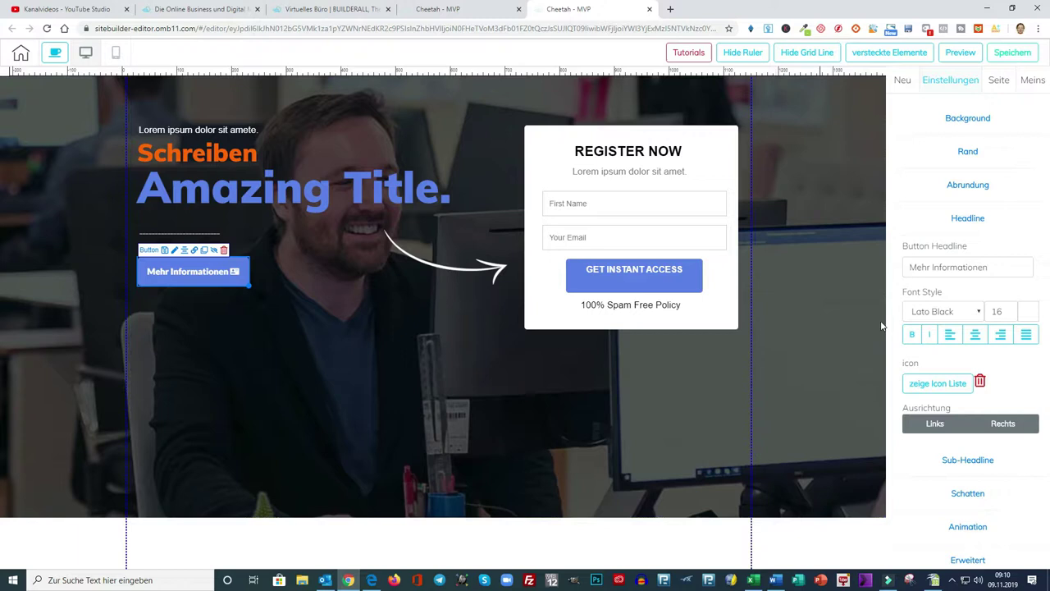
pyautogui.click(910, 267)
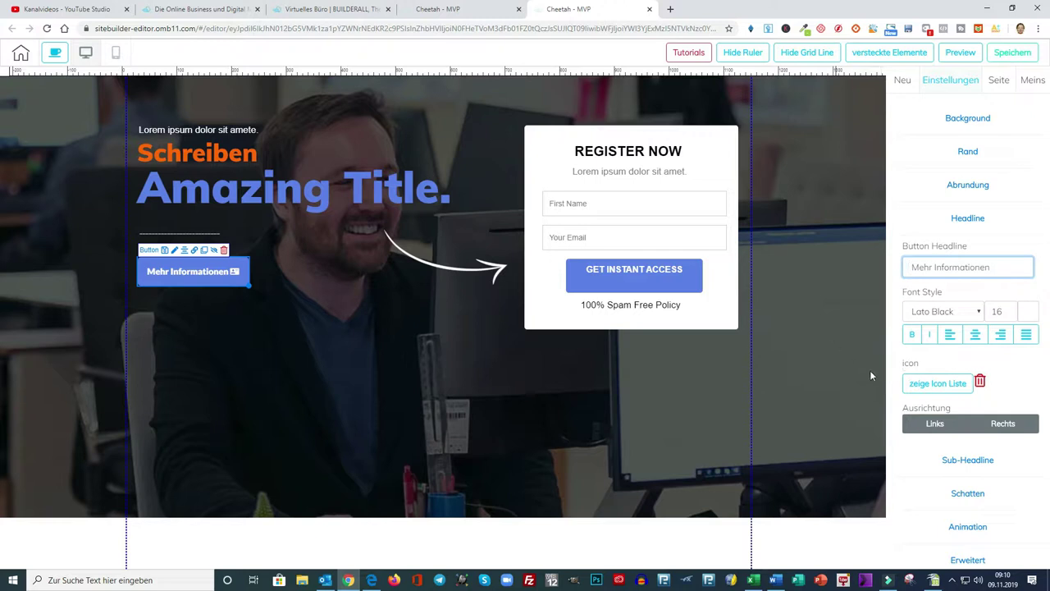
pyautogui.click(938, 383)
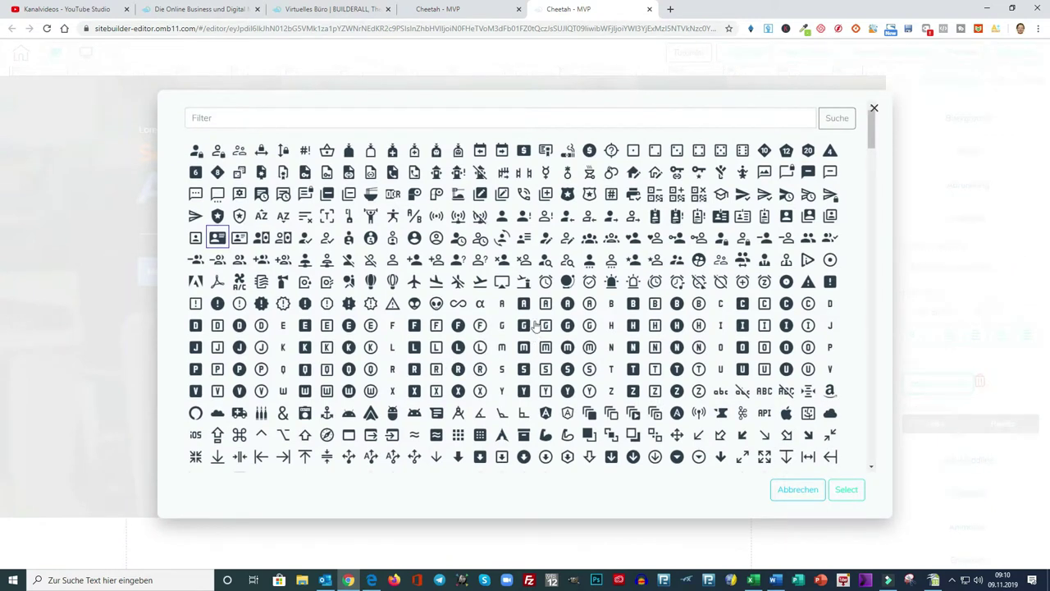
pyautogui.click(589, 194)
pyautogui.click(848, 492)
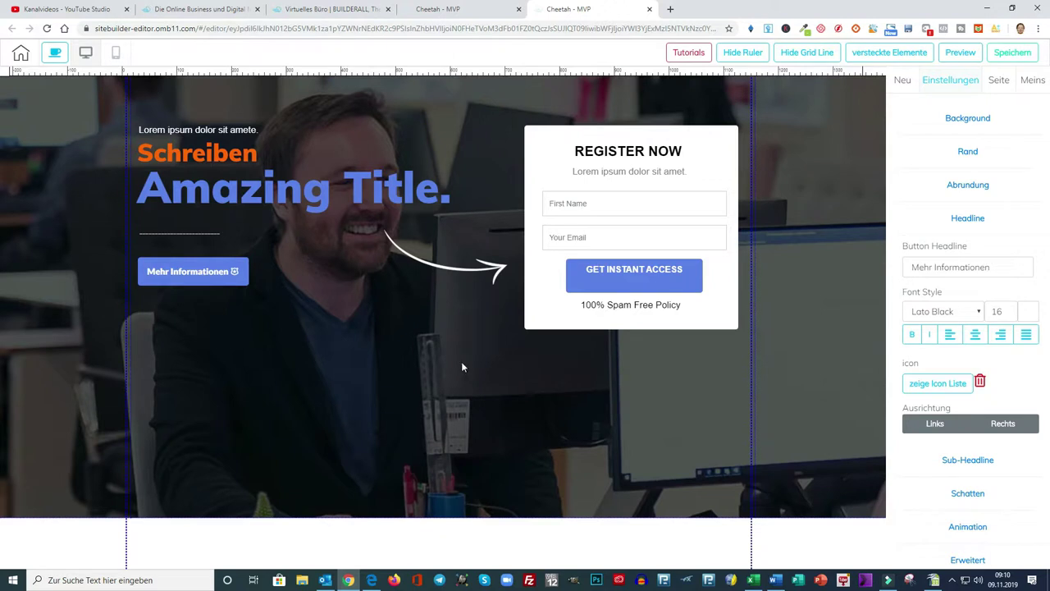
# Align the icon to the left of the "Mehr Informationen" text and look at the button's background settings.
pyautogui.click(234, 276)
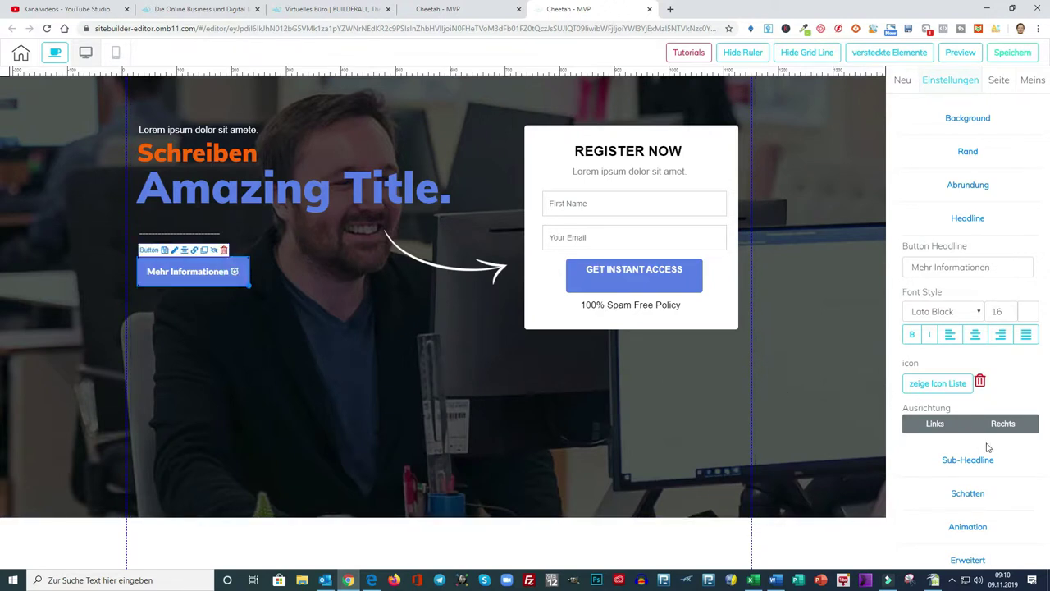
pyautogui.click(938, 423)
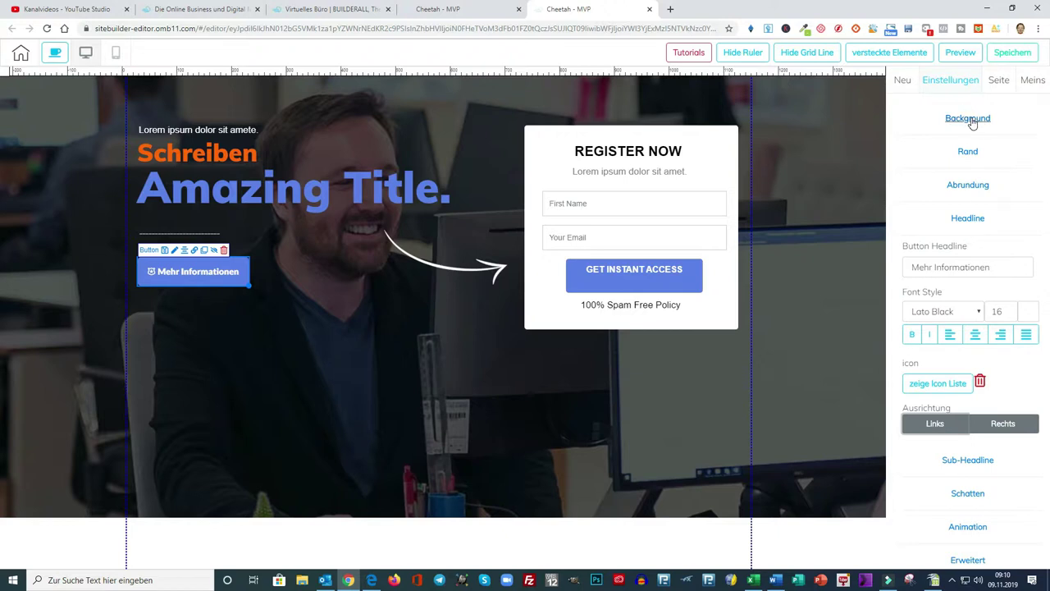
pyautogui.click(972, 120)
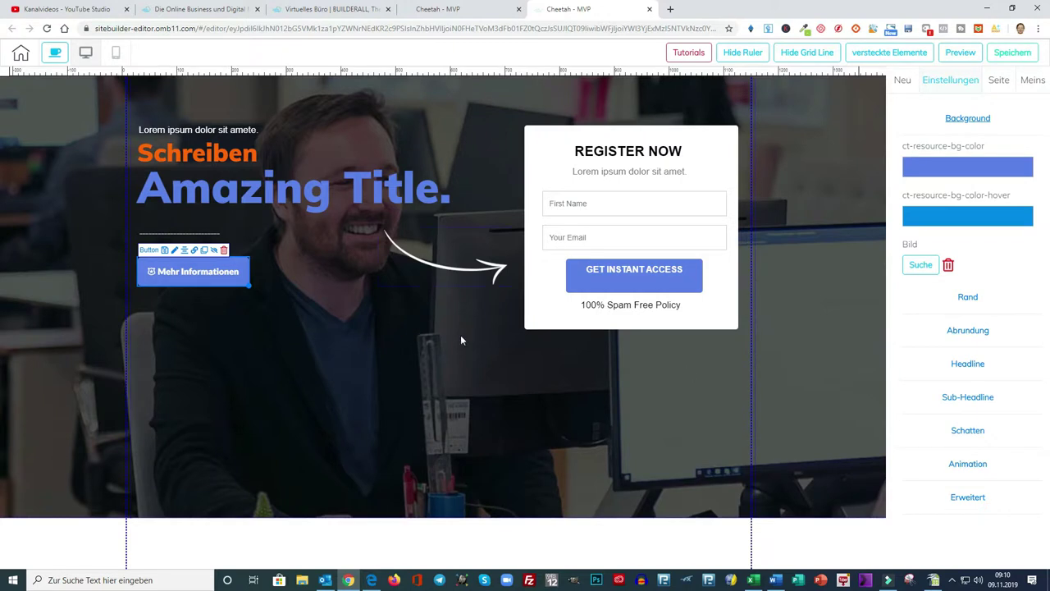
pyautogui.click(462, 367)
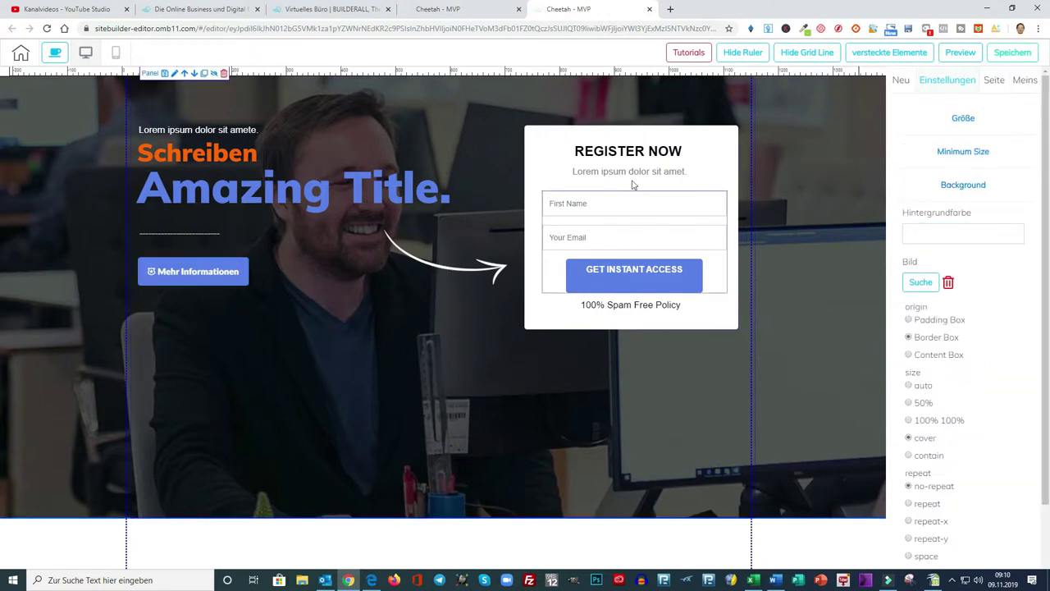
# Review the e-mail and action settings of the form in the REGISTER NOW card and close them without saving.
pyautogui.click(618, 228)
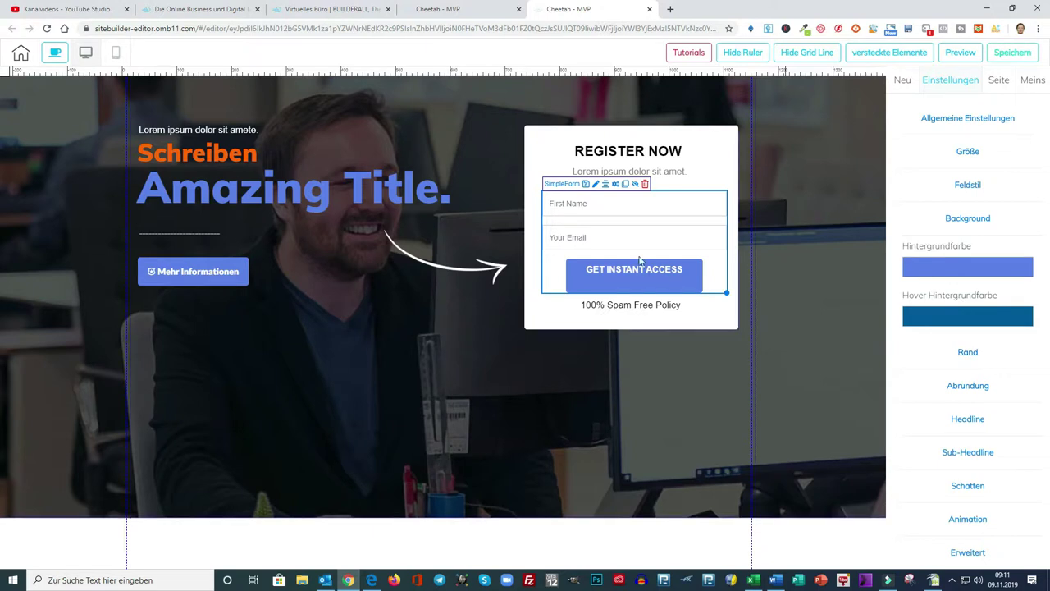
pyautogui.click(616, 185)
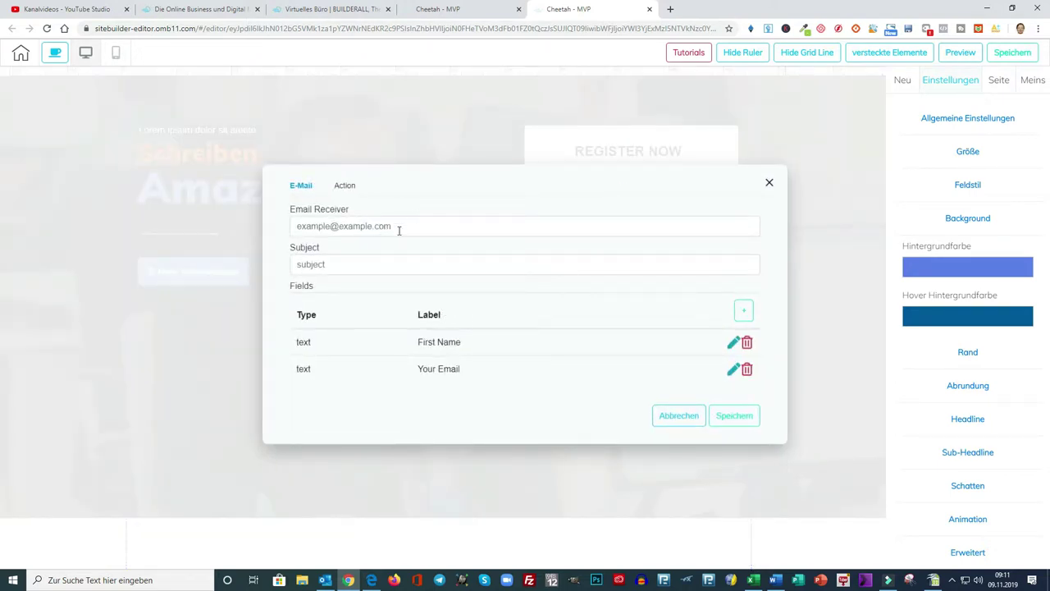
pyautogui.click(374, 225)
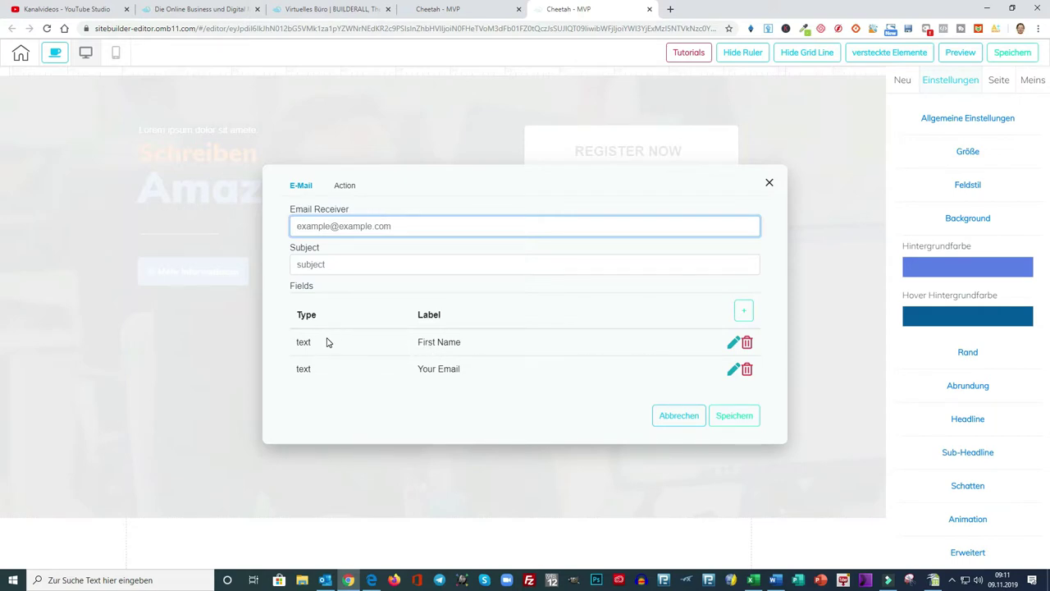
pyautogui.click(345, 186)
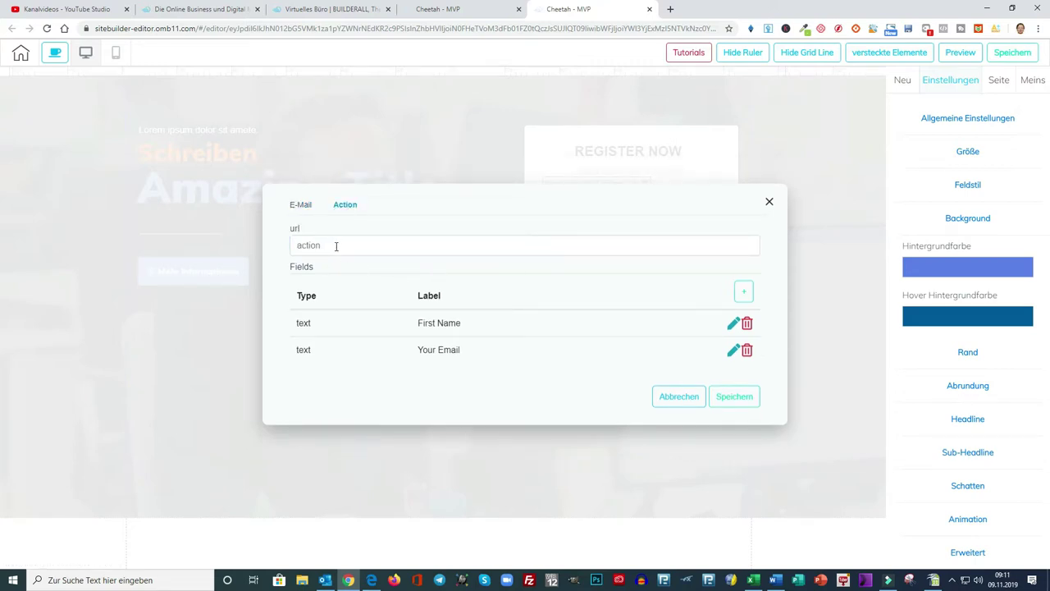
pyautogui.click(299, 204)
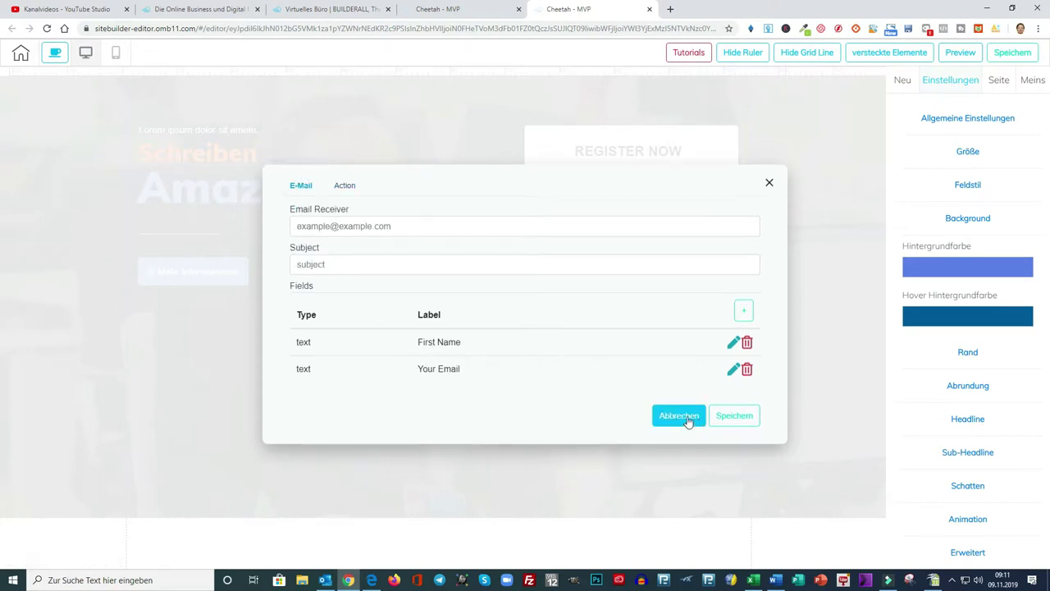
pyautogui.click(678, 416)
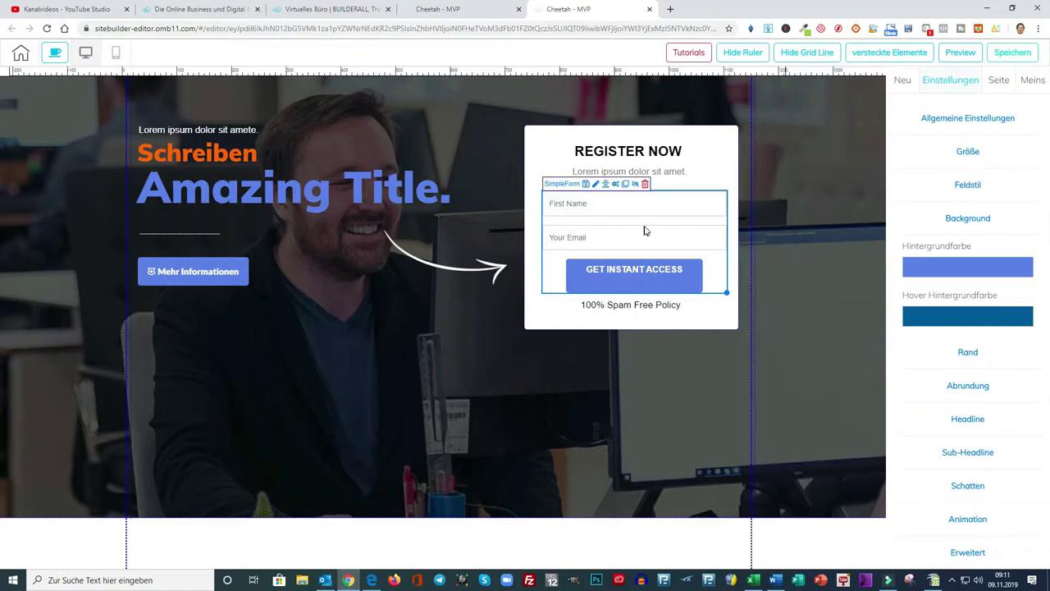
# Place the email marketing form with the blue REGISTER NOW button below the white card and link it to the "Julion Newsletter" list.
pyautogui.click(904, 81)
pyautogui.click(928, 105)
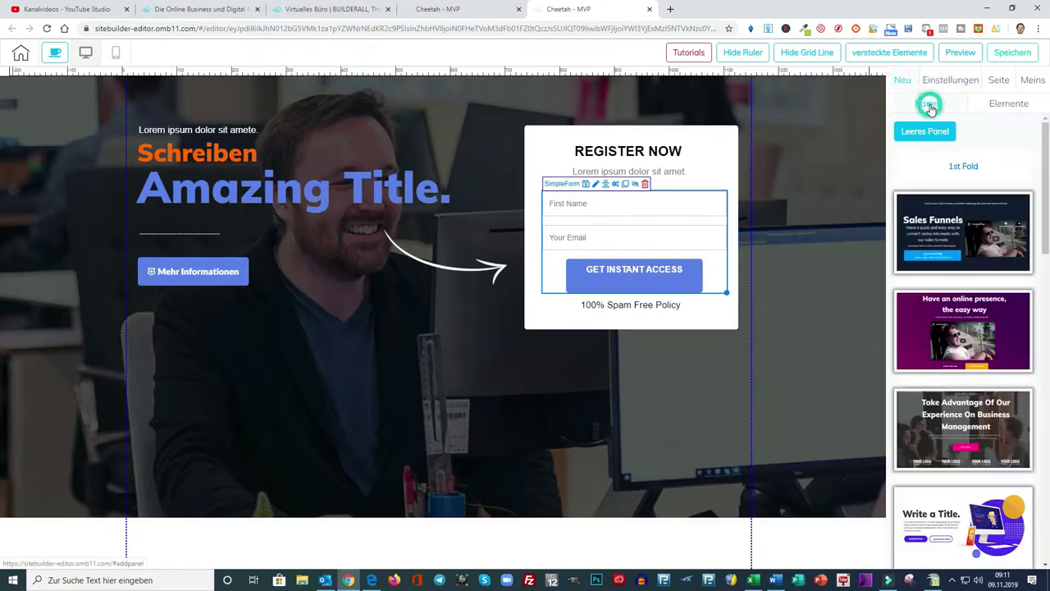
pyautogui.click(1003, 105)
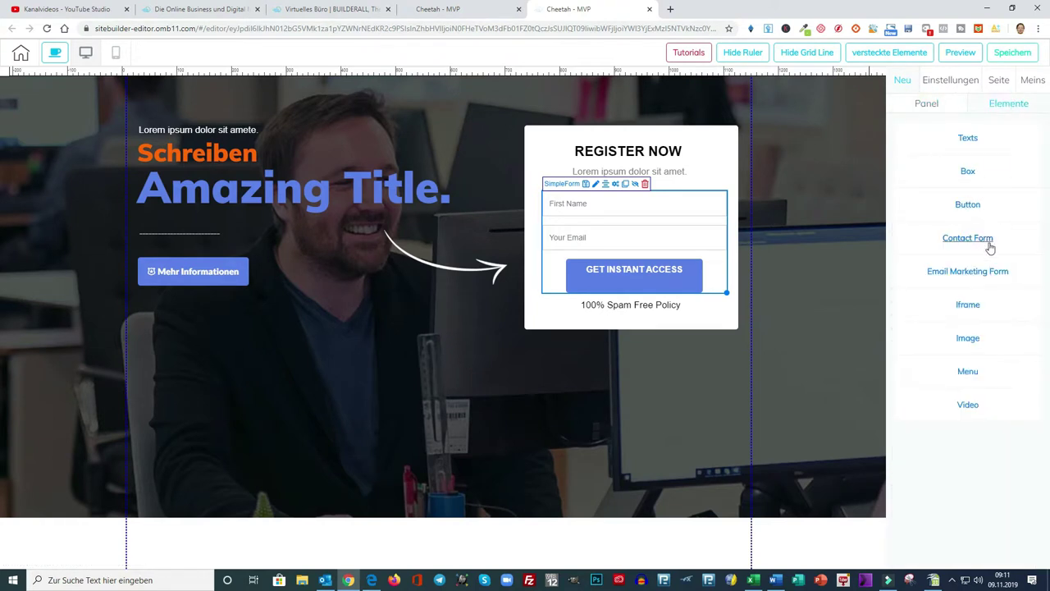
pyautogui.click(969, 273)
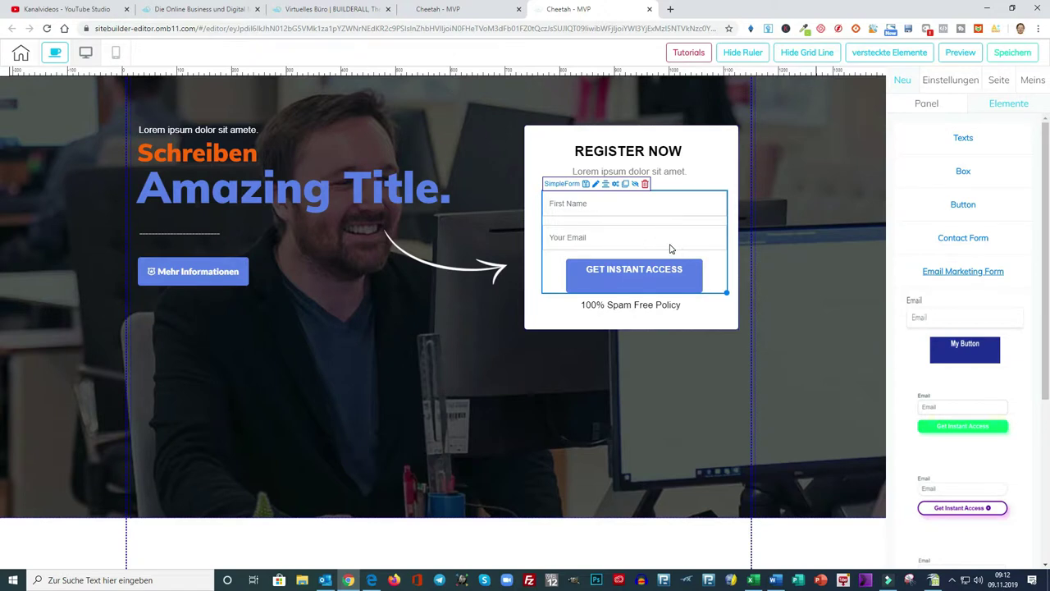
pyautogui.scroll(-2, 971, 415)
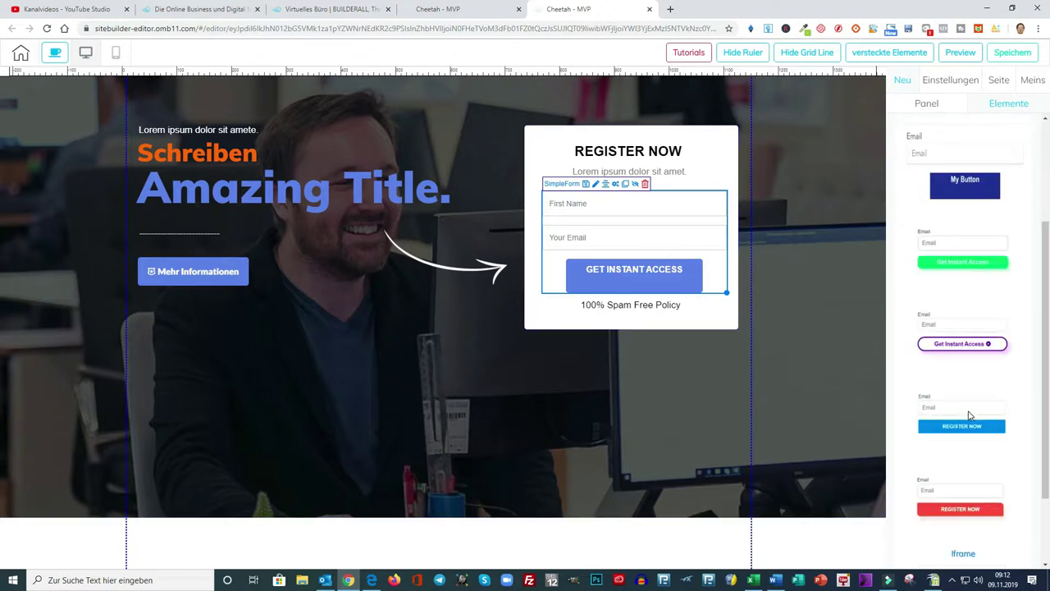
pyautogui.scroll(-1, 971, 416)
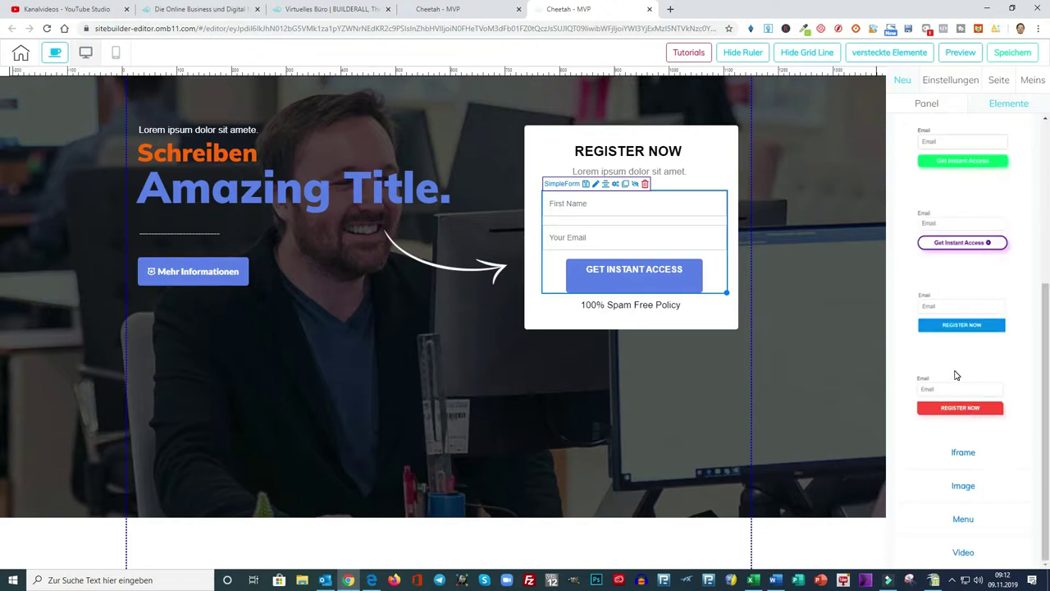
pyautogui.click(960, 318)
pyautogui.moveTo(969, 310); pyautogui.dragTo(628, 396)
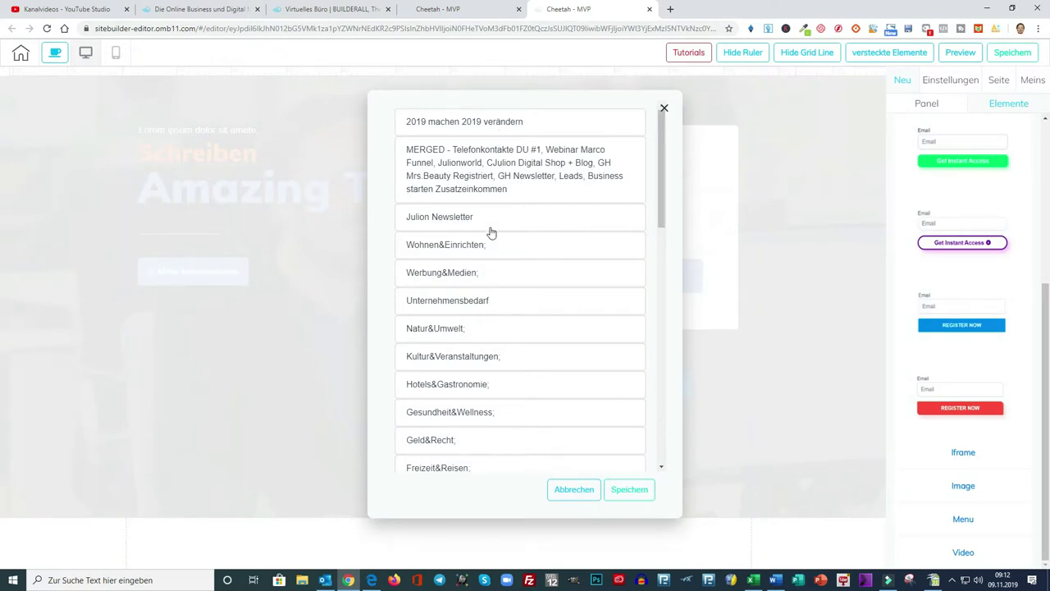
pyautogui.click(443, 217)
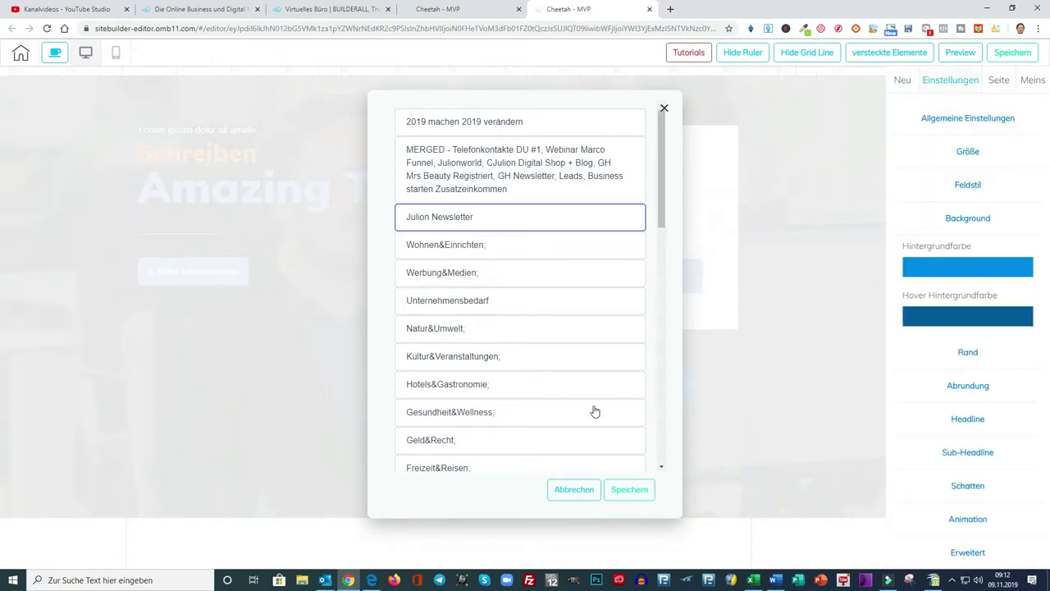
pyautogui.click(628, 492)
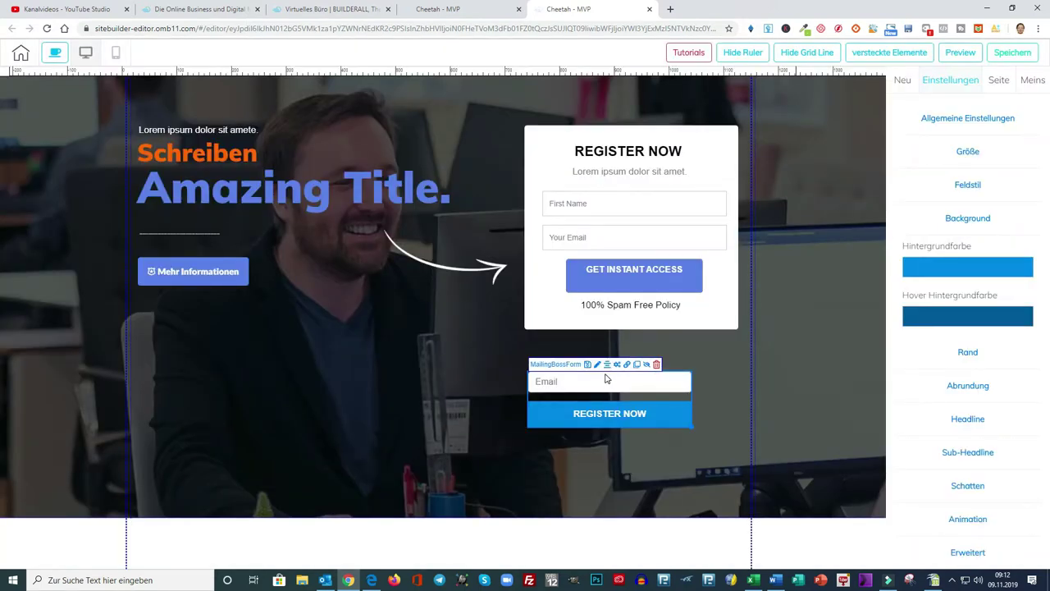
# Delete the two-field form from the REGISTER NOW card and move the email marketing form into its place.
pyautogui.moveTo(623, 228)
pyautogui.mouseDown()
pyautogui.moveTo(641, 261)
pyautogui.moveTo(621, 237)
pyautogui.mouseUp()
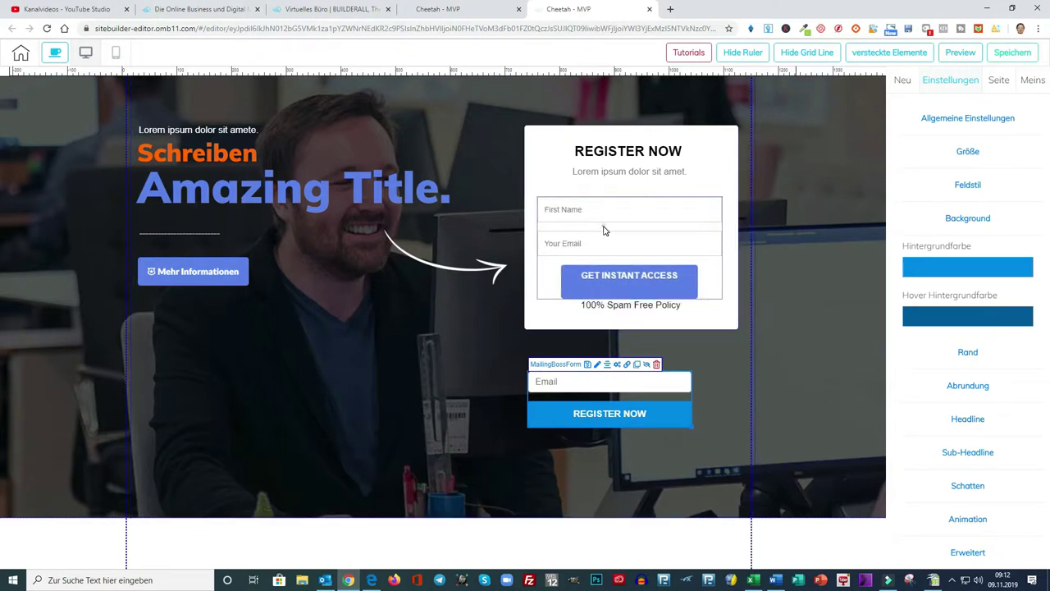
pyautogui.click(589, 212)
pyautogui.click(640, 191)
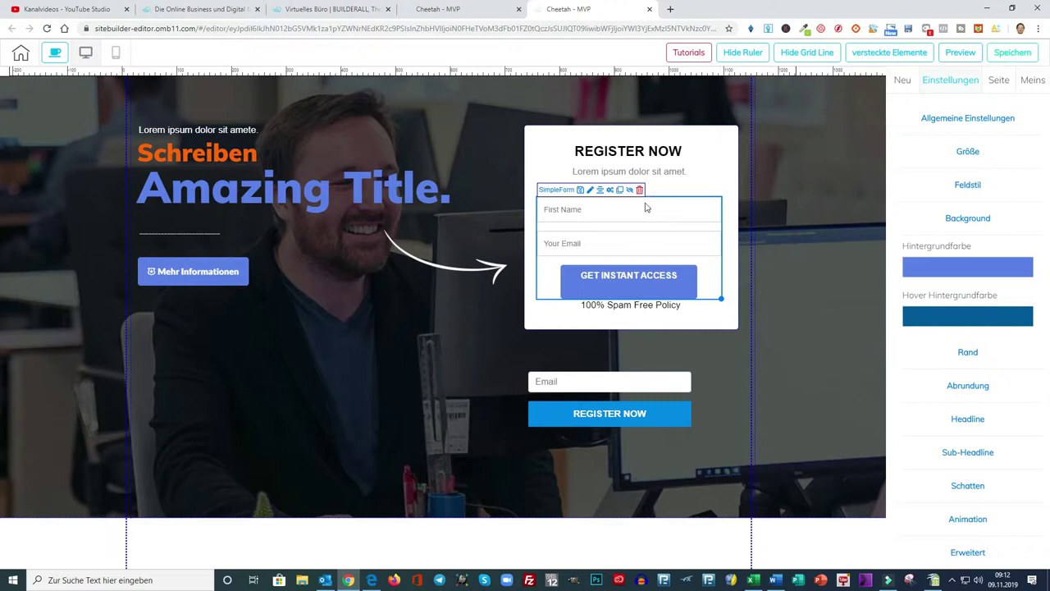
pyautogui.click(640, 190)
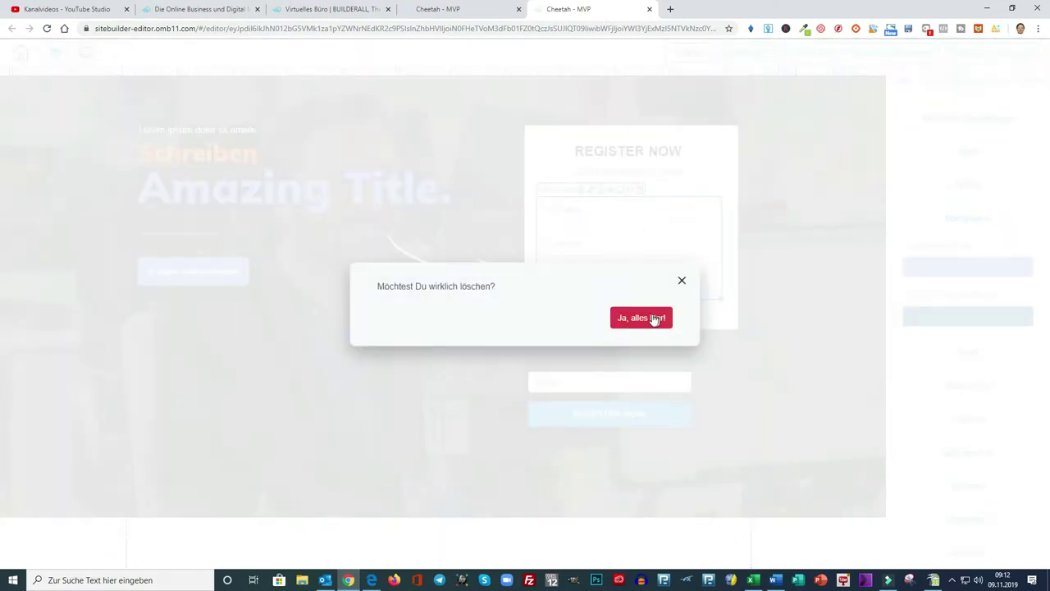
pyautogui.click(649, 318)
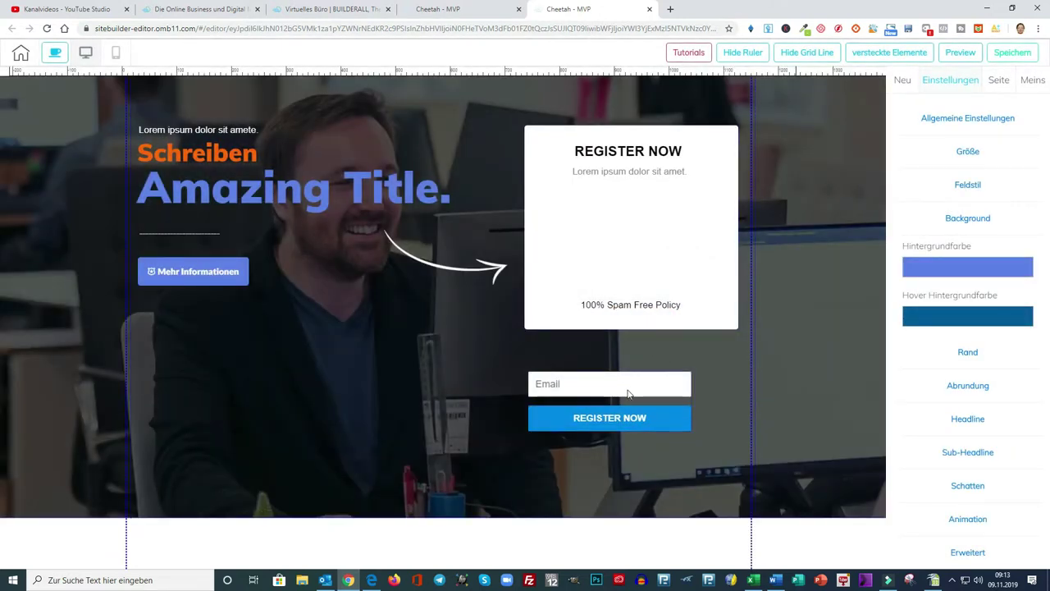
pyautogui.moveTo(627, 394); pyautogui.dragTo(621, 250)
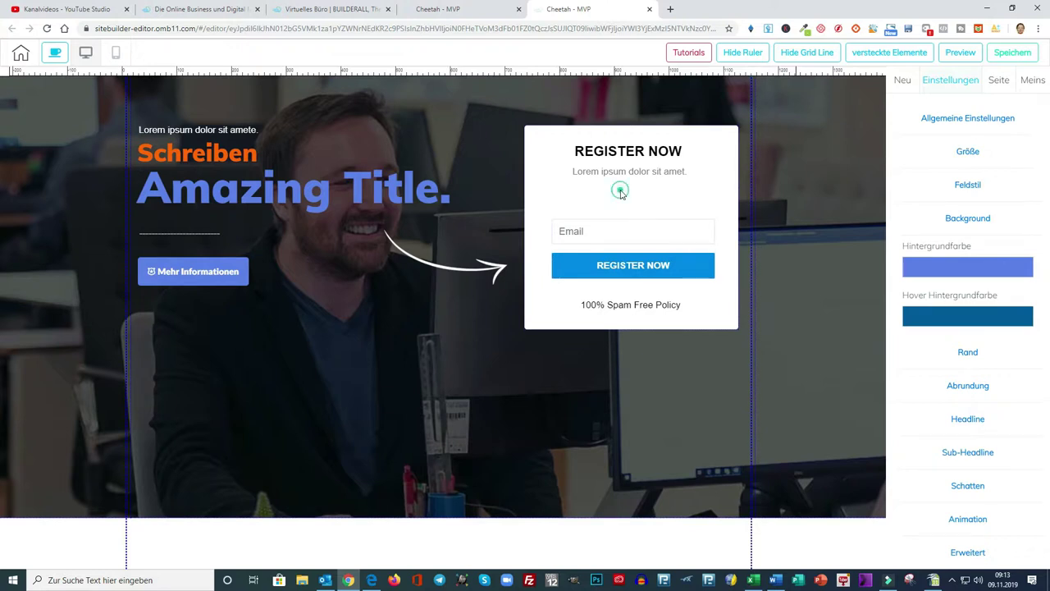
# Replace the REGISTER NOW heading in the white card with "Kostenlose Anmeldung" and save the text.
pyautogui.doubleClick(611, 154)
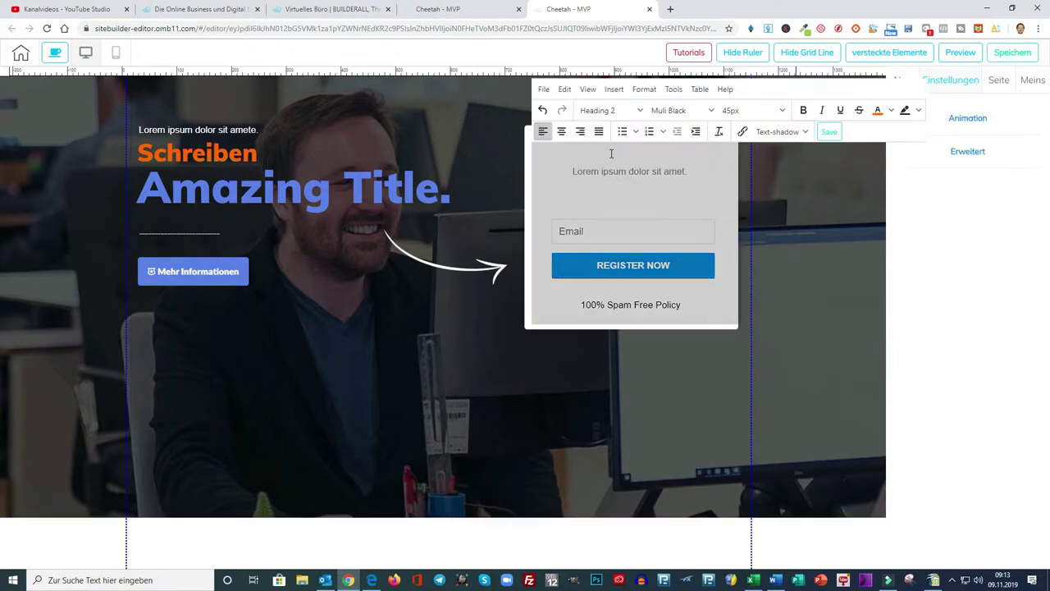
pyautogui.moveTo(692, 152); pyautogui.dragTo(576, 152)
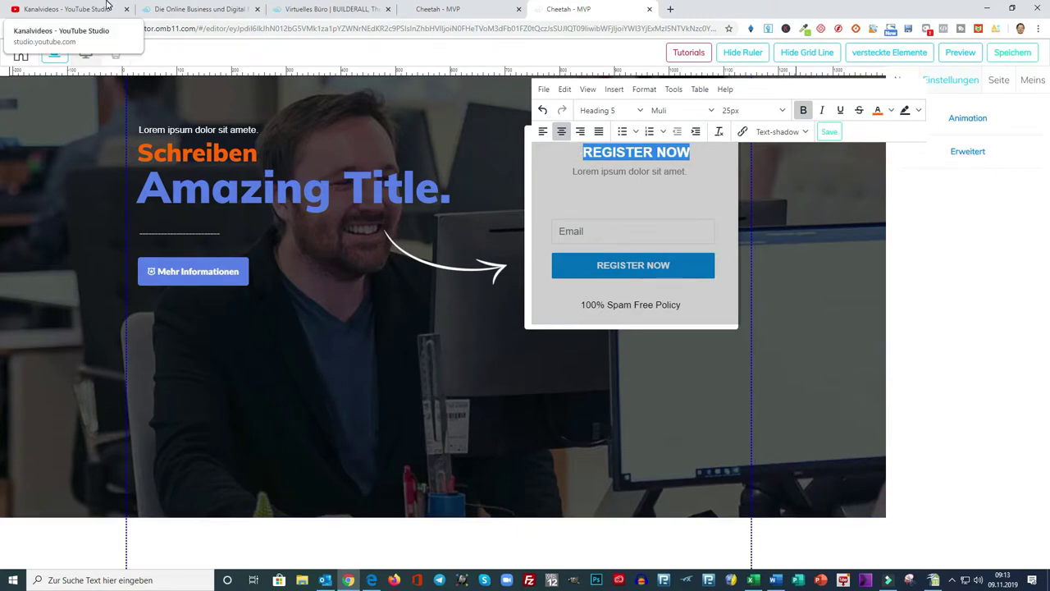
pyautogui.write('Kosten')
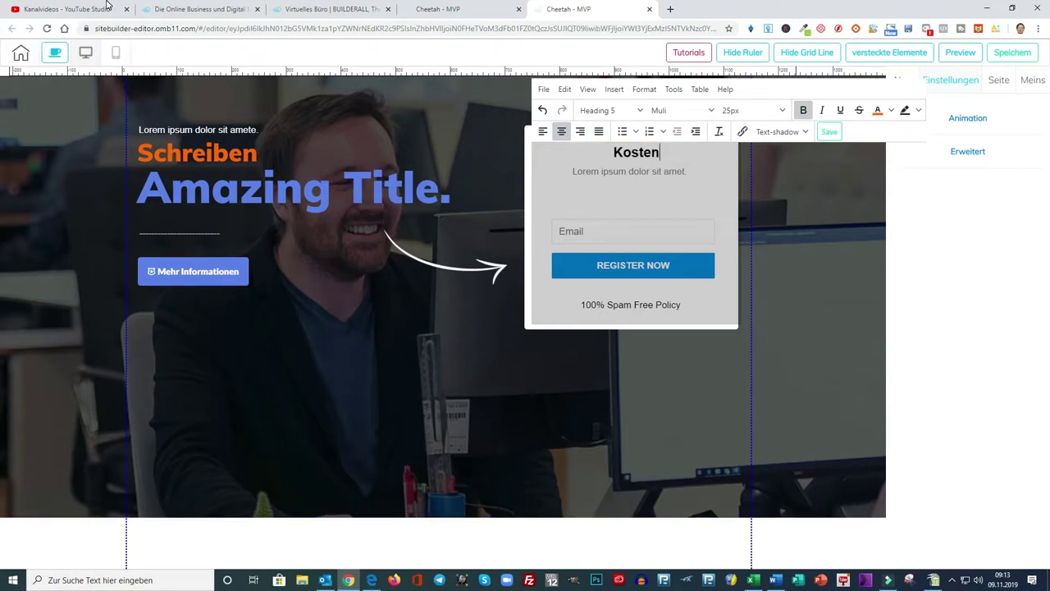
pyautogui.write('lose a')
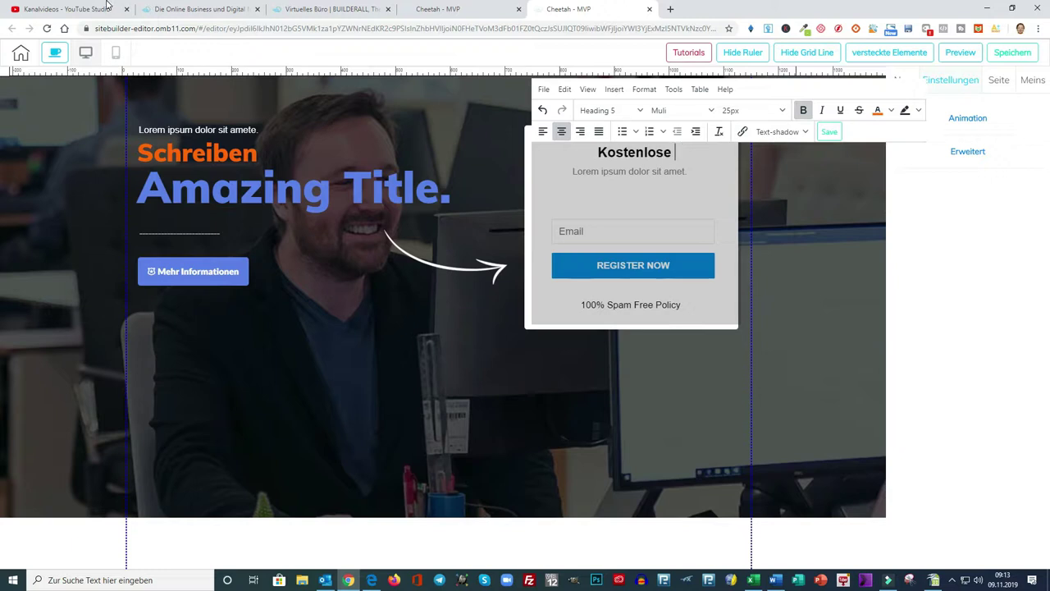
pyautogui.press('BackSpace')
pyautogui.write('Anmeldung')
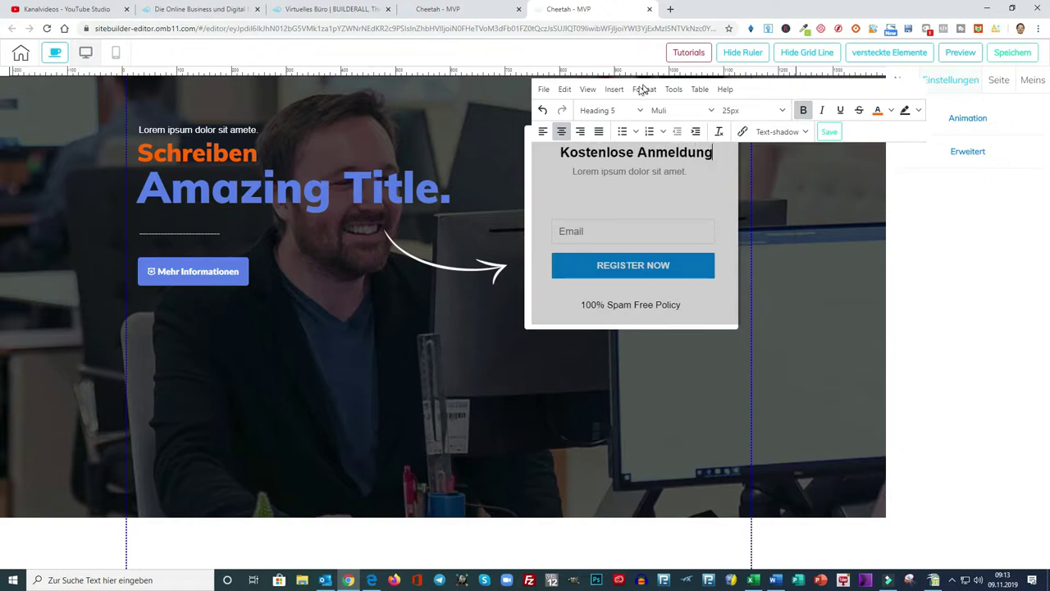
pyautogui.click(829, 132)
# Move the white registration card with its form slightly lower on the dark panel.
pyautogui.click(661, 192)
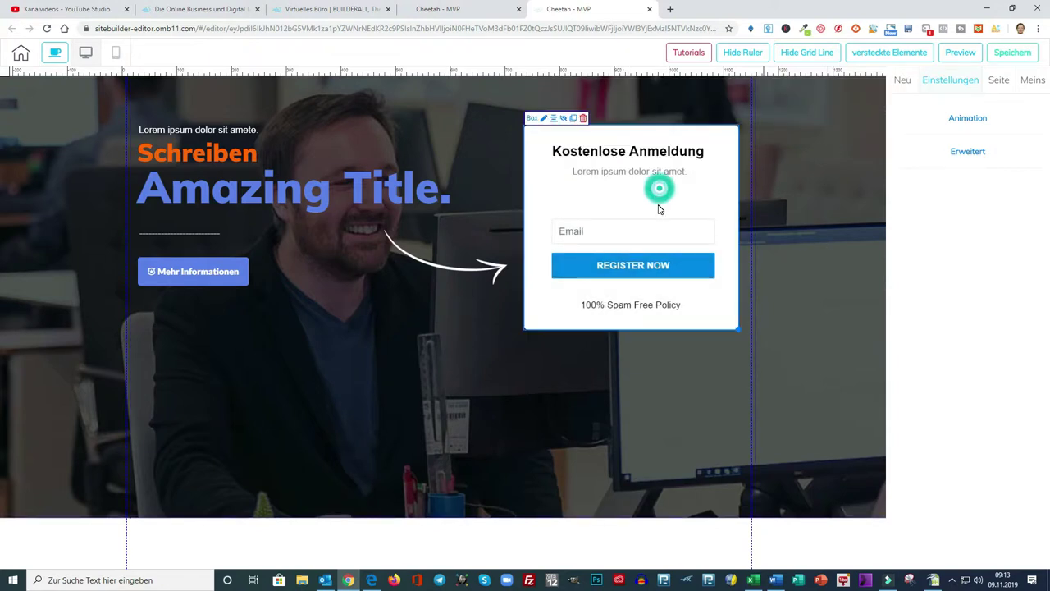
pyautogui.click(606, 395)
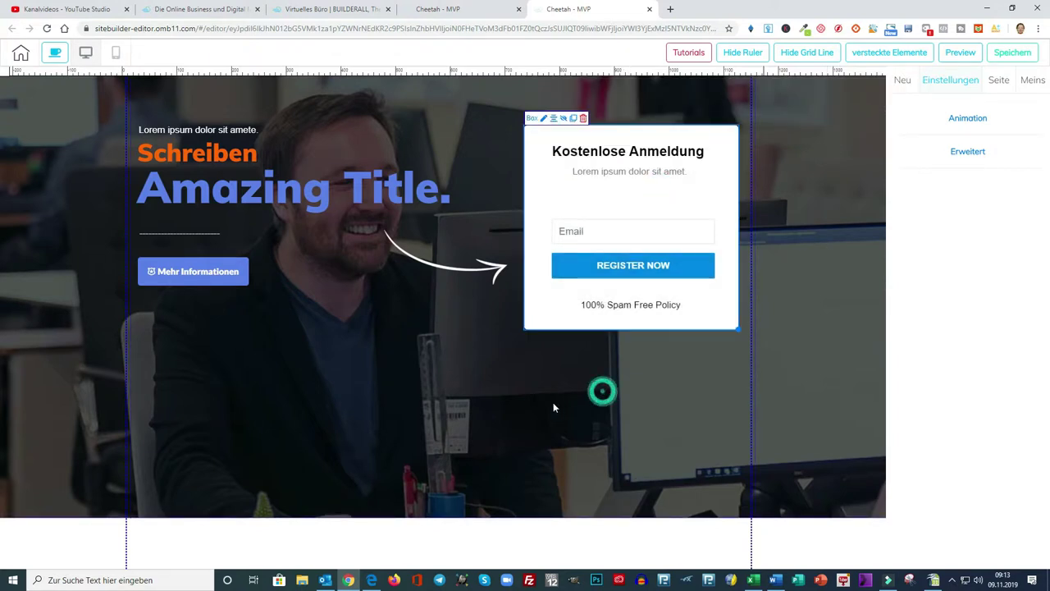
pyautogui.moveTo(732, 309); pyautogui.dragTo(730, 348)
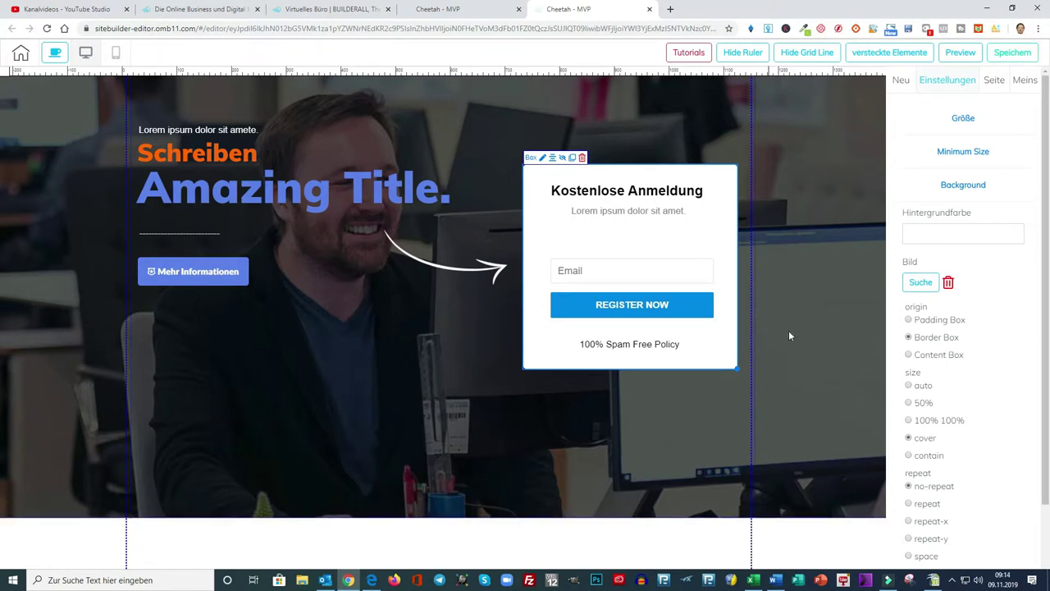
# Place the outlined menu element with home and menu 1 to 4 below the dark panel and open its item list.
pyautogui.click(901, 80)
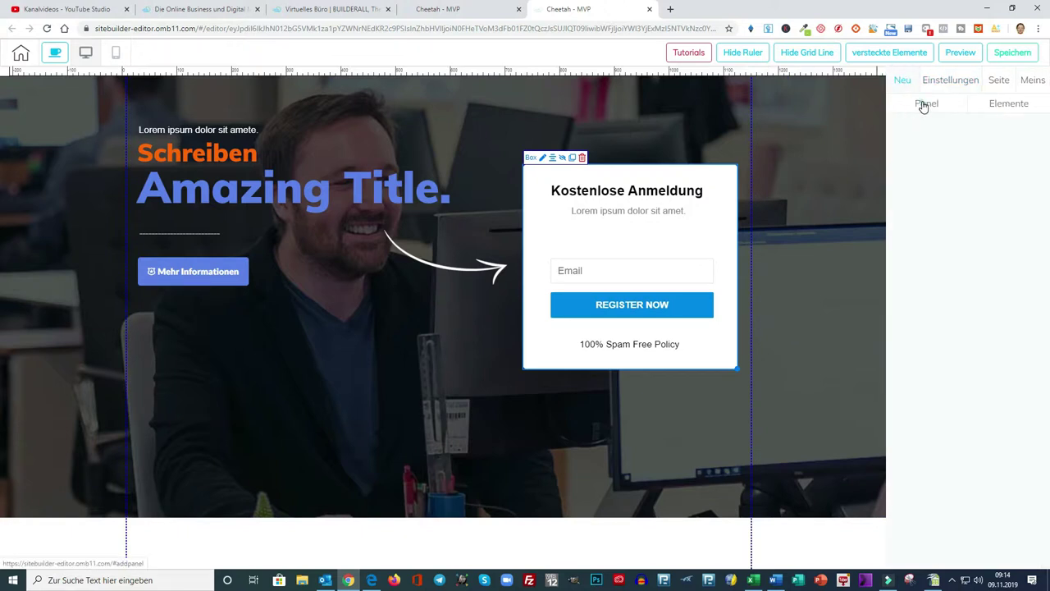
pyautogui.click(924, 105)
pyautogui.scroll(-5, 959, 435)
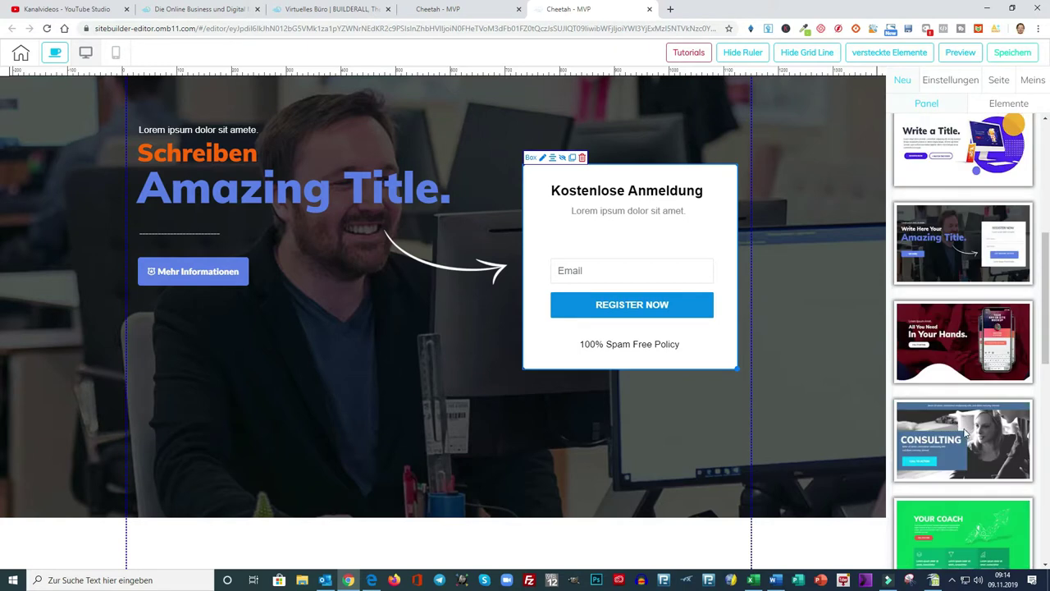
pyautogui.scroll(-10, 964, 433)
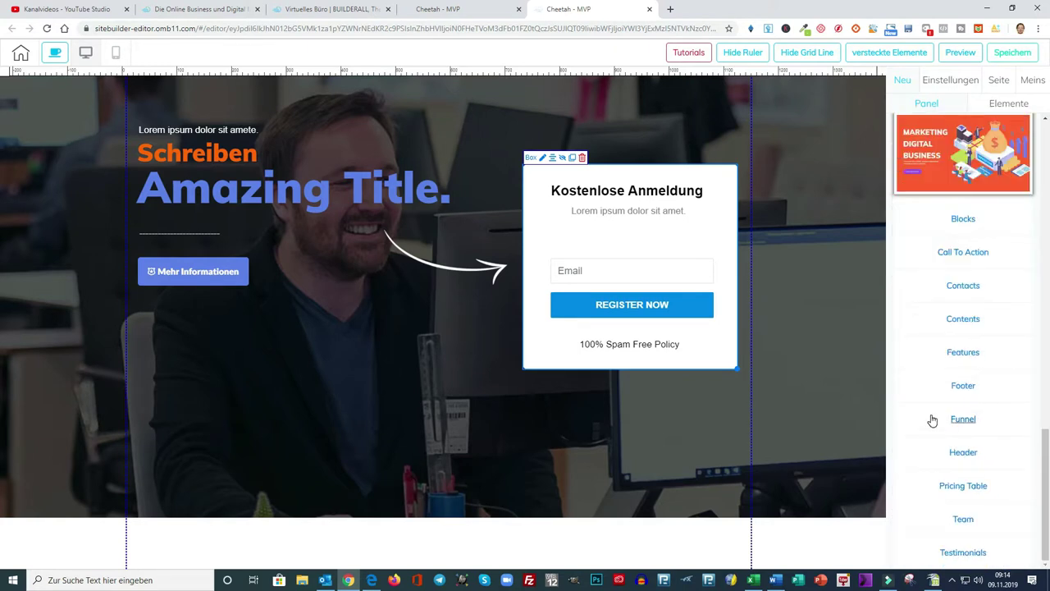
pyautogui.click(999, 102)
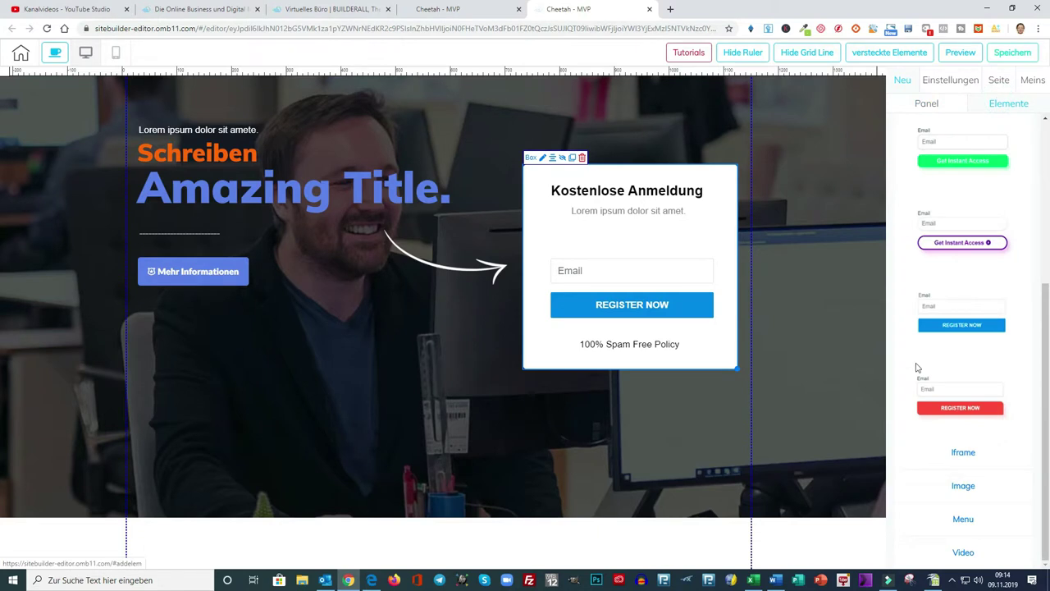
pyautogui.click(964, 521)
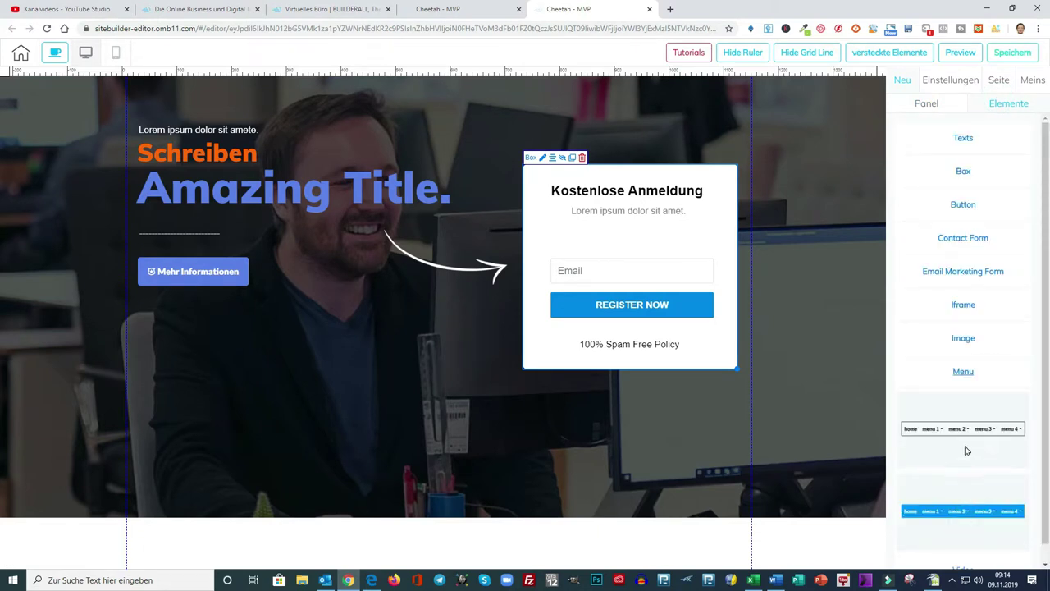
pyautogui.scroll(-1, 968, 464)
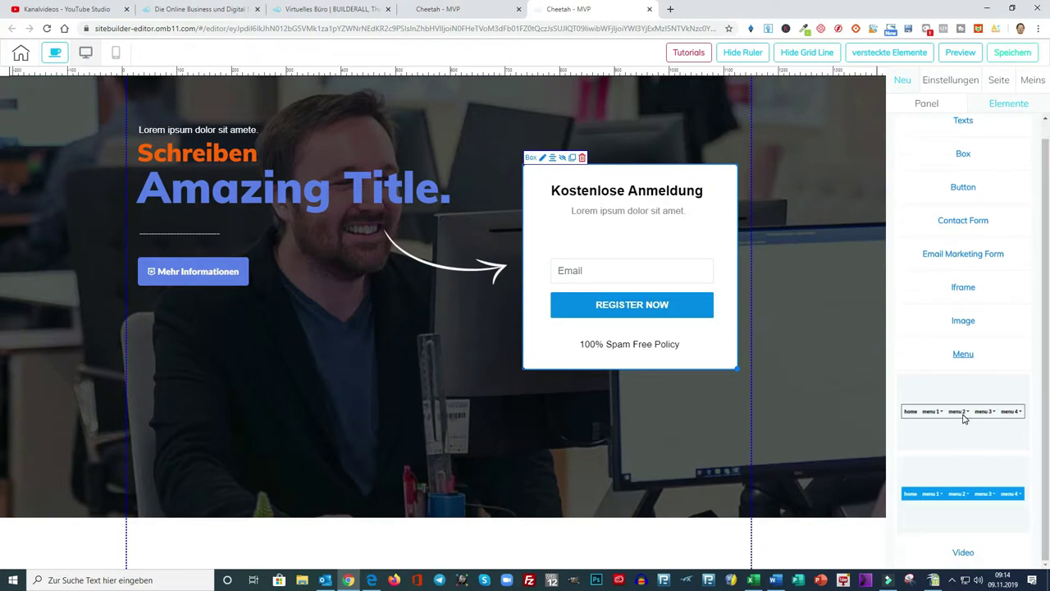
pyautogui.moveTo(968, 414); pyautogui.dragTo(450, 542)
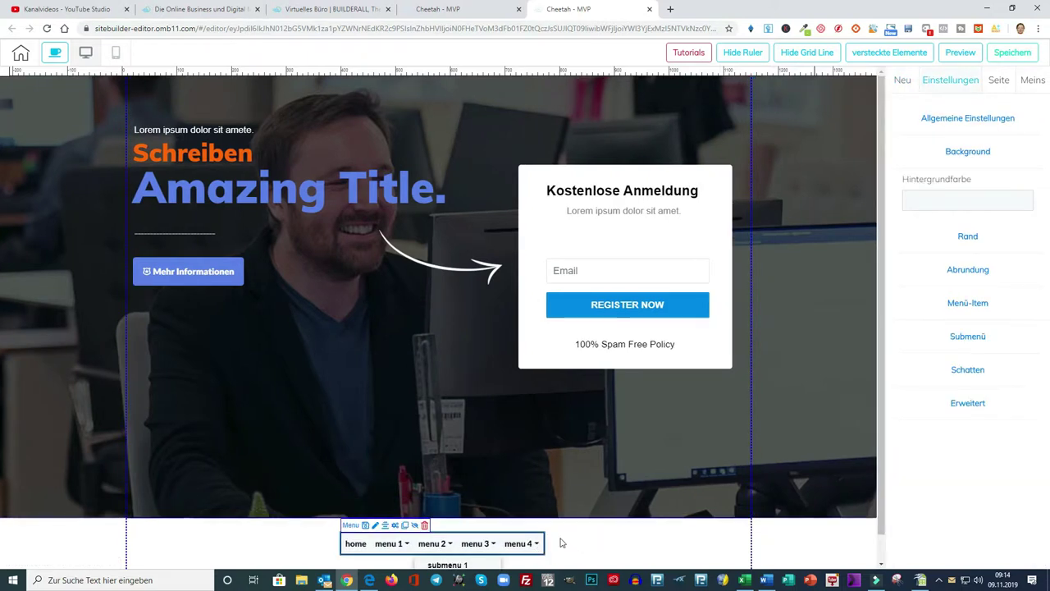
pyautogui.scroll(-1, 597, 535)
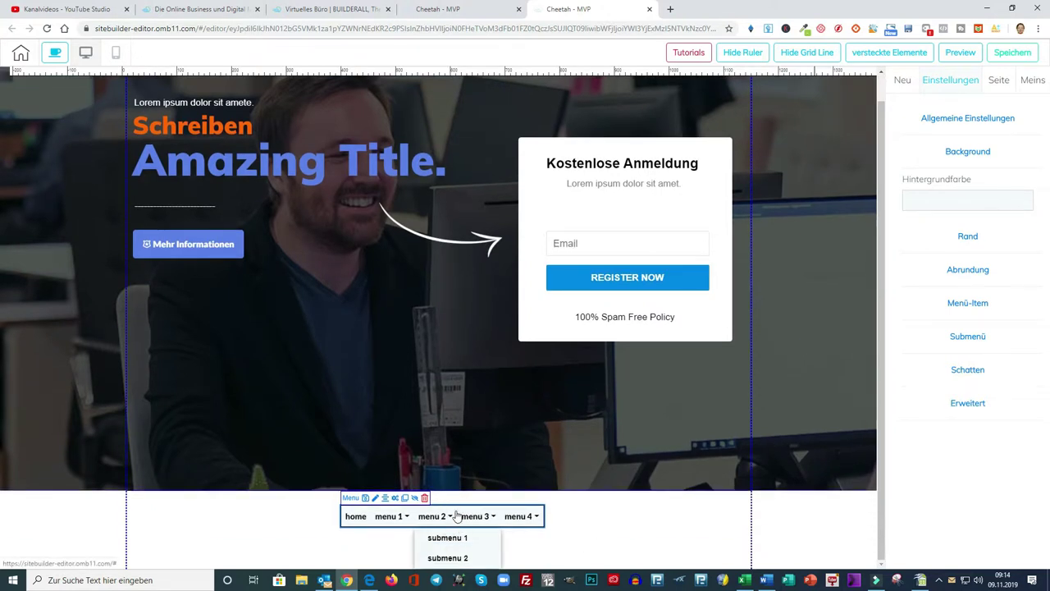
pyautogui.click(393, 498)
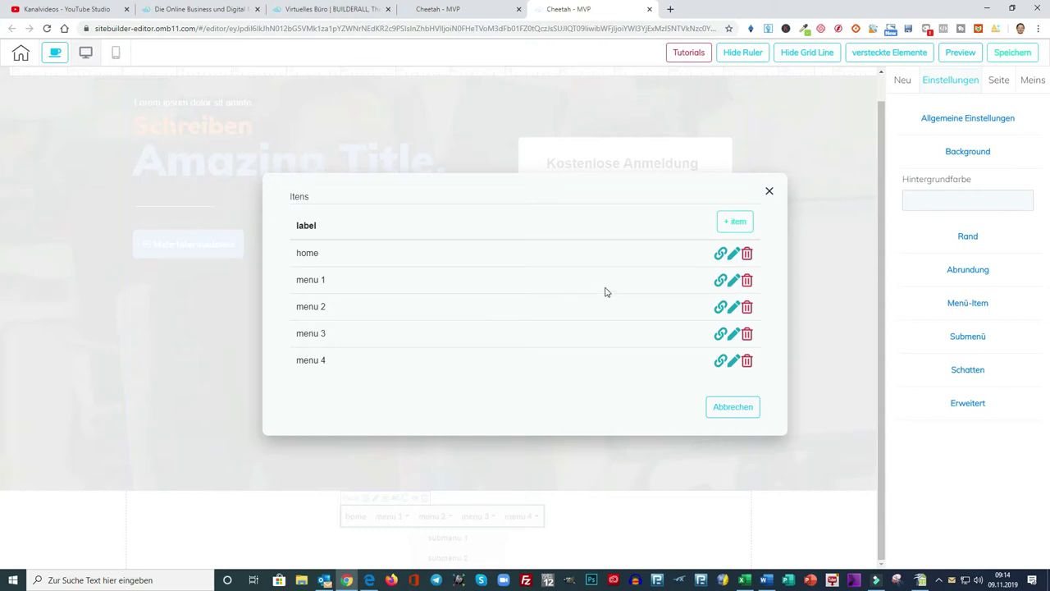
pyautogui.click(735, 280)
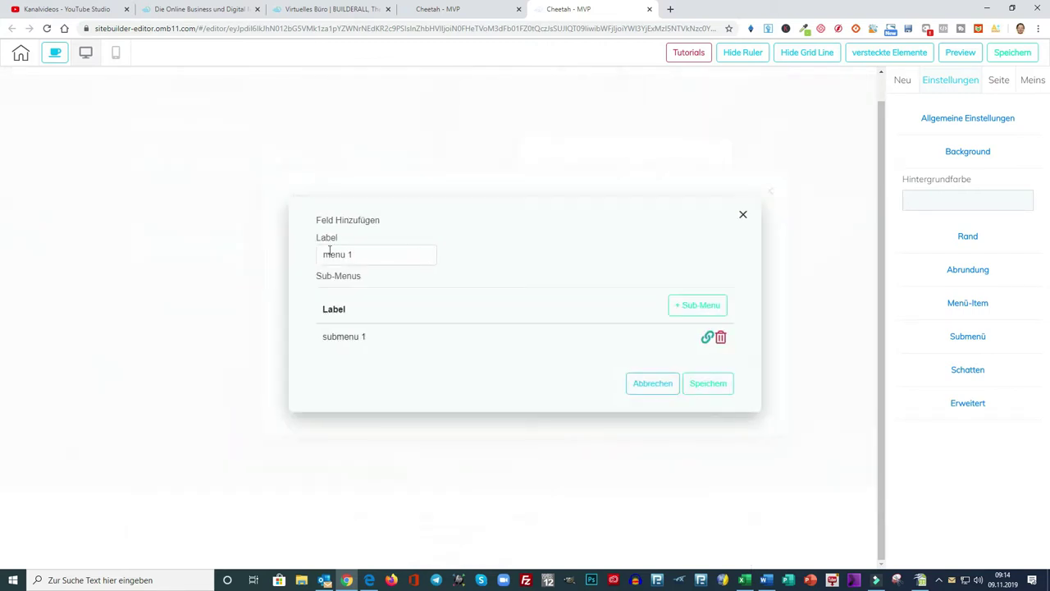
pyautogui.moveTo(357, 254); pyautogui.dragTo(273, 256)
pyautogui.click(273, 257)
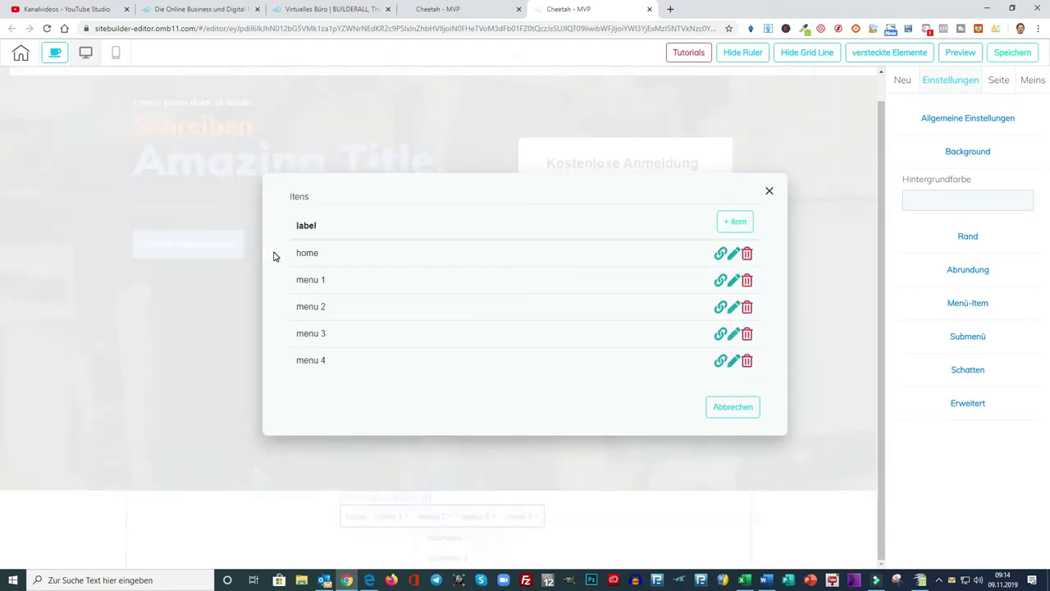
# Rename the "menu 1" item as "Impressum", delete its submenu and save the item.
pyautogui.click(733, 280)
pyautogui.moveTo(358, 256); pyautogui.dragTo(274, 248)
pyautogui.write('Impressum')
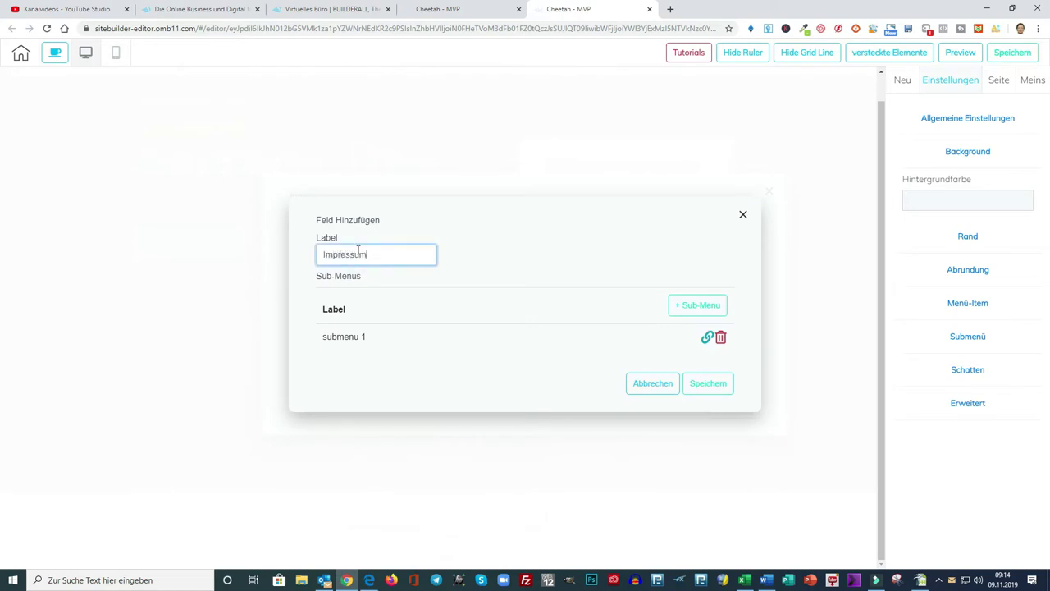
pyautogui.click(720, 338)
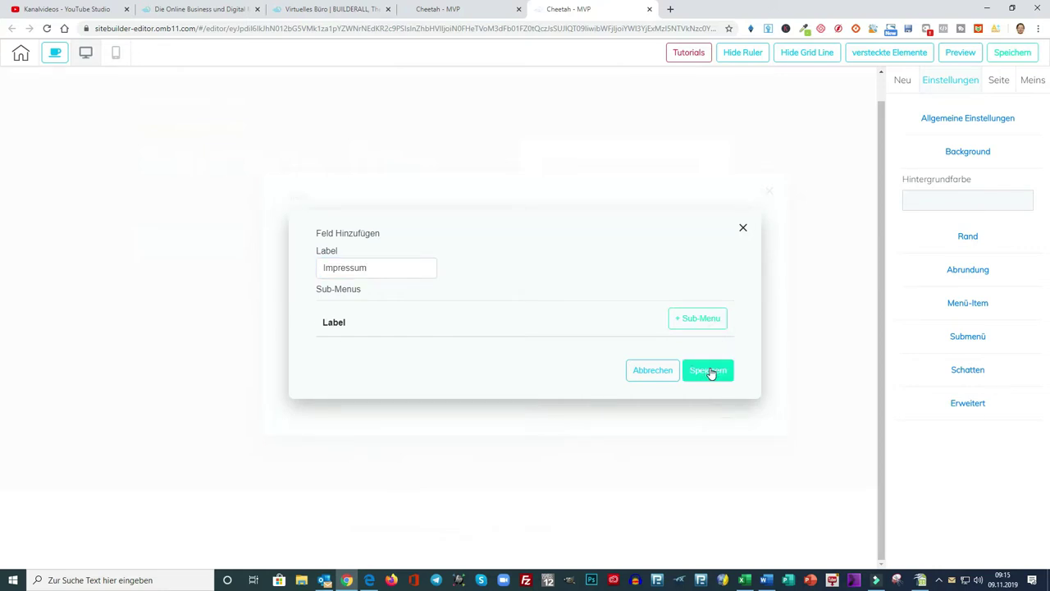
pyautogui.click(709, 371)
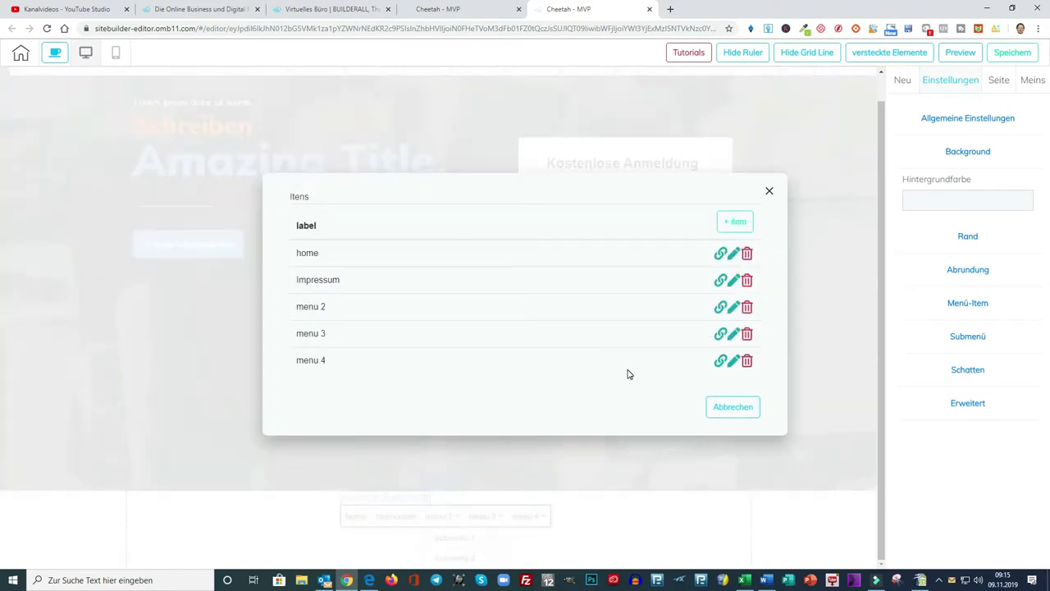
# Rename the "menu 2" item as "Datenschutz", delete both of its submenus and save the item.
pyautogui.click(732, 307)
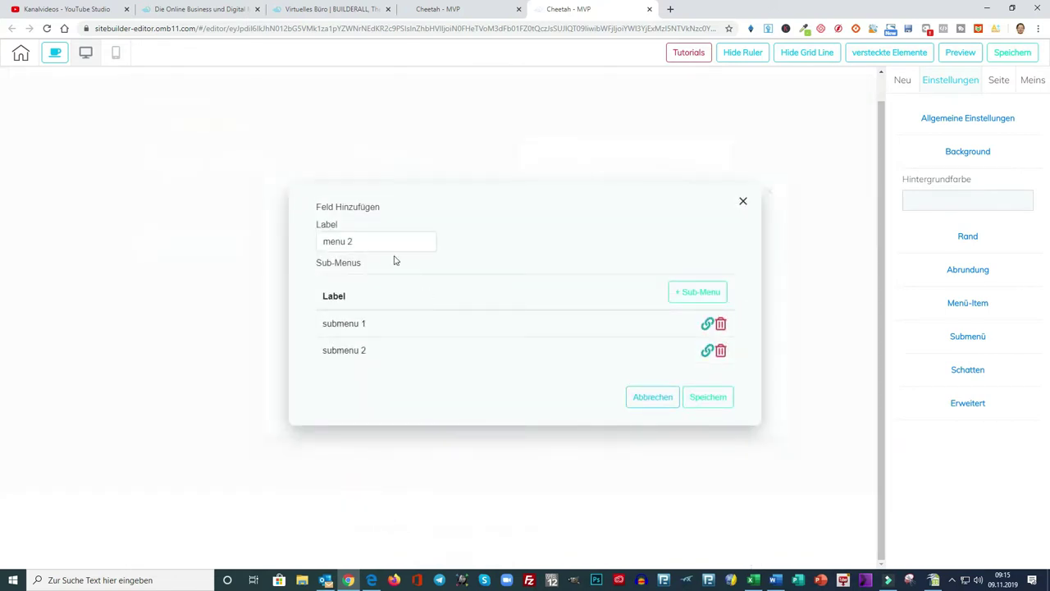
pyautogui.tripleClick(368, 241)
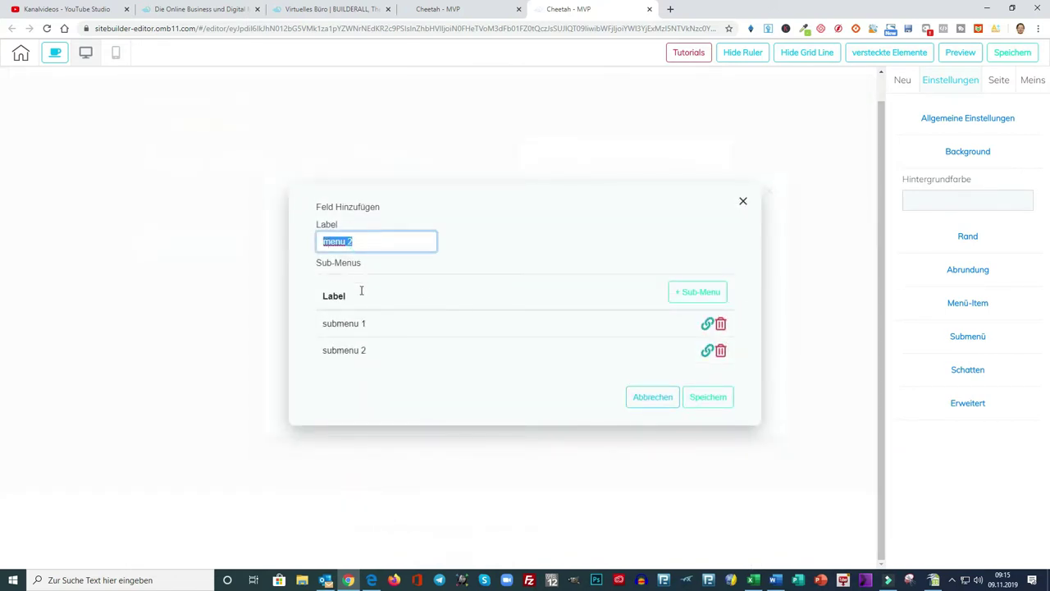
pyautogui.write('Datenschutz')
pyautogui.click(720, 323)
pyautogui.click(721, 336)
pyautogui.click(708, 371)
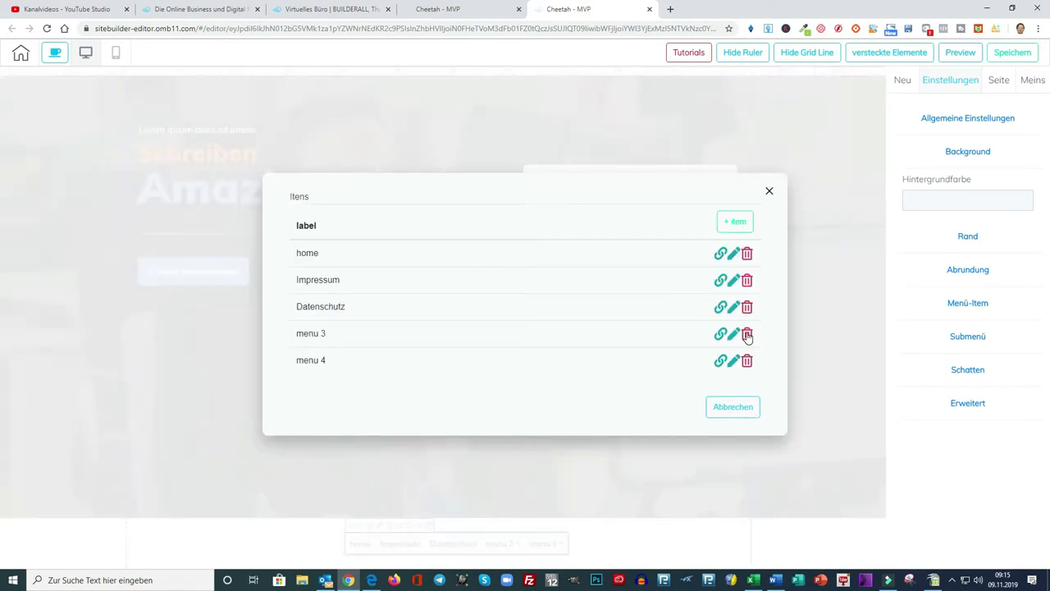
# Delete the "menu 3" and "menu 4" items and change the first item's label to "Home" with a capital H.
pyautogui.click(746, 333)
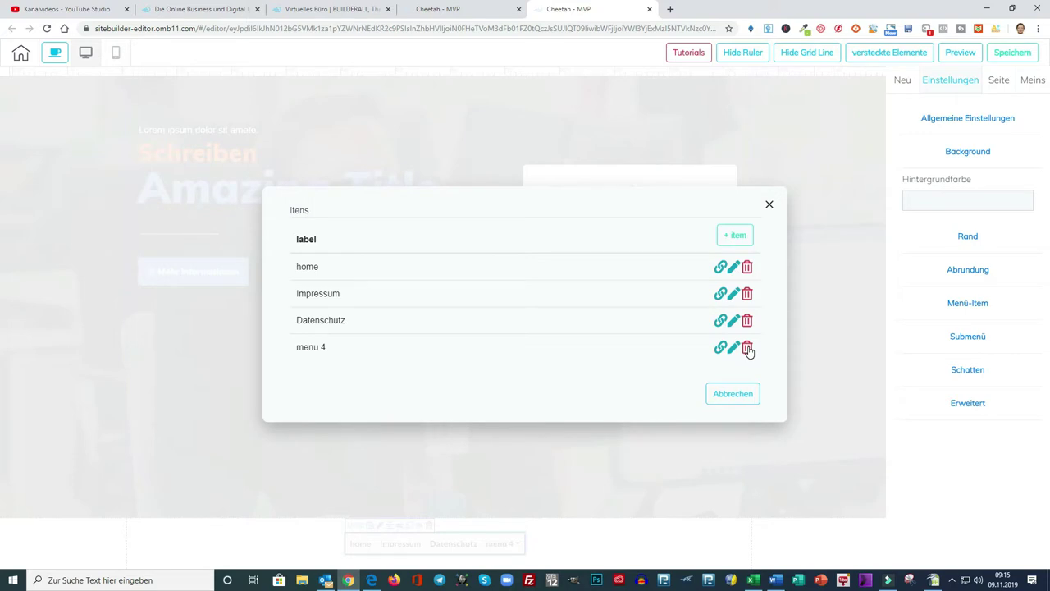
pyautogui.click(746, 348)
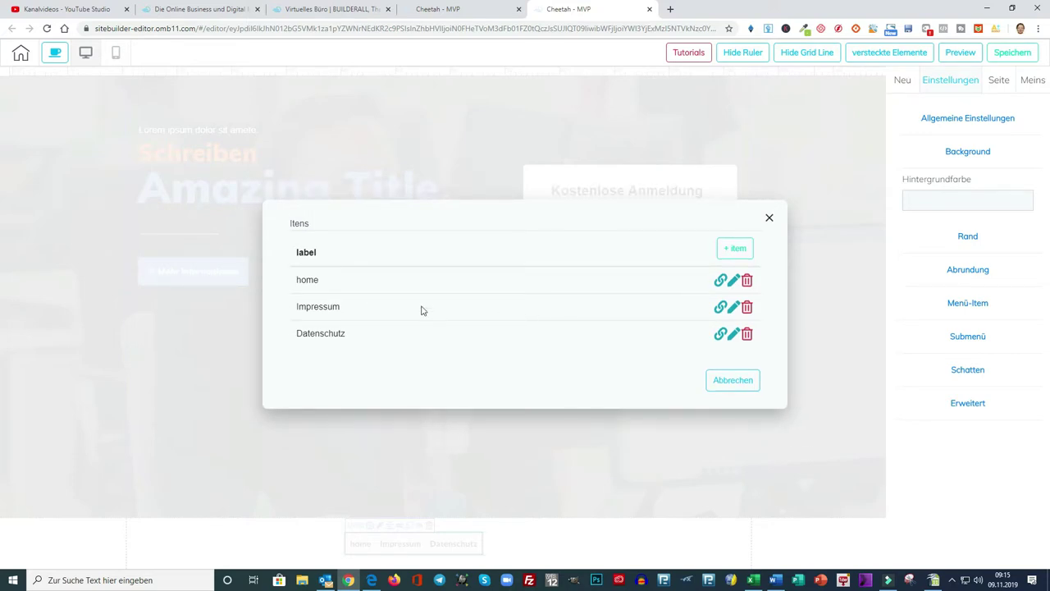
pyautogui.click(733, 280)
pyautogui.click(326, 268)
pyautogui.press('BackSpace')
pyautogui.write('Home')
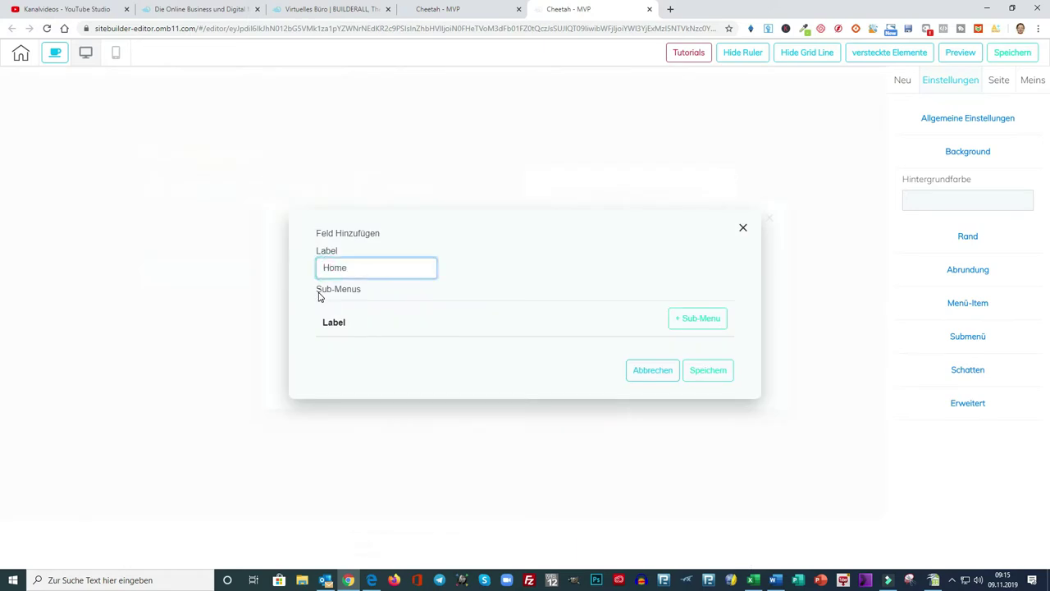
pyautogui.click(710, 370)
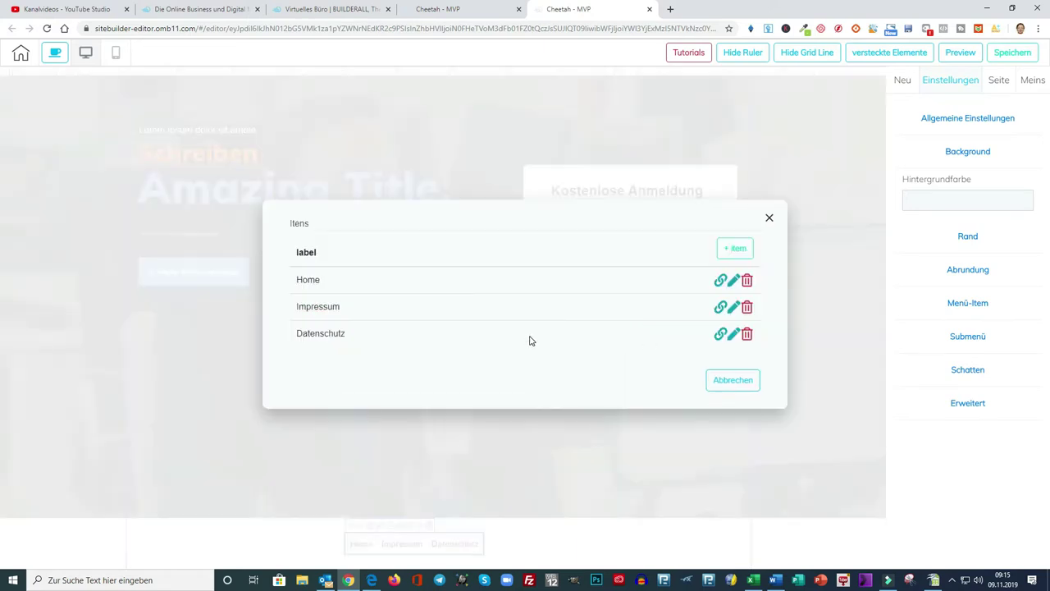
pyautogui.click(768, 217)
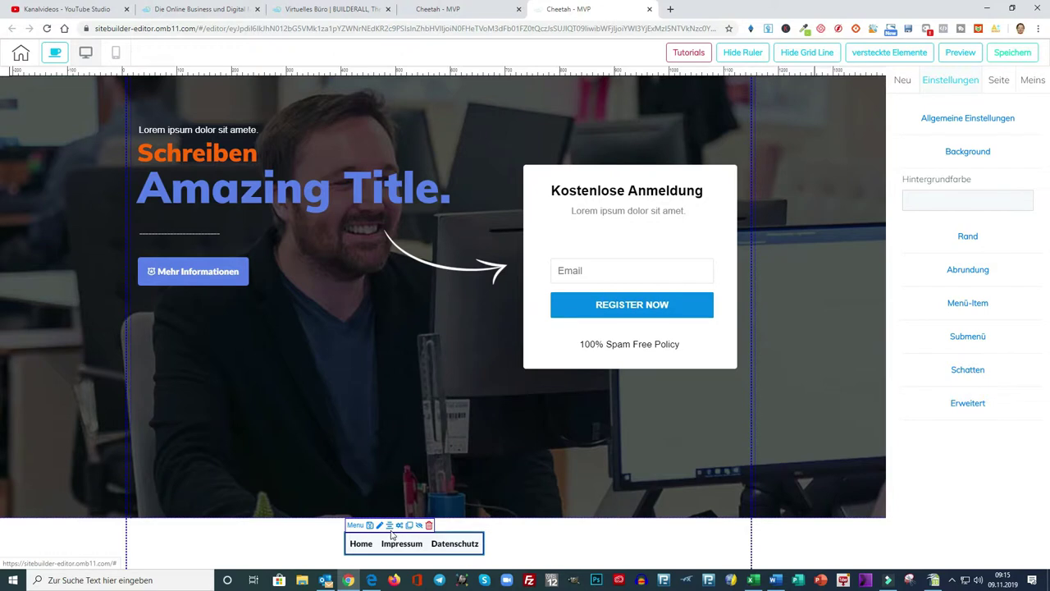
# Shift the menu below the dark panel slightly to the right.
pyautogui.moveTo(390, 531); pyautogui.dragTo(420, 531)
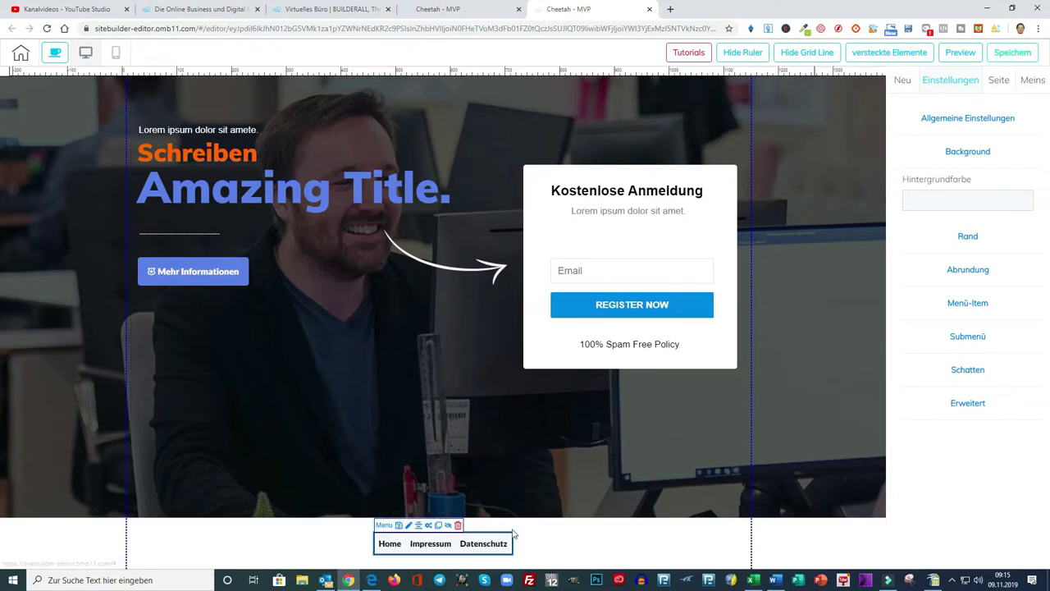
pyautogui.click(569, 543)
# Save the page without publishing it and leave the editor for the site's overview.
pyautogui.click(901, 81)
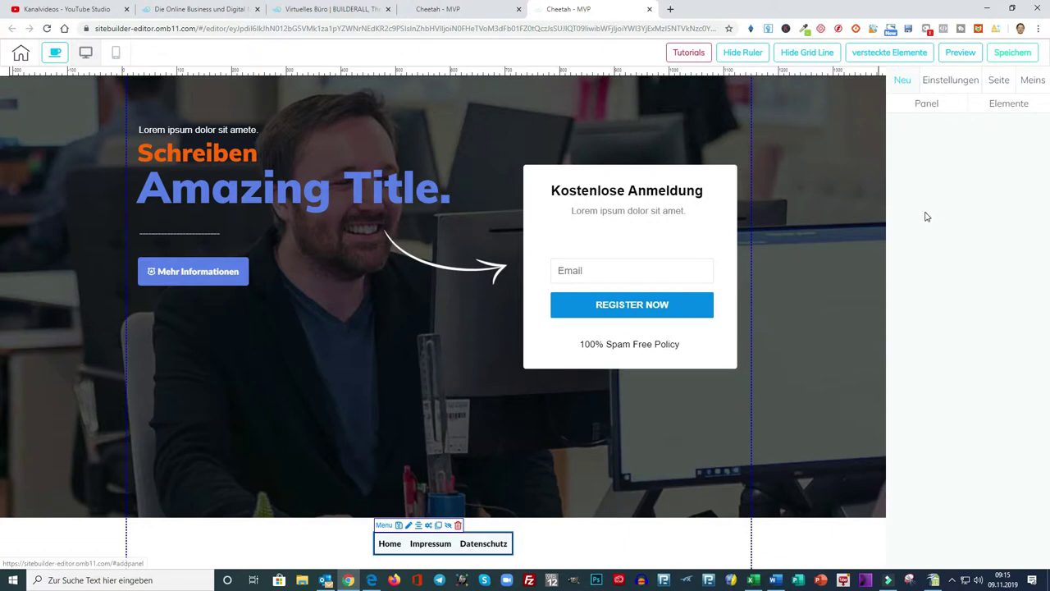
pyautogui.click(1018, 51)
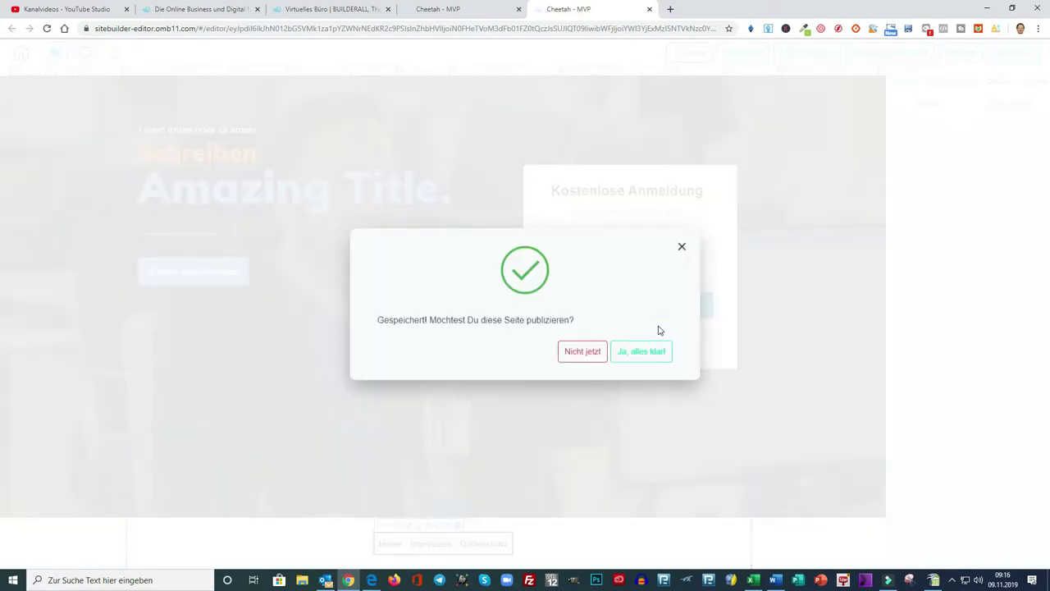
pyautogui.click(582, 353)
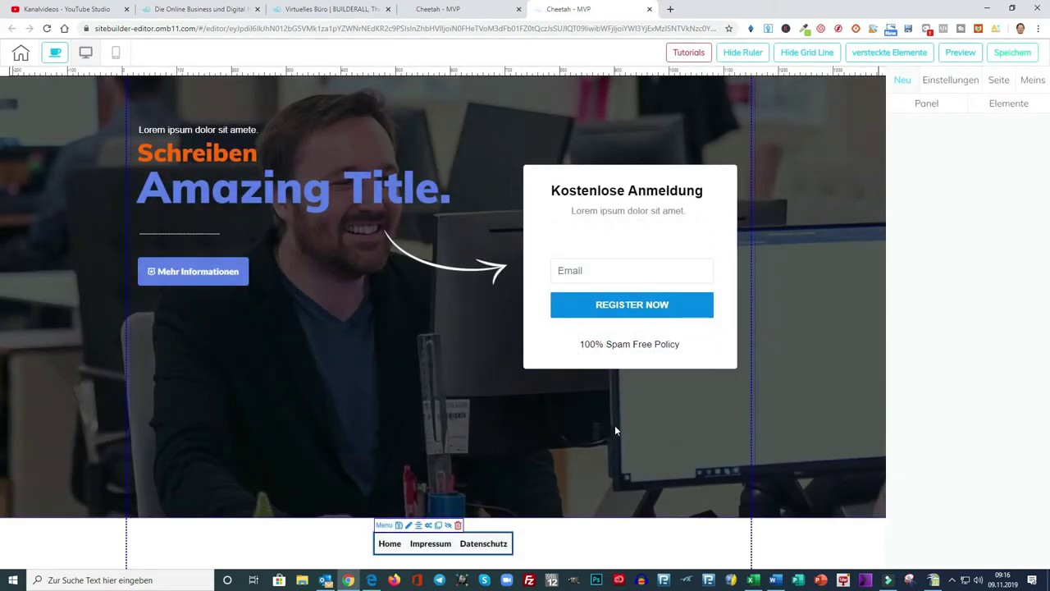
pyautogui.click(21, 53)
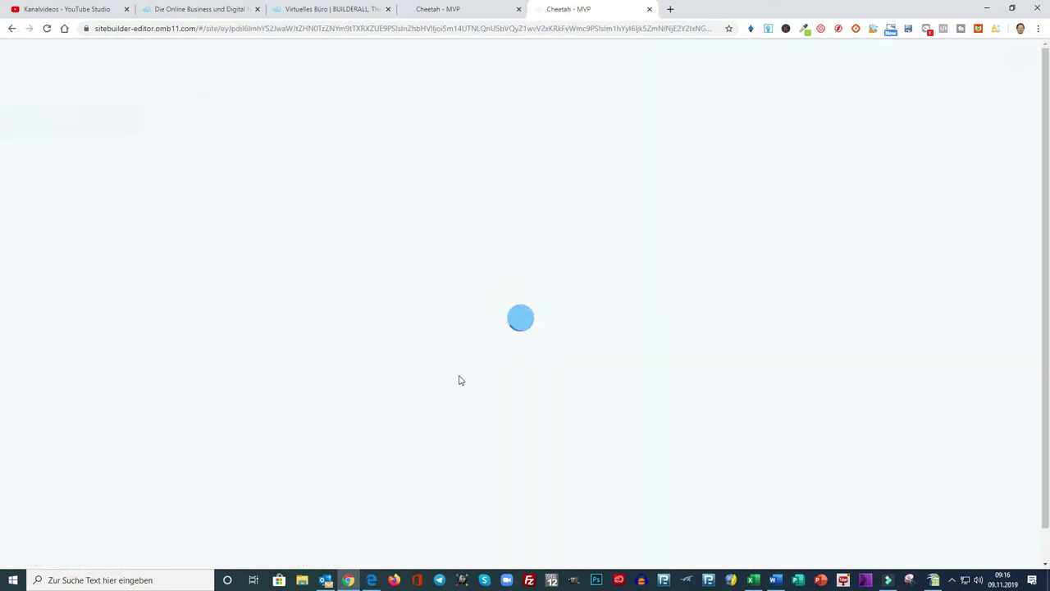
# Add a new page named "Impressum" with the title "impressum" and the description "Impressum", and save it.
pyautogui.click(238, 210)
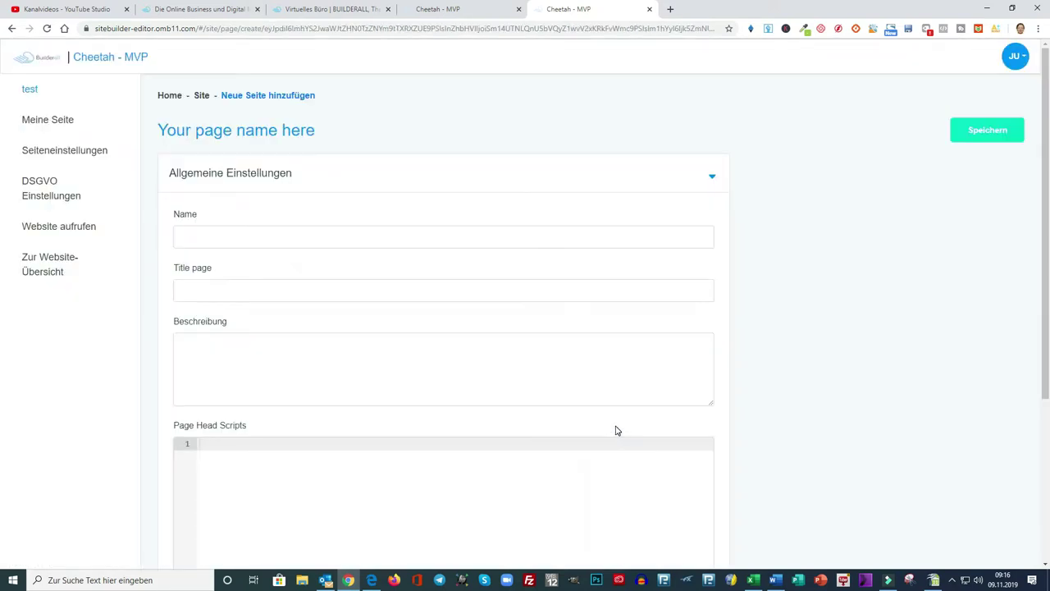
pyautogui.click(241, 236)
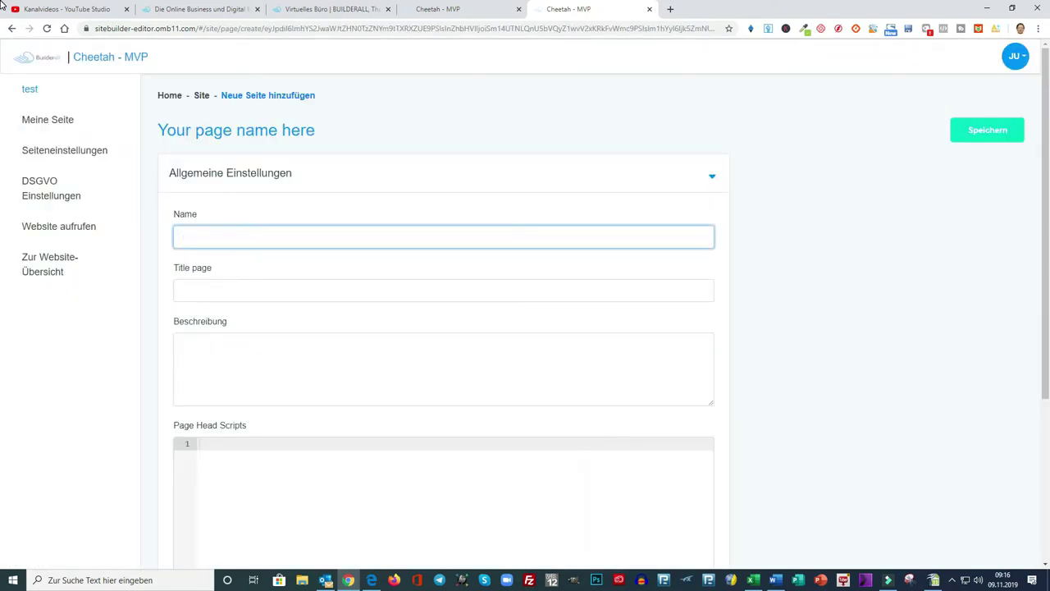
pyautogui.write('Impressum')
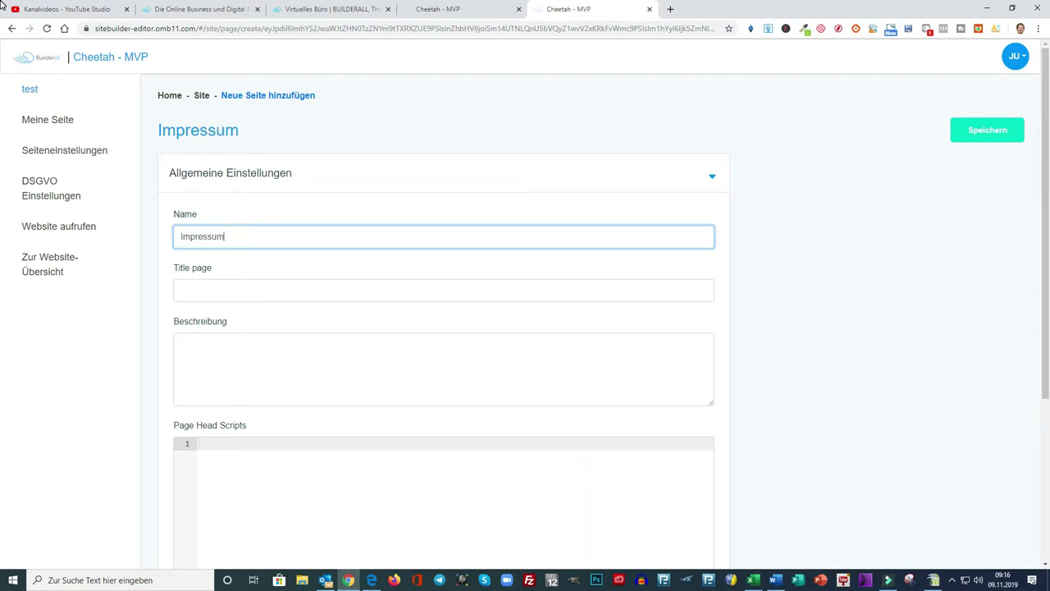
pyautogui.click(217, 293)
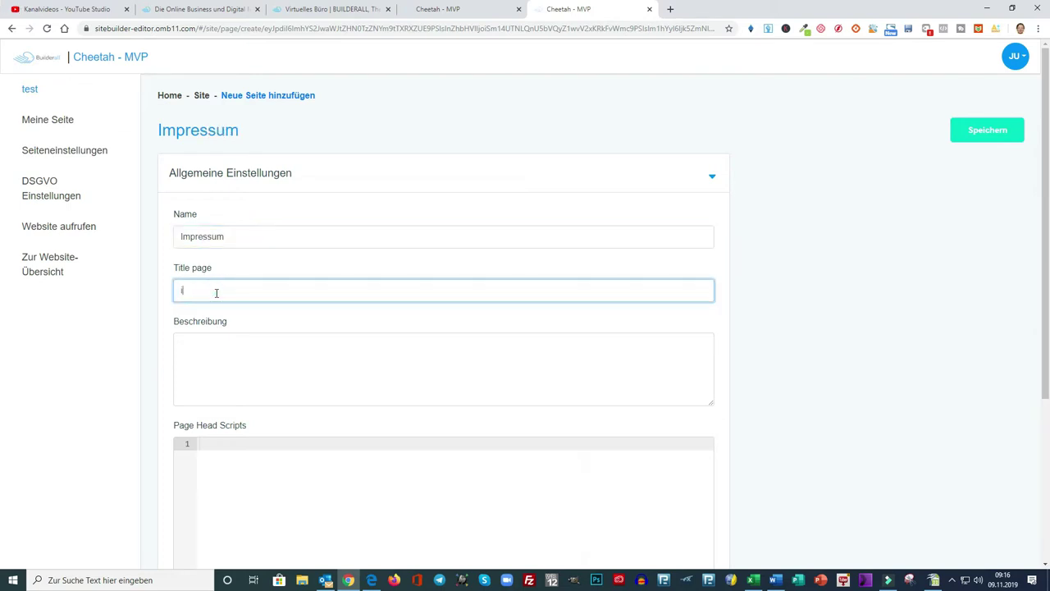
pyautogui.click(208, 347)
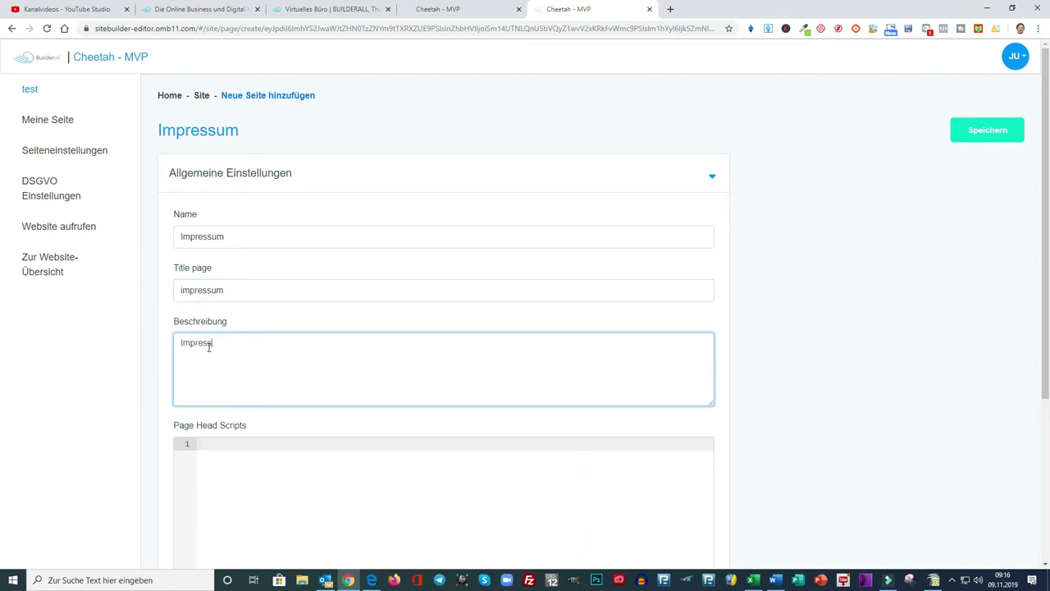
pyautogui.scroll(-3, 460, 400)
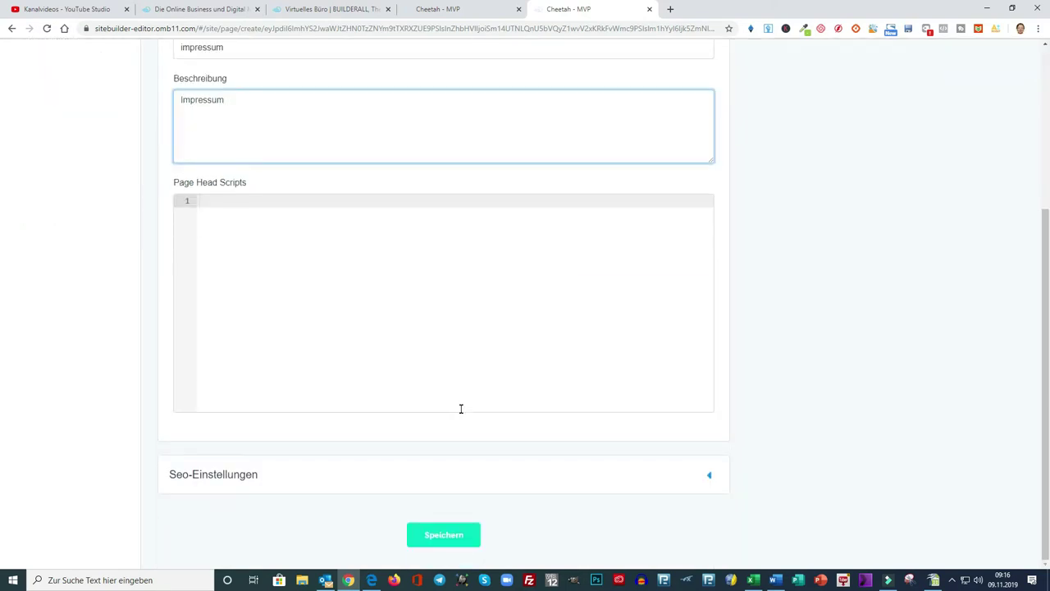
pyautogui.click(450, 537)
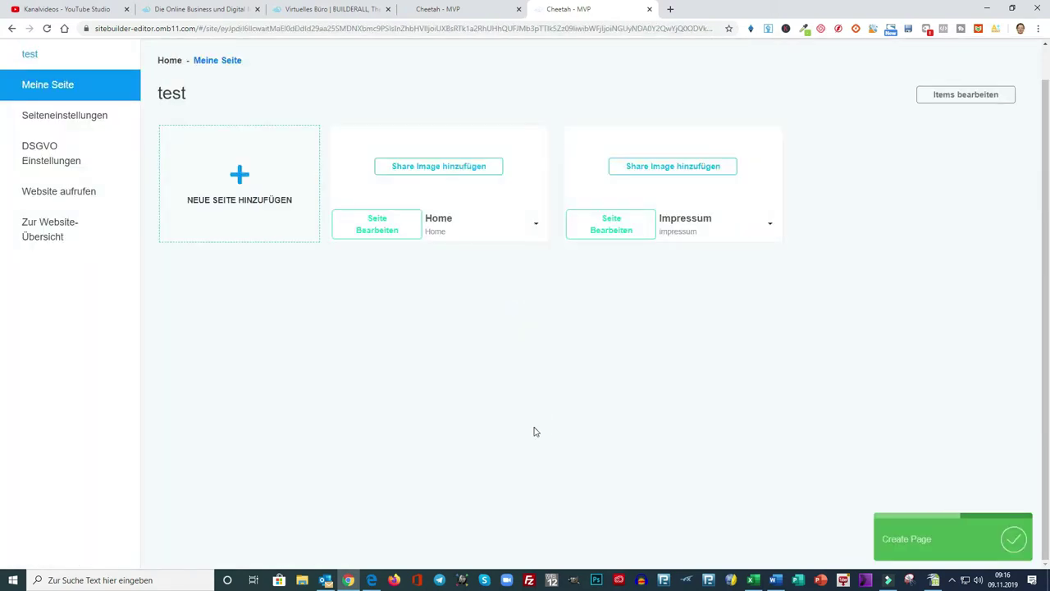
# Add another page with "Datenschutz" as its name, title and description, and save it.
pyautogui.click(236, 173)
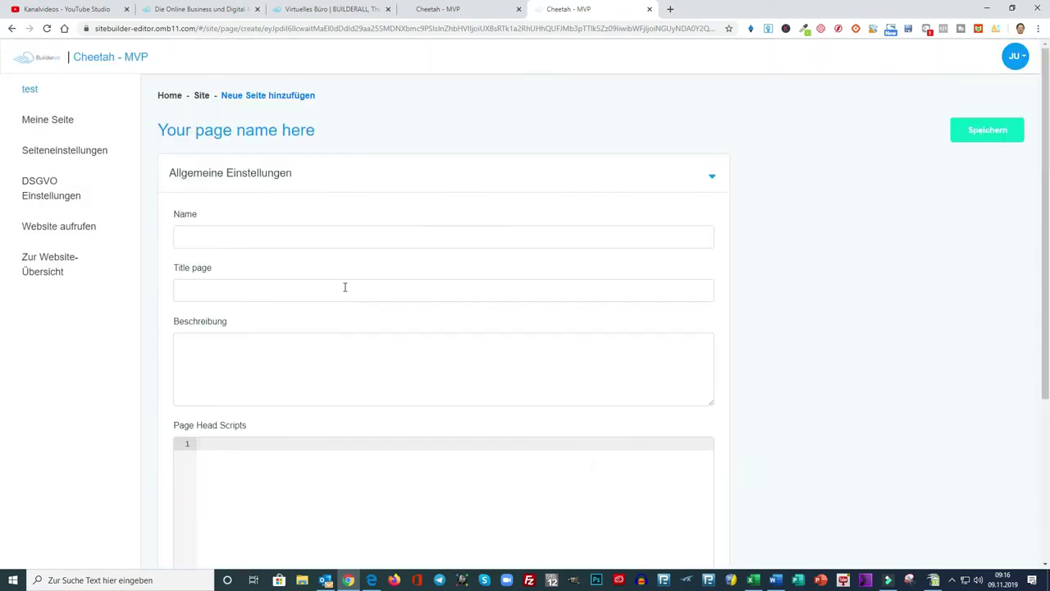
pyautogui.click(235, 235)
pyautogui.write('Datenschutz')
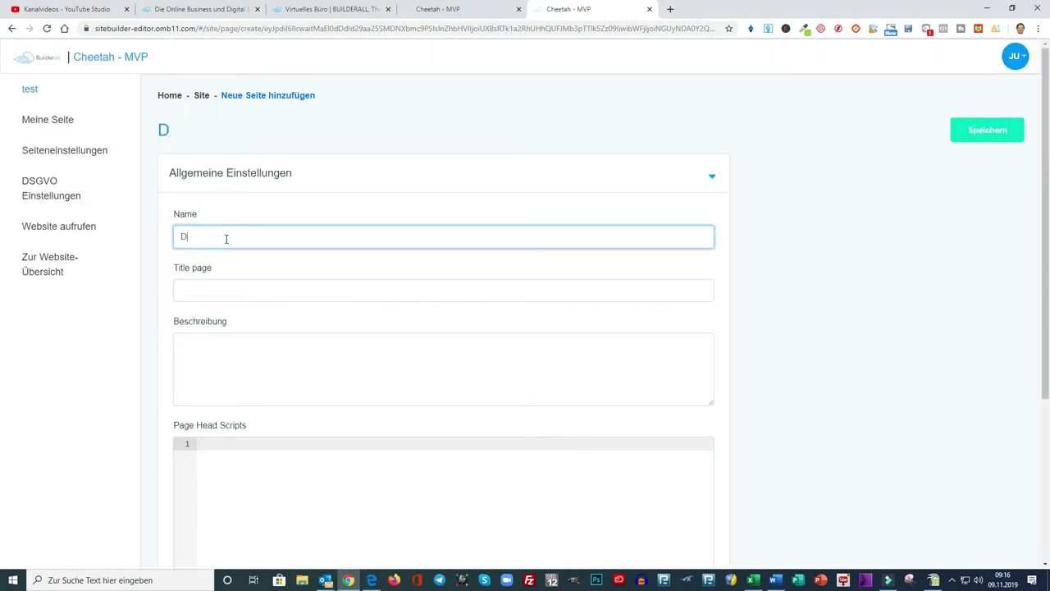
pyautogui.click(266, 289)
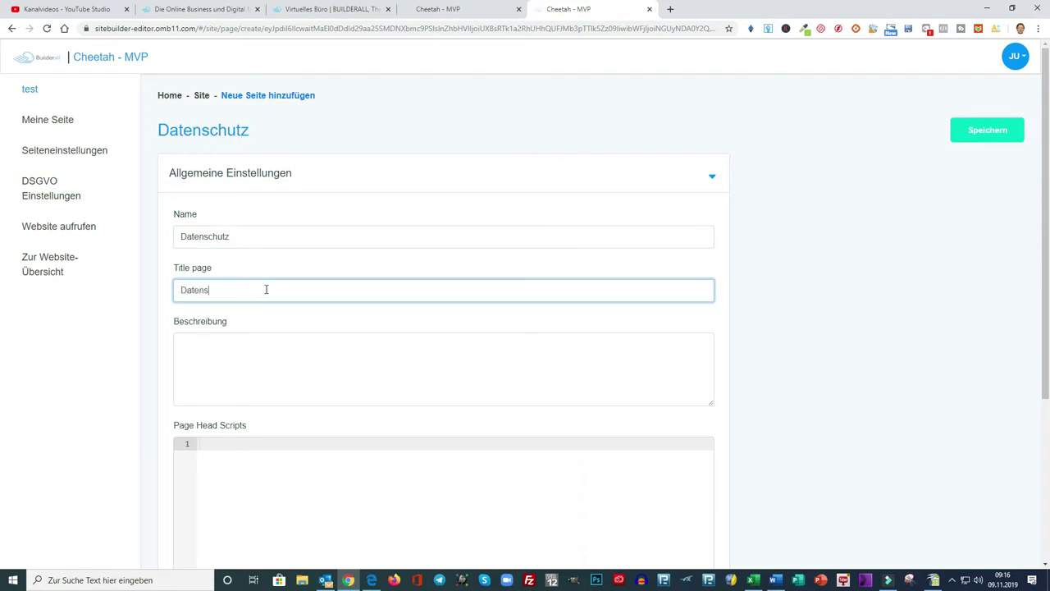
pyautogui.click(260, 338)
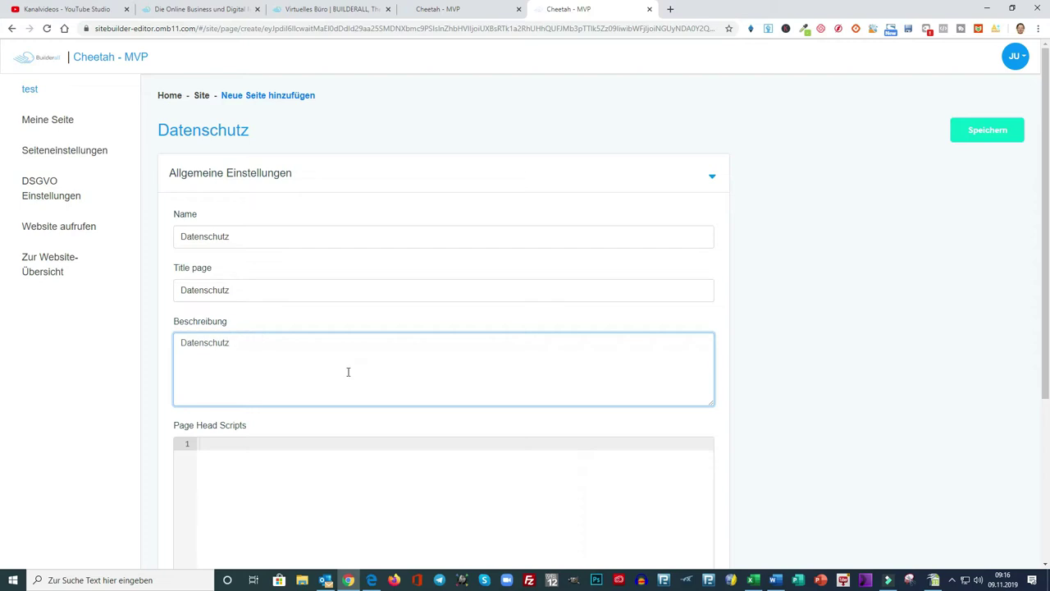
pyautogui.scroll(-3, 347, 371)
pyautogui.click(442, 537)
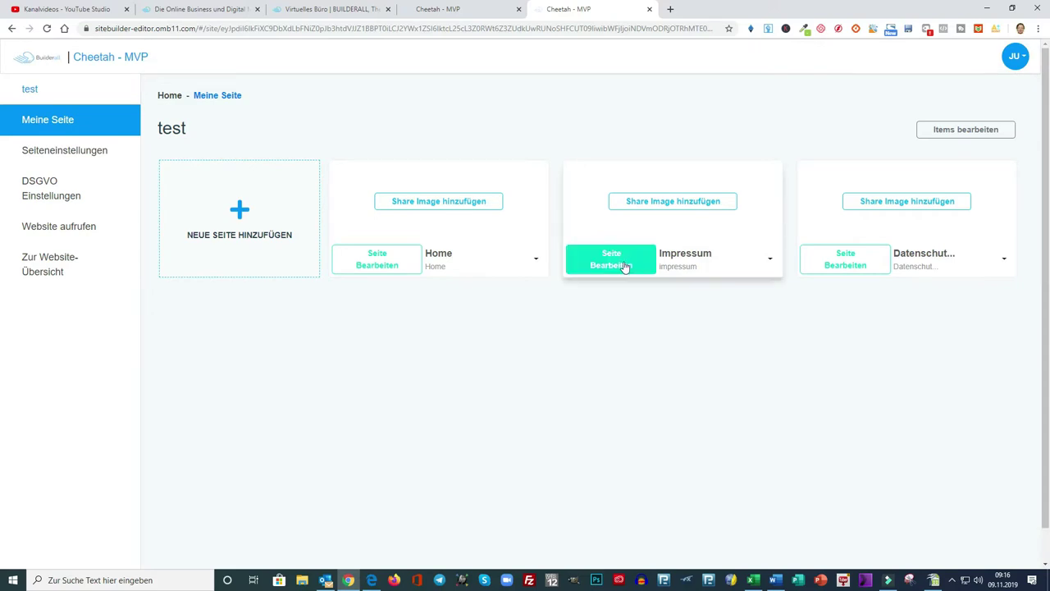
# Open the Impressum page for editing from the site's page overview.
pyautogui.click(770, 259)
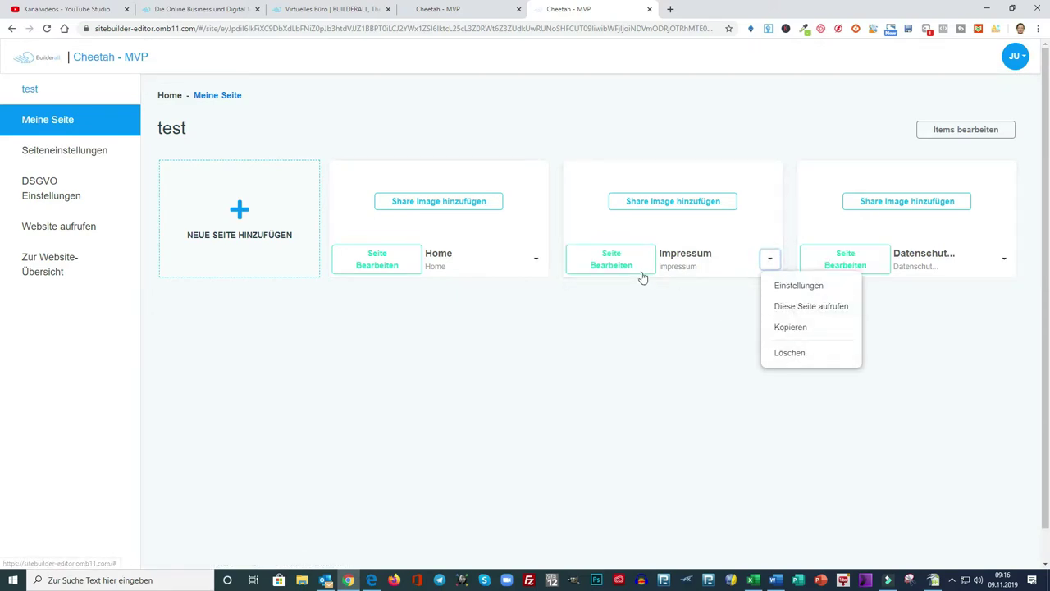
pyautogui.click(616, 265)
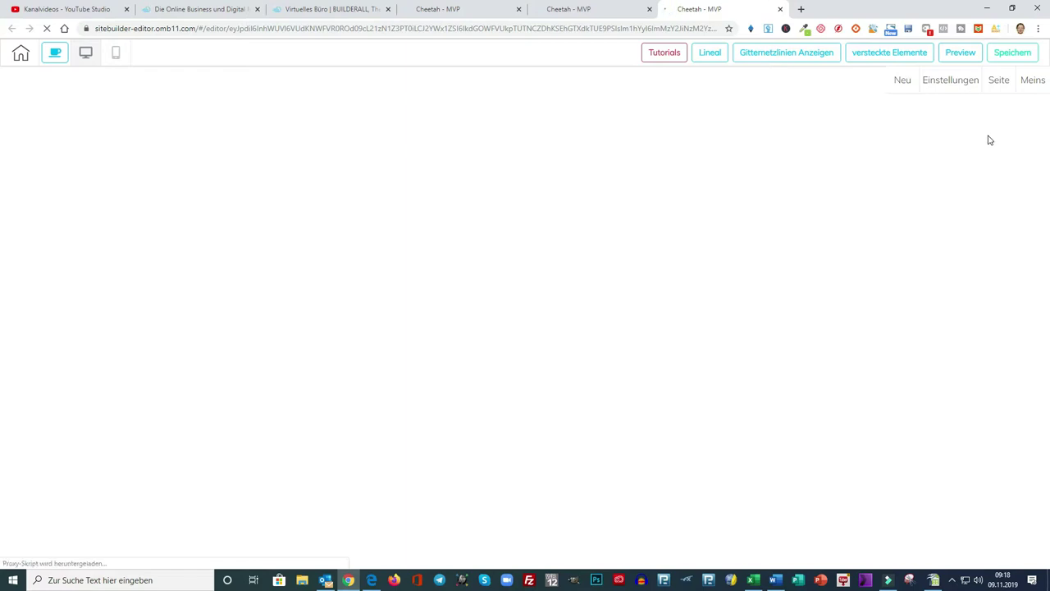
pyautogui.click(591, 13)
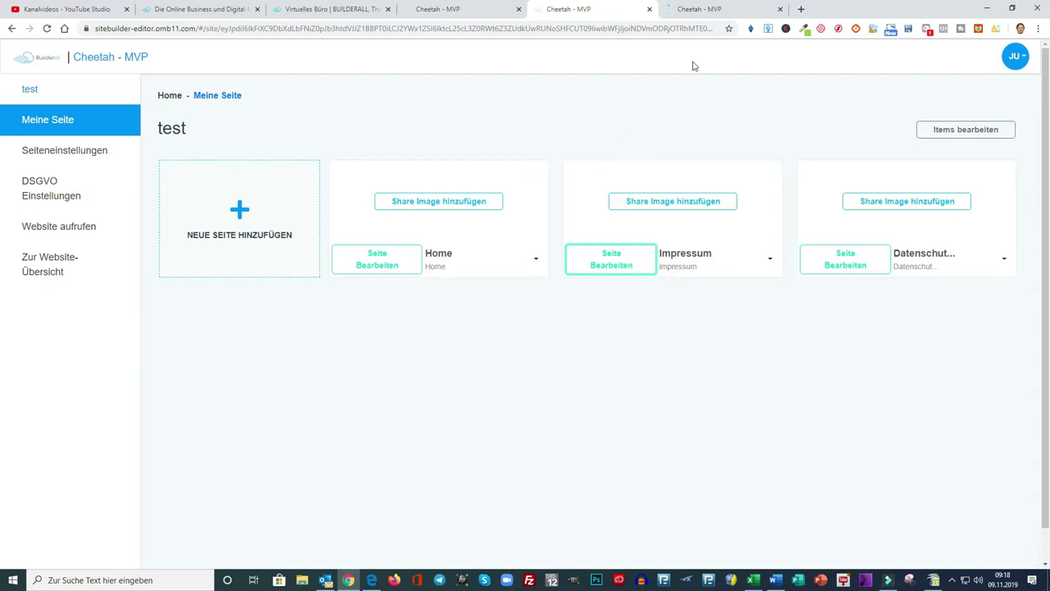
pyautogui.click(722, 13)
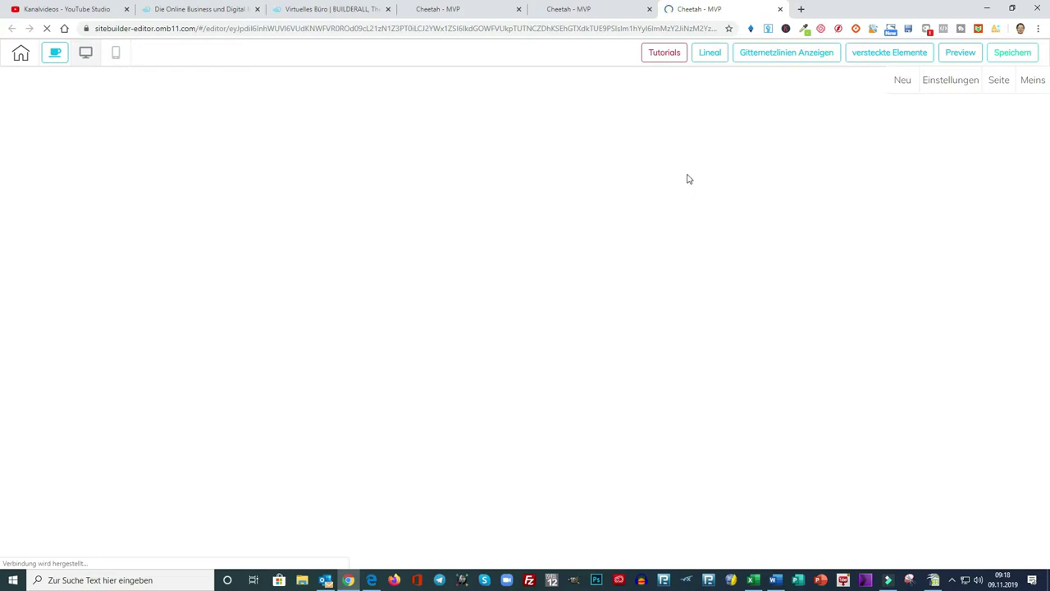
# Insert the saved custom panel "Impressum" into the empty page and look over its legal text.
pyautogui.click(903, 82)
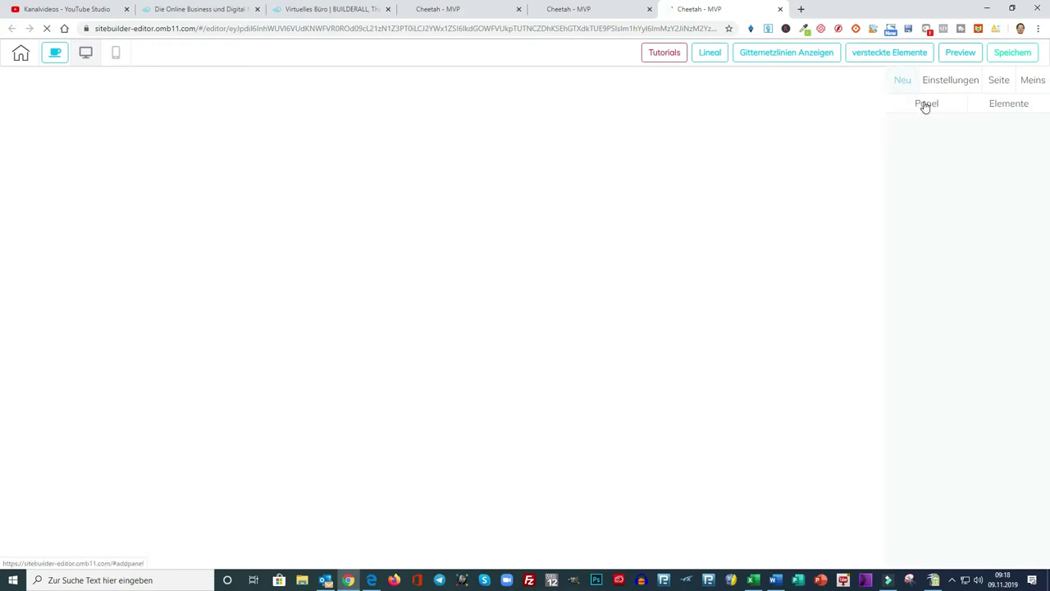
pyautogui.click(1035, 84)
pyautogui.click(923, 105)
pyautogui.click(968, 140)
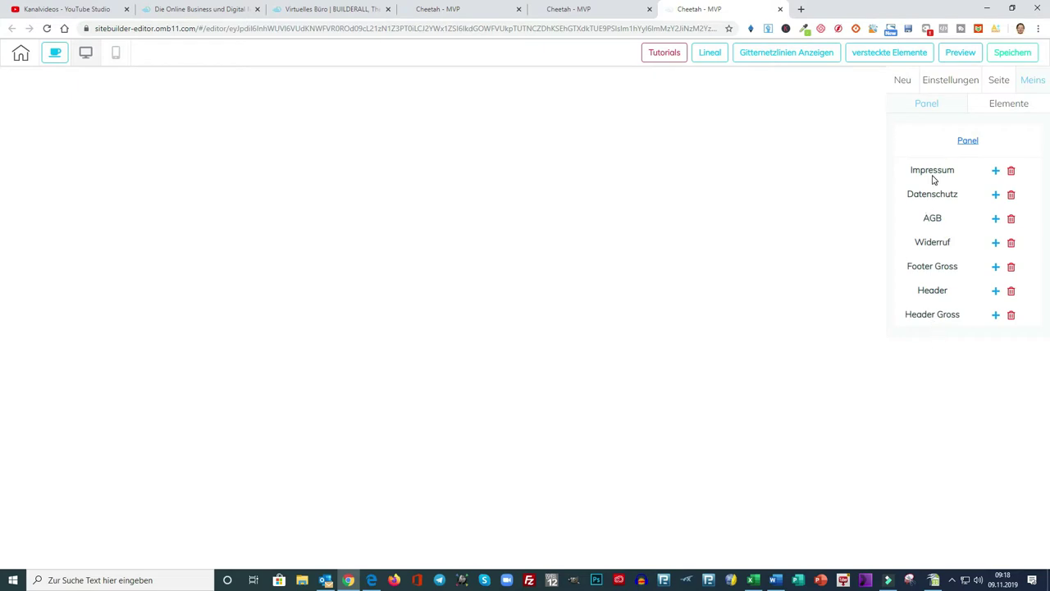
pyautogui.click(995, 171)
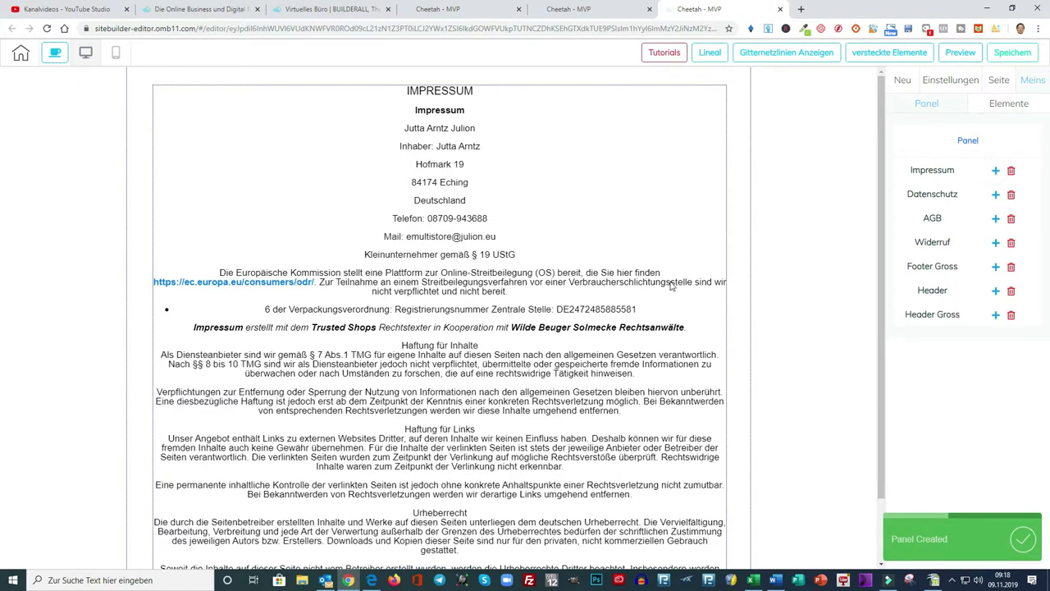
pyautogui.scroll(-2, 673, 287)
pyautogui.scroll(2, 679, 297)
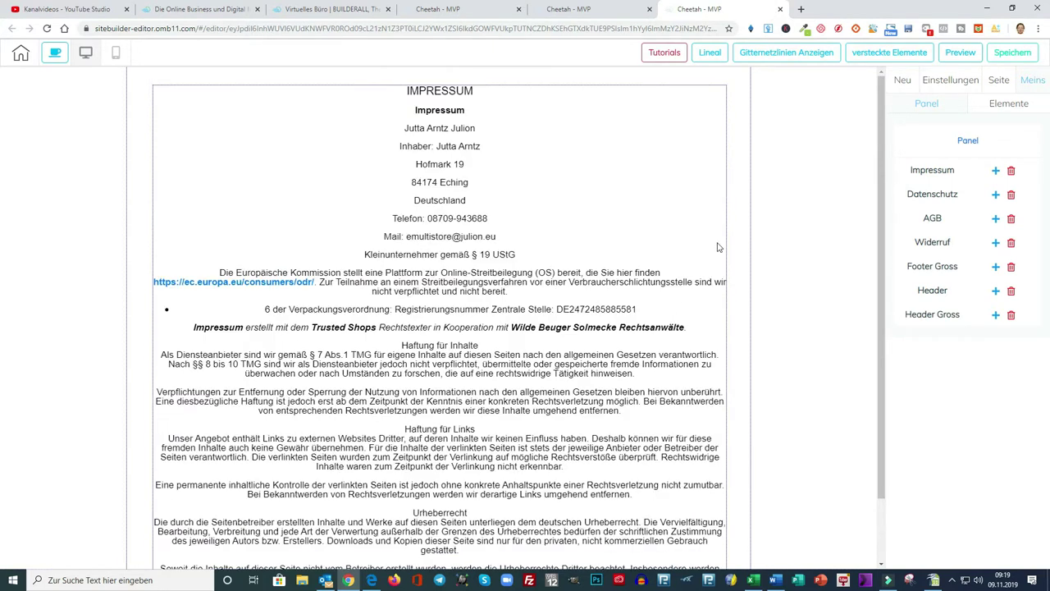
# Save the Impressum page without publishing it and return to the site's page overview.
pyautogui.click(1014, 54)
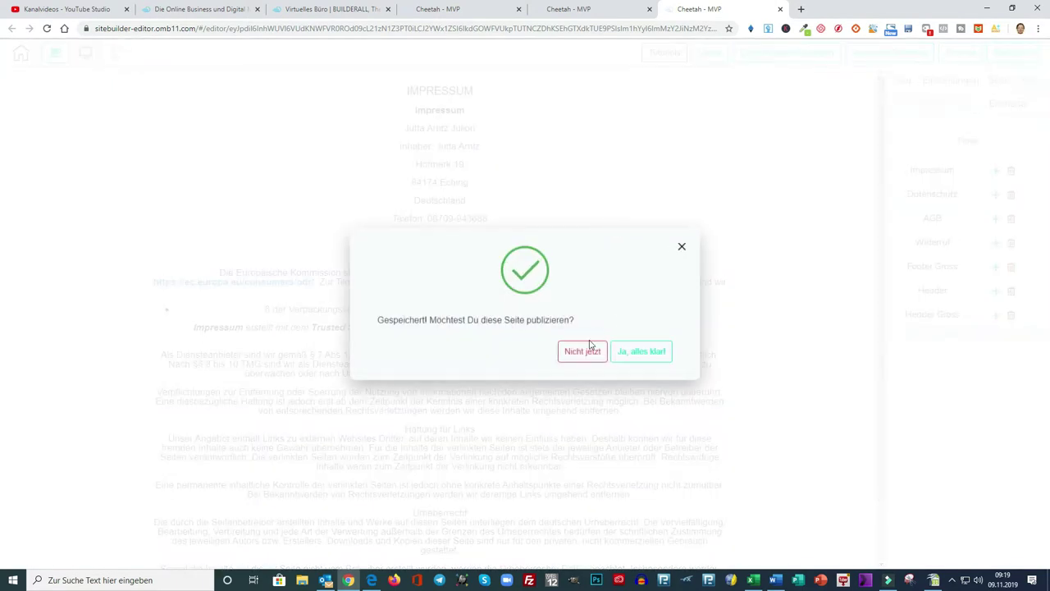
pyautogui.click(580, 351)
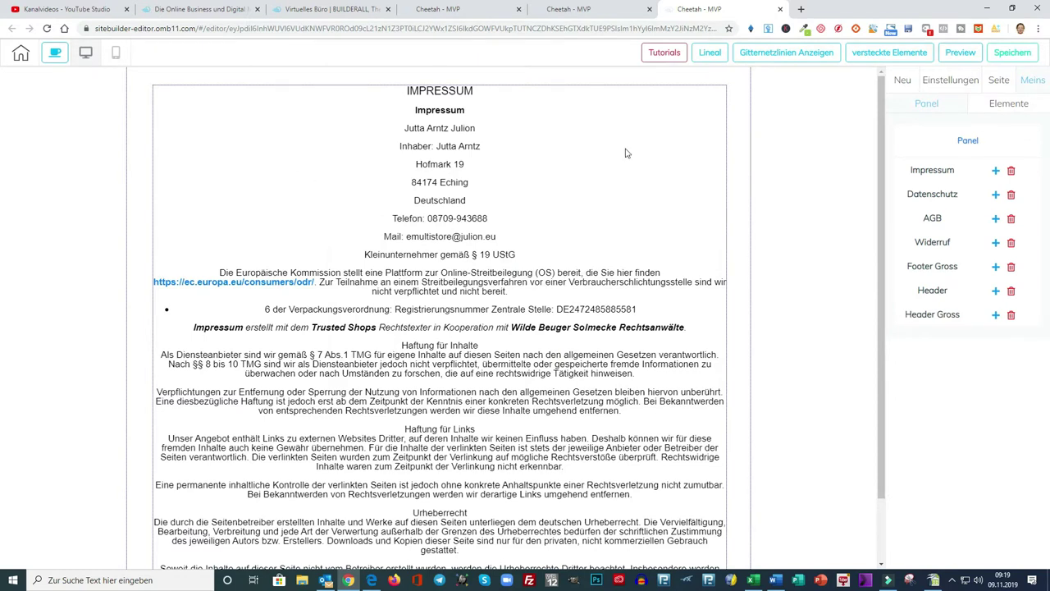
pyautogui.click(17, 58)
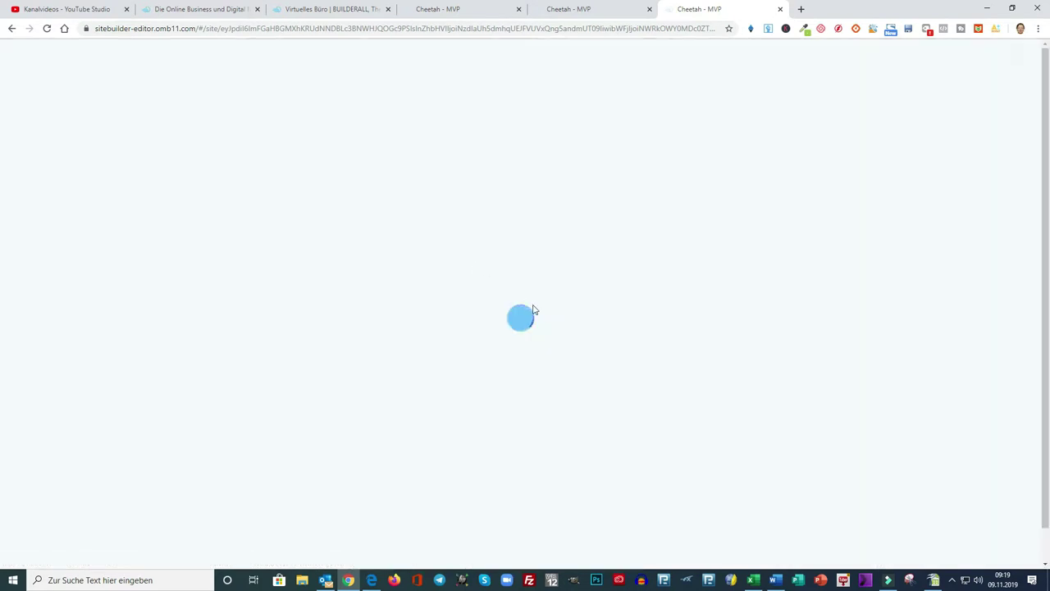
# Open the Home page for editing from the page overview.
pyautogui.click(378, 261)
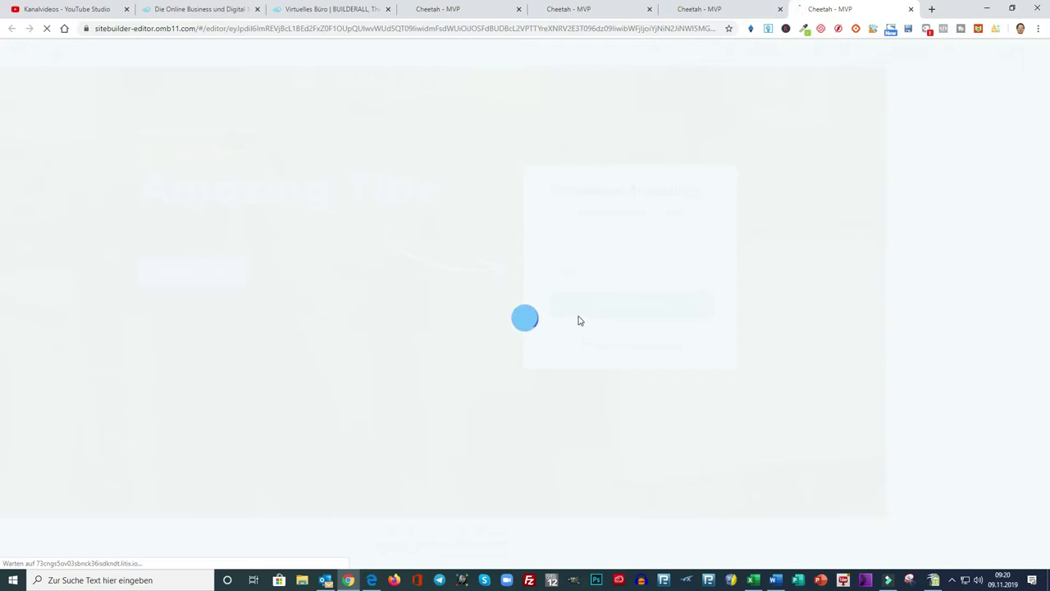
pyautogui.click(584, 12)
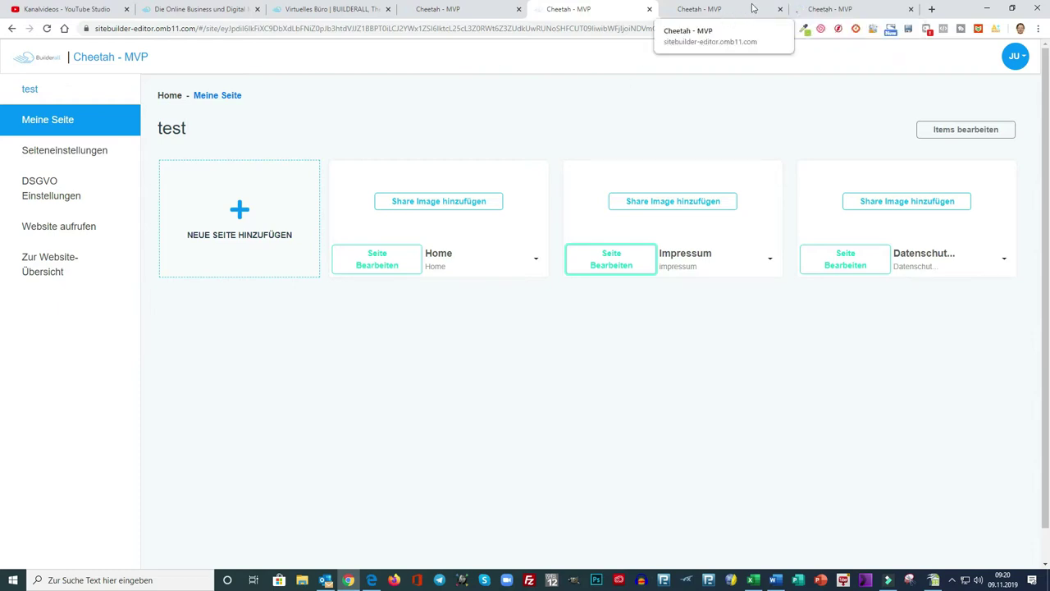
pyautogui.click(847, 10)
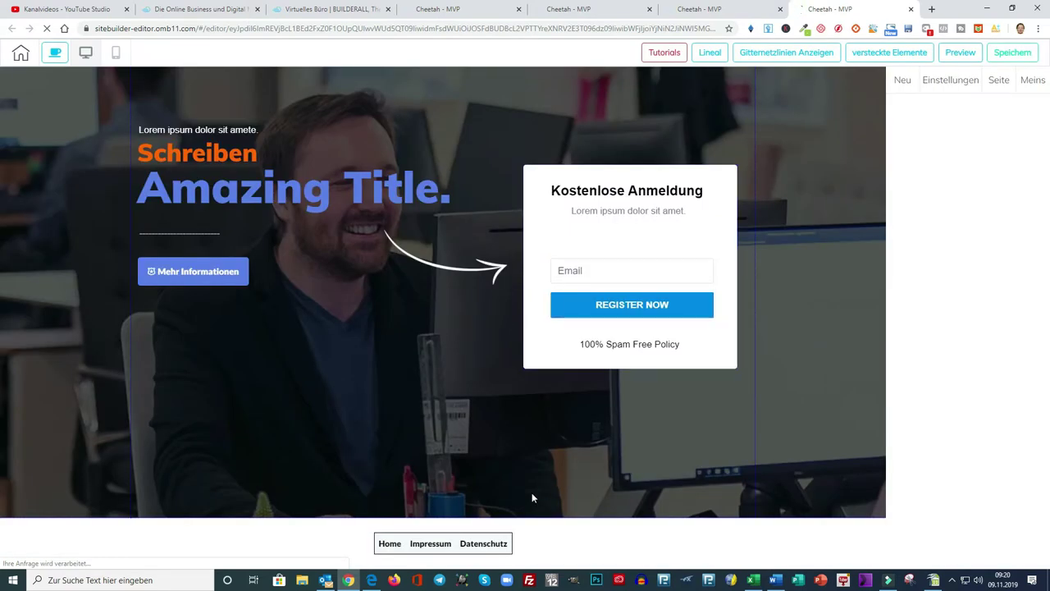
# Link the "Impressum" item of the menu below the dark panel to the Impressum page and save the link.
pyautogui.click(426, 548)
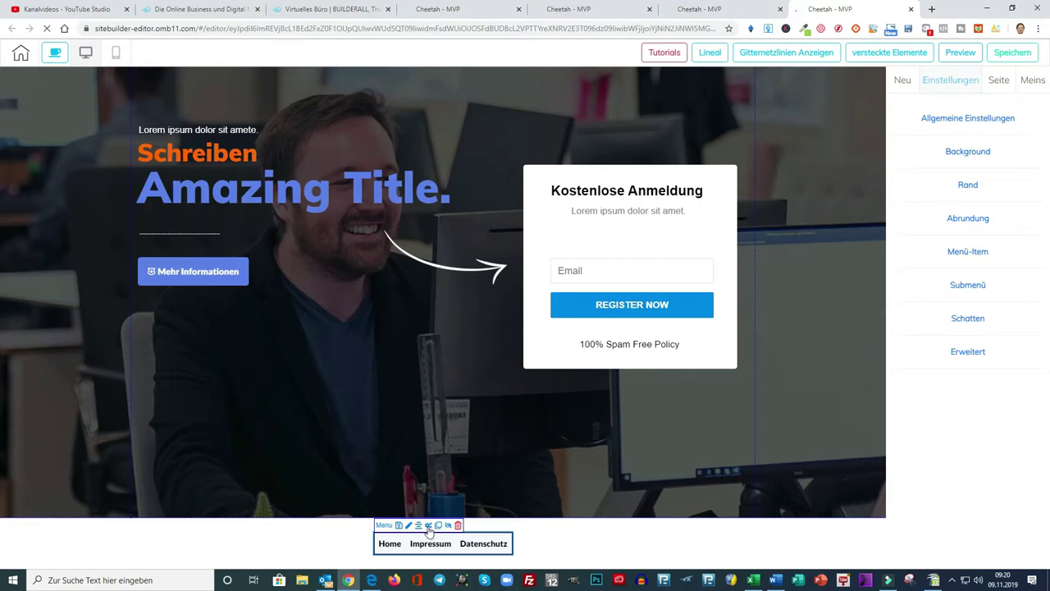
pyautogui.click(428, 526)
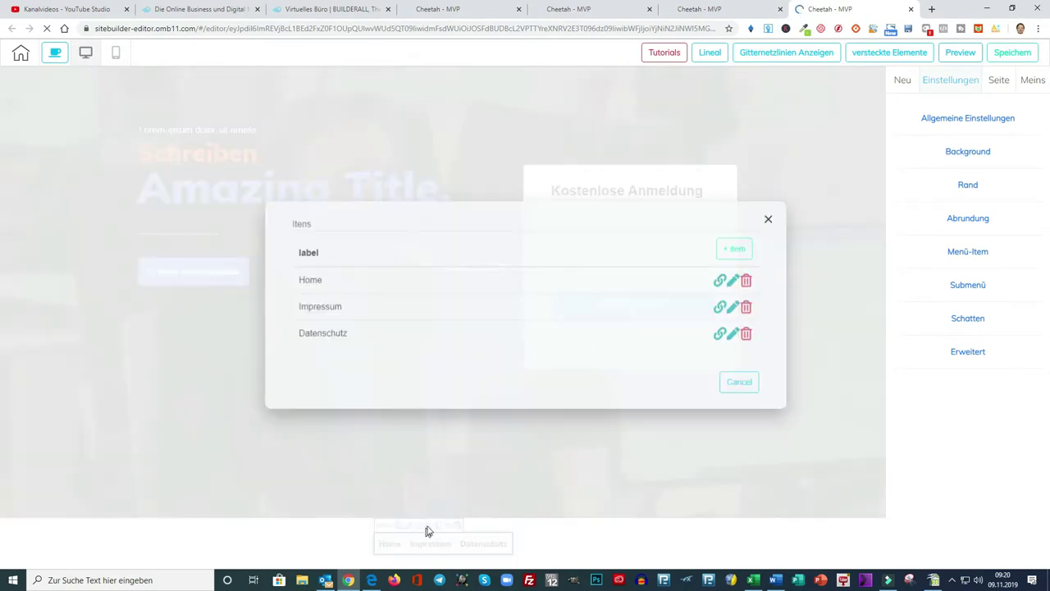
pyautogui.click(720, 308)
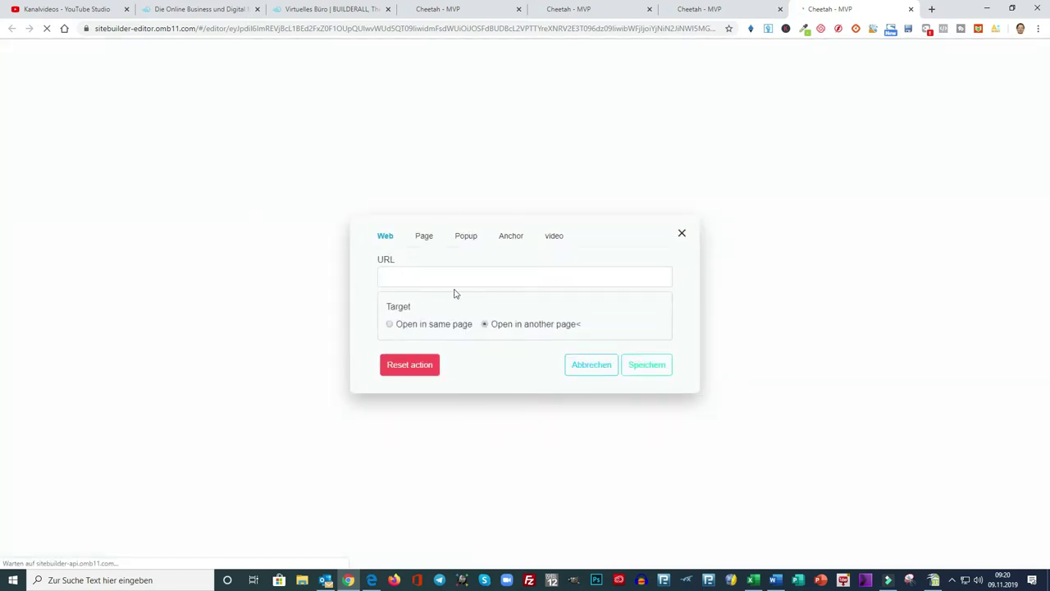
pyautogui.click(423, 235)
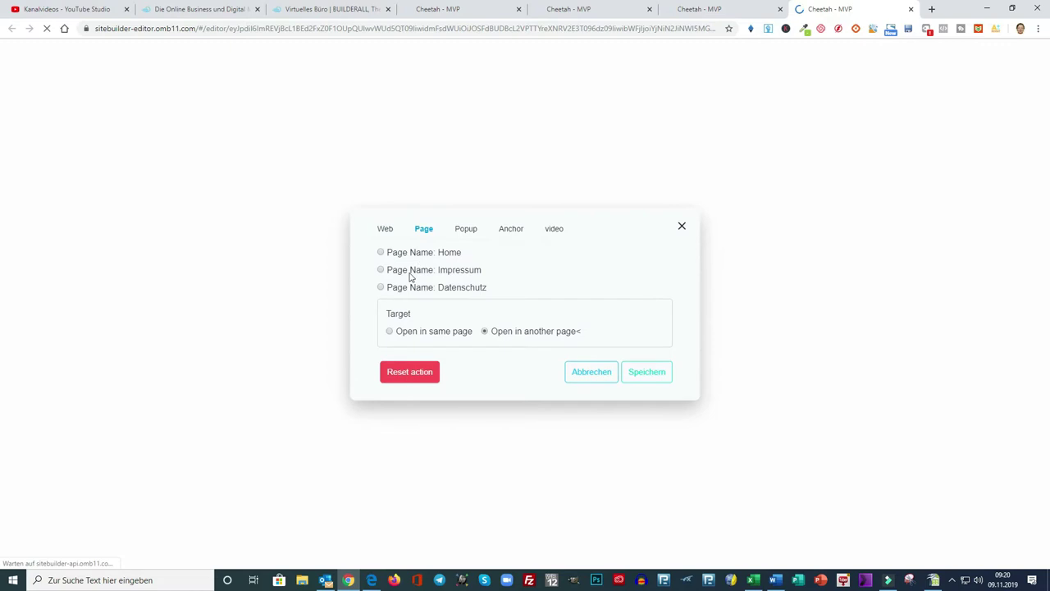
pyautogui.click(382, 270)
pyautogui.click(648, 374)
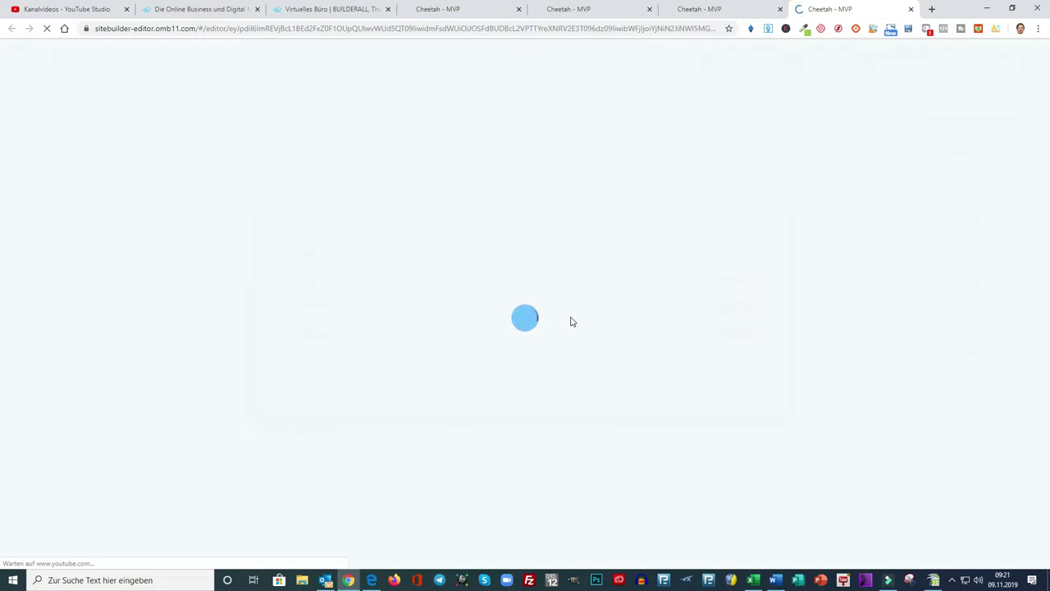
# Close the two outdated browser tabs showing the site's page overview.
pyautogui.click(719, 10)
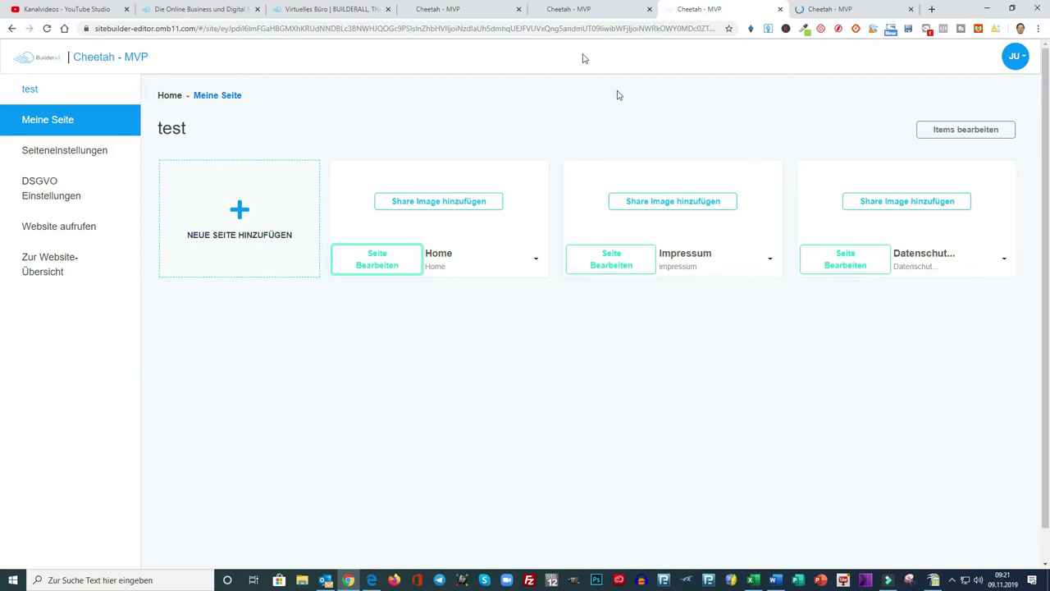
pyautogui.click(587, 13)
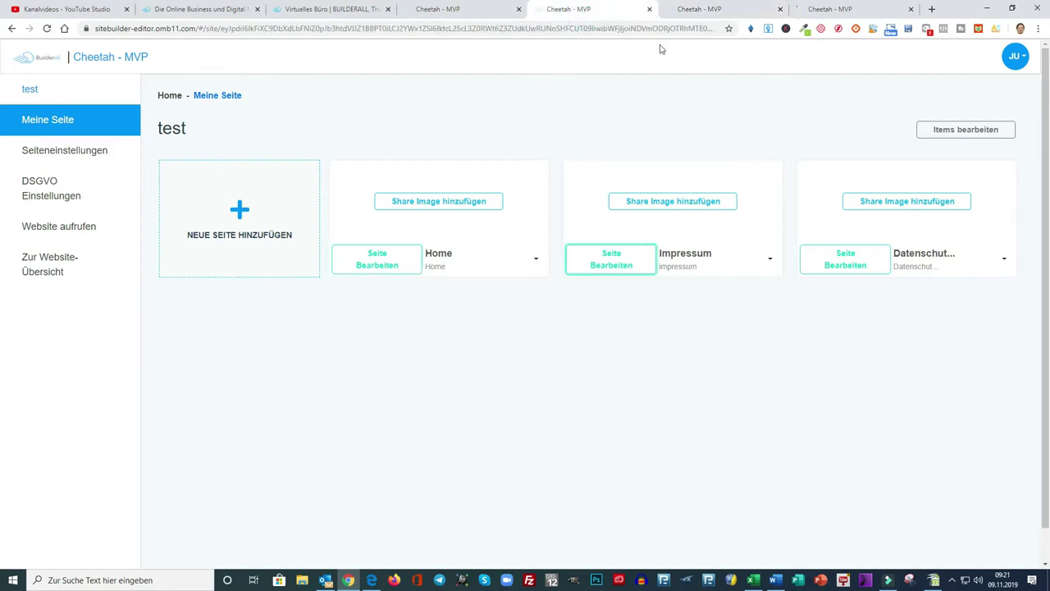
pyautogui.click(649, 9)
pyautogui.click(460, 11)
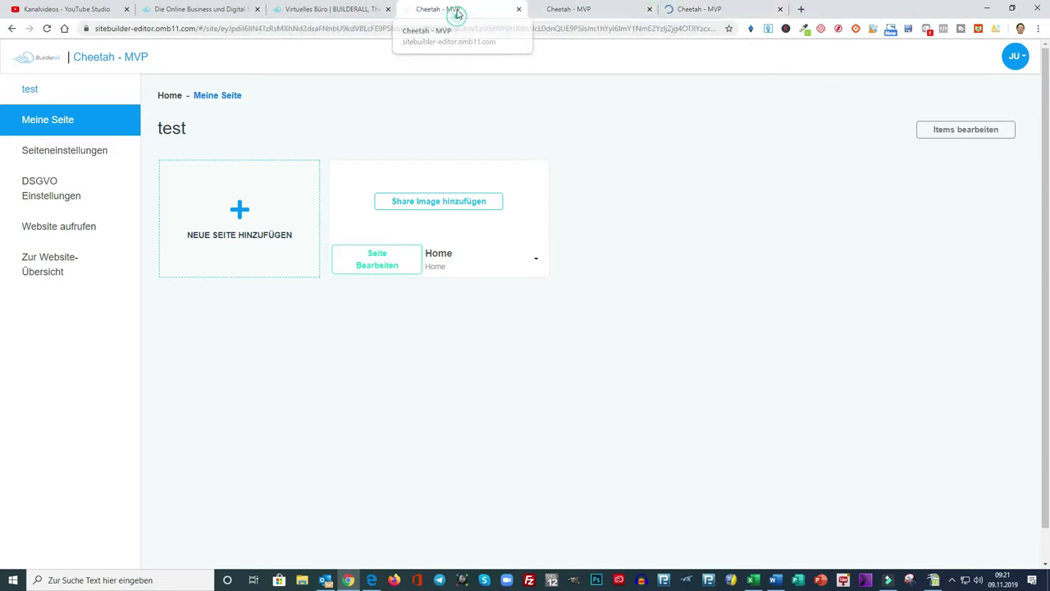
pyautogui.click(518, 9)
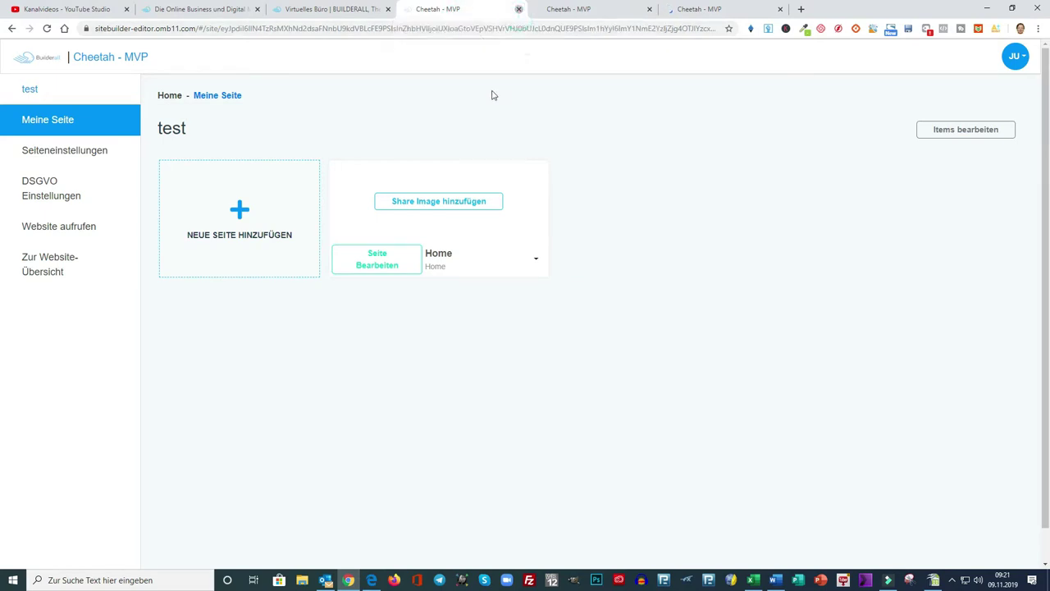
# Return to the Home page editor, link the "Datenschutz" menu item to the Datenschutz page, save the link and close the item list.
pyautogui.click(586, 11)
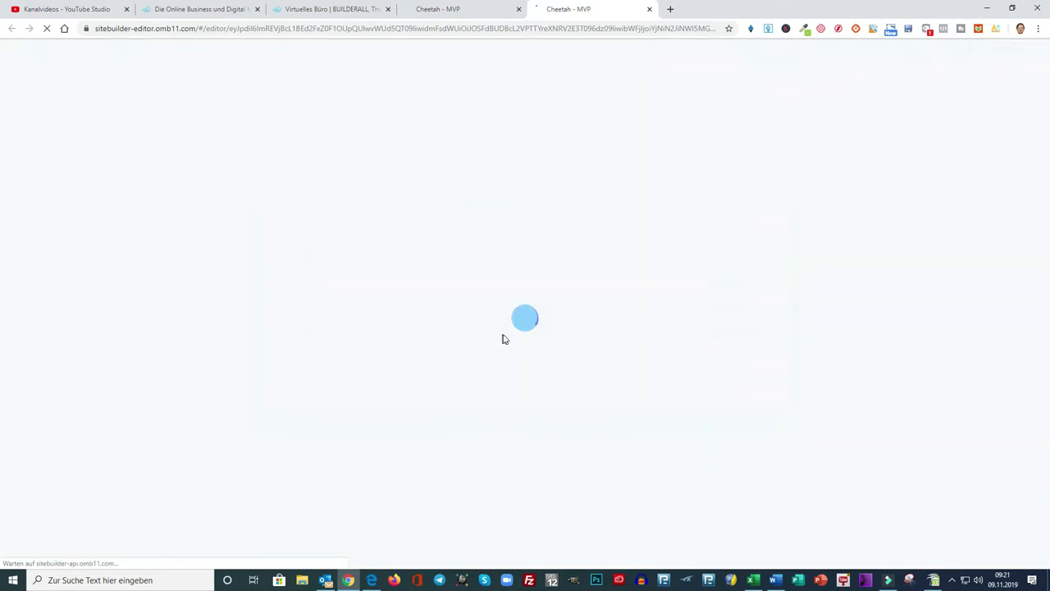
pyautogui.click(424, 235)
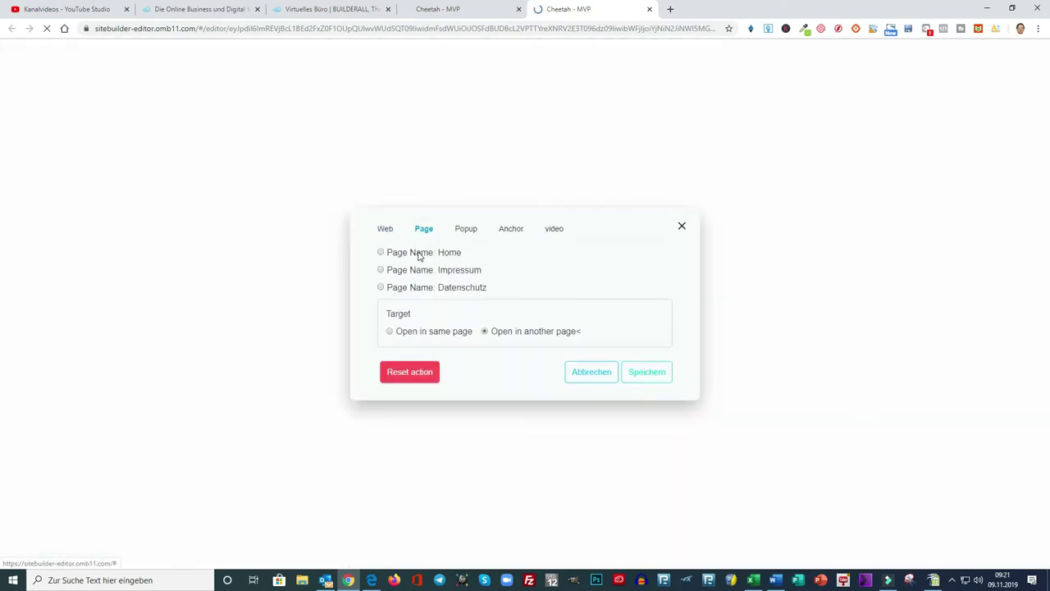
pyautogui.click(380, 287)
pyautogui.click(649, 375)
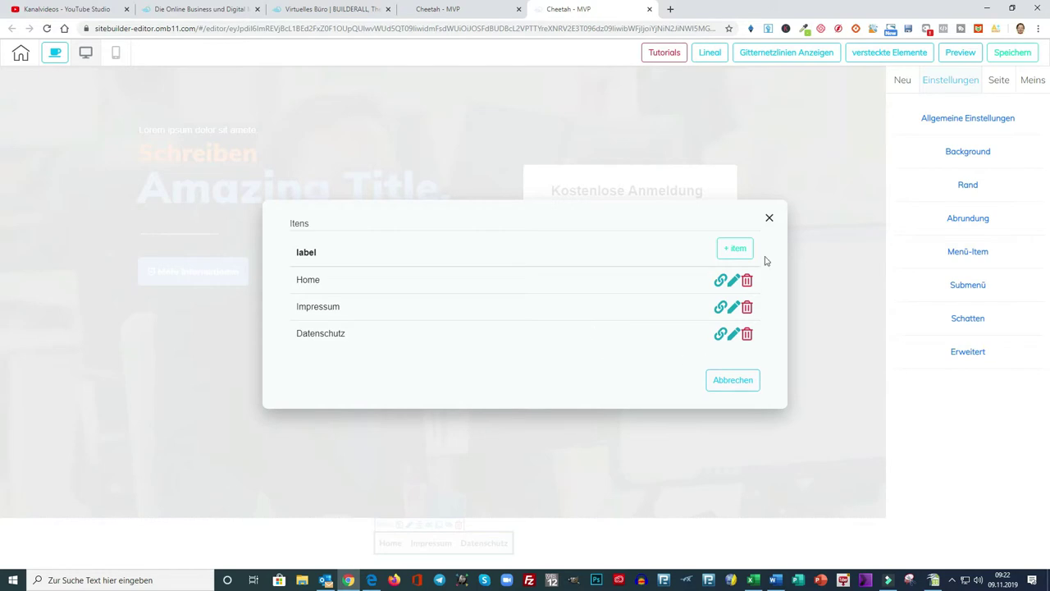
pyautogui.click(770, 218)
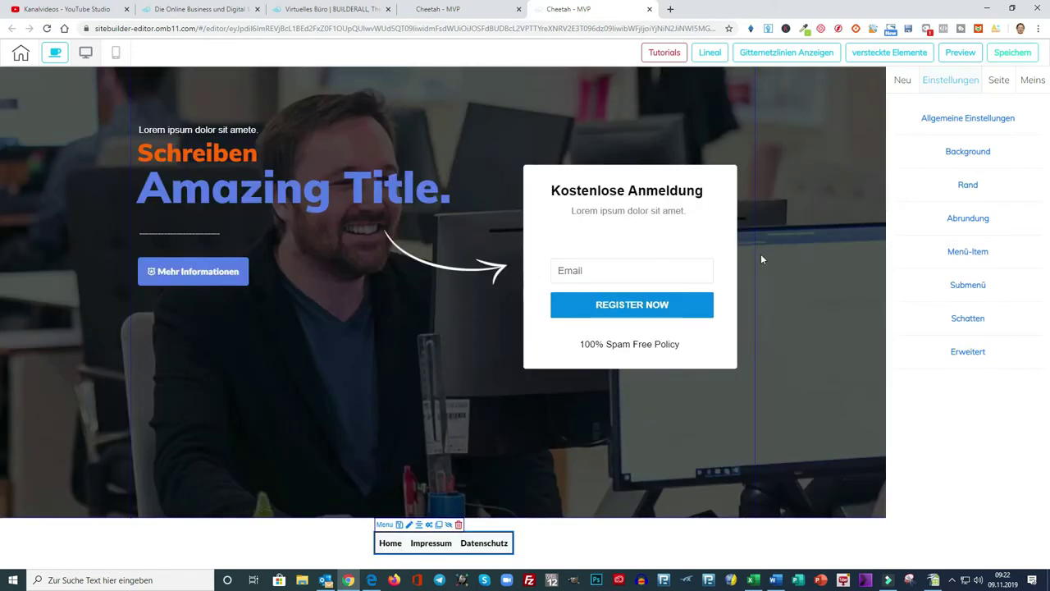
# Set the border width of the Home/Impressum/Datenschutz menu to 0 and bring up its corner rounding settings.
pyautogui.click(606, 465)
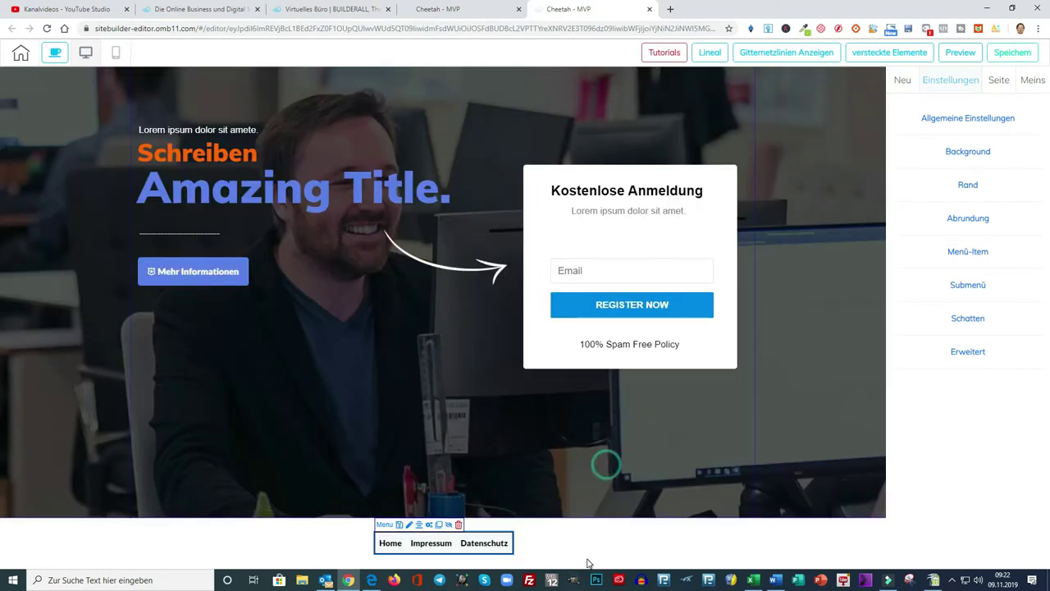
pyautogui.click(467, 543)
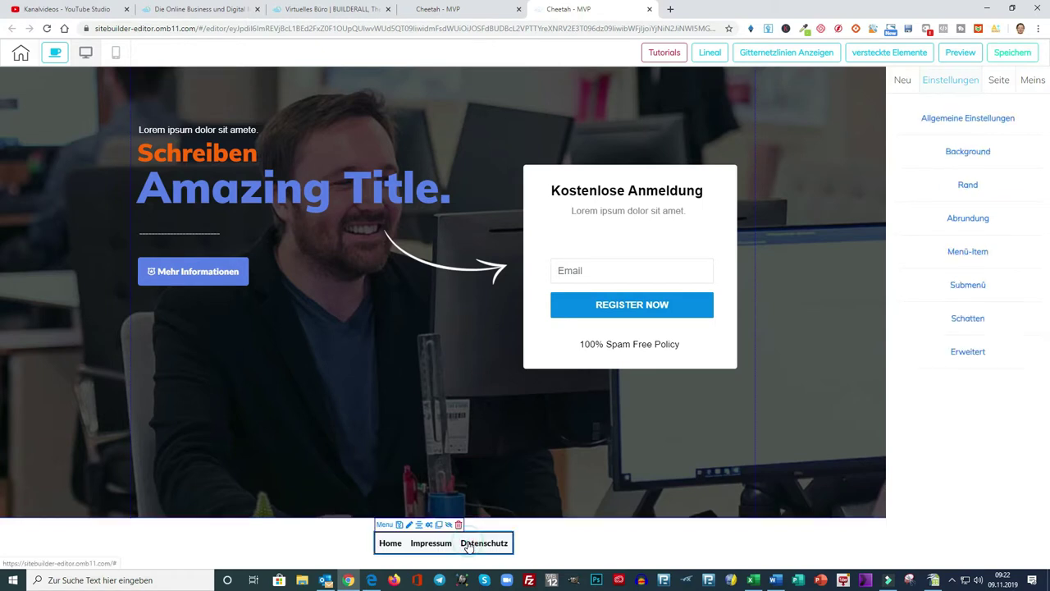
pyautogui.click(965, 184)
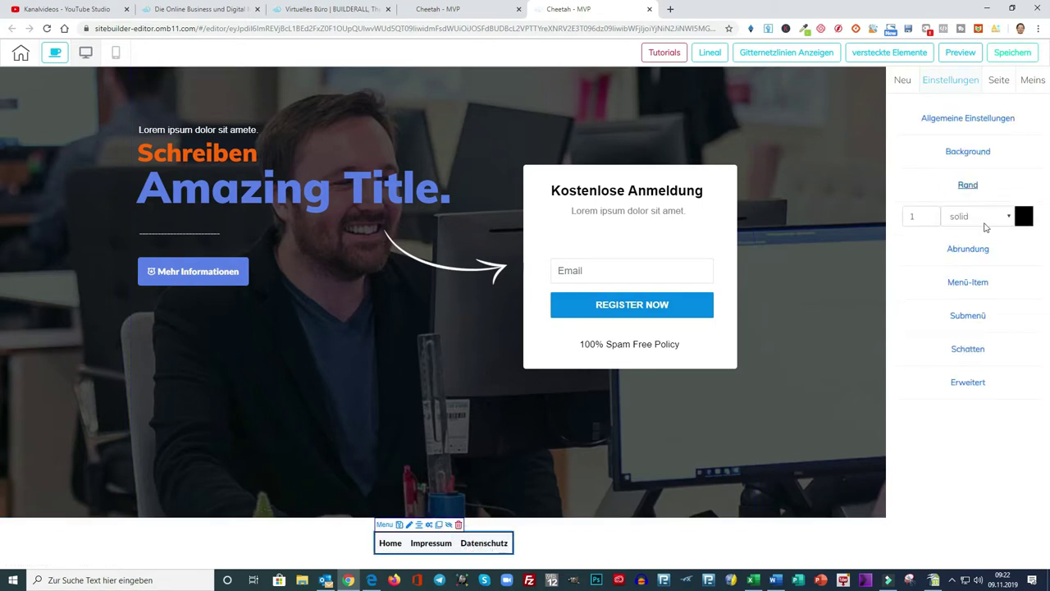
pyautogui.click(929, 219)
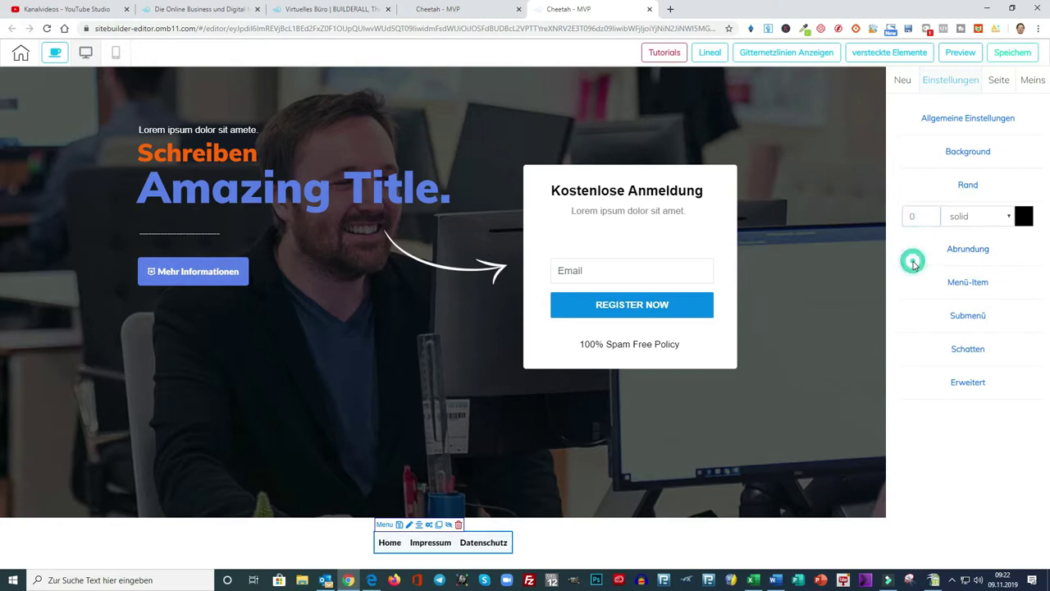
pyautogui.click(680, 542)
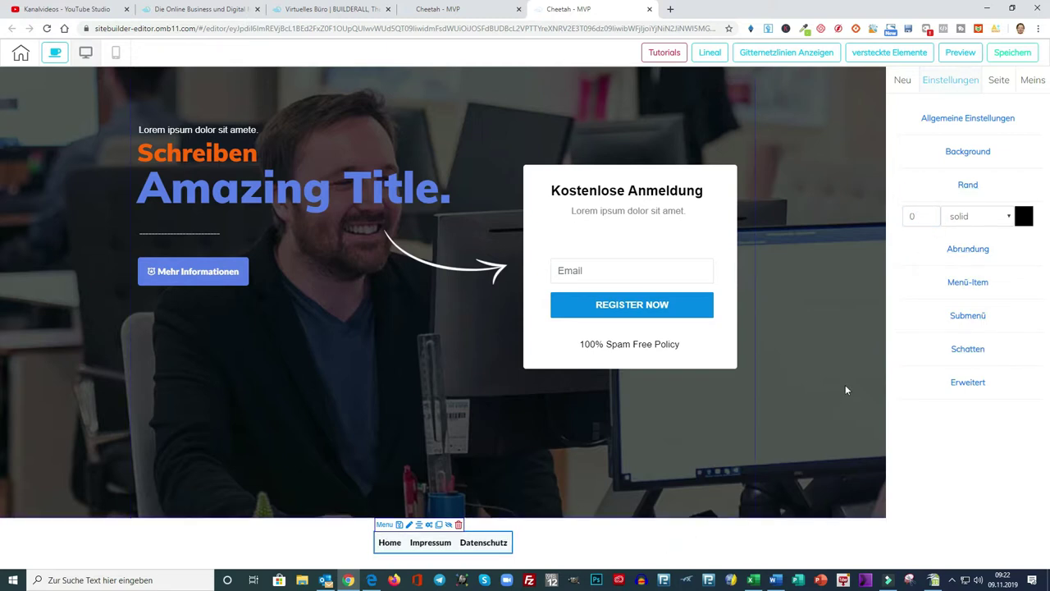
pyautogui.click(1008, 261)
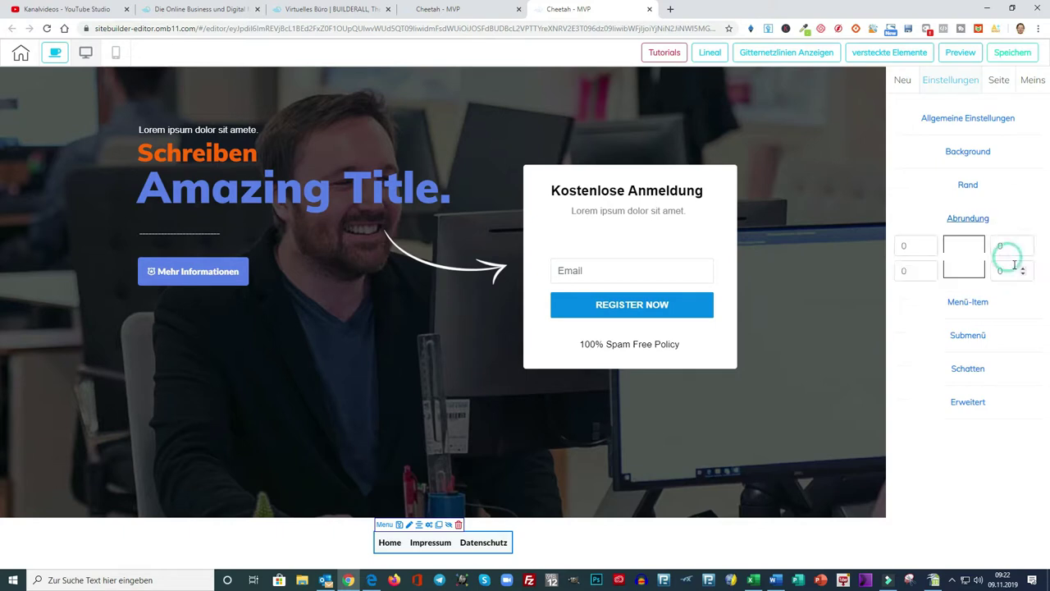
pyautogui.click(539, 547)
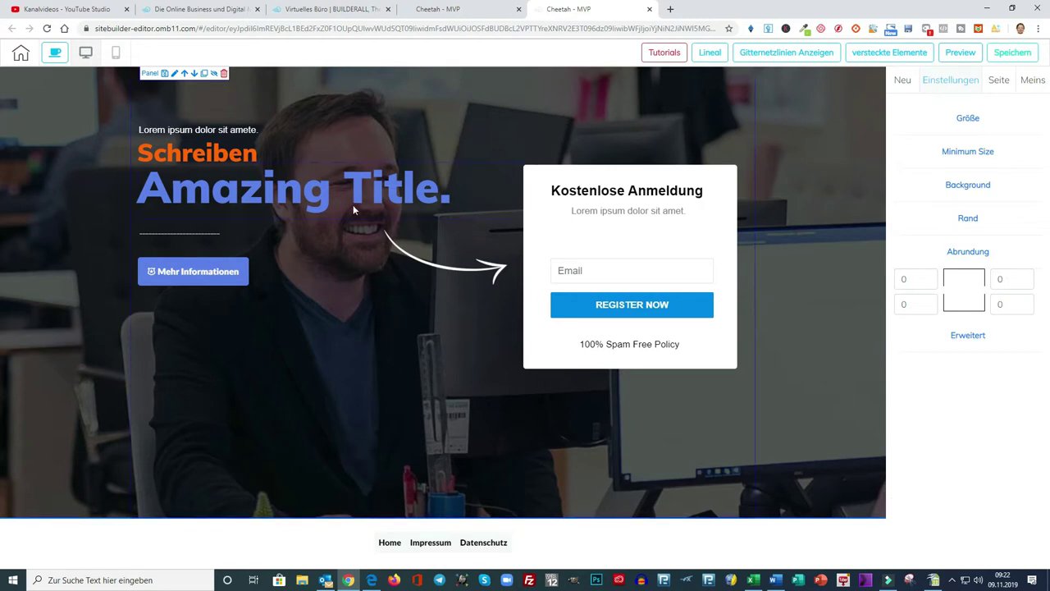
# Browse the ready-made panel templates in the Blocks and Funnel categories.
pyautogui.click(903, 83)
pyautogui.click(926, 104)
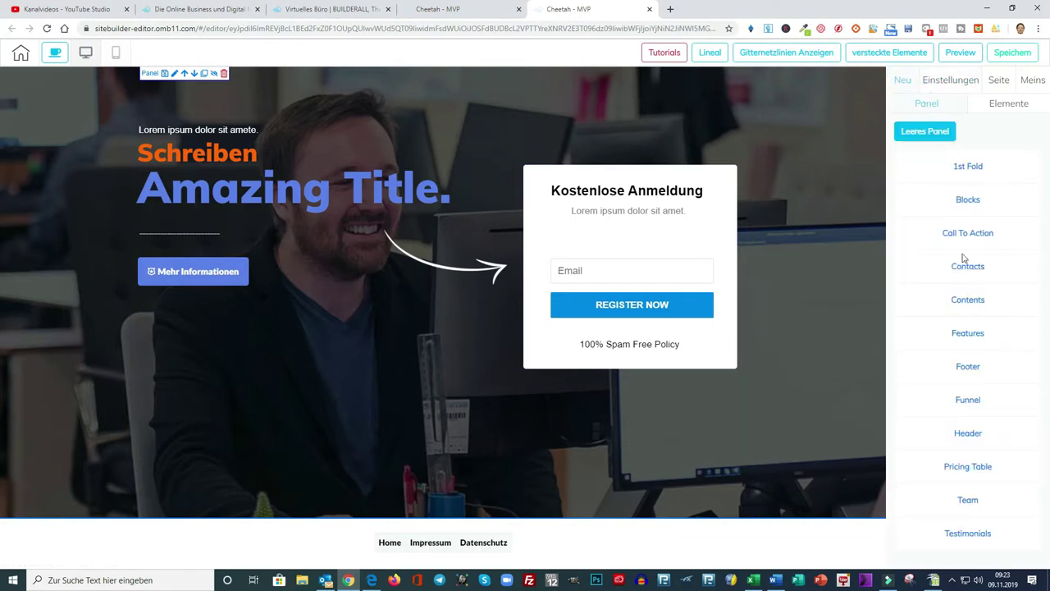
pyautogui.click(965, 202)
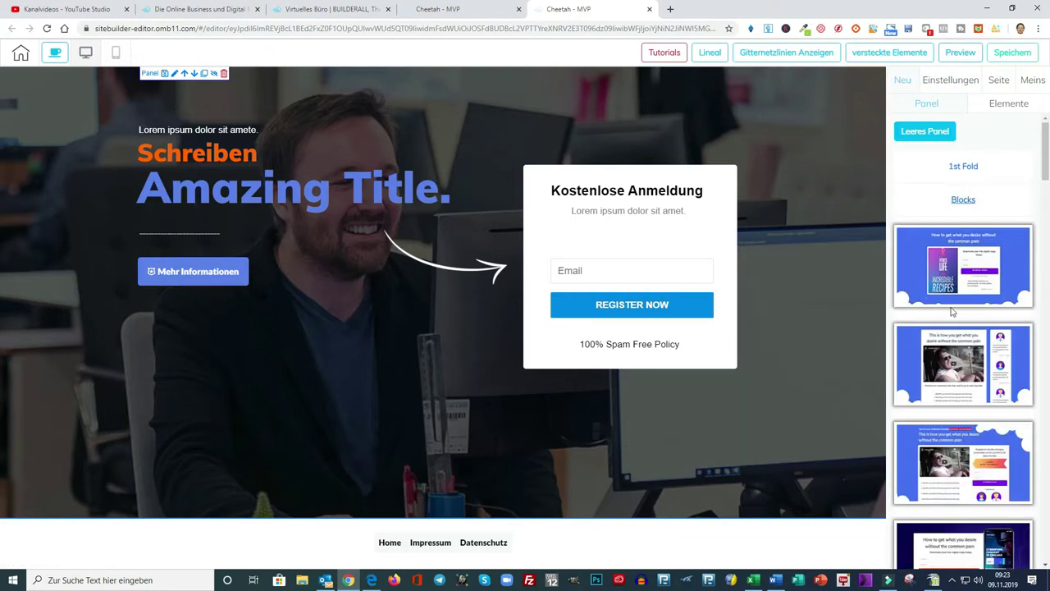
pyautogui.scroll(-10, 948, 361)
pyautogui.scroll(-10, 947, 361)
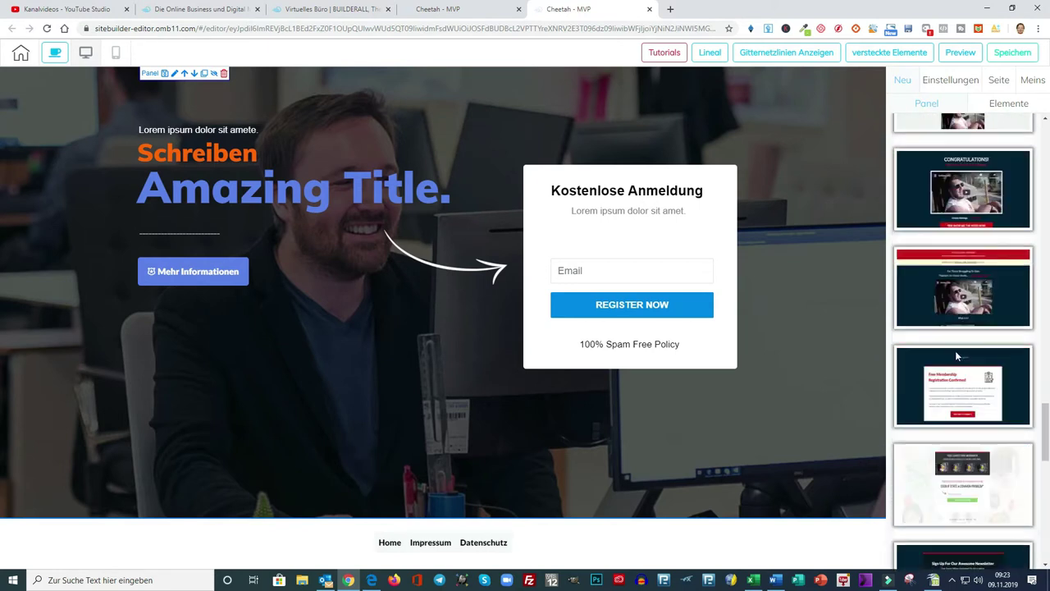
pyautogui.scroll(-8, 956, 355)
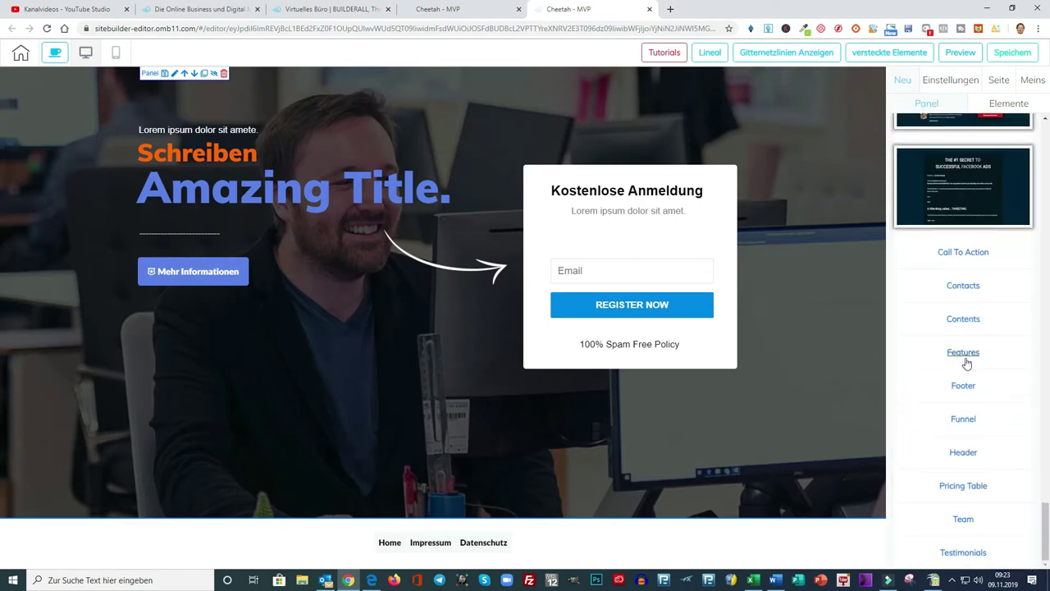
pyautogui.click(964, 420)
pyautogui.scroll(-3, 966, 393)
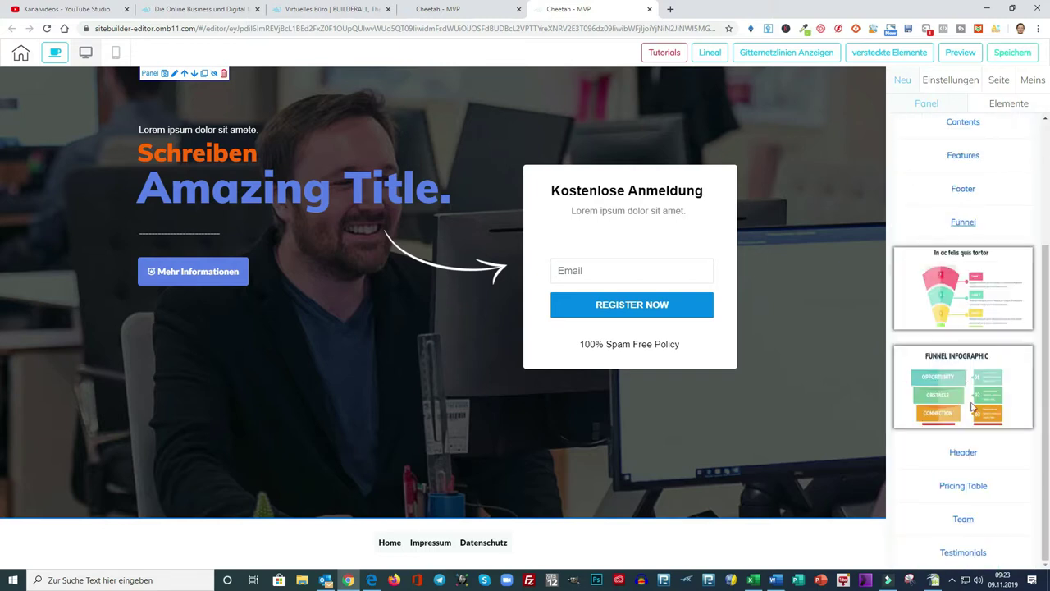
pyautogui.scroll(3, 961, 331)
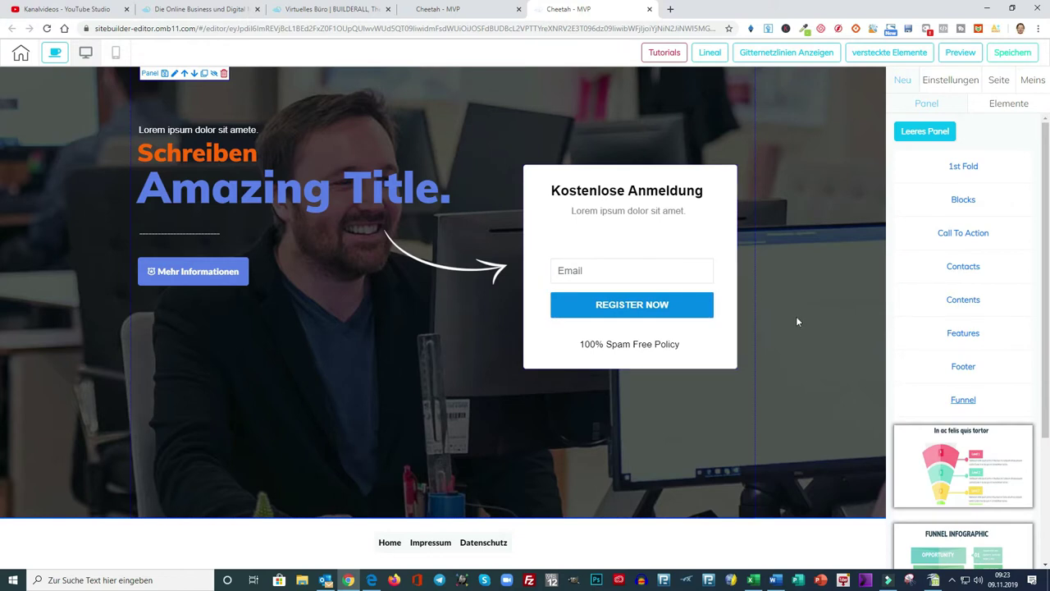
pyautogui.scroll(-3, 952, 353)
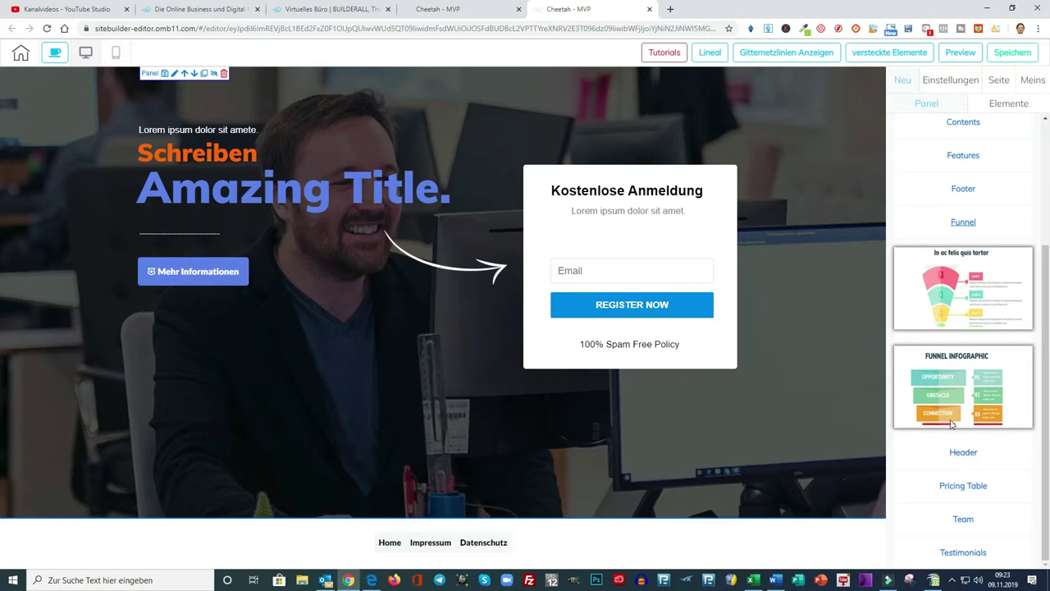
# Insert the bright blue header template with the home and menu 1–4 items from the Header panel category.
pyautogui.click(962, 451)
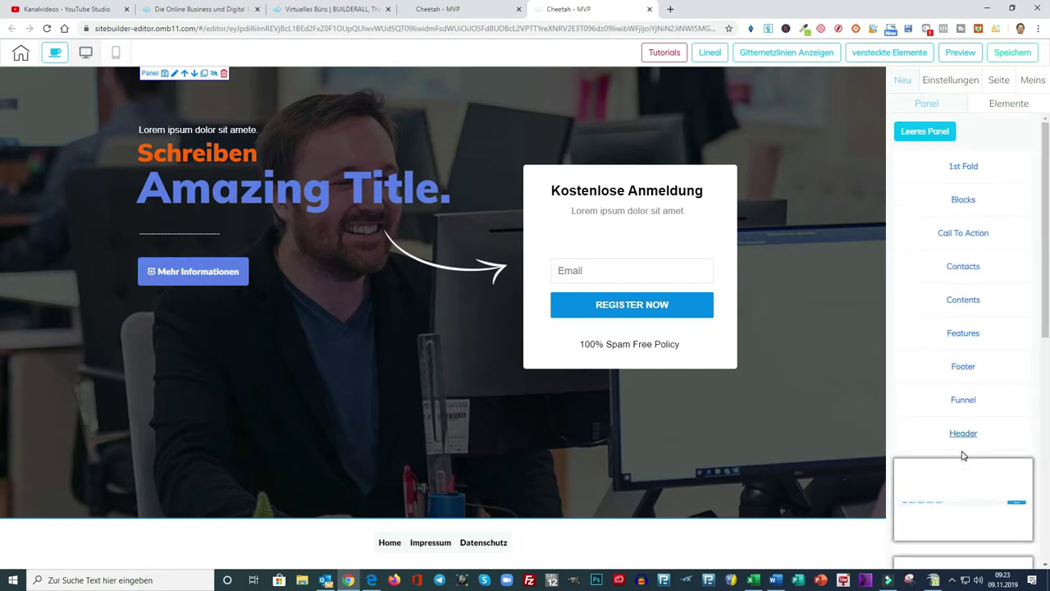
pyautogui.scroll(-3, 943, 423)
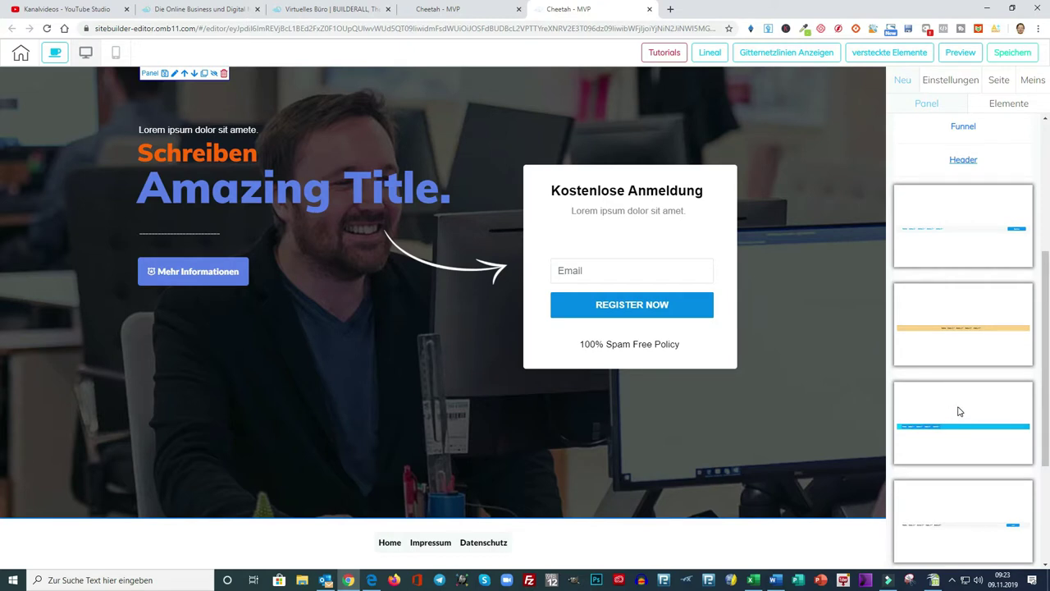
pyautogui.scroll(-3, 960, 412)
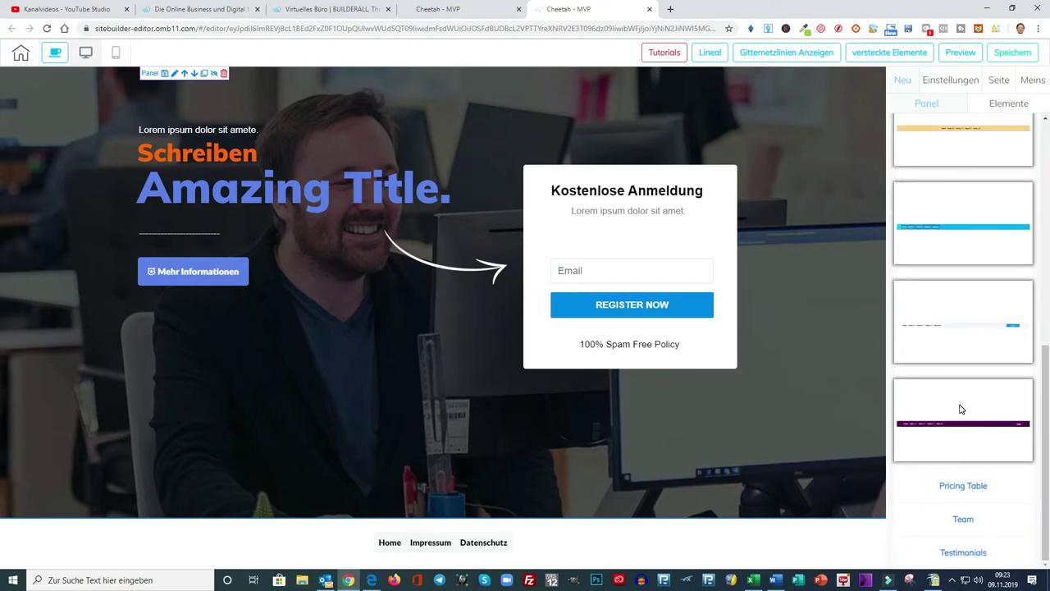
pyautogui.scroll(1, 960, 414)
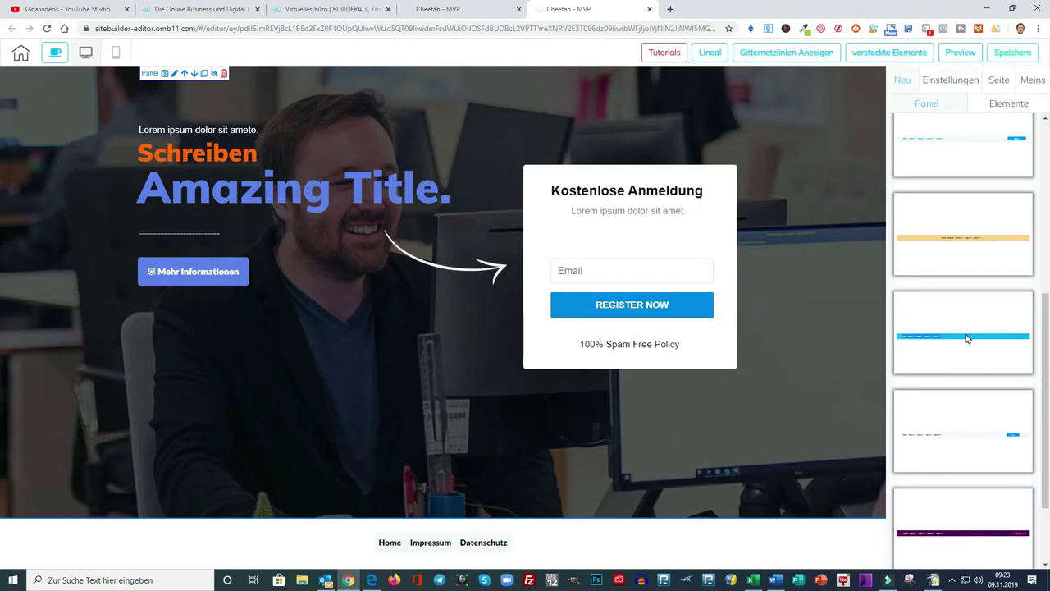
pyautogui.click(967, 337)
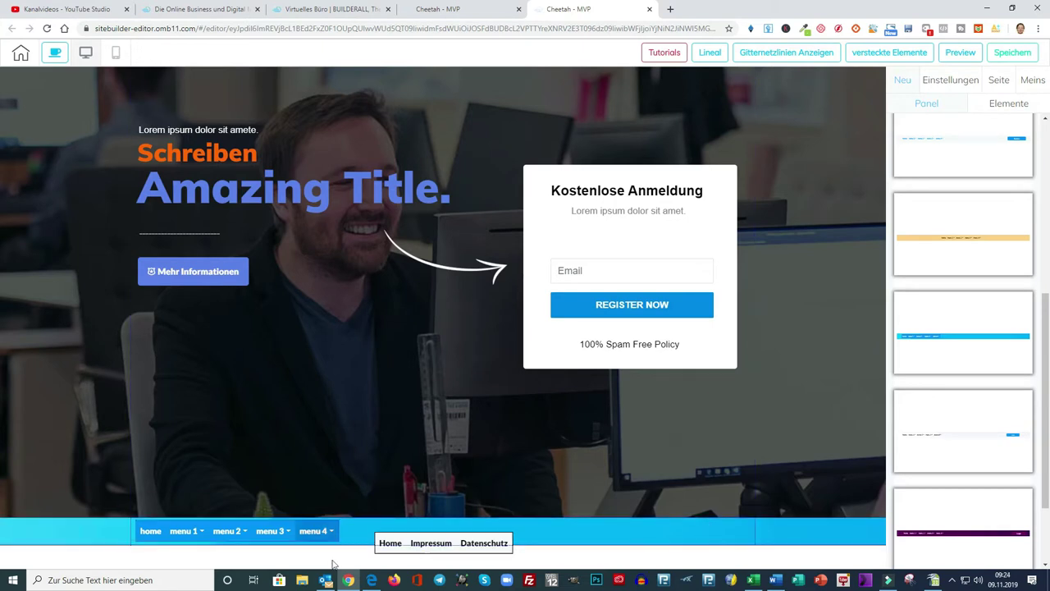
# Move the new blue header panel up above the dark panel and check its placement on the page.
pyautogui.click(97, 533)
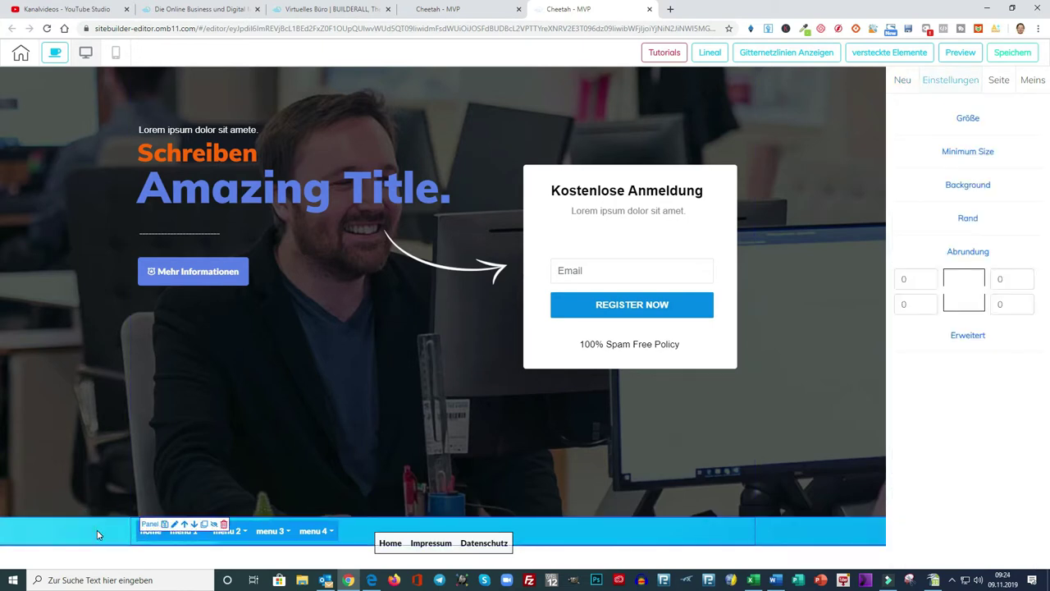
pyautogui.click(184, 525)
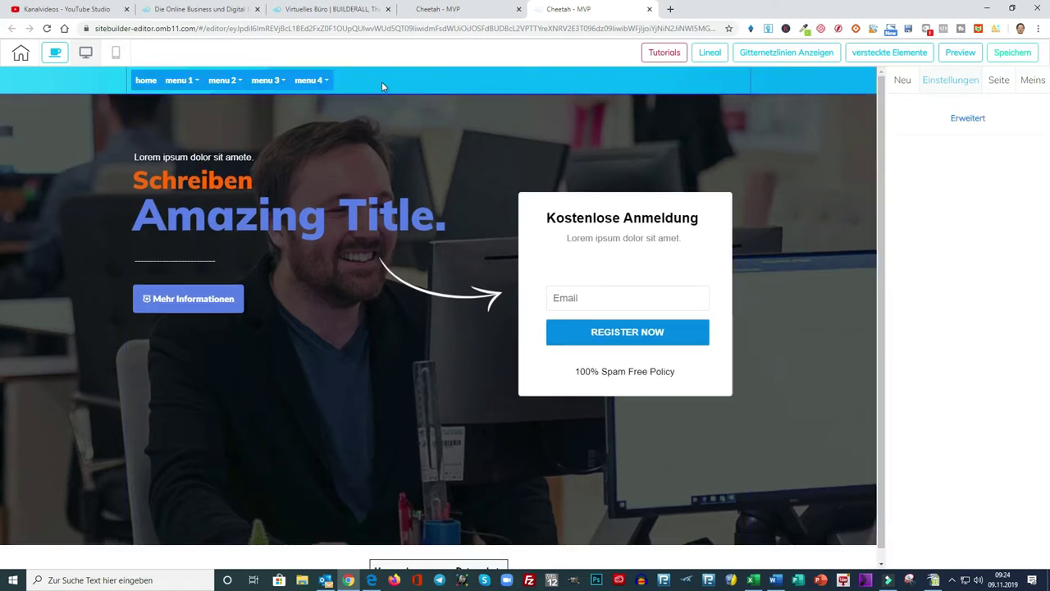
pyautogui.scroll(-1, 427, 98)
pyautogui.scroll(1, 443, 105)
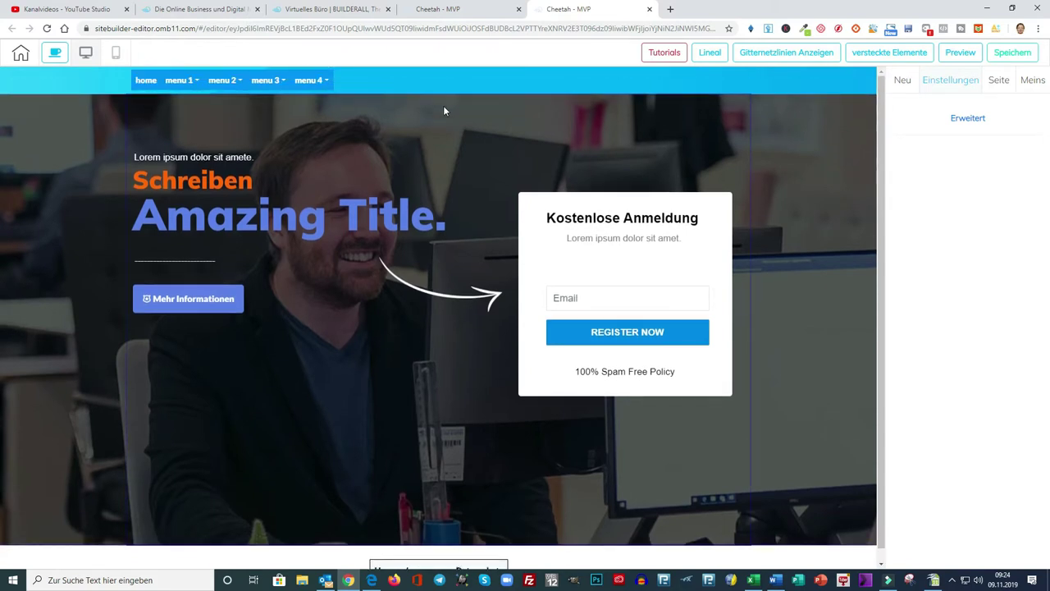
pyautogui.scroll(-1, 402, 123)
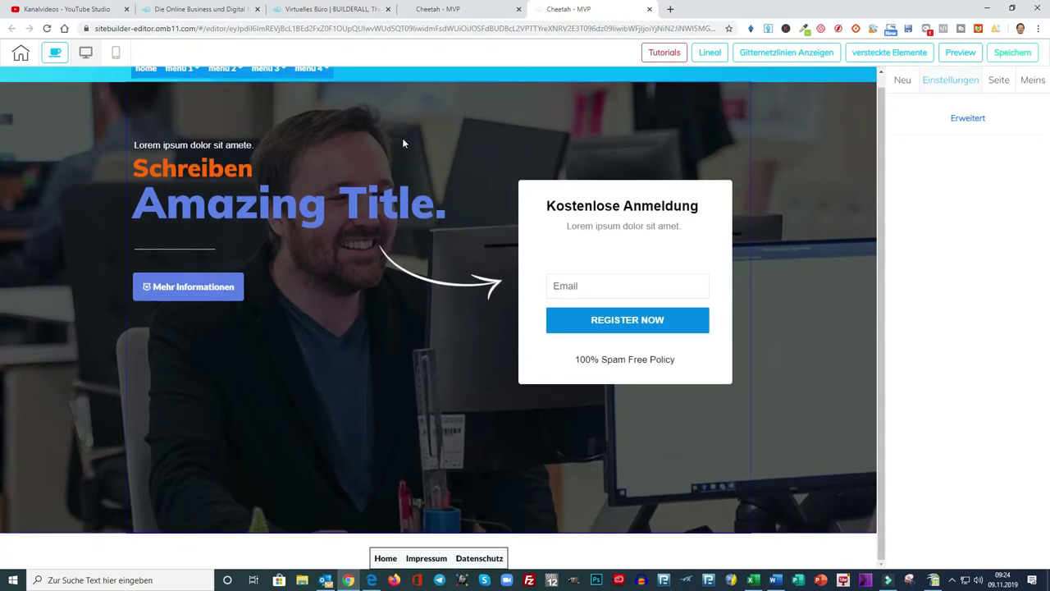
pyautogui.scroll(1, 402, 138)
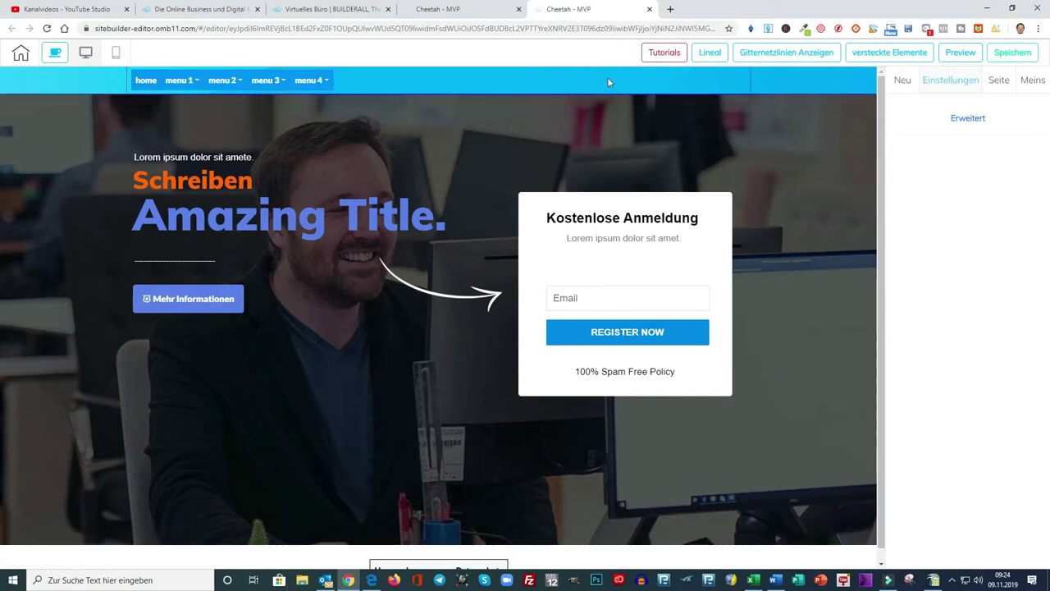
# Look up the Image element among the elements available for insertion.
pyautogui.click(901, 79)
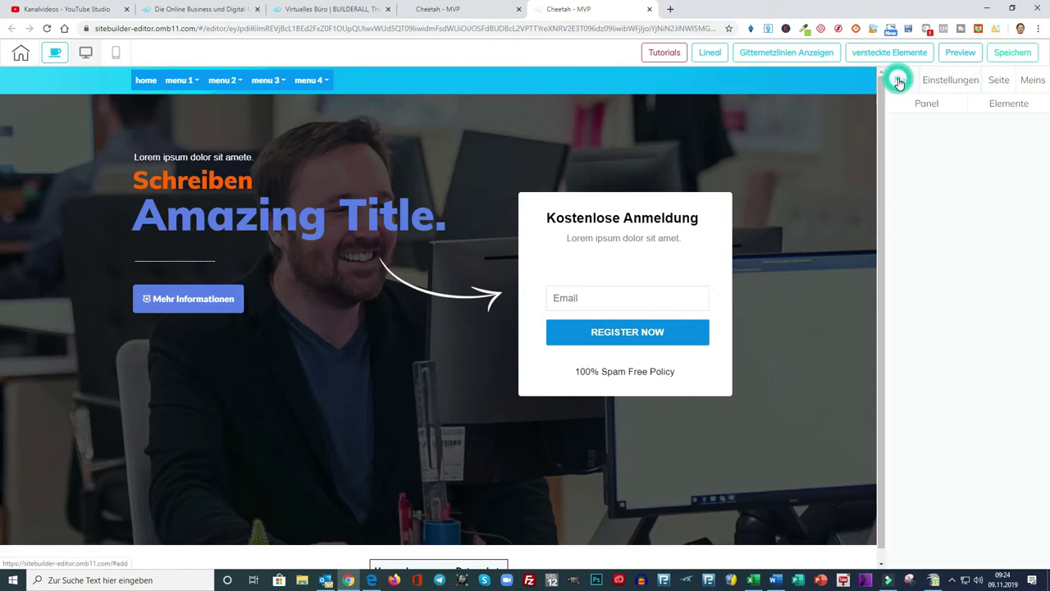
pyautogui.click(1000, 105)
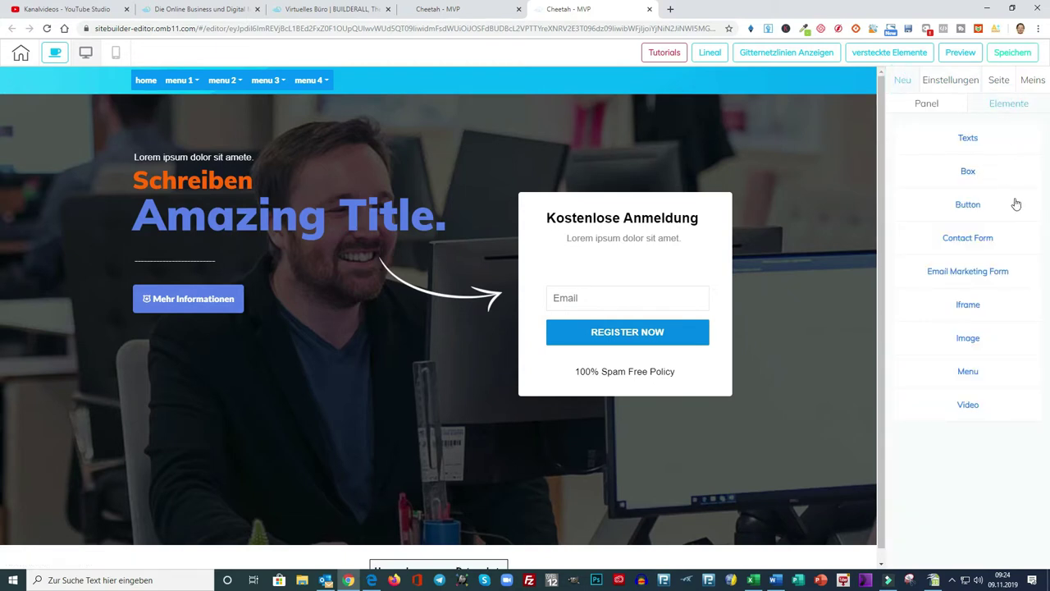
pyautogui.click(968, 339)
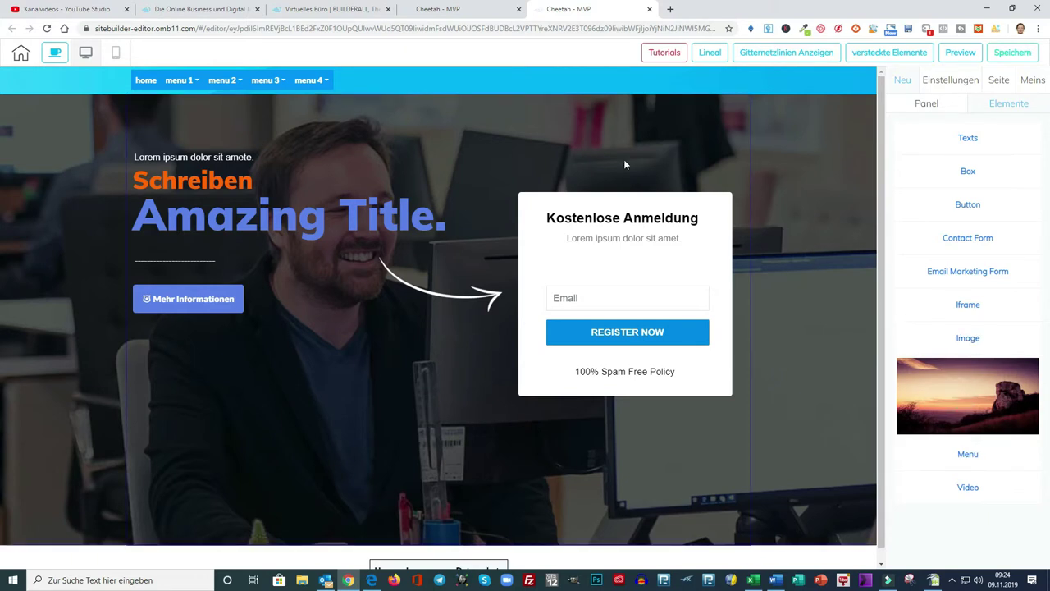
# Move the menu inside the blue header panel towards the middle, freeing the space before it.
pyautogui.click(233, 79)
pyautogui.click(174, 79)
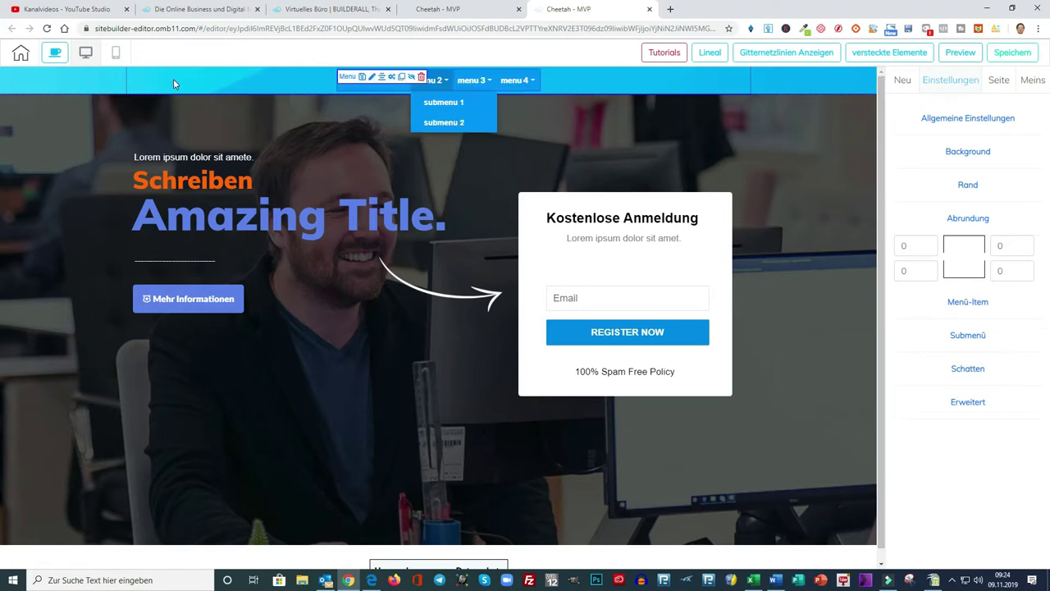
pyautogui.click(251, 81)
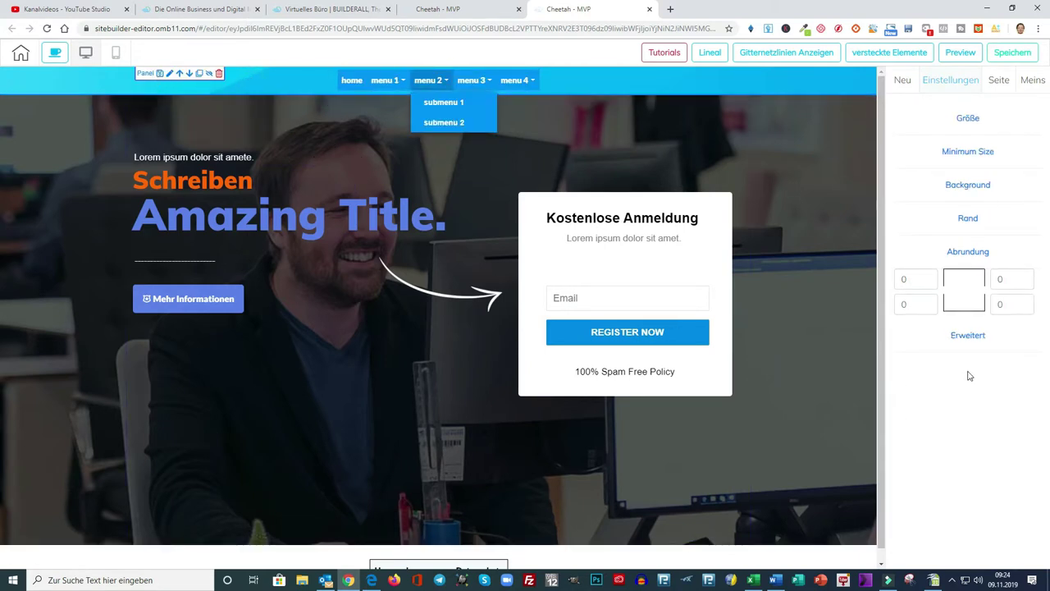
pyautogui.click(387, 307)
pyautogui.scroll(-1, 402, 390)
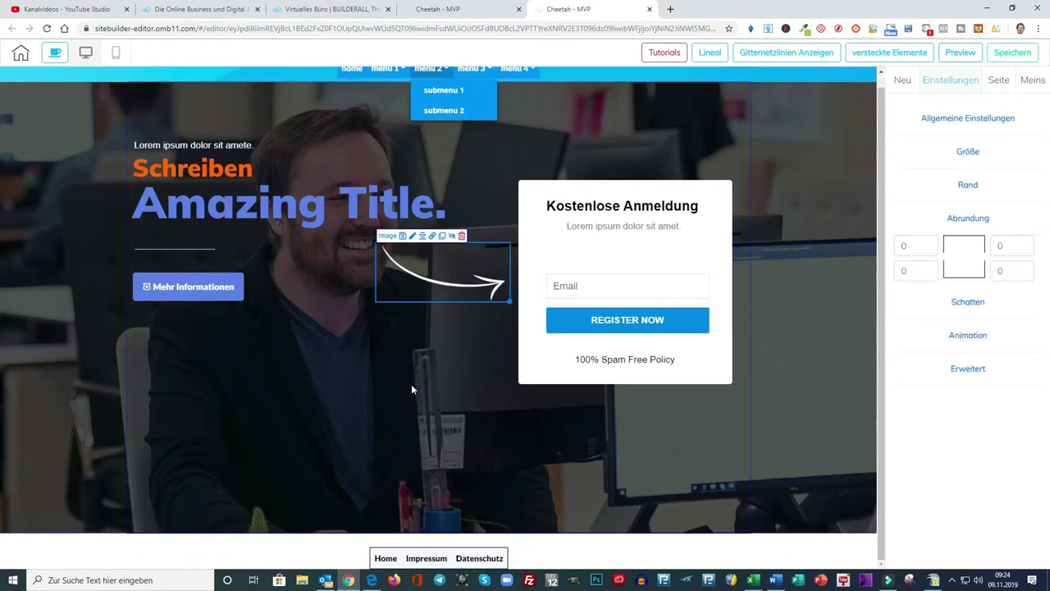
pyautogui.scroll(1, 402, 379)
# Insert an image element into the dark panel, below the title and beside the sign-up form.
pyautogui.click(181, 79)
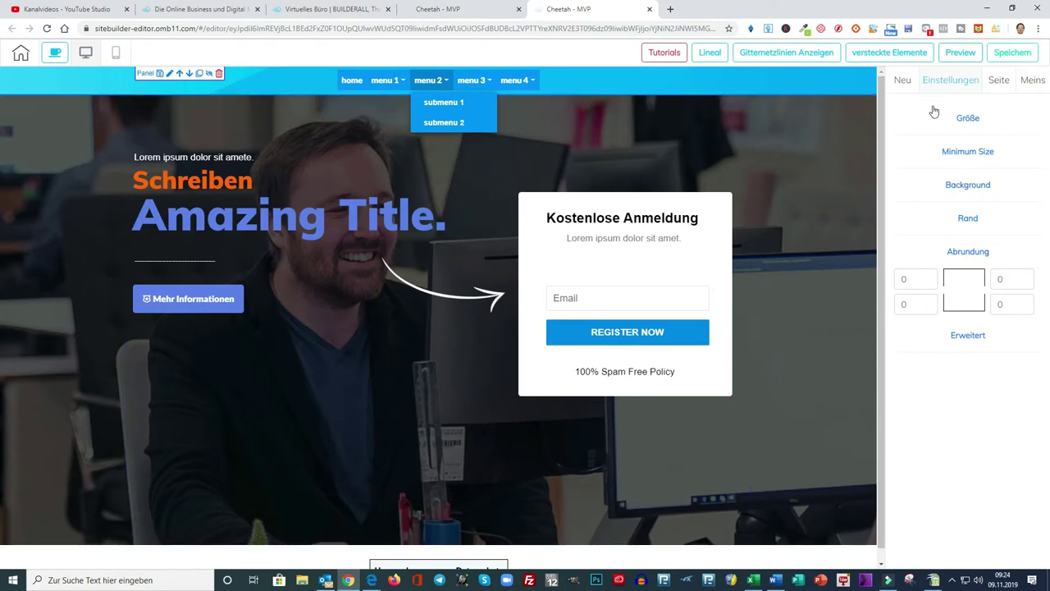
pyautogui.click(902, 82)
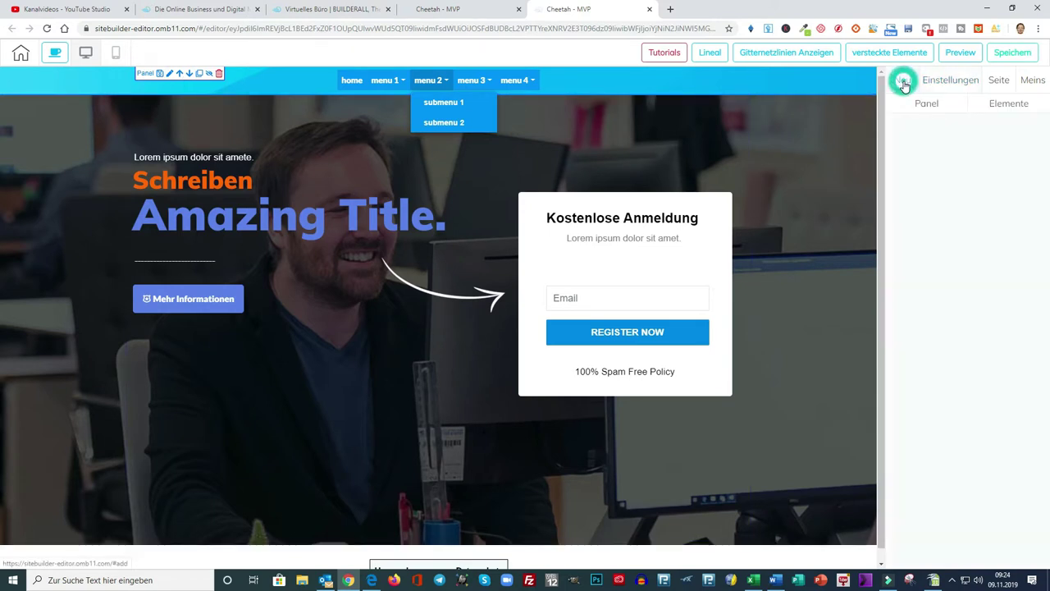
pyautogui.click(1012, 106)
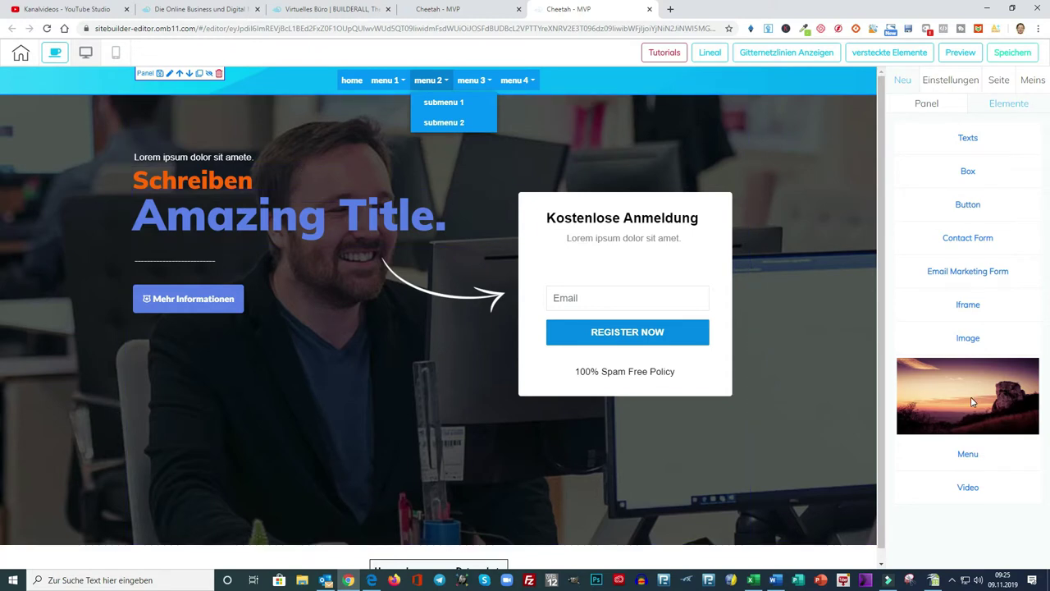
pyautogui.scroll(-1, 451, 351)
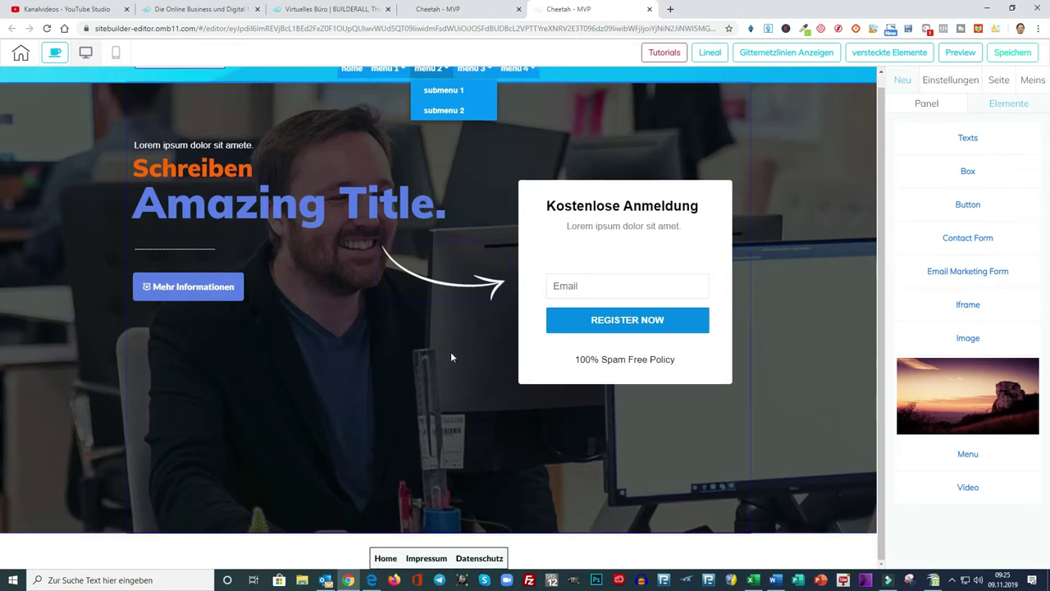
pyautogui.scroll(1, 417, 343)
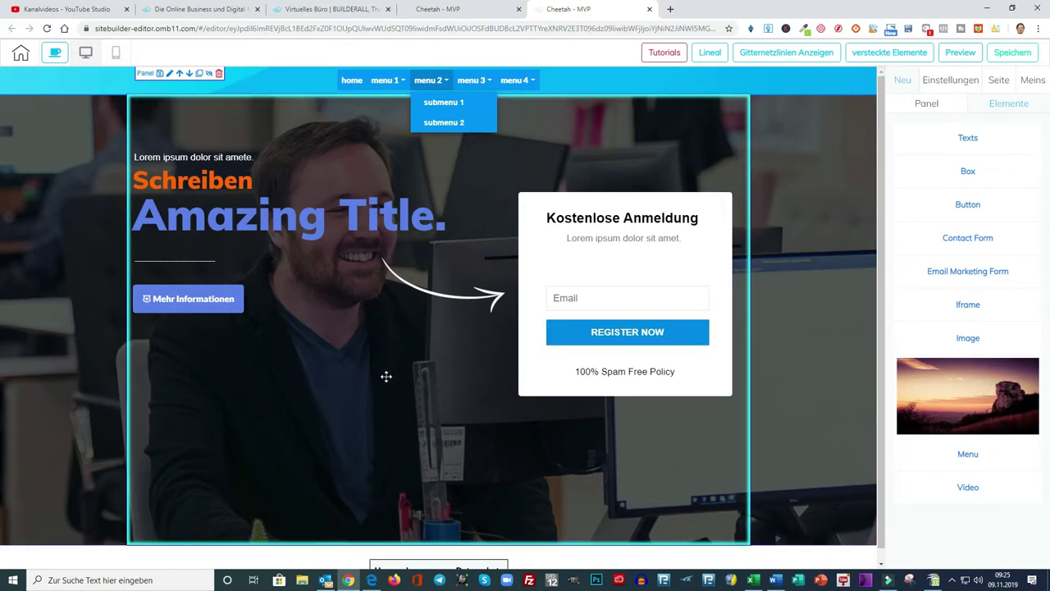
pyautogui.moveTo(380, 379); pyautogui.dragTo(384, 379)
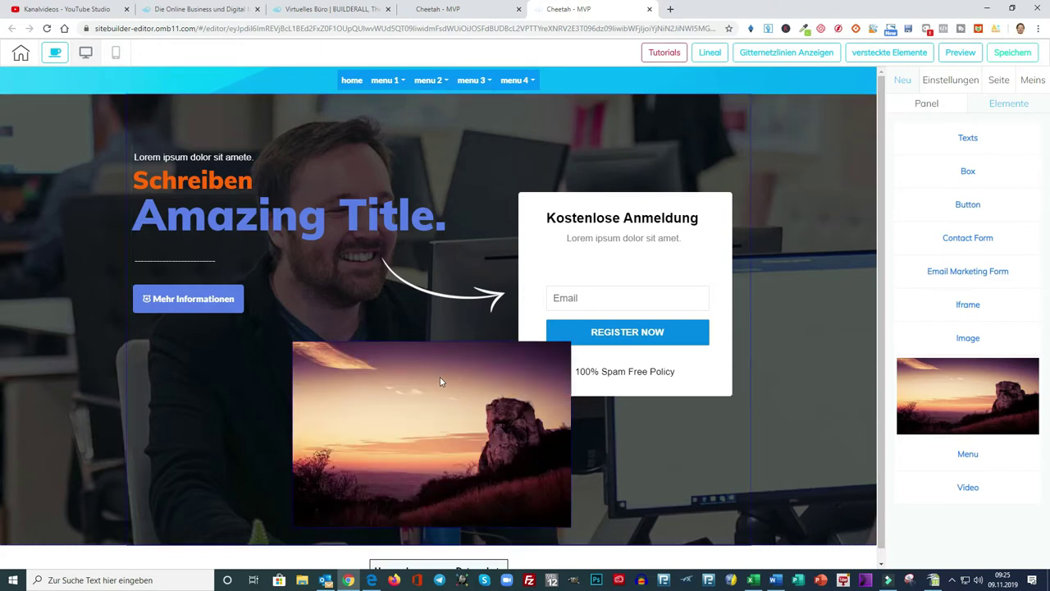
# Replace the placeholder picture of the new image element with the cut-out red Julion logo at the end of the image library.
pyautogui.click(398, 424)
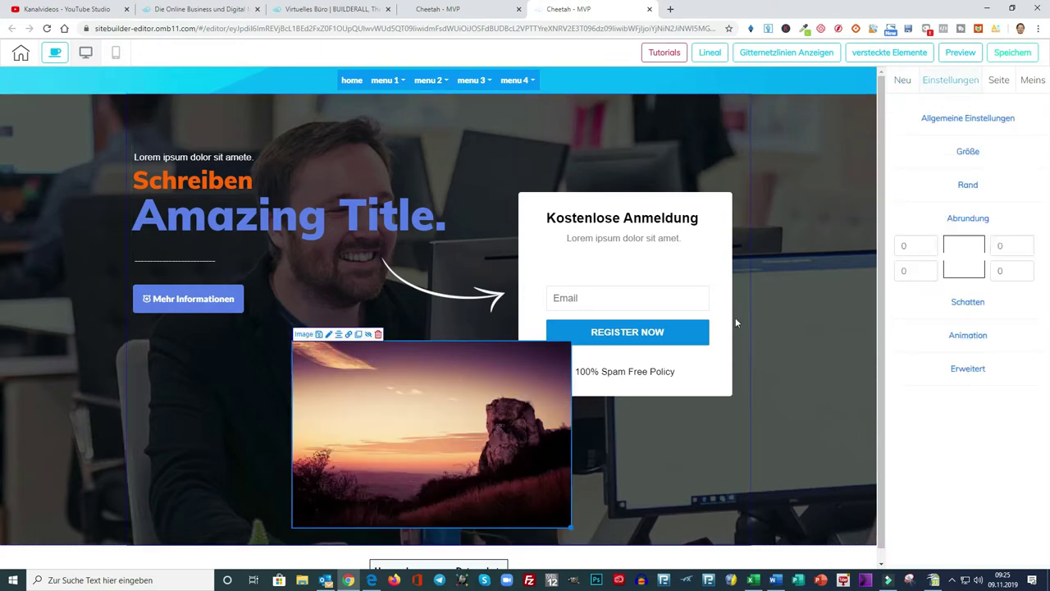
pyautogui.click(983, 120)
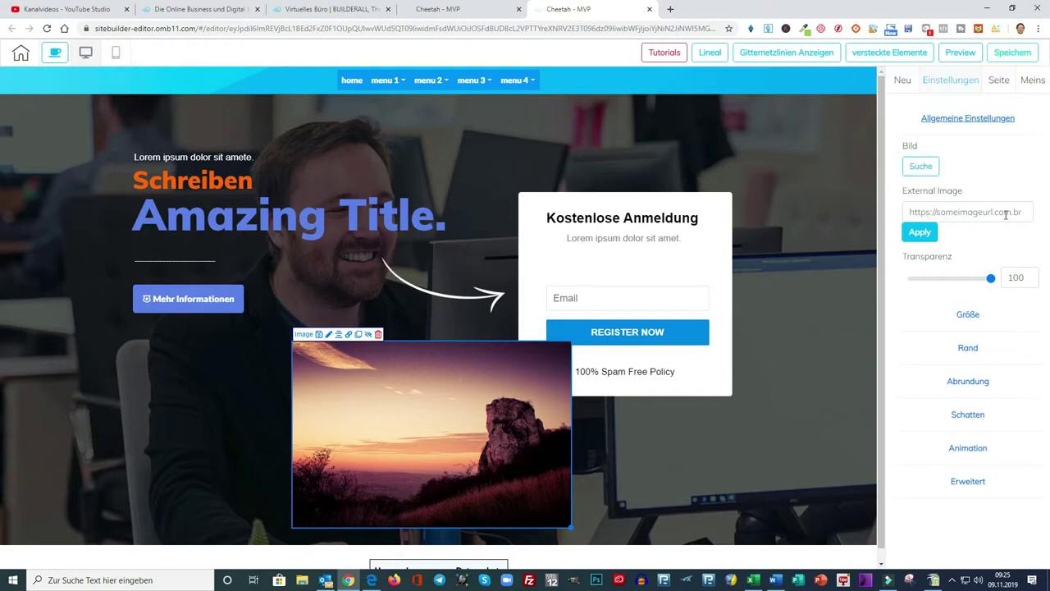
pyautogui.click(920, 165)
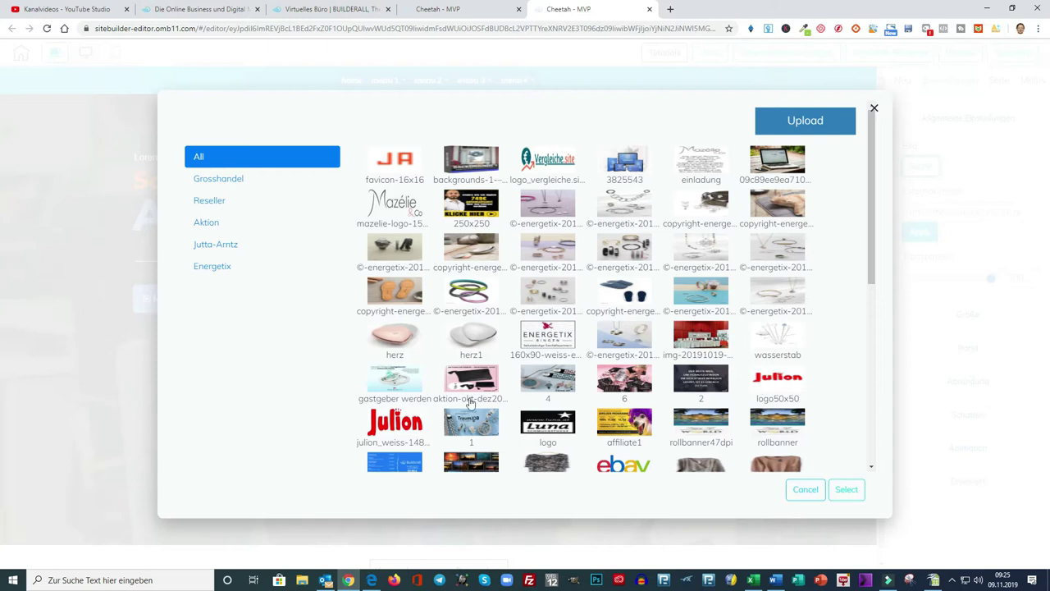
pyautogui.scroll(-5, 870, 279)
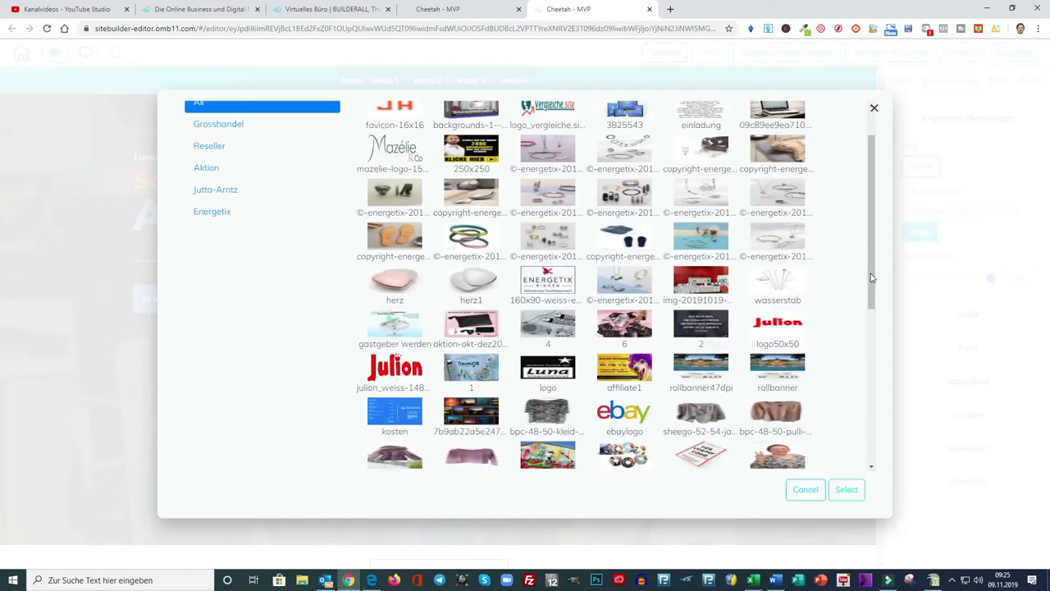
pyautogui.scroll(4, 872, 395)
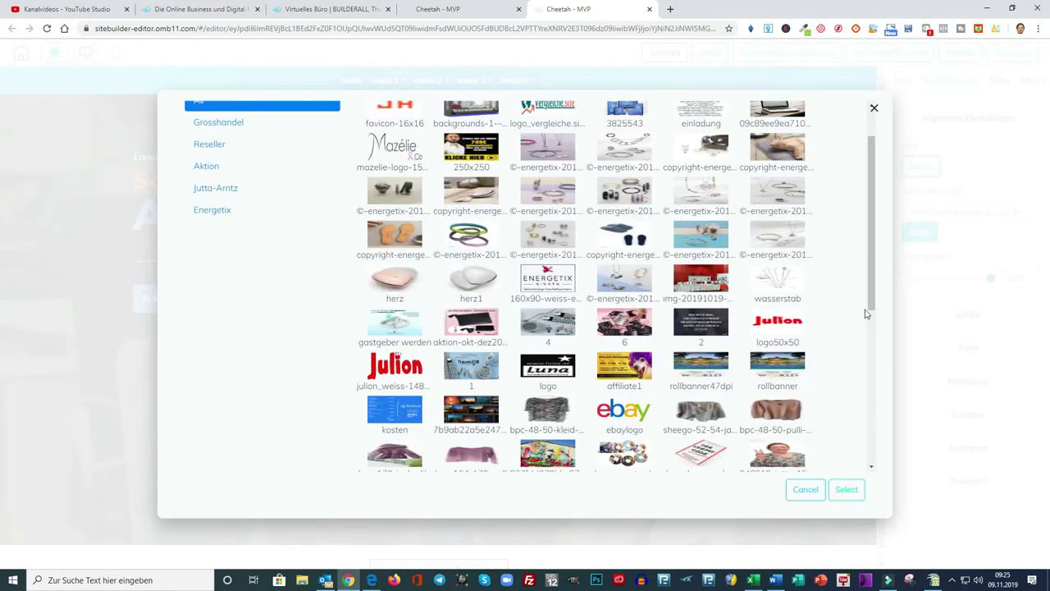
pyautogui.moveTo(869, 305); pyautogui.dragTo(871, 322)
pyautogui.scroll(-4, 893, 419)
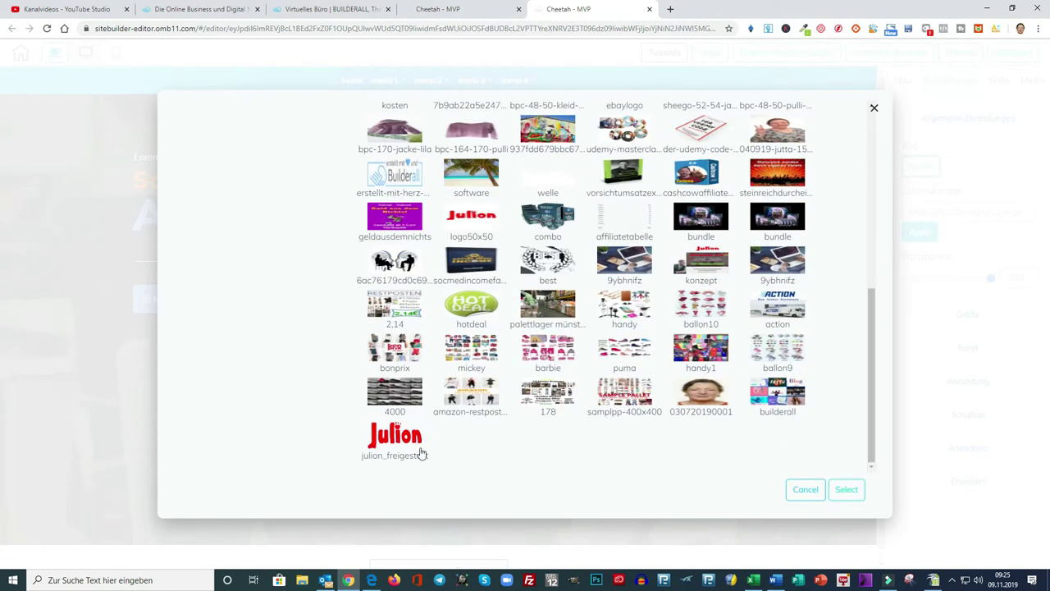
pyautogui.click(384, 443)
pyautogui.click(847, 491)
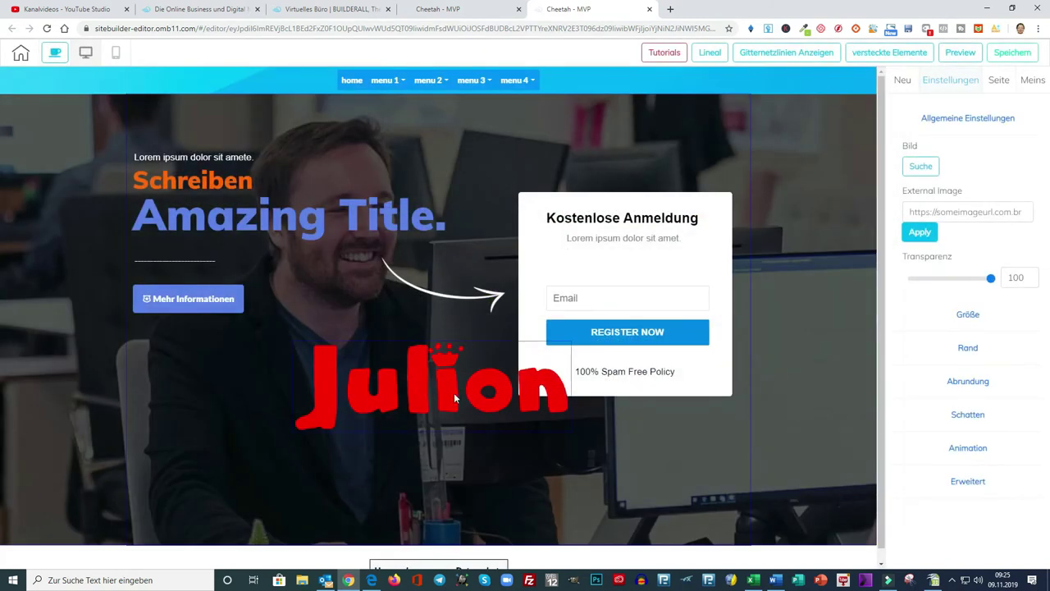
# Reduce the Julion logo's width to fit the header and place it in the blue header panel before the menu.
pyautogui.click(454, 381)
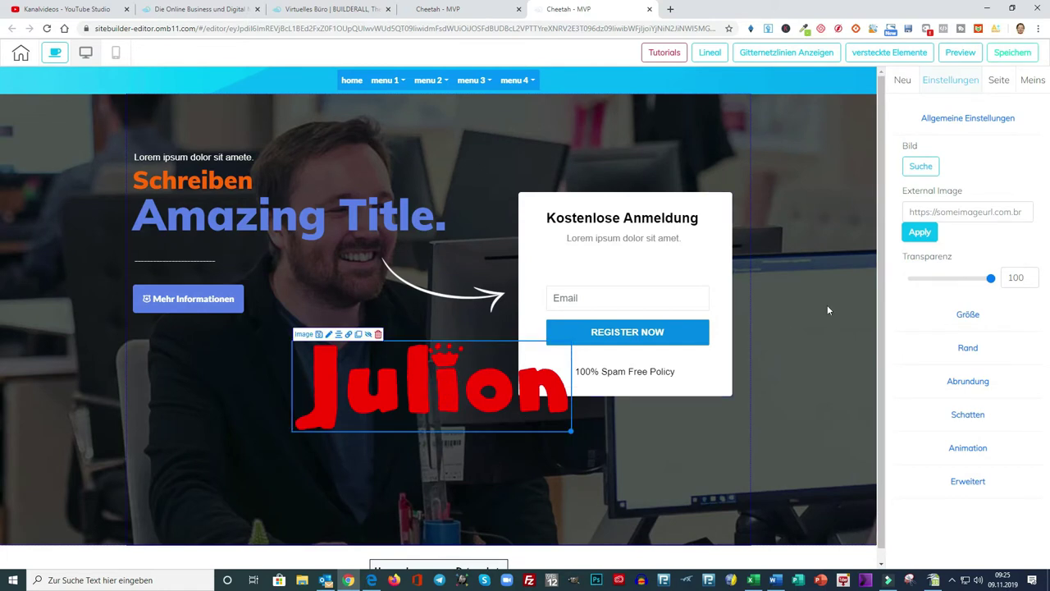
pyautogui.click(968, 316)
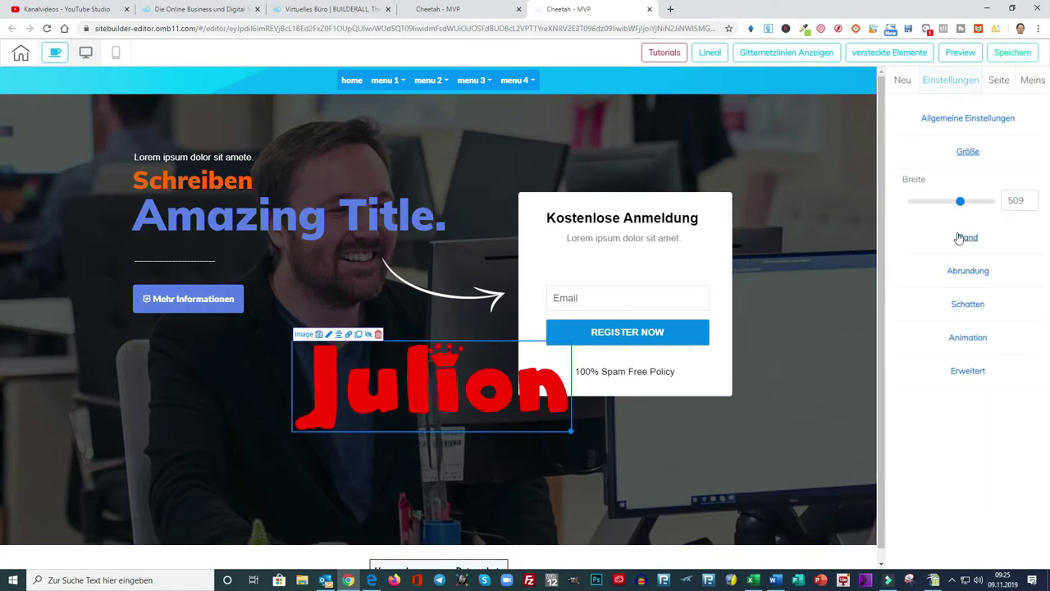
pyautogui.moveTo(965, 205); pyautogui.dragTo(919, 213)
pyautogui.moveTo(327, 355); pyautogui.dragTo(279, 82)
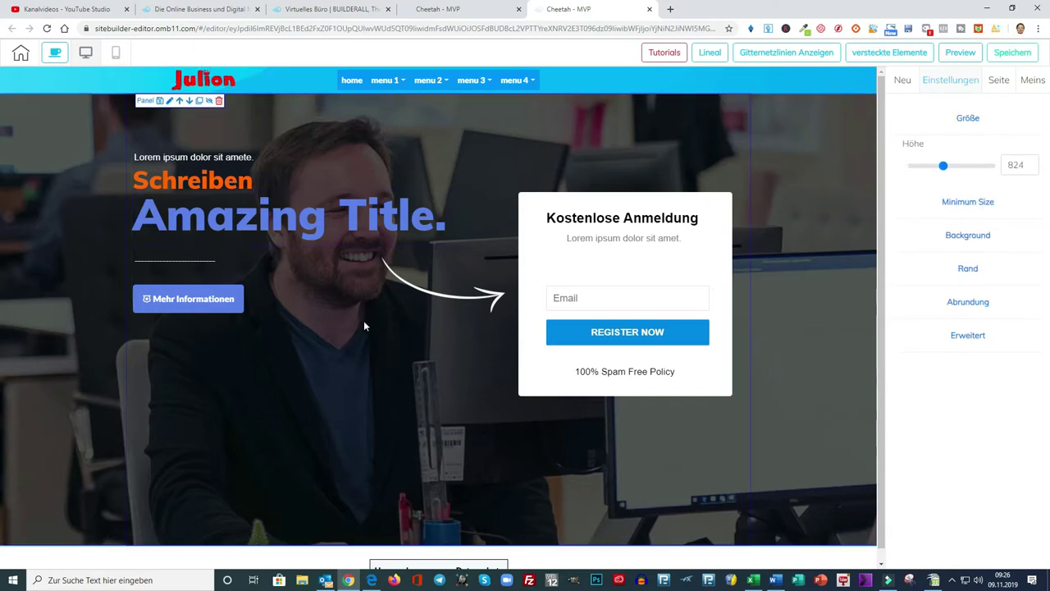
# Save the blue header panel with logo and menu as a default element described as "Header klein".
pyautogui.click(320, 392)
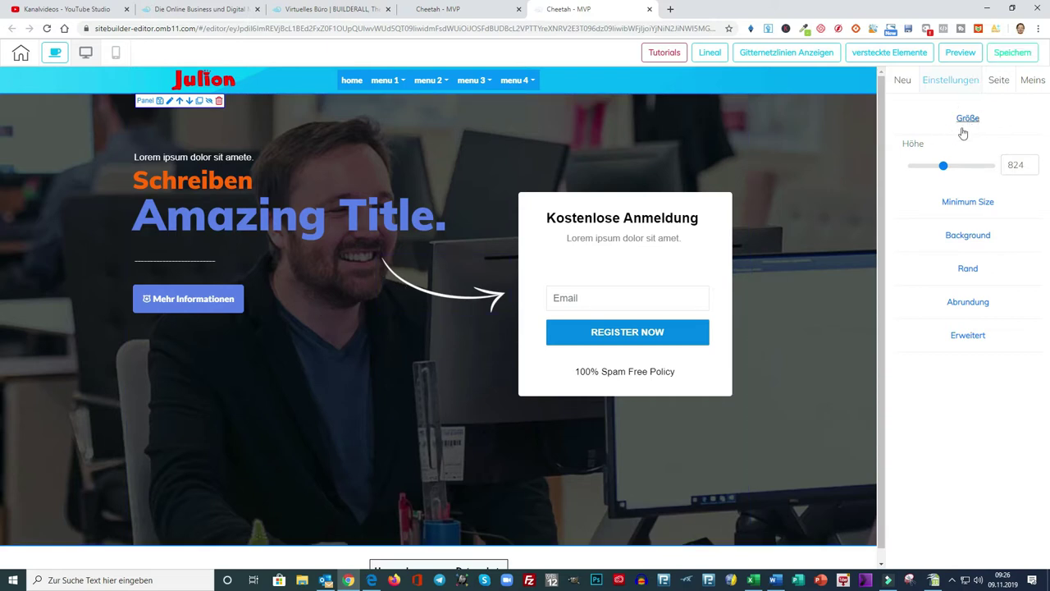
pyautogui.click(903, 83)
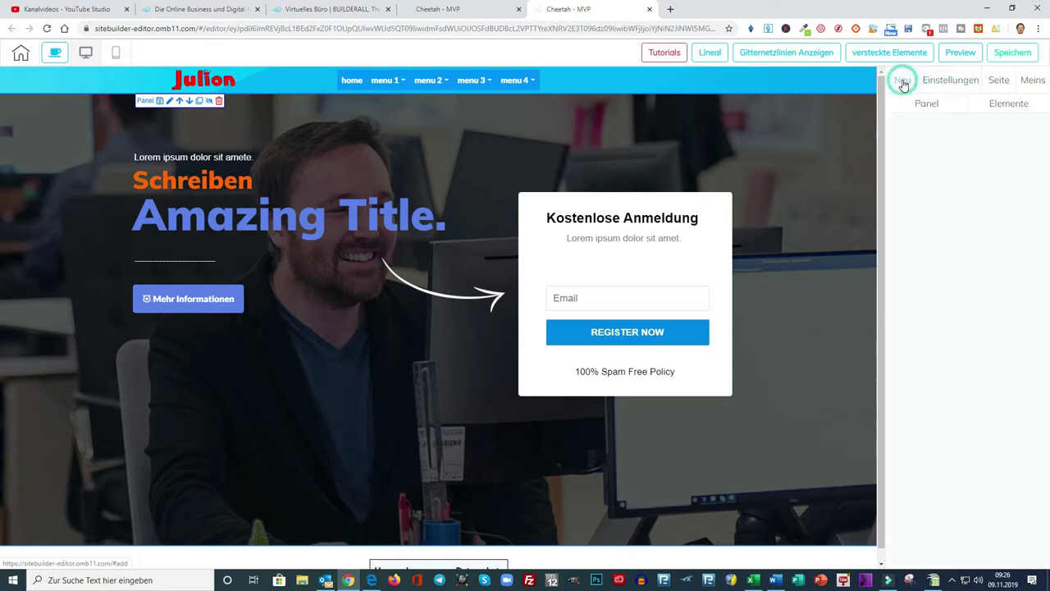
pyautogui.click(146, 82)
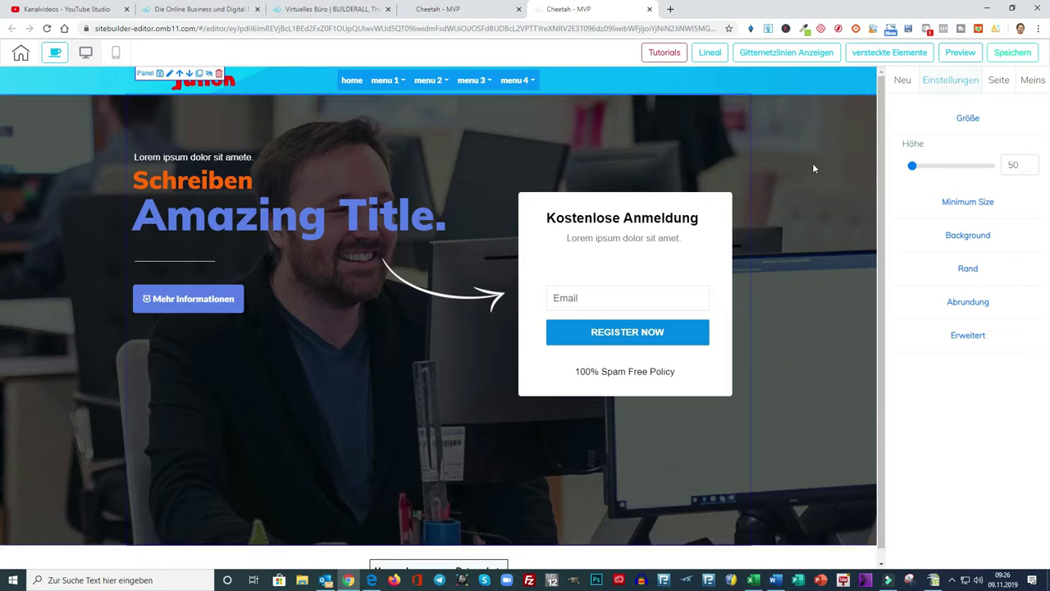
pyautogui.click(968, 334)
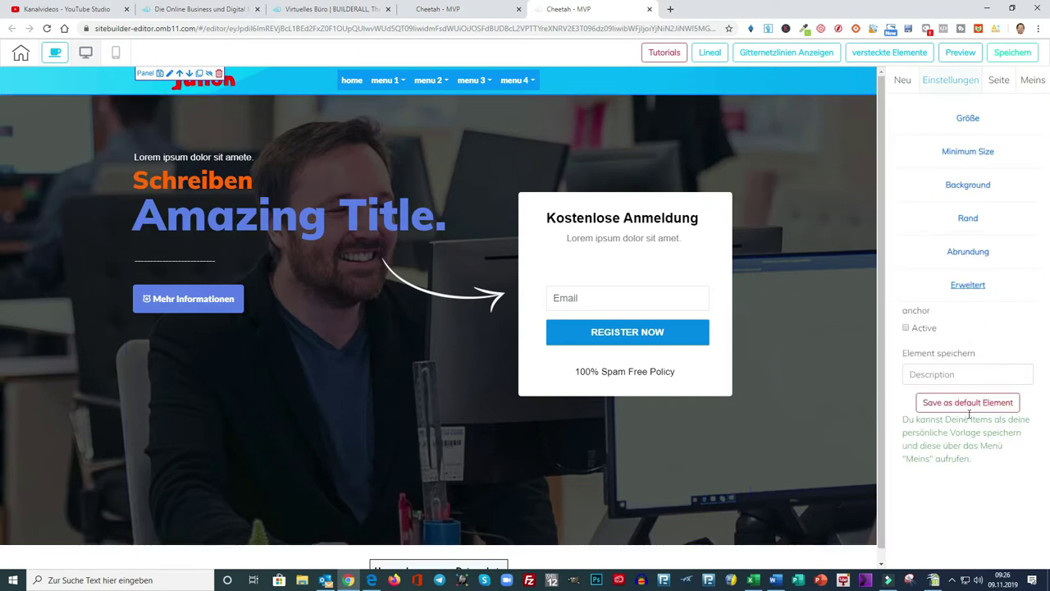
pyautogui.click(963, 374)
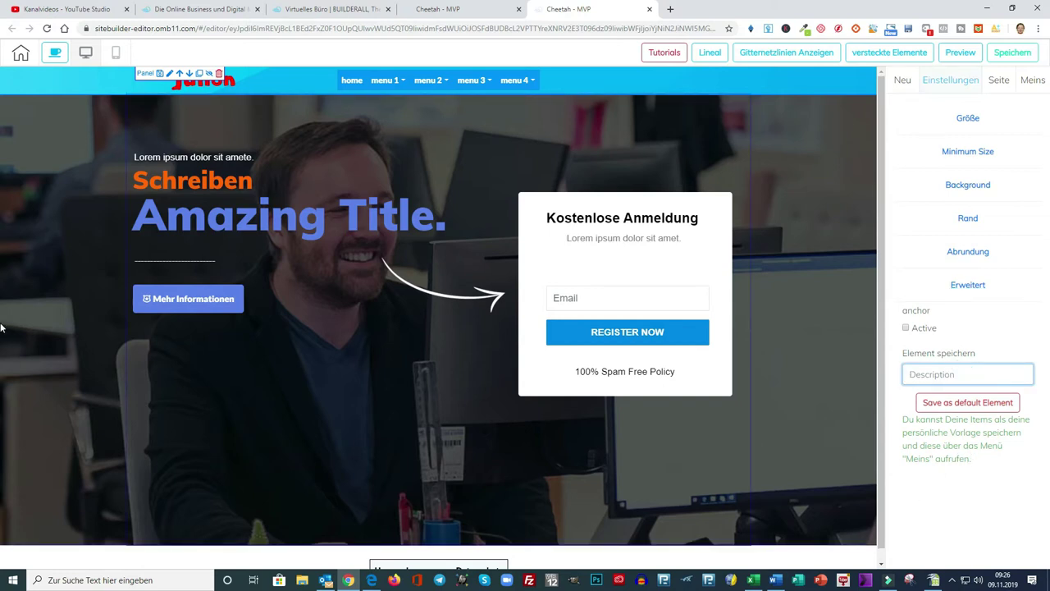
pyautogui.write('Header klein')
pyautogui.click(966, 407)
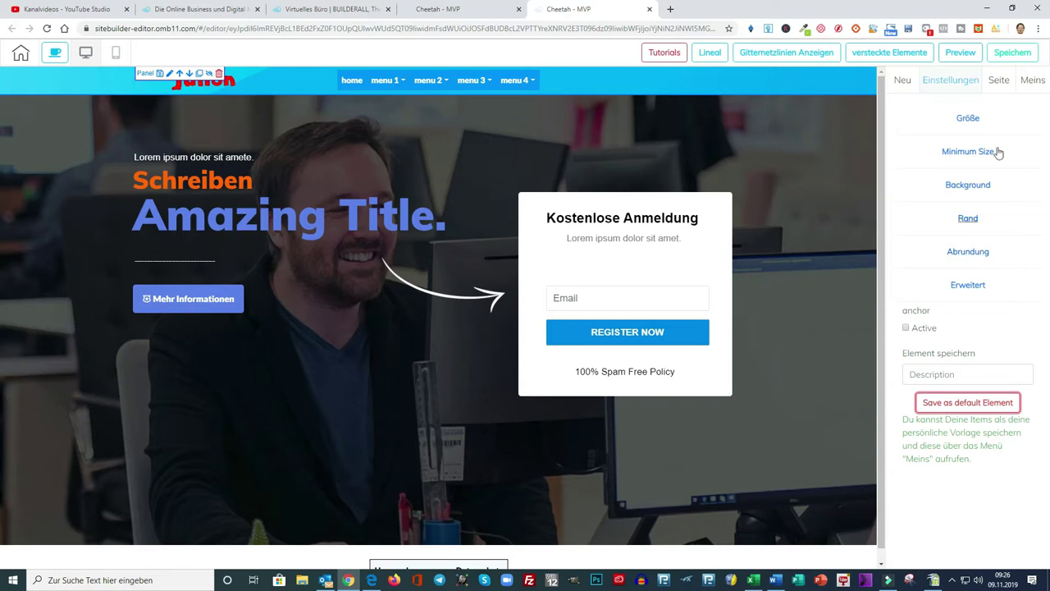
# Look through the personal elements and panels for the saved header template.
pyautogui.click(1033, 81)
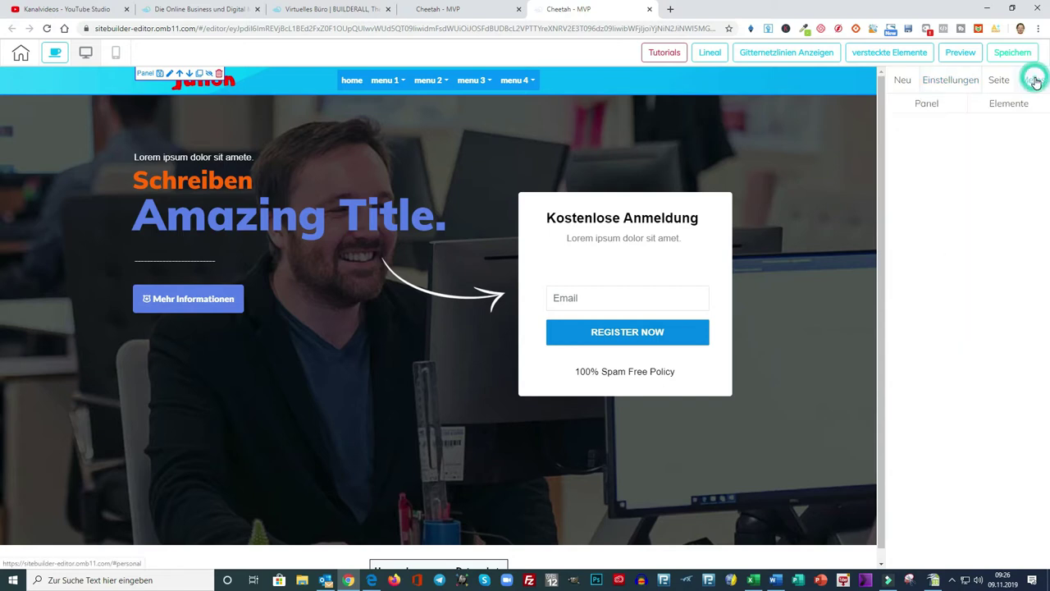
pyautogui.click(1007, 106)
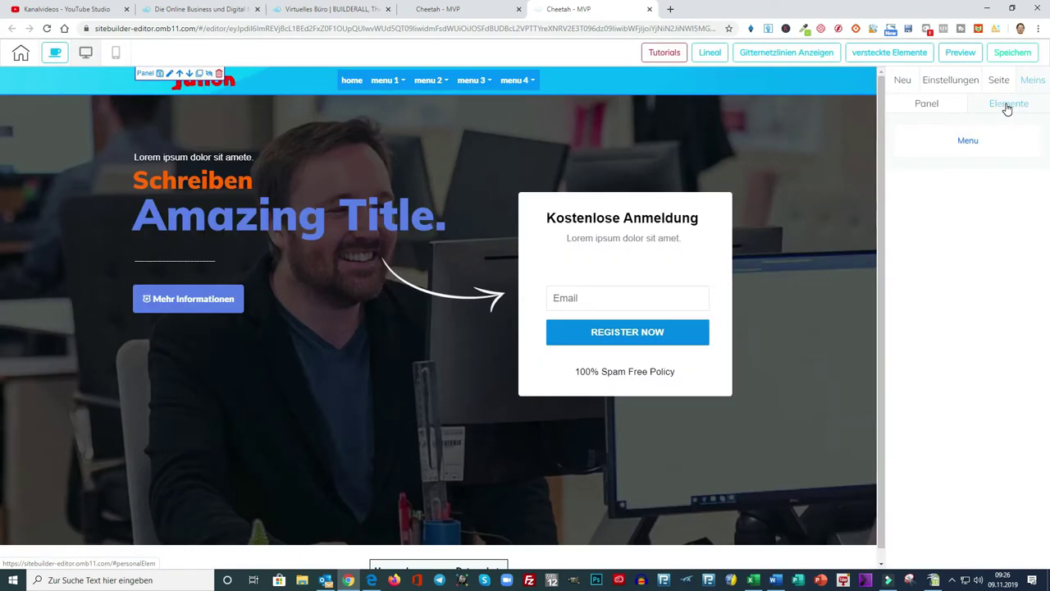
pyautogui.click(969, 142)
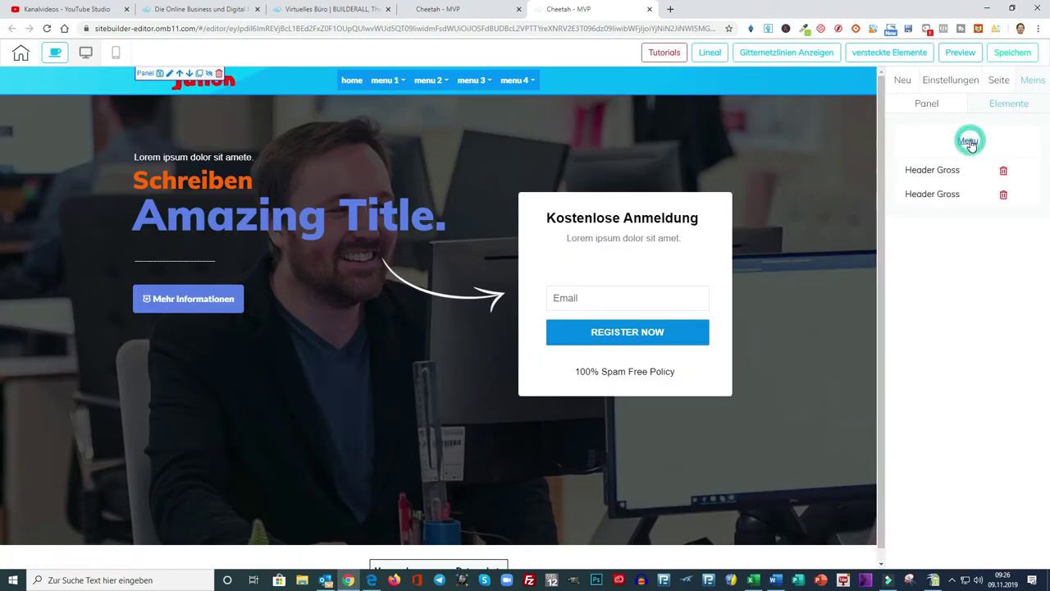
pyautogui.click(927, 105)
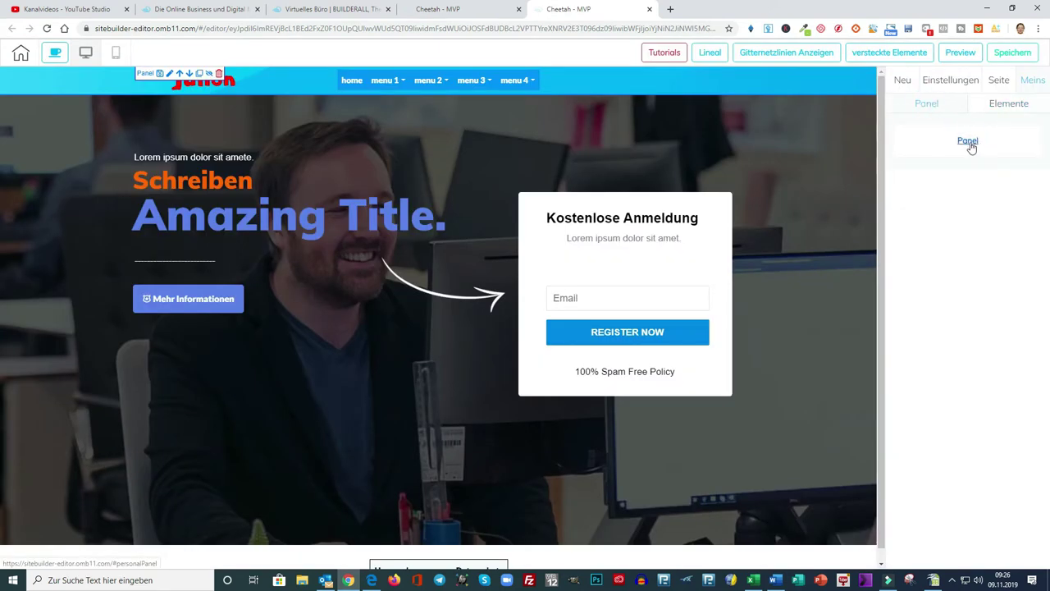
pyautogui.click(969, 144)
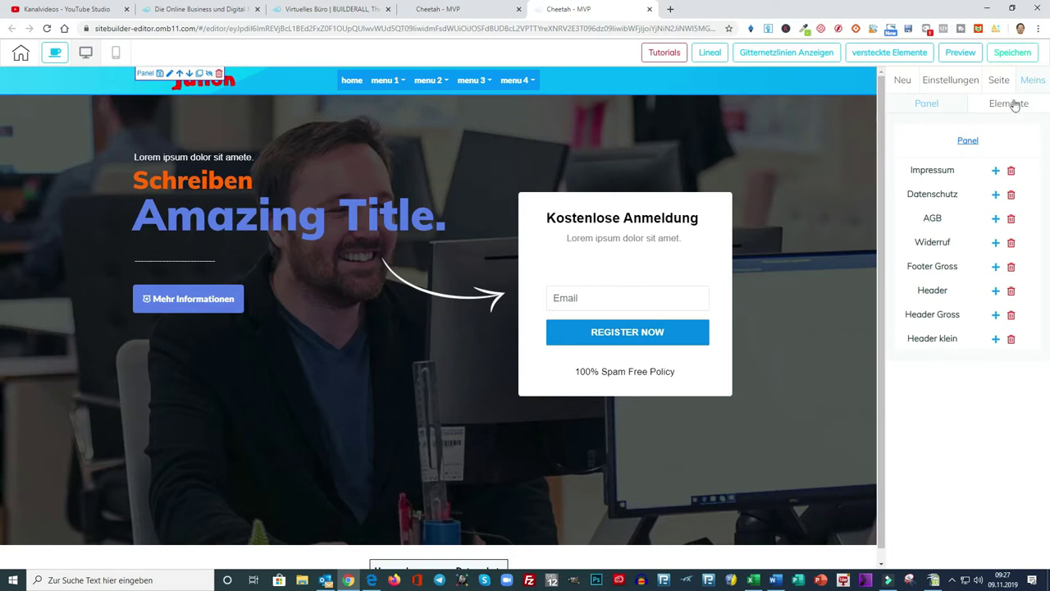
# Review the page-wide font settings for all text styles from h1 down to the paragraph style.
pyautogui.click(999, 79)
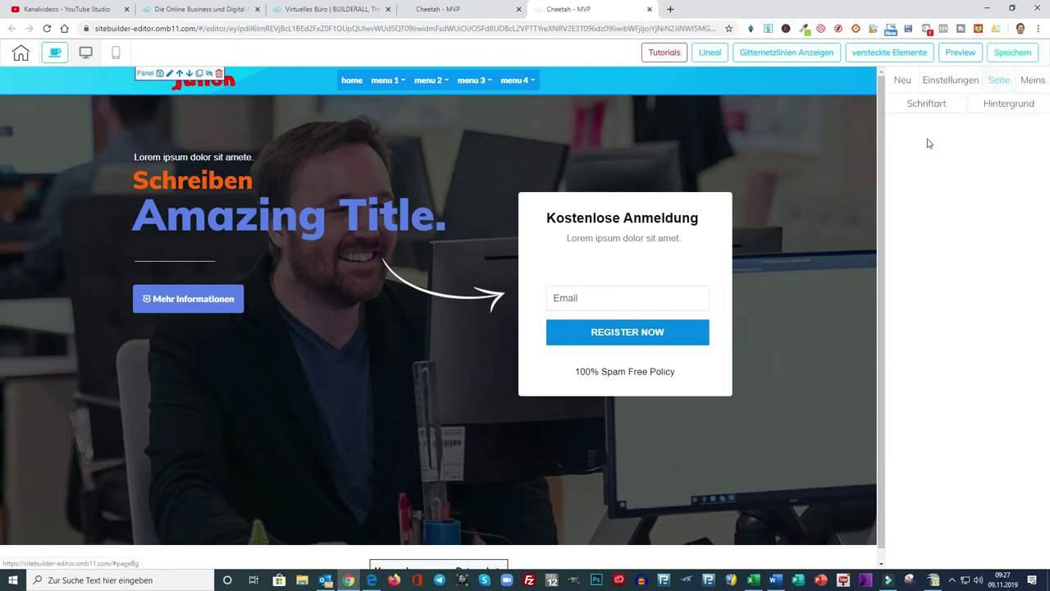
pyautogui.click(920, 103)
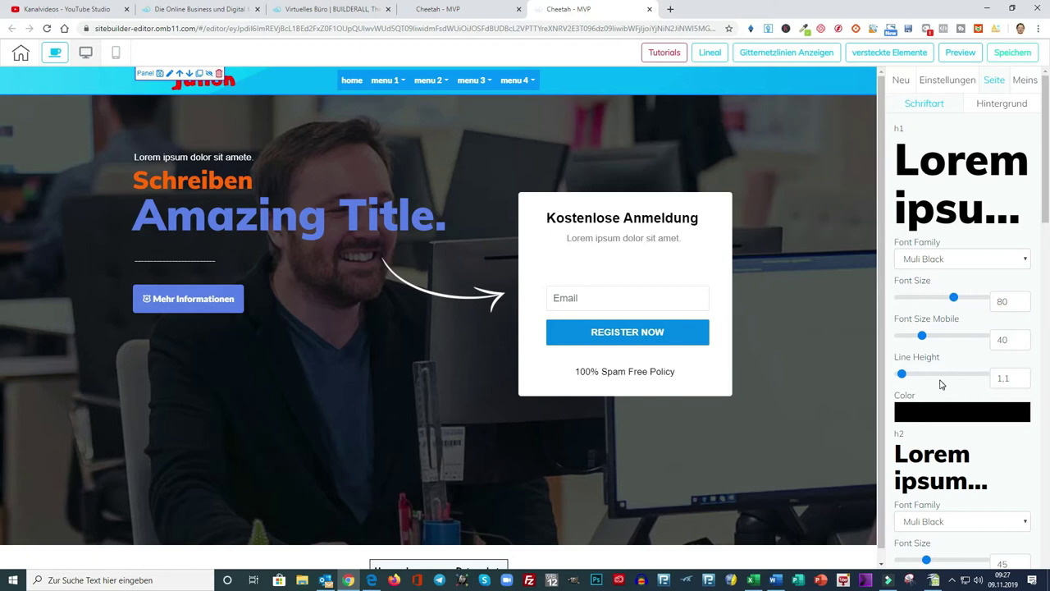
pyautogui.scroll(-7, 951, 378)
pyautogui.scroll(-9, 958, 376)
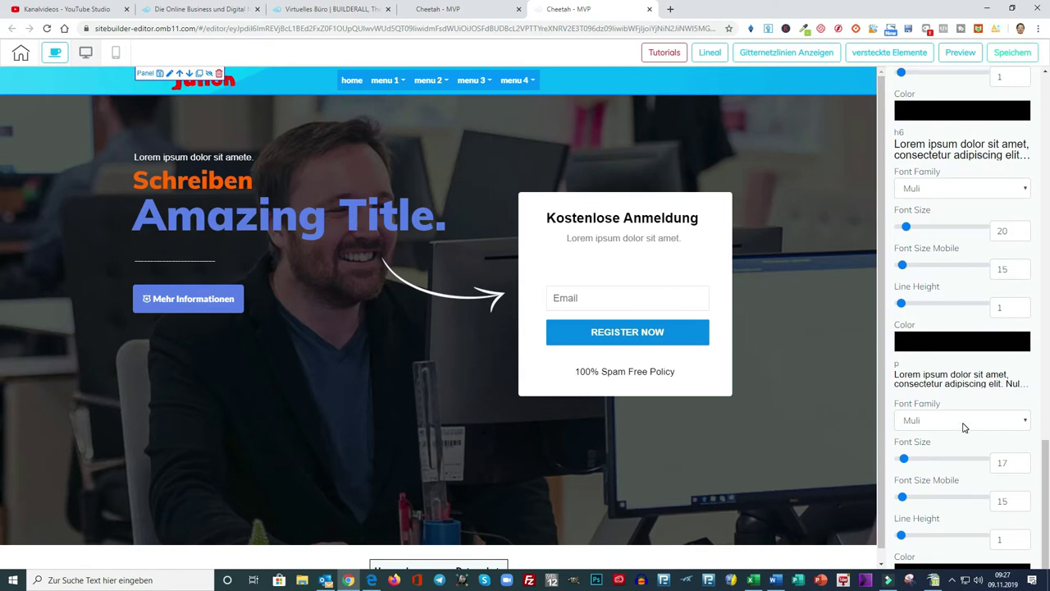
pyautogui.scroll(15, 964, 426)
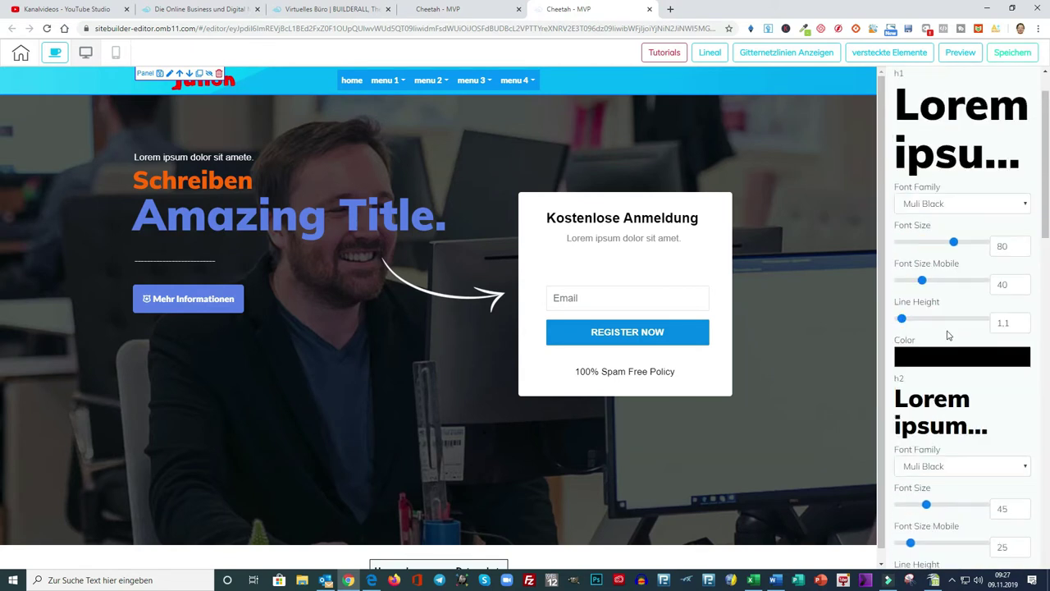
pyautogui.scroll(2, 947, 328)
# Open the page's background settings and bring up the background colour picker.
pyautogui.click(993, 106)
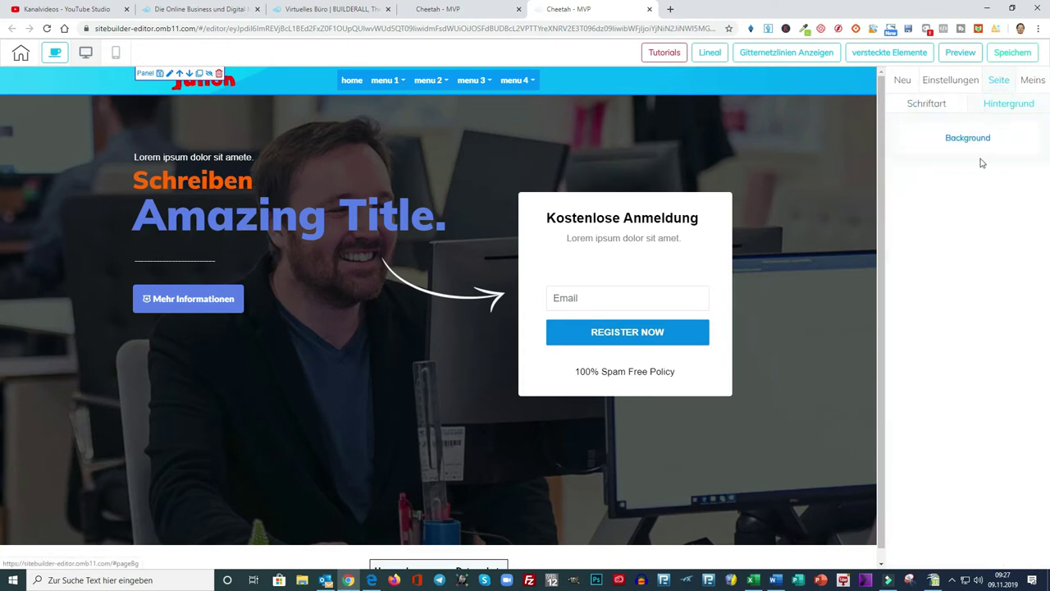
pyautogui.click(968, 139)
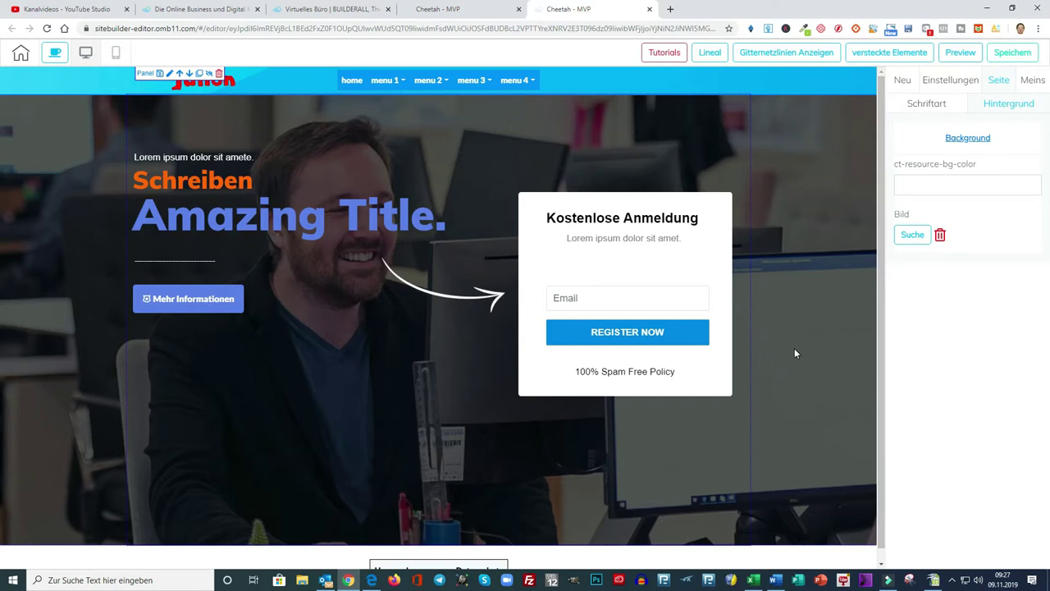
pyautogui.click(937, 186)
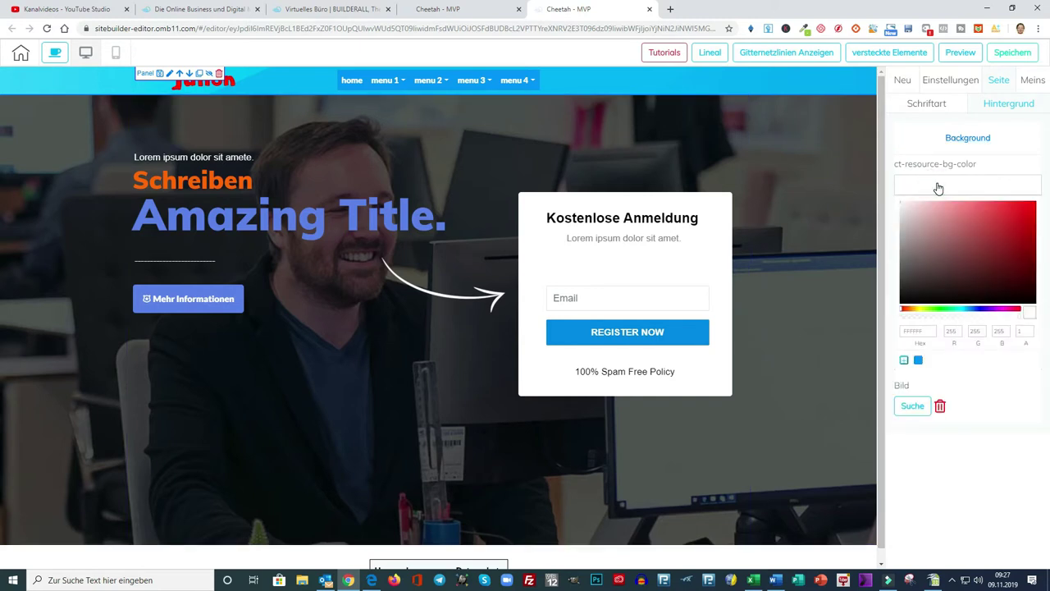
# Switch the editor to the mobile view and look over the page layout on a phone.
pyautogui.click(988, 391)
pyautogui.scroll(-1, 862, 439)
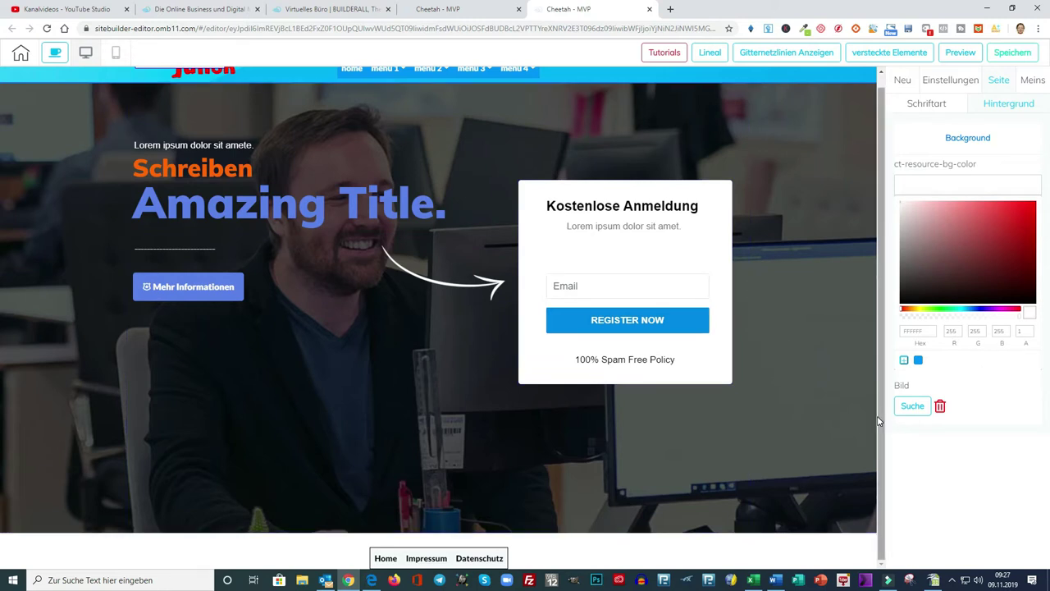
pyautogui.scroll(1, 846, 208)
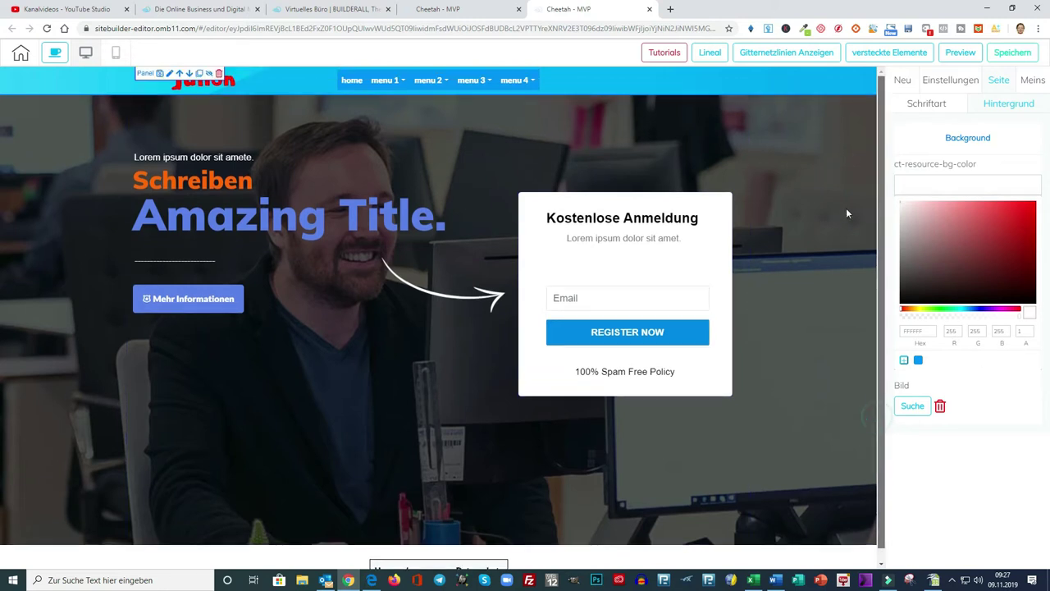
pyautogui.click(116, 52)
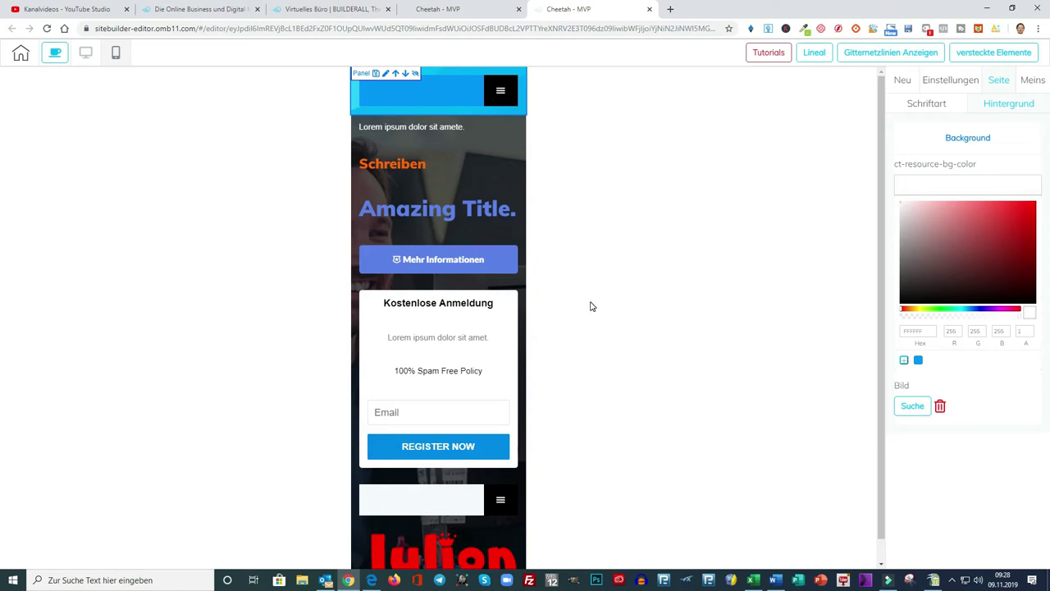
pyautogui.scroll(-1, 591, 306)
pyautogui.scroll(1, 529, 368)
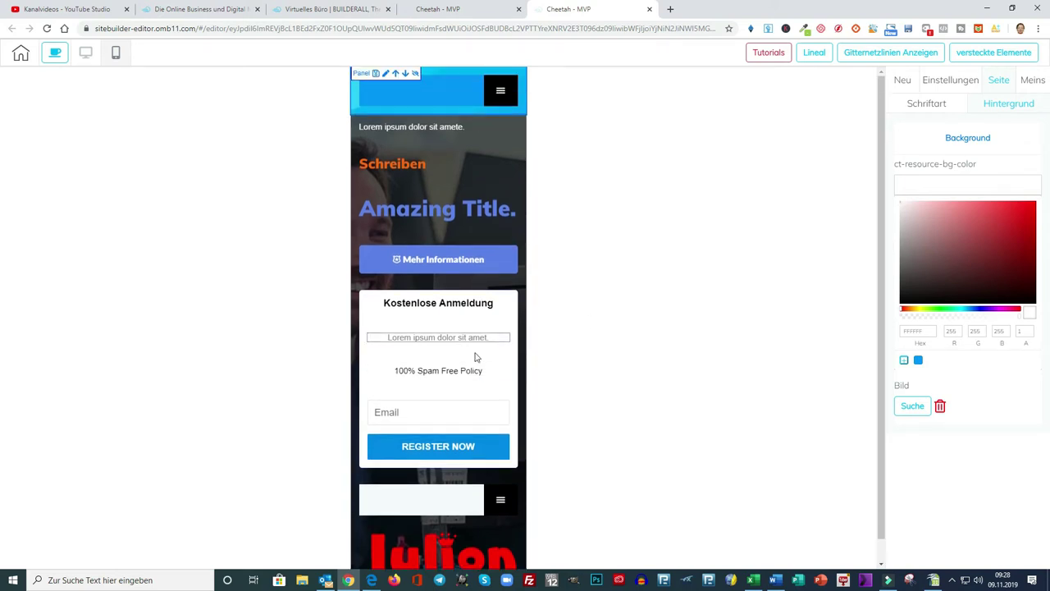
# Move the red logo image up through the mobile layout until it sits directly above the "Schreiben" heading.
pyautogui.scroll(-1, 492, 517)
pyautogui.click(480, 522)
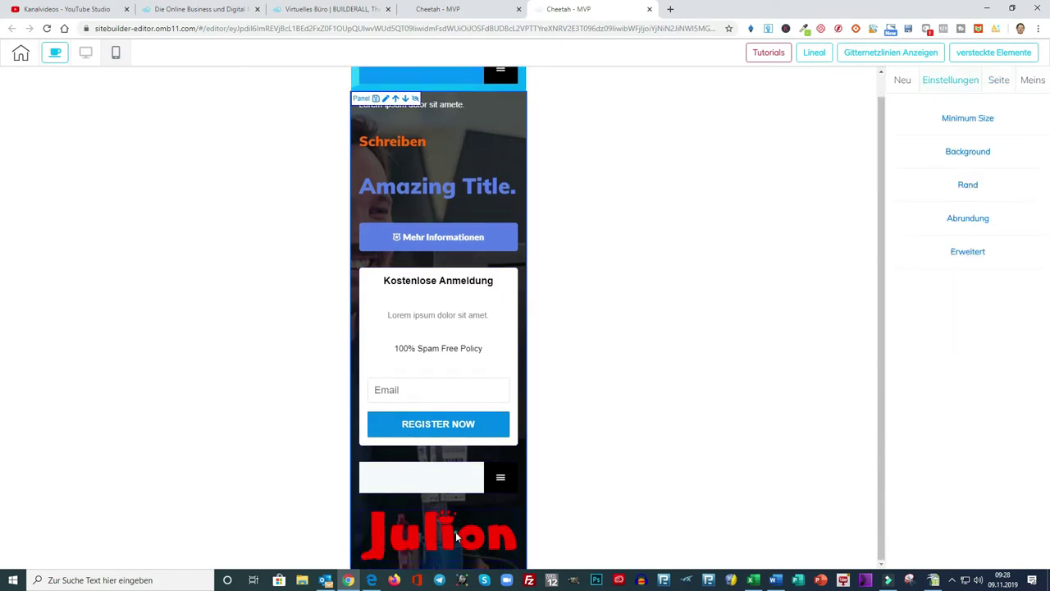
pyautogui.click(448, 535)
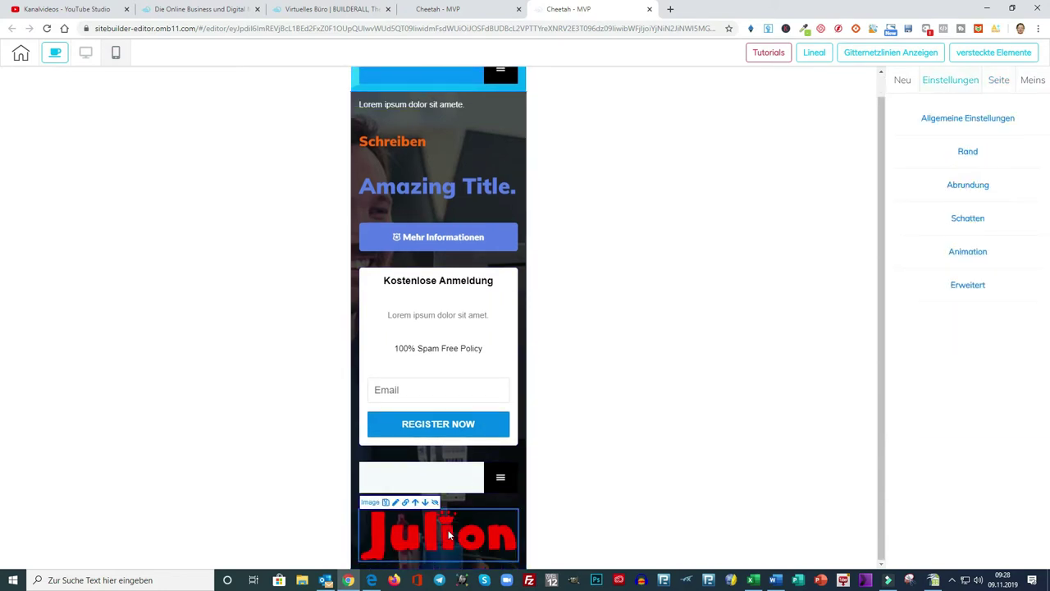
pyautogui.click(416, 502)
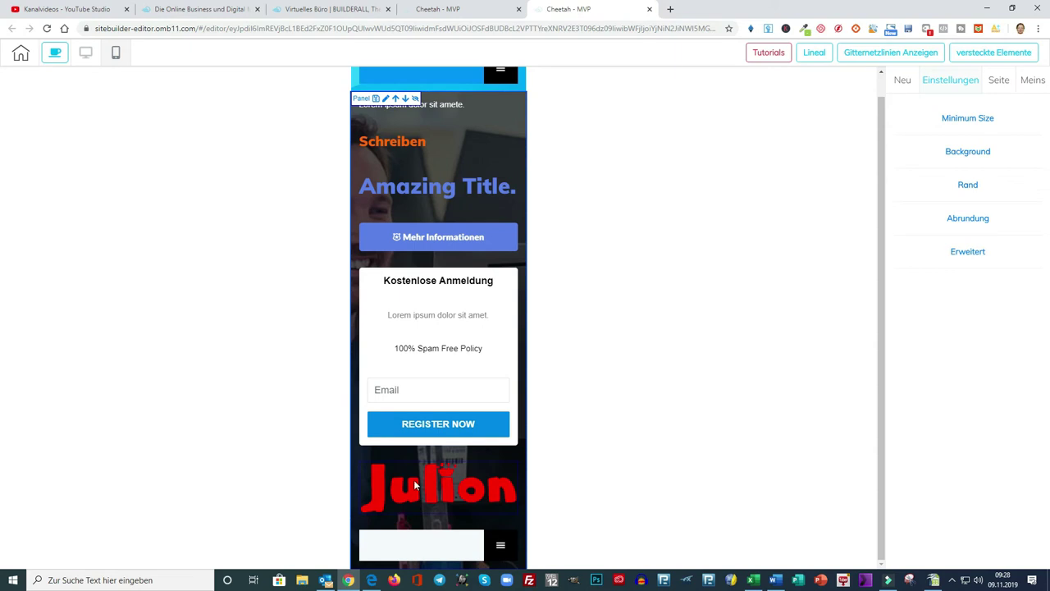
pyautogui.click(413, 476)
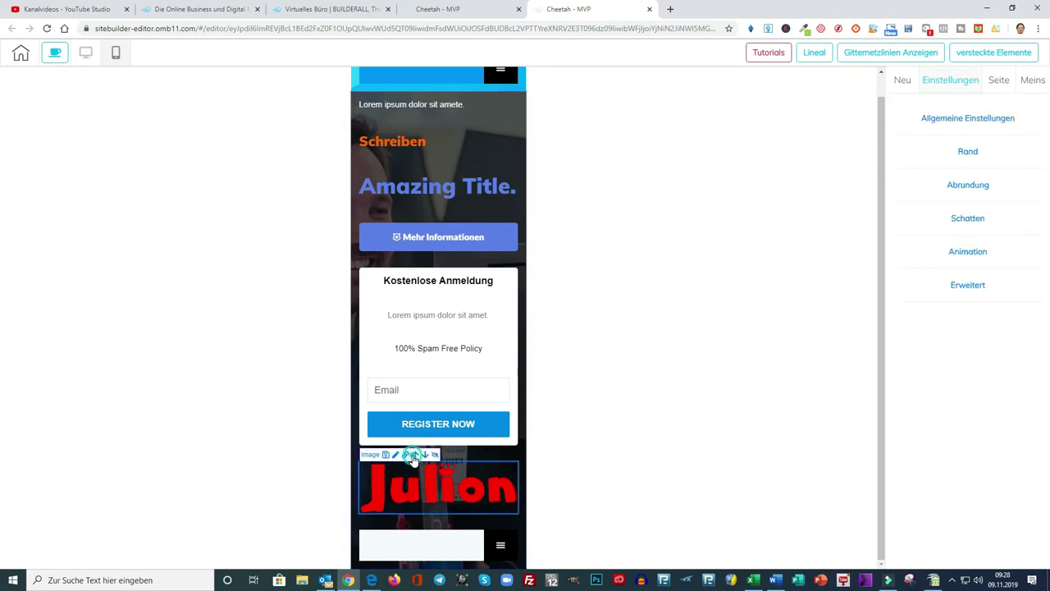
pyautogui.click(415, 457)
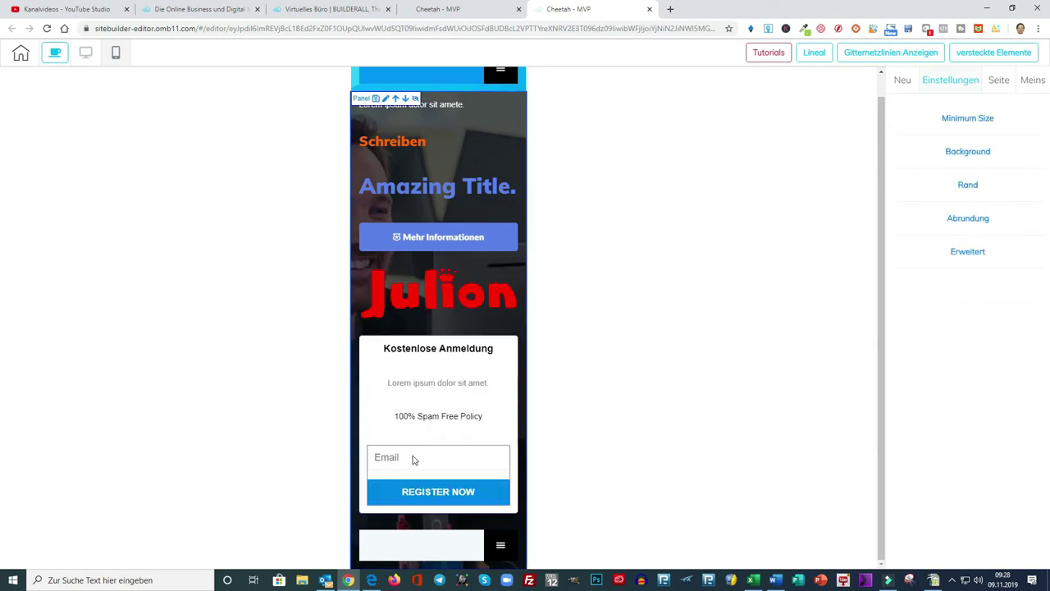
pyautogui.click(417, 283)
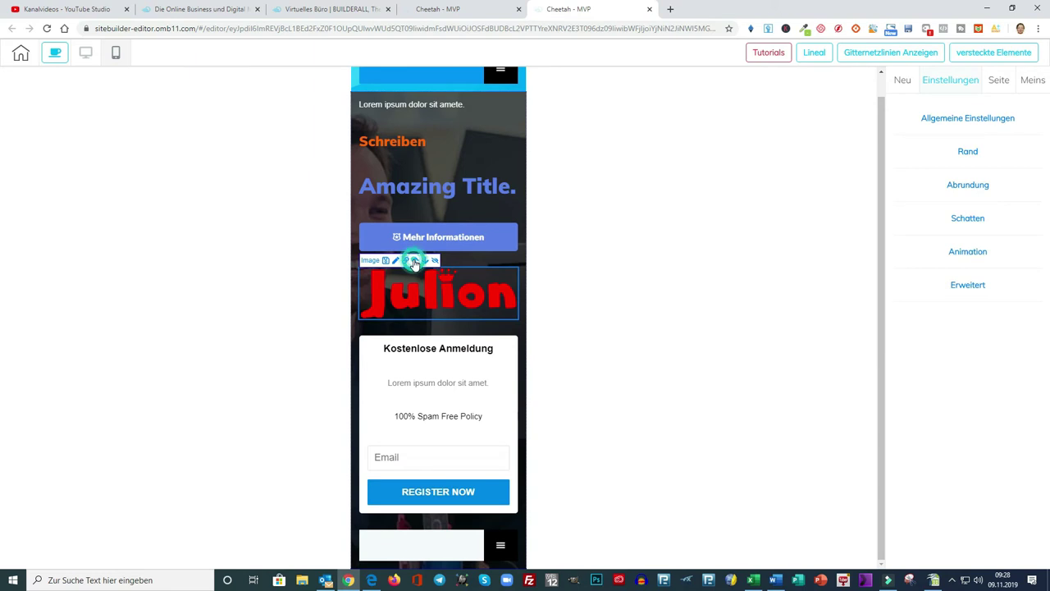
pyautogui.click(415, 260)
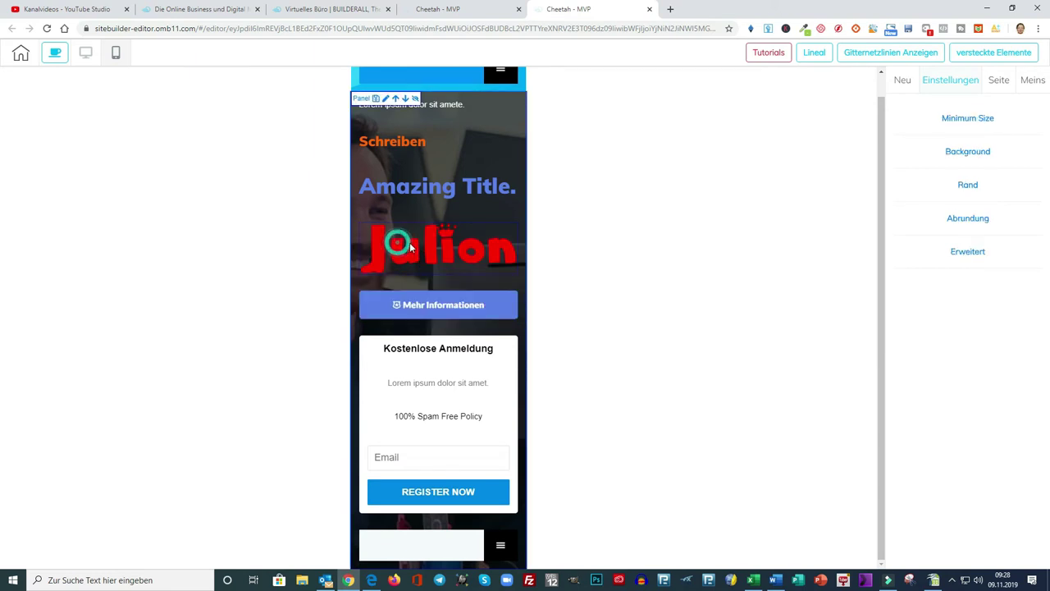
pyautogui.click(404, 238)
pyautogui.click(415, 217)
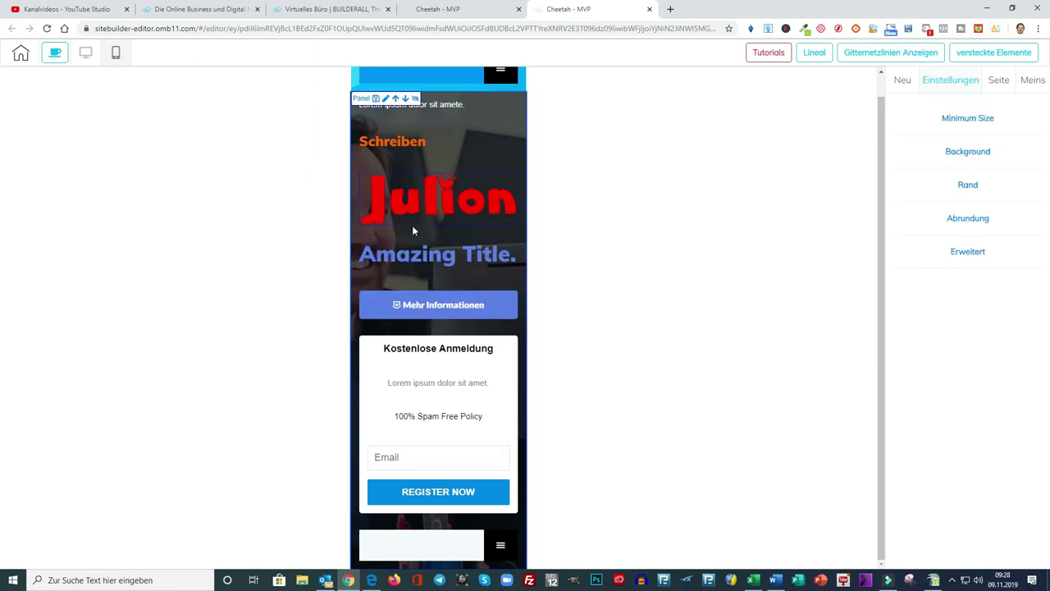
pyautogui.click(412, 182)
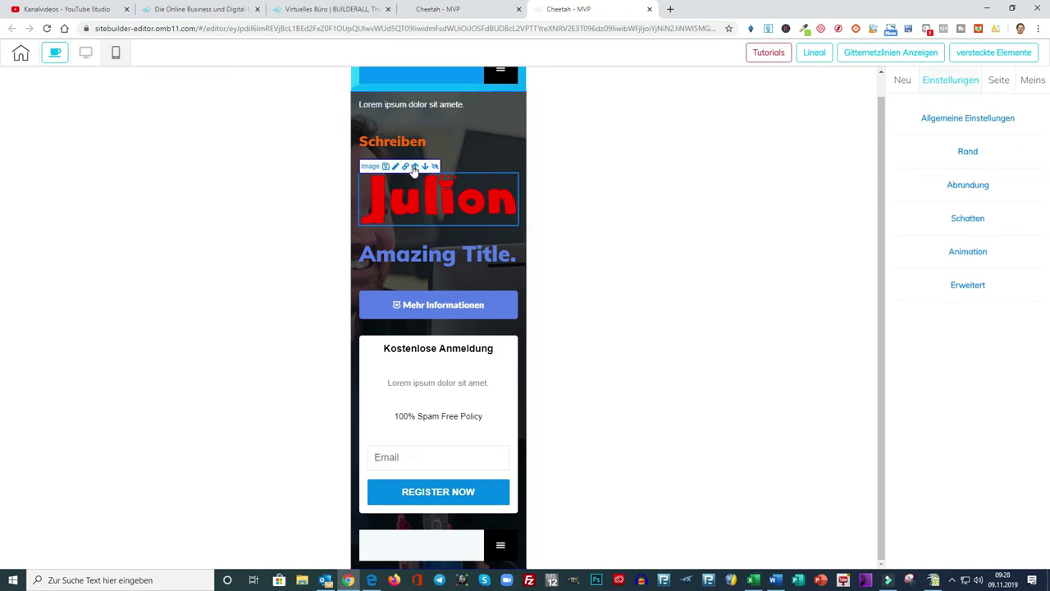
pyautogui.click(414, 167)
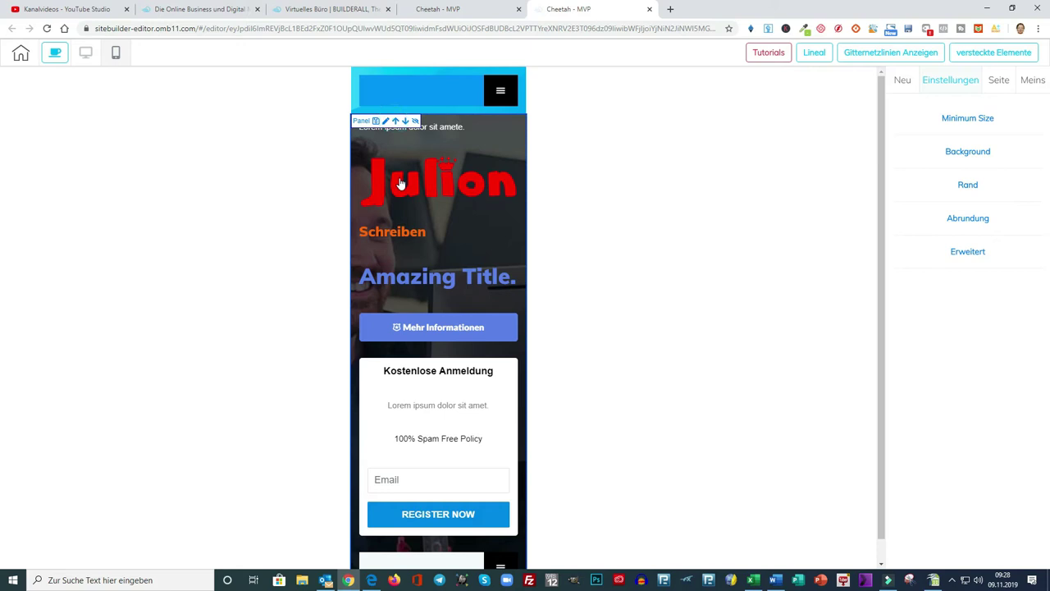
# Move the white menu element up through the mobile layout until it sits directly below the red logo.
pyautogui.scroll(-1, 404, 196)
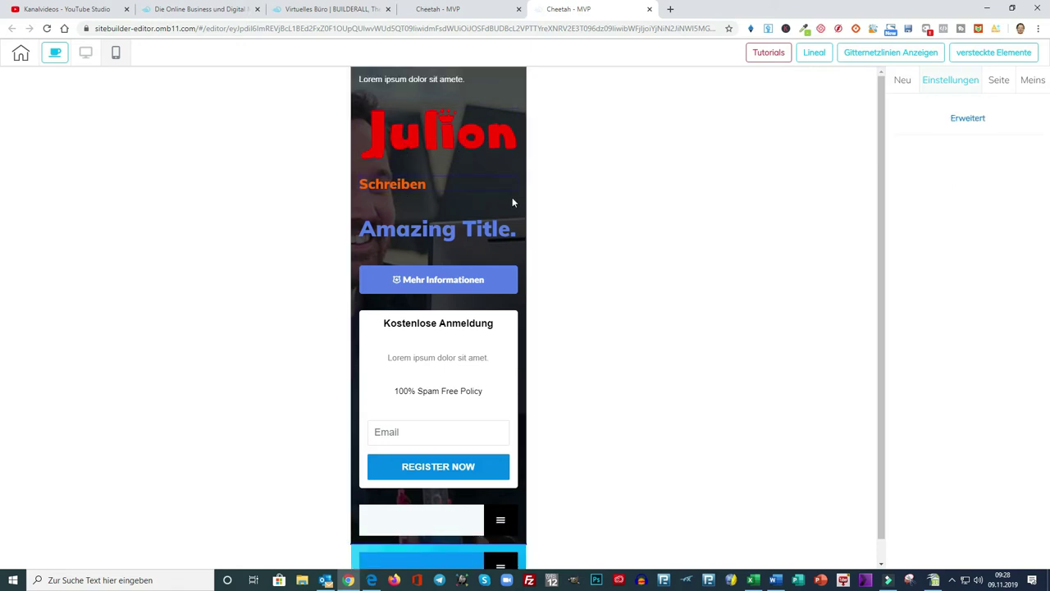
pyautogui.scroll(-1, 579, 284)
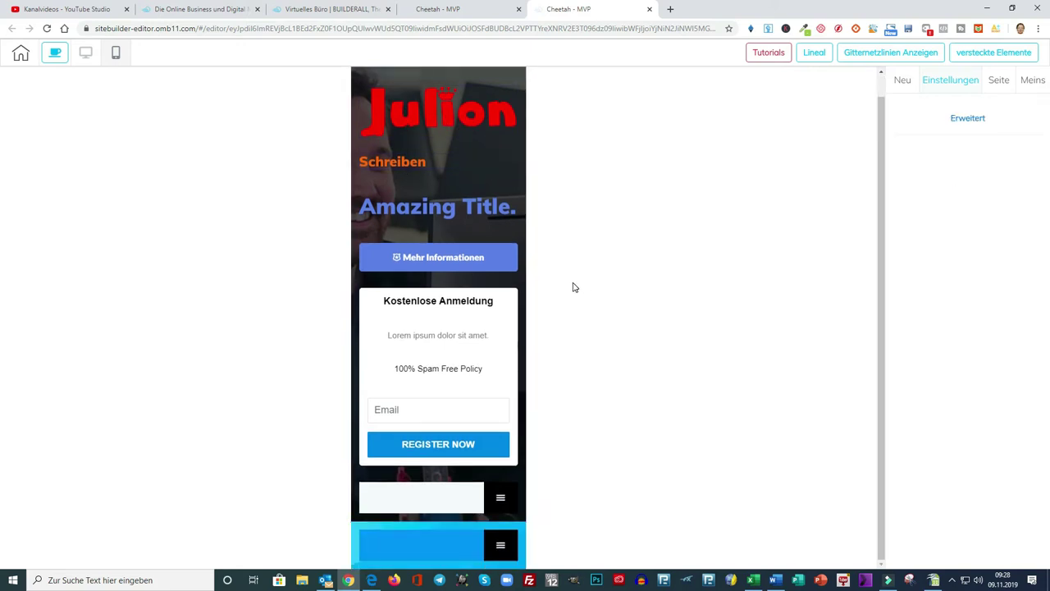
pyautogui.scroll(1, 573, 289)
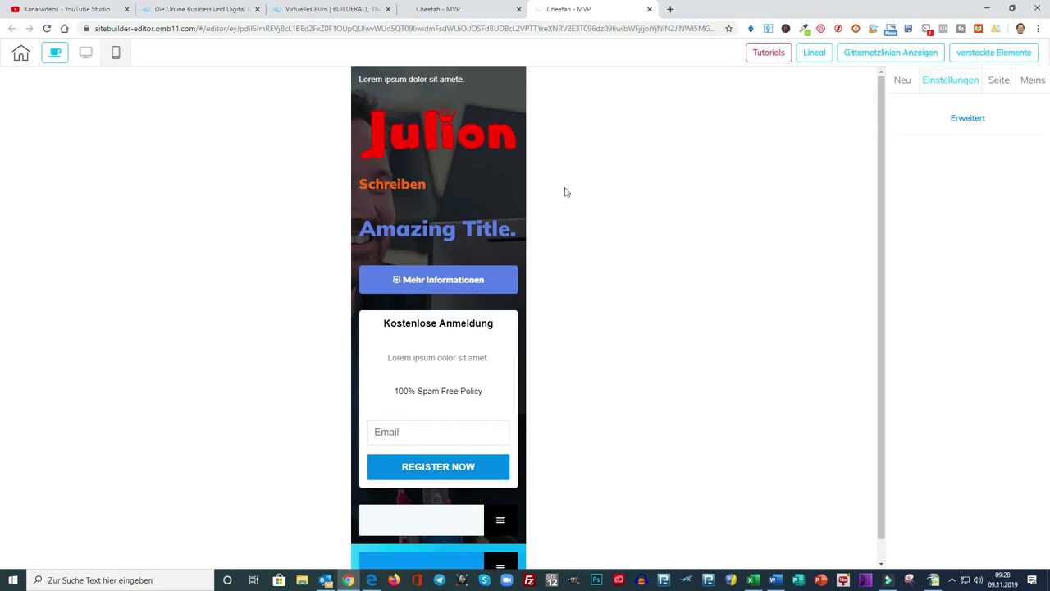
pyautogui.scroll(-1, 596, 278)
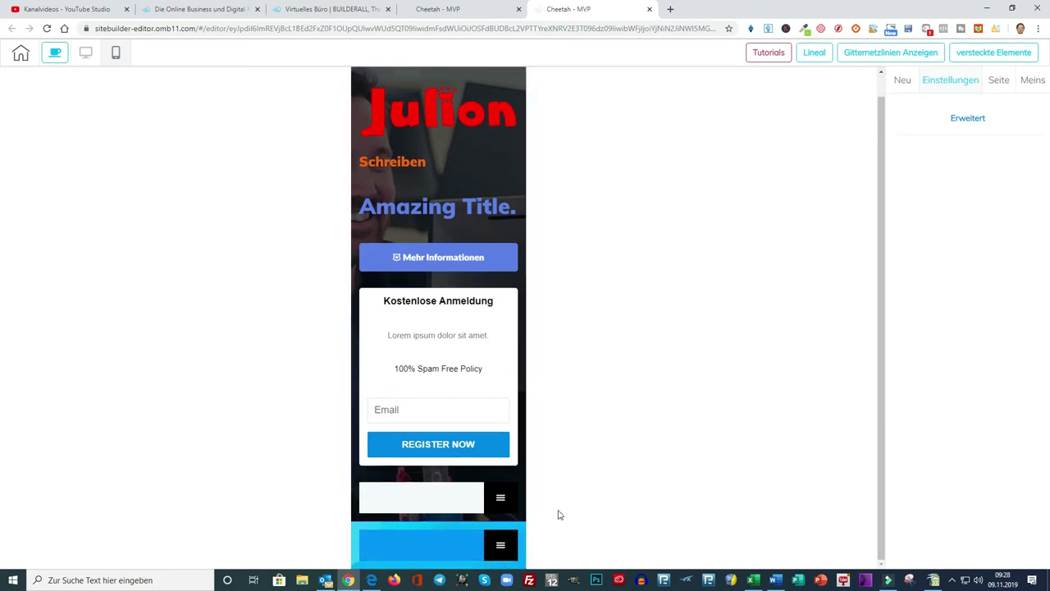
pyautogui.click(431, 499)
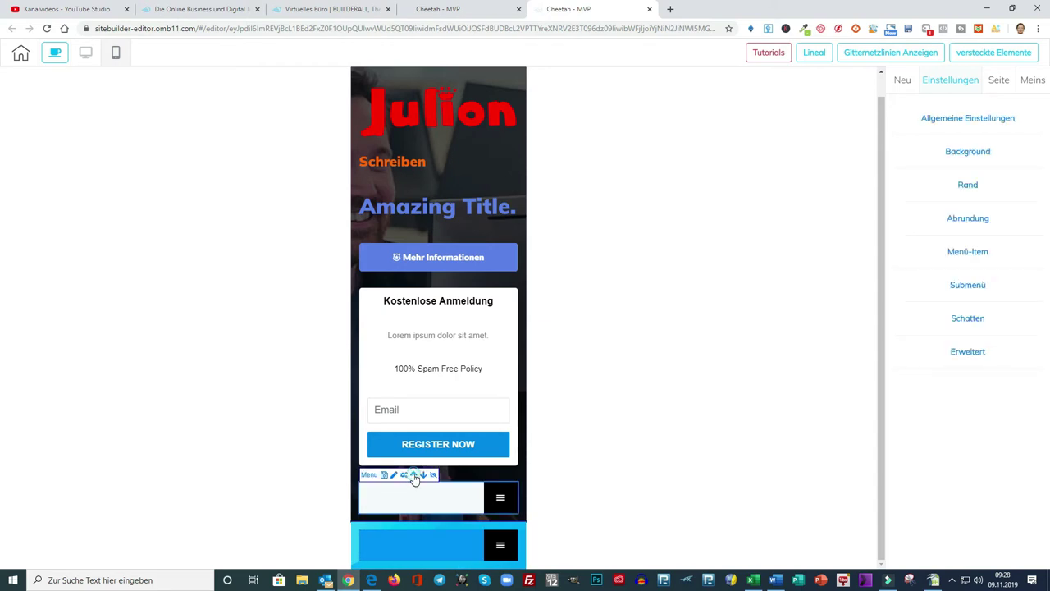
pyautogui.click(413, 475)
pyautogui.click(402, 298)
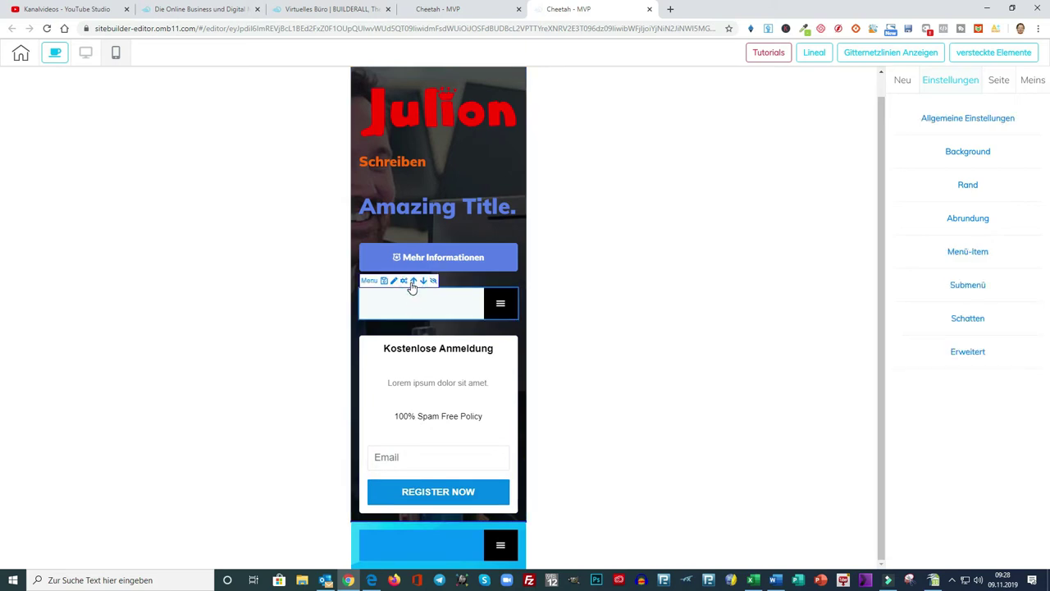
pyautogui.click(413, 281)
pyautogui.click(397, 268)
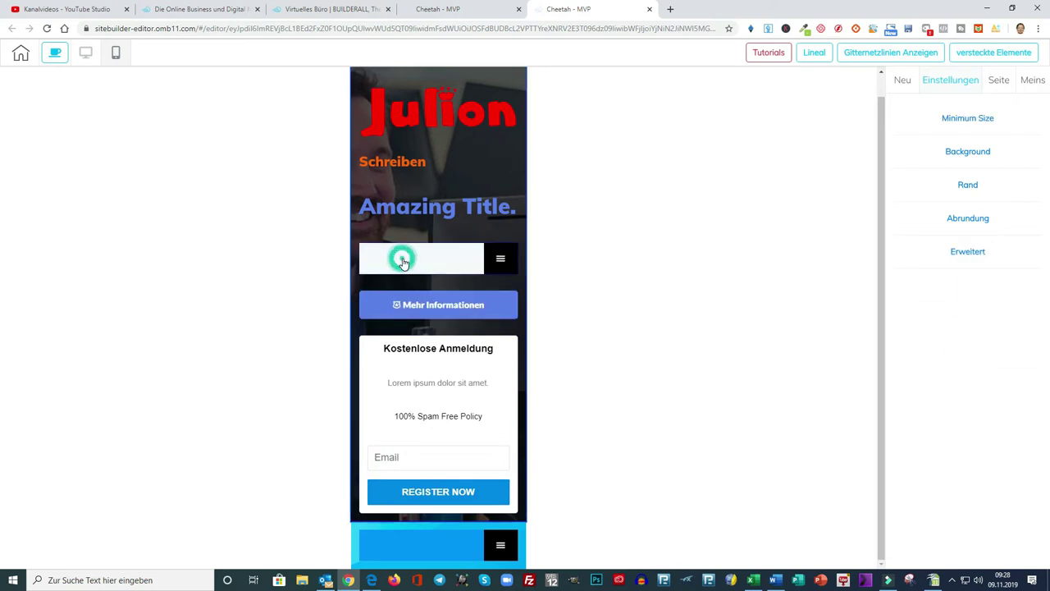
pyautogui.click(413, 237)
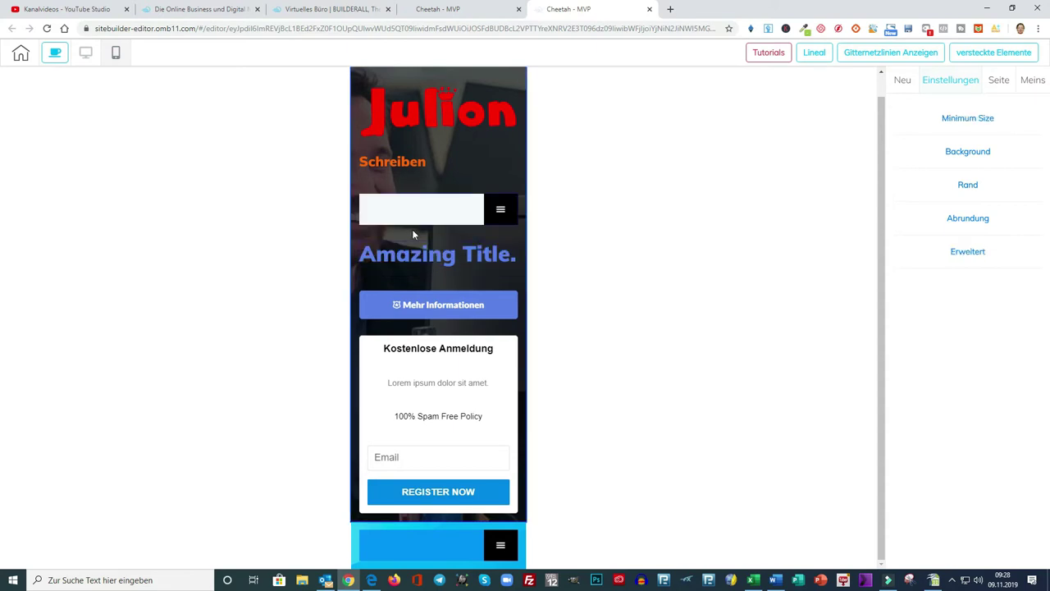
pyautogui.click(413, 207)
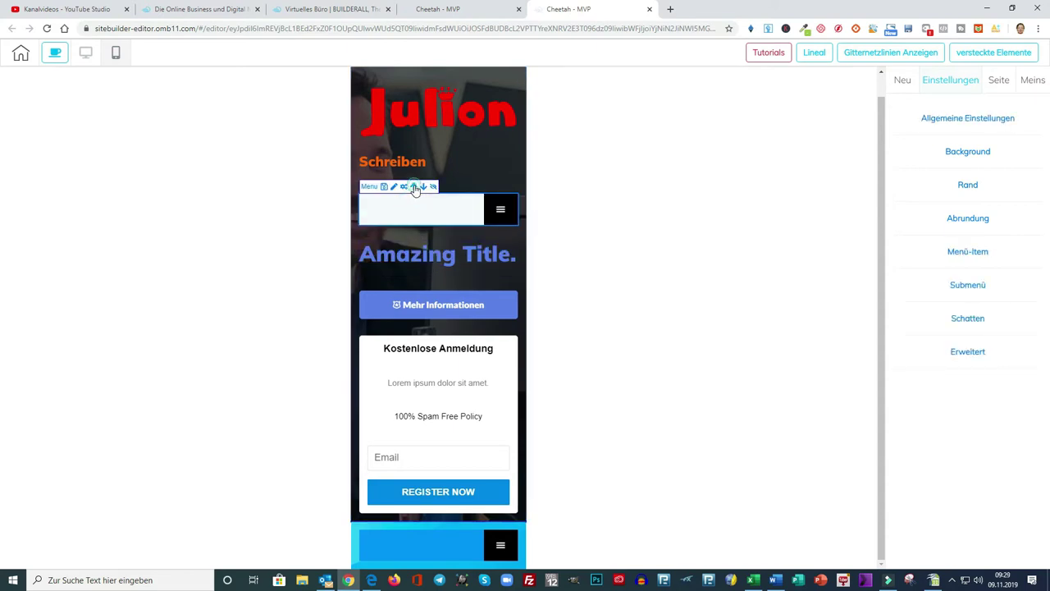
pyautogui.click(413, 187)
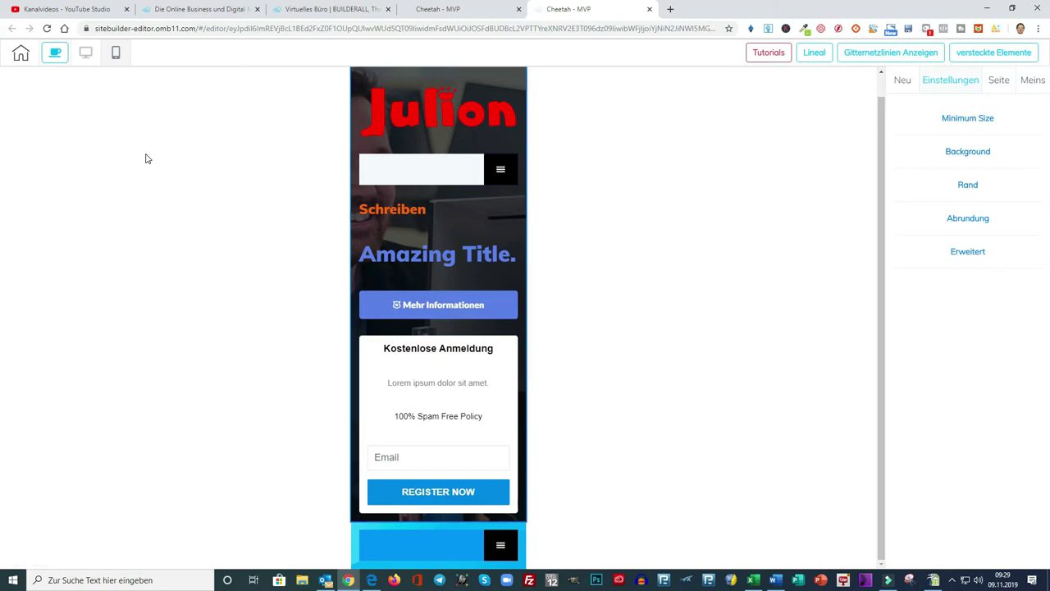
# Return to the desktop view, then save and publish the page.
pyautogui.click(85, 52)
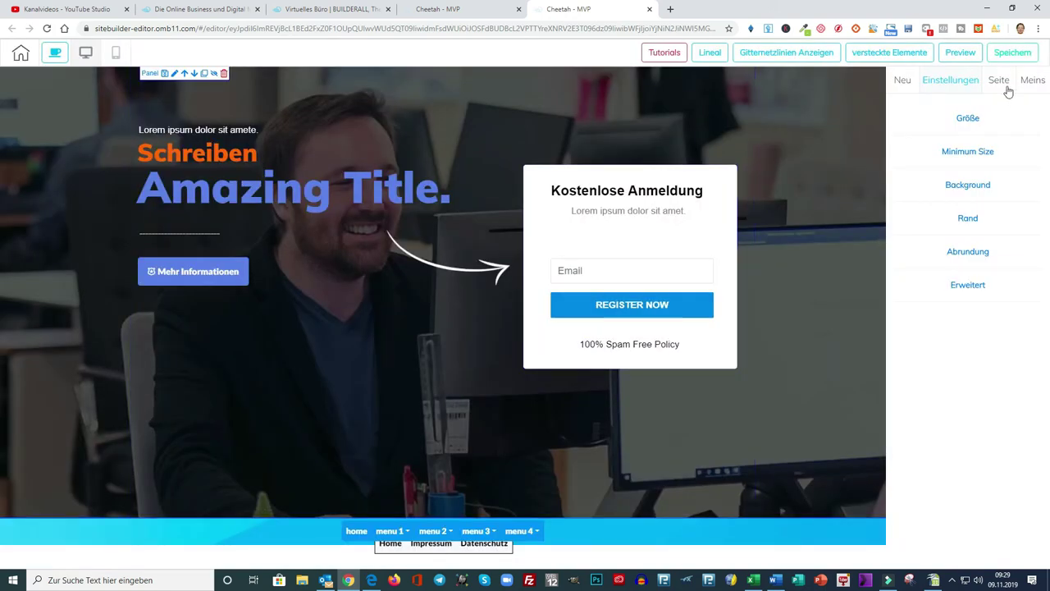
pyautogui.click(1012, 51)
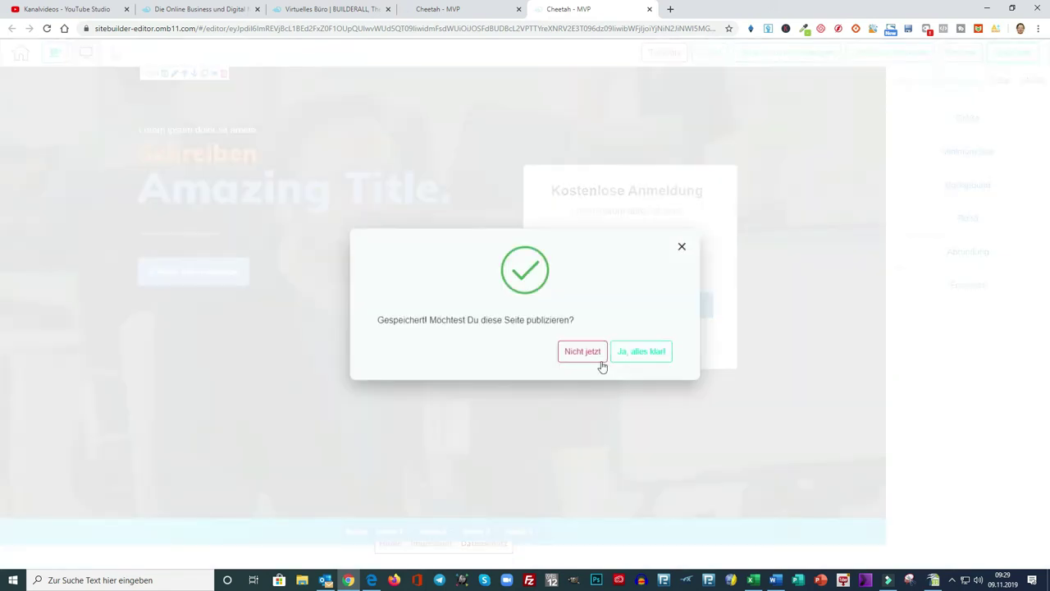
pyautogui.click(657, 356)
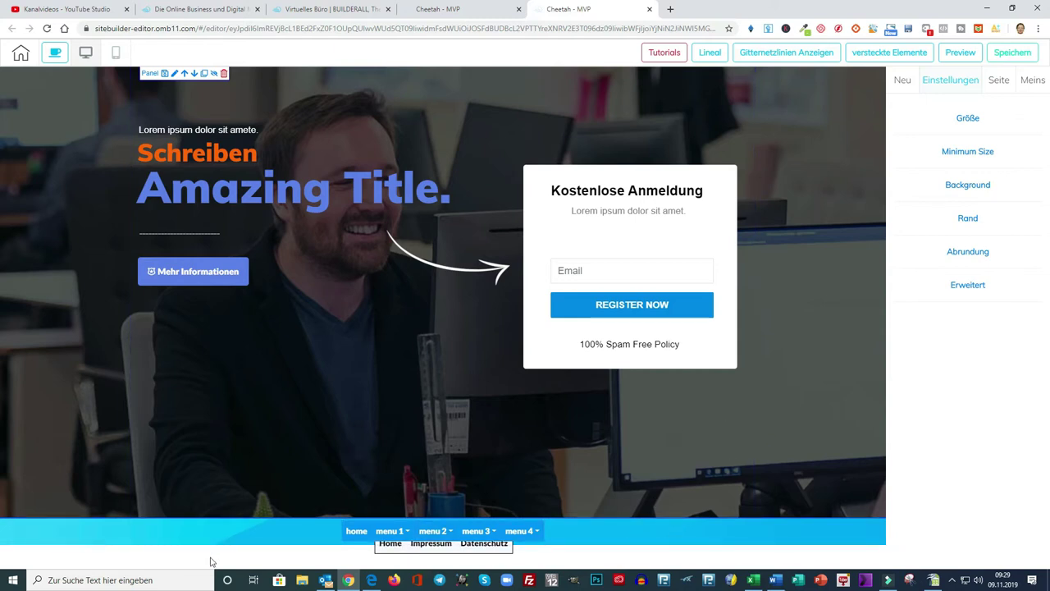
# Move the blue header panel above the large photo panel, then save and publish the page again.
pyautogui.click(180, 525)
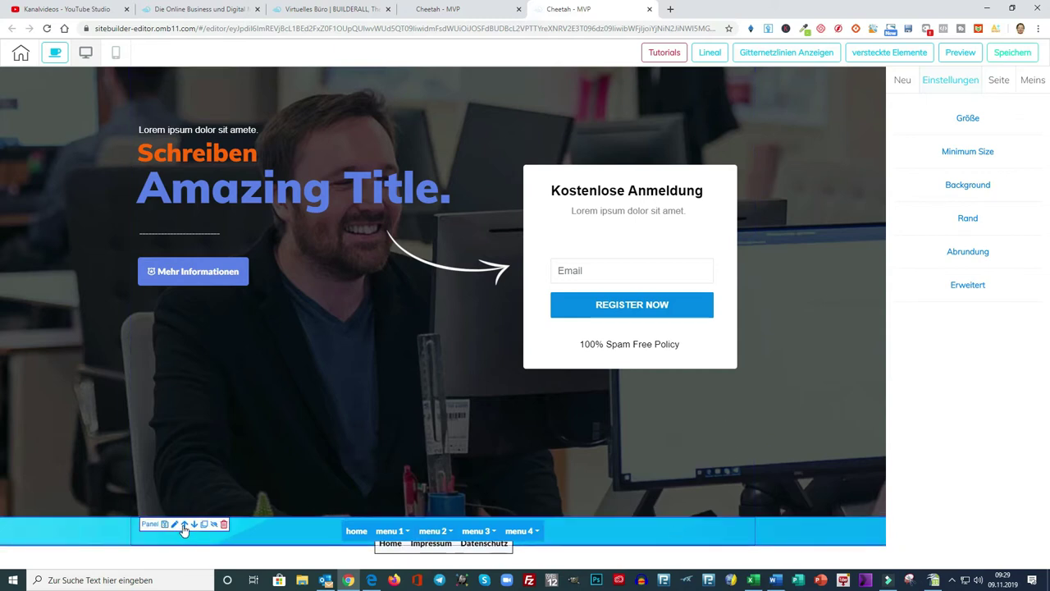
pyautogui.click(184, 525)
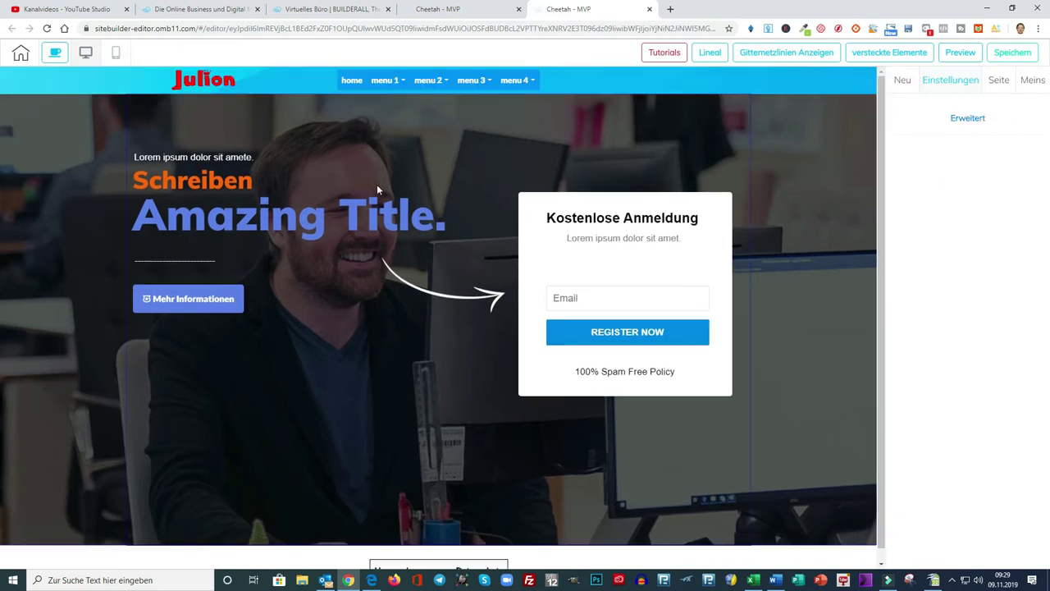
pyautogui.scroll(-1, 447, 412)
pyautogui.scroll(1, 448, 412)
pyautogui.click(1015, 52)
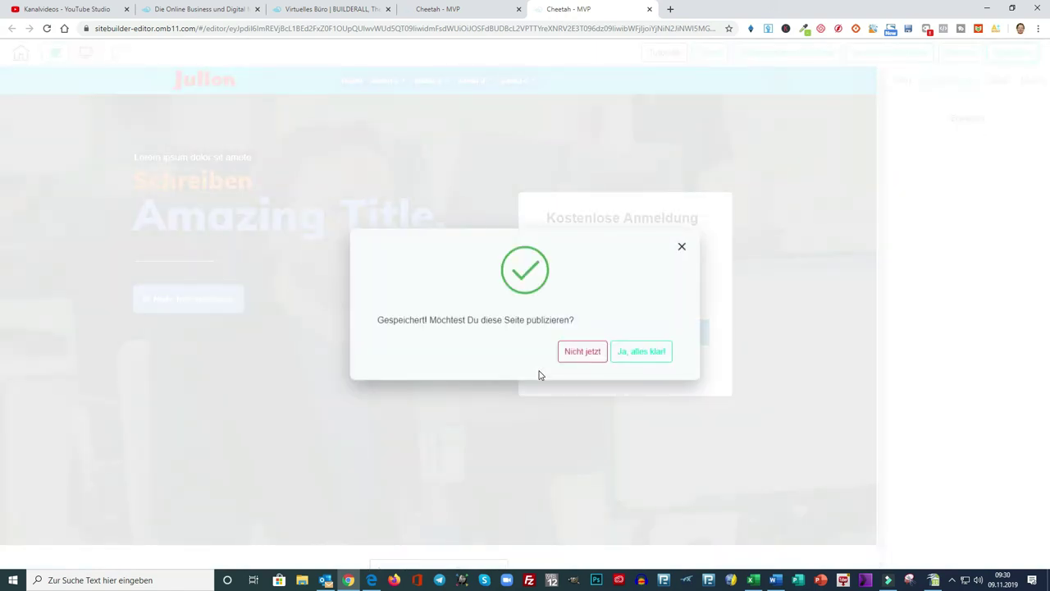
pyautogui.click(624, 351)
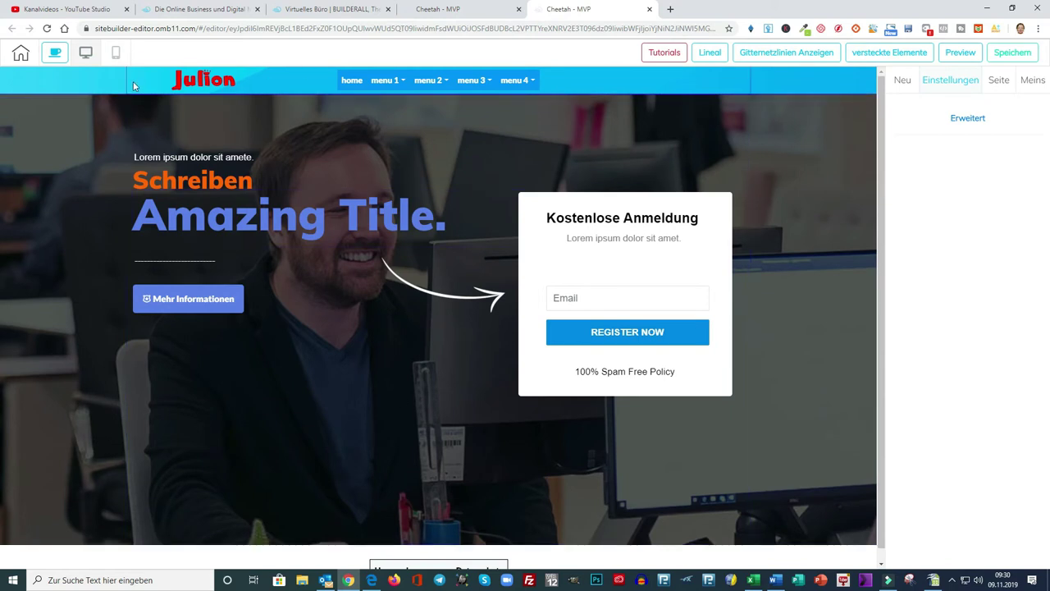
# Delete the blue header panel with the logo and menu from the page.
pyautogui.click(156, 86)
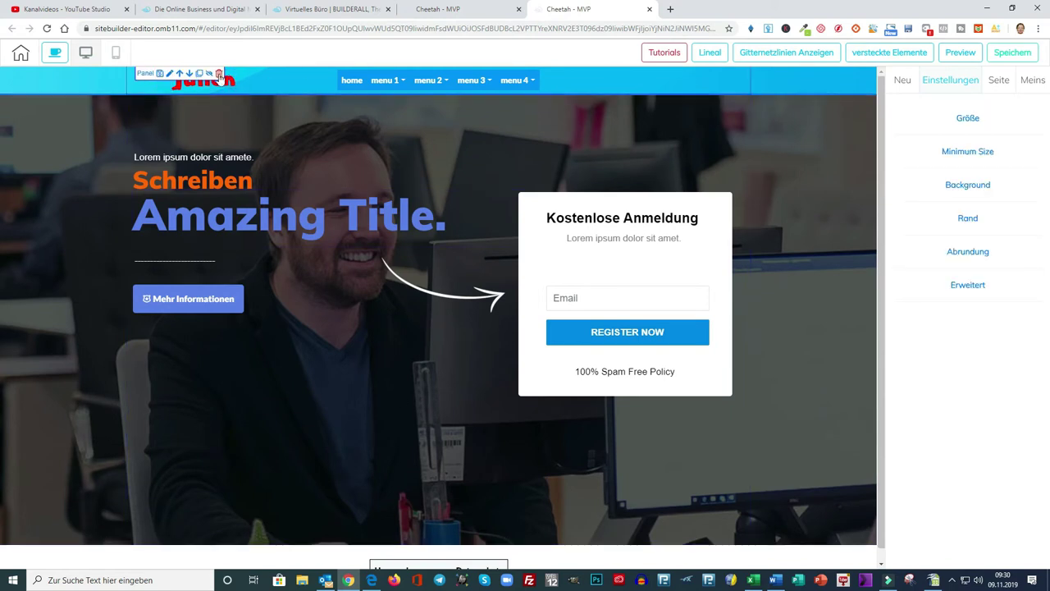
pyautogui.click(219, 75)
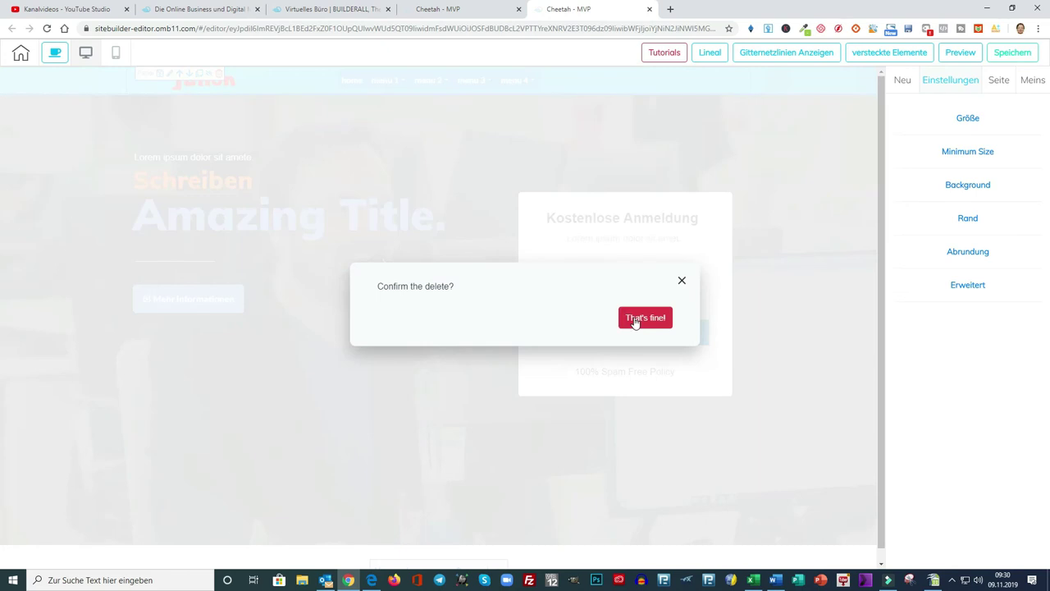
pyautogui.click(636, 320)
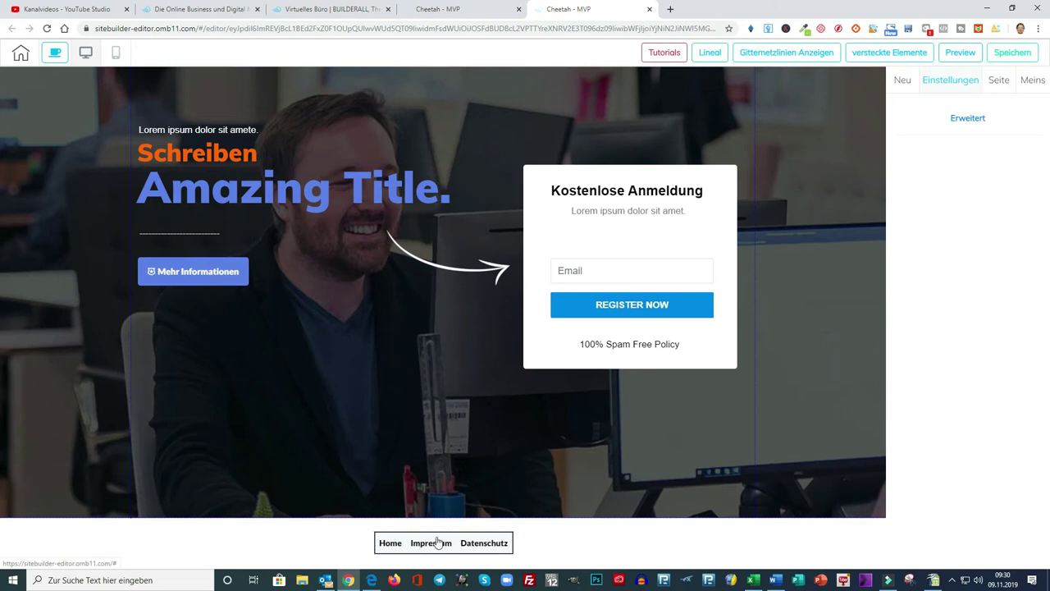
# Remove the border of the Home, Impressum and Datenschutz menu below the photo panel by setting its border width to 0.
pyautogui.click(553, 538)
pyautogui.click(757, 378)
pyautogui.click(480, 545)
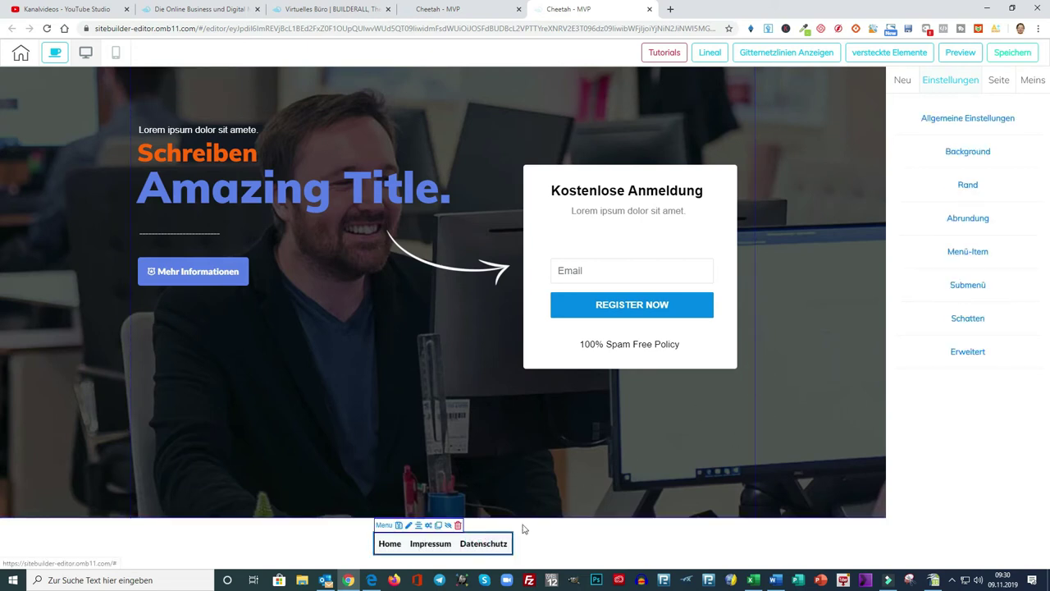
pyautogui.click(966, 187)
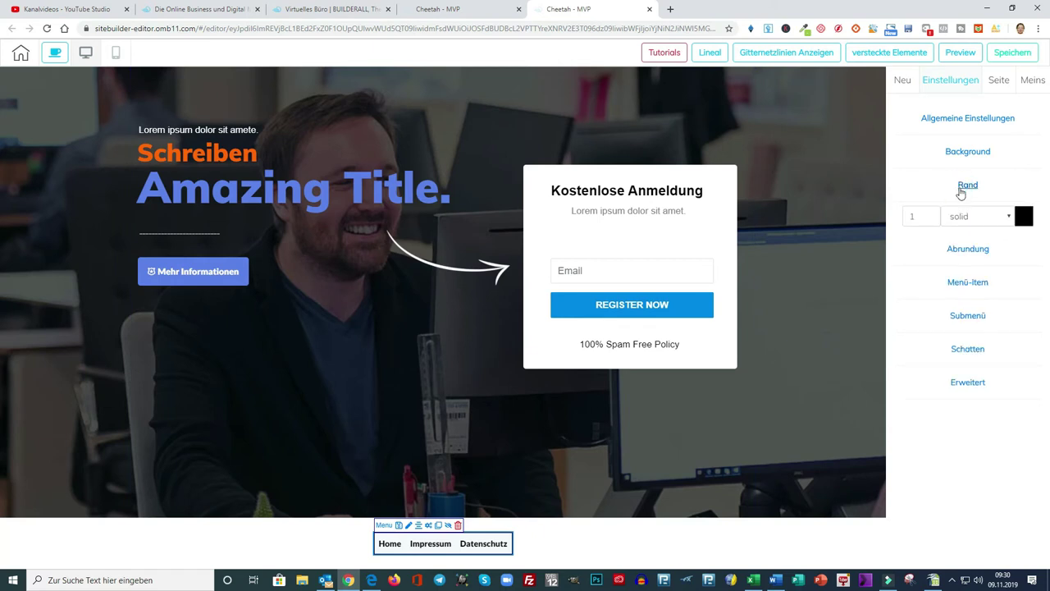
pyautogui.click(930, 219)
pyautogui.click(929, 275)
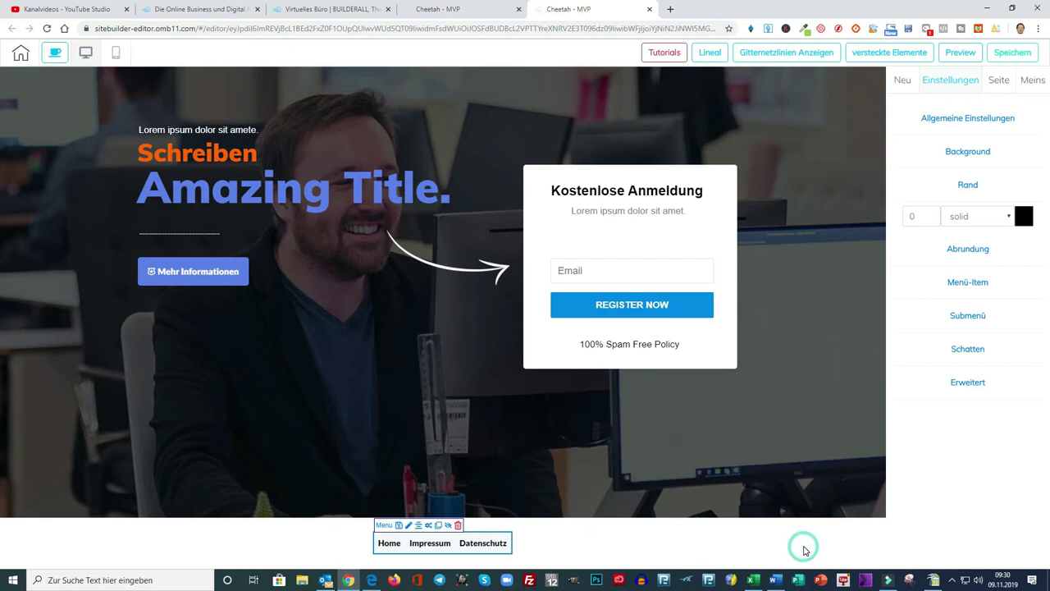
# Save the page with the borderless footer menu and publish it.
pyautogui.click(789, 442)
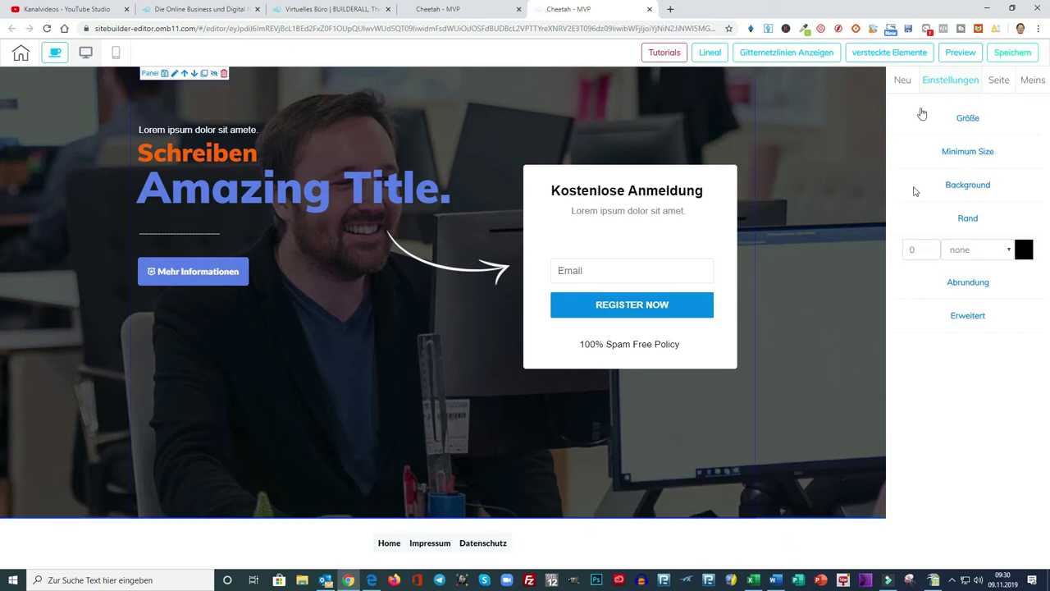
pyautogui.click(1013, 52)
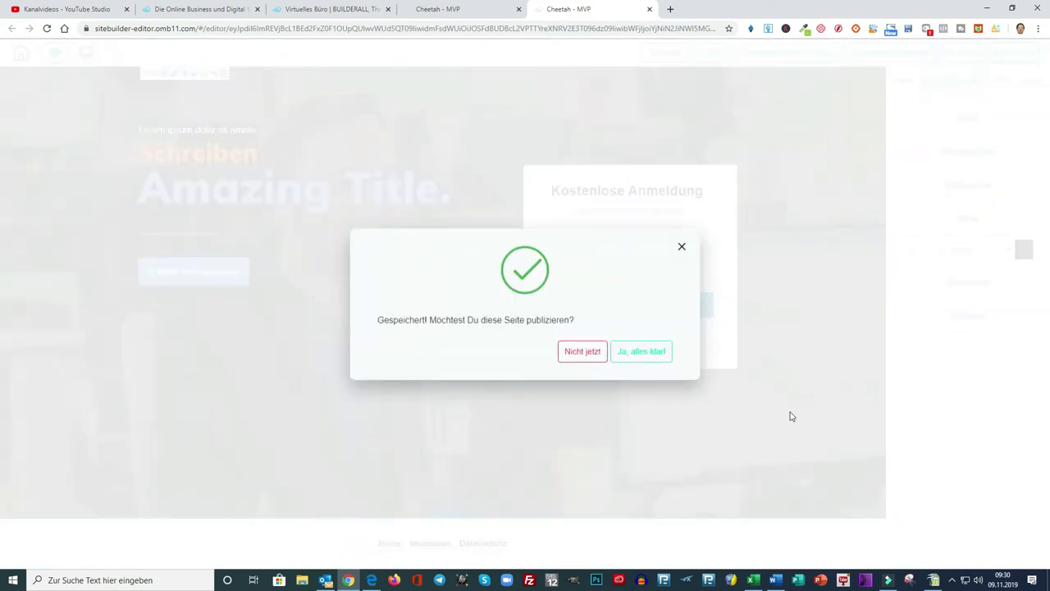
pyautogui.click(636, 352)
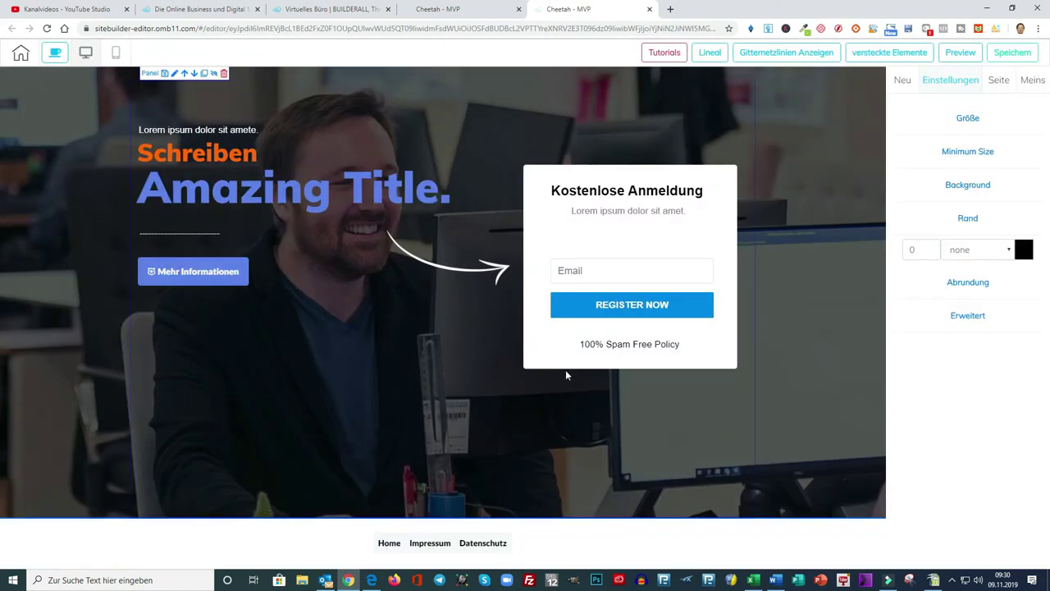
# Return to the test site's page overview, open the Datenschutz page for editing, and close the two older Cheetah browser tabs.
pyautogui.click(21, 52)
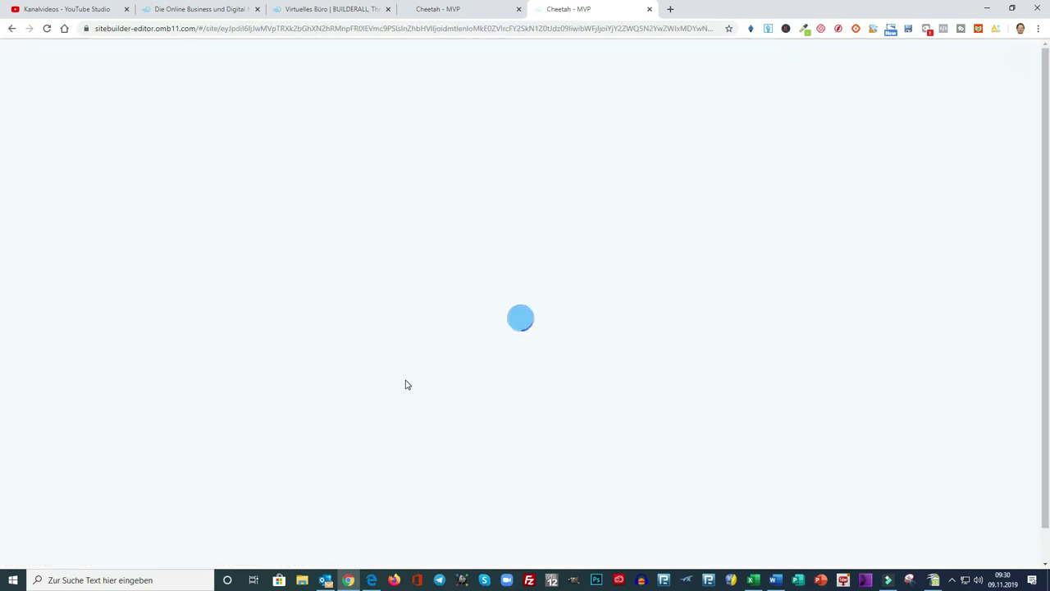
pyautogui.click(853, 260)
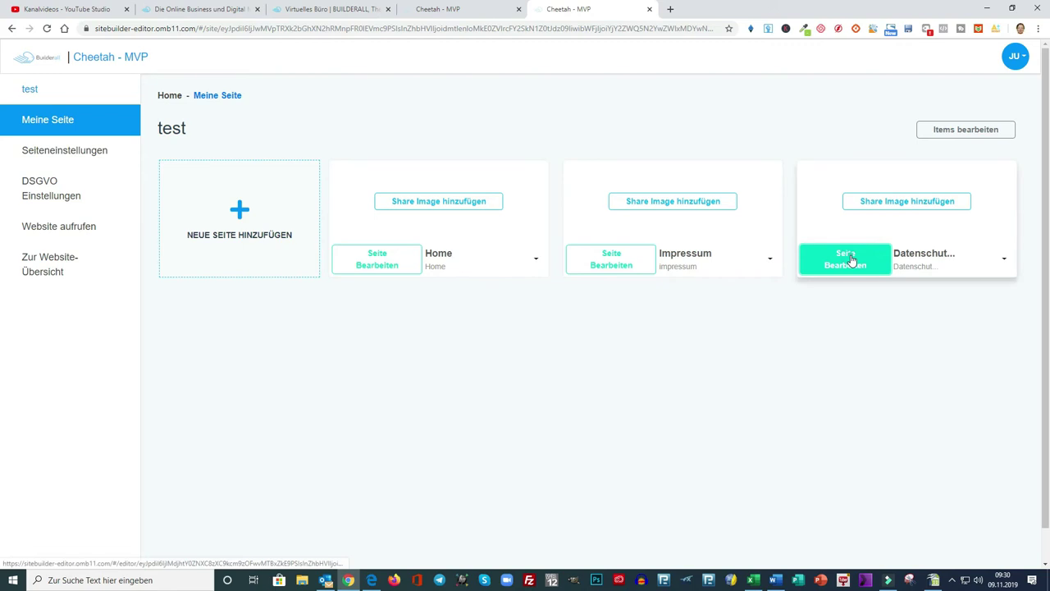
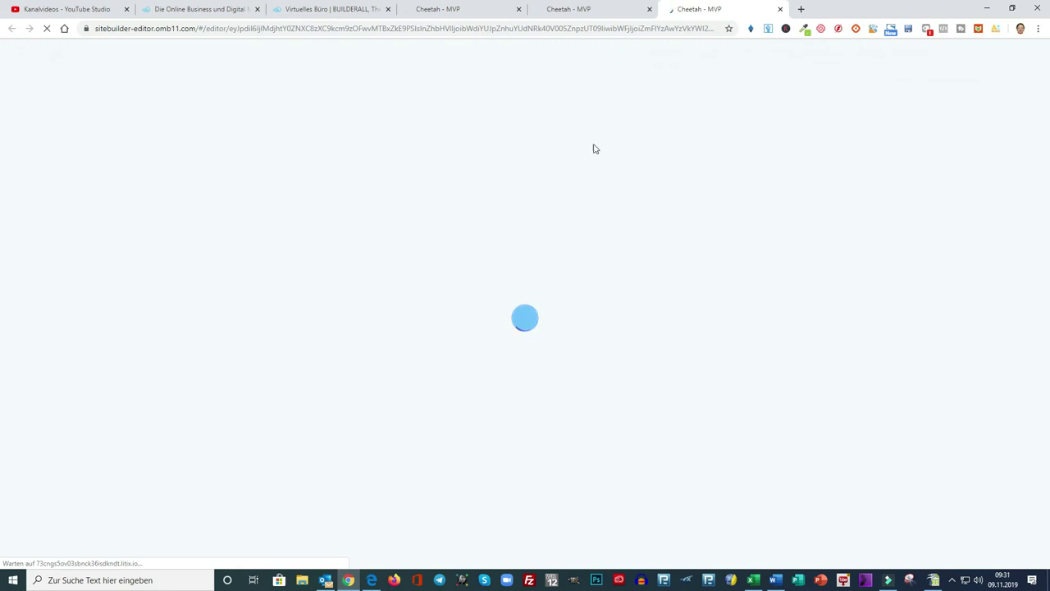
pyautogui.click(460, 13)
pyautogui.click(518, 9)
pyautogui.click(518, 9)
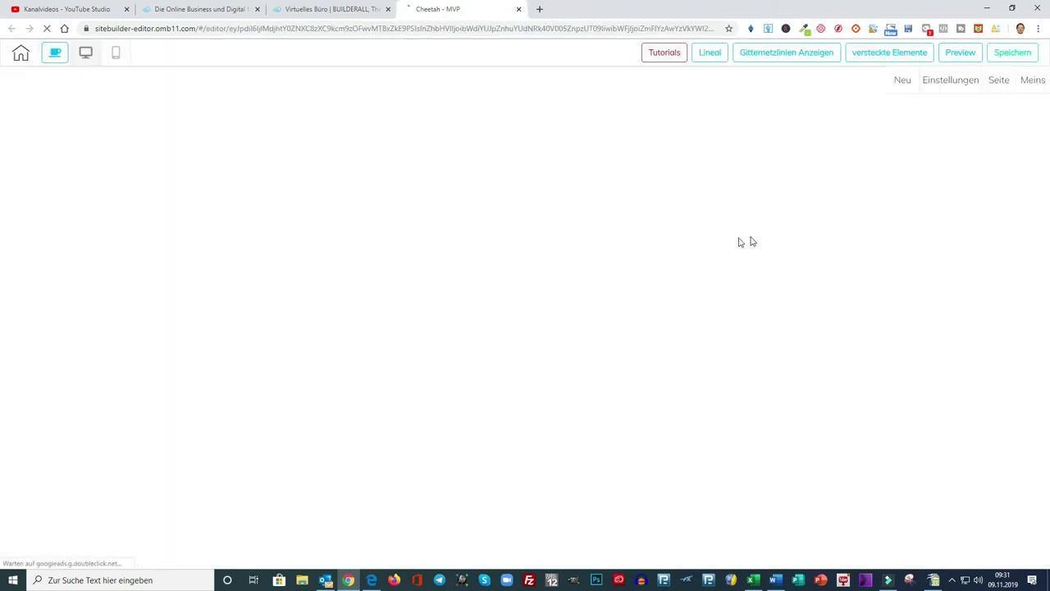
# Insert the saved Datenschutz panel from the personal panel collection into the empty page.
pyautogui.click(1033, 80)
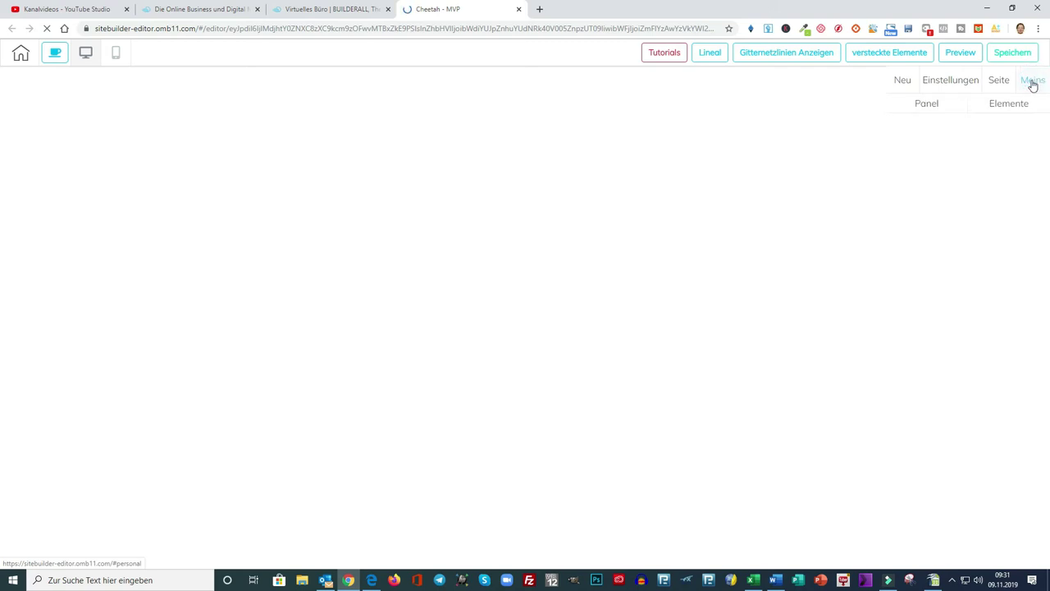
pyautogui.click(930, 104)
pyautogui.click(968, 141)
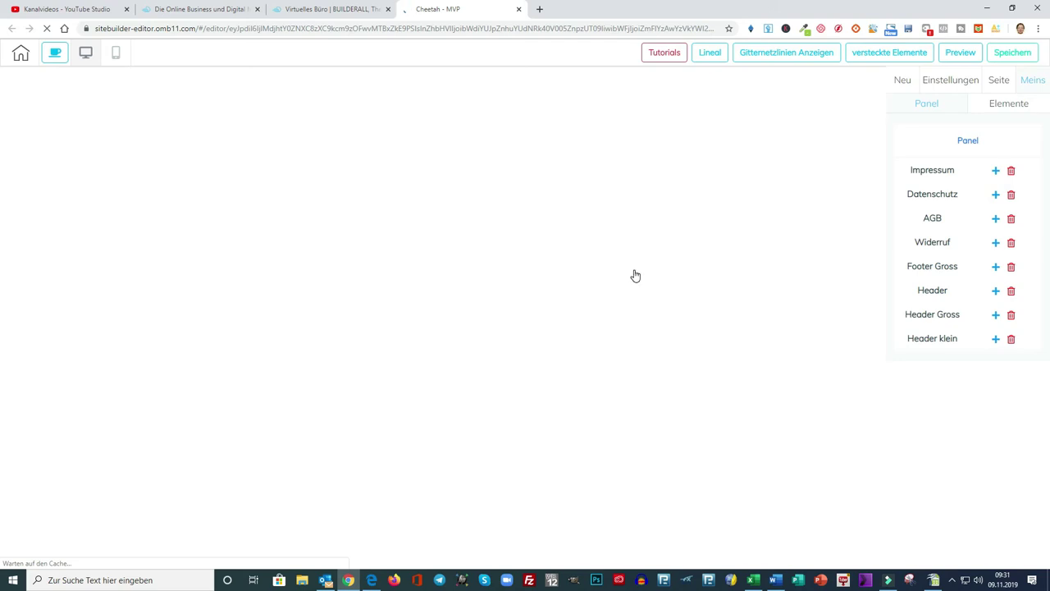
# Look through the privacy policy text to its end and bring up the list of new elements available for the page.
pyautogui.scroll(-20, 766, 351)
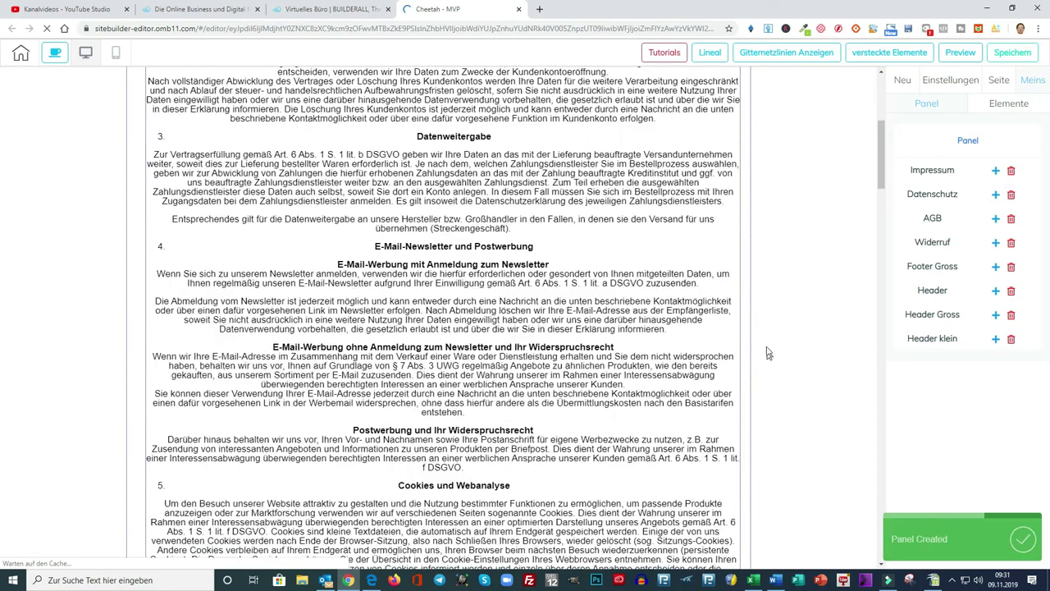
pyautogui.scroll(-10, 766, 392)
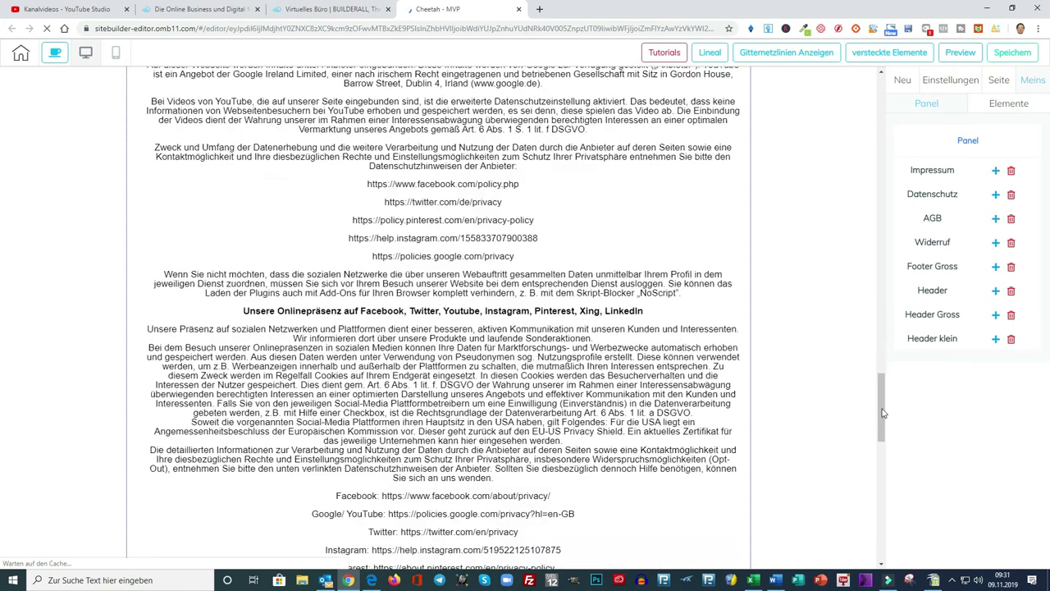
pyautogui.moveTo(880, 385); pyautogui.dragTo(868, 570)
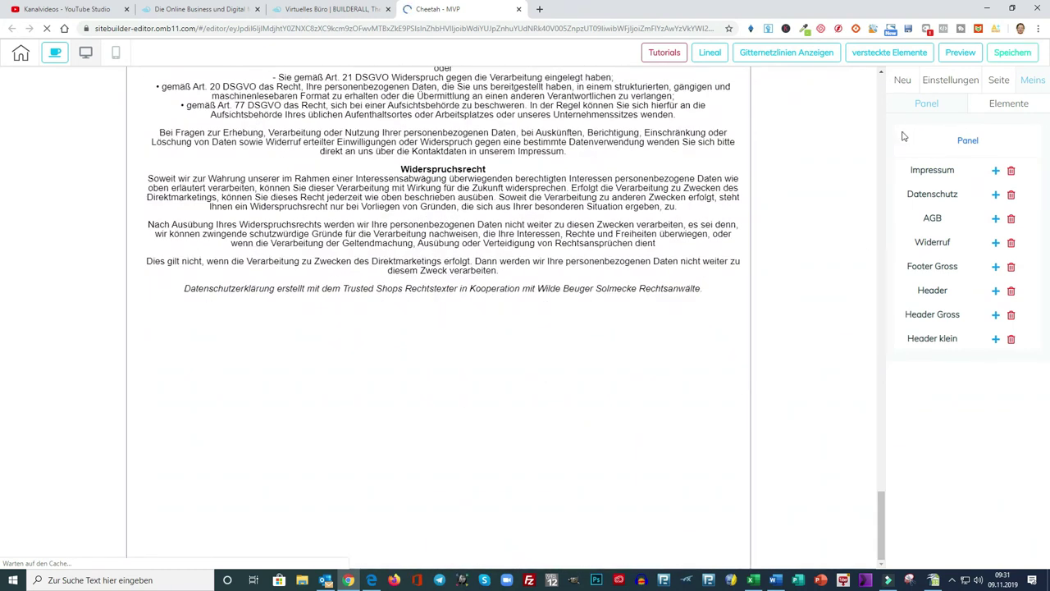
pyautogui.click(898, 79)
pyautogui.click(927, 104)
pyautogui.click(1017, 103)
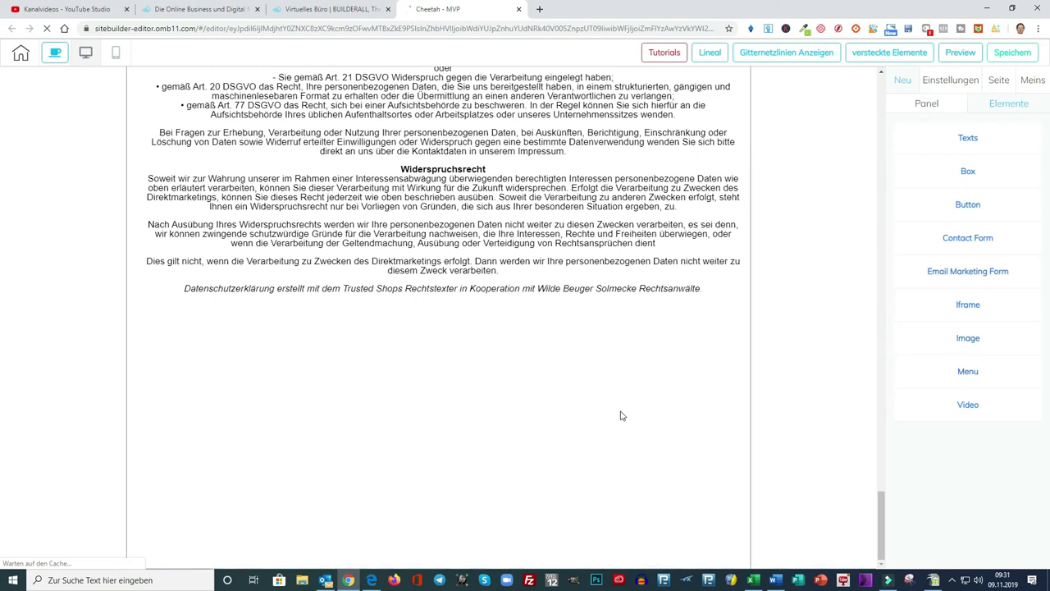
# Save the Datenschutz page with its privacy policy text and publish it.
pyautogui.scroll(6, 589, 418)
pyautogui.moveTo(881, 465); pyautogui.dragTo(884, 74)
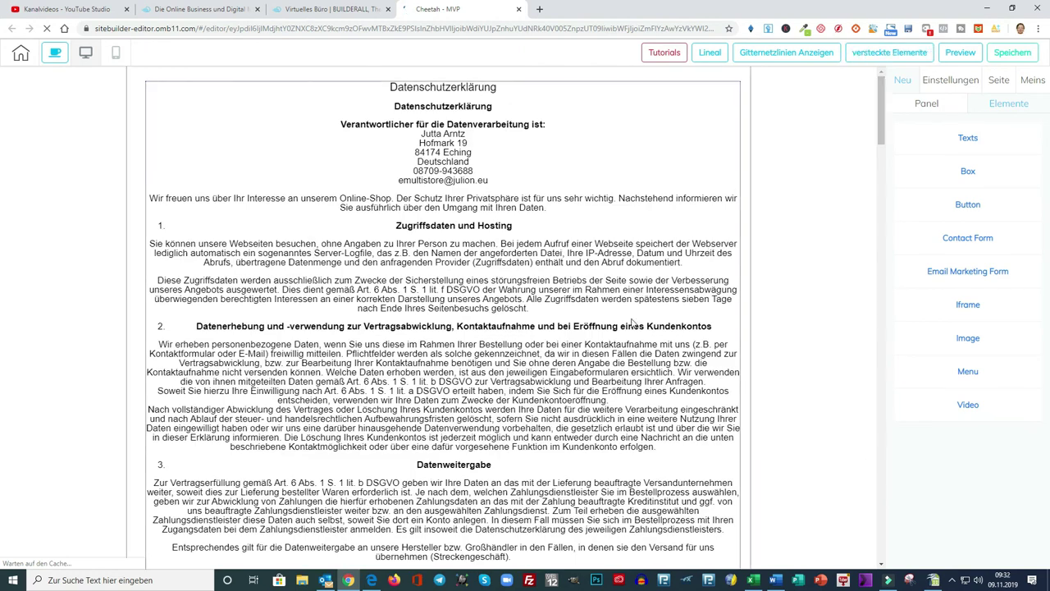
pyautogui.click(1013, 54)
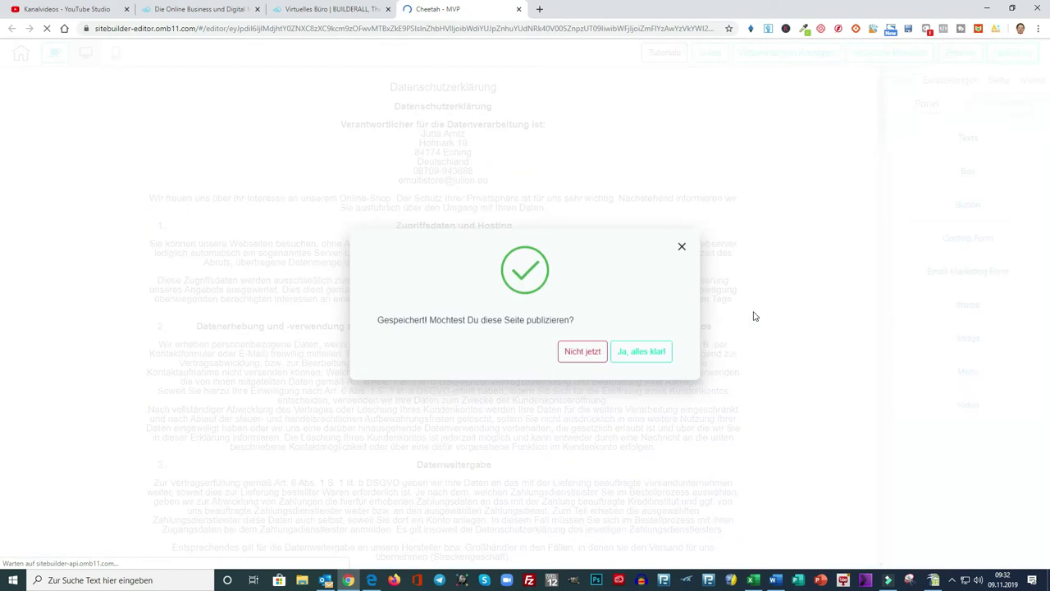
pyautogui.click(652, 356)
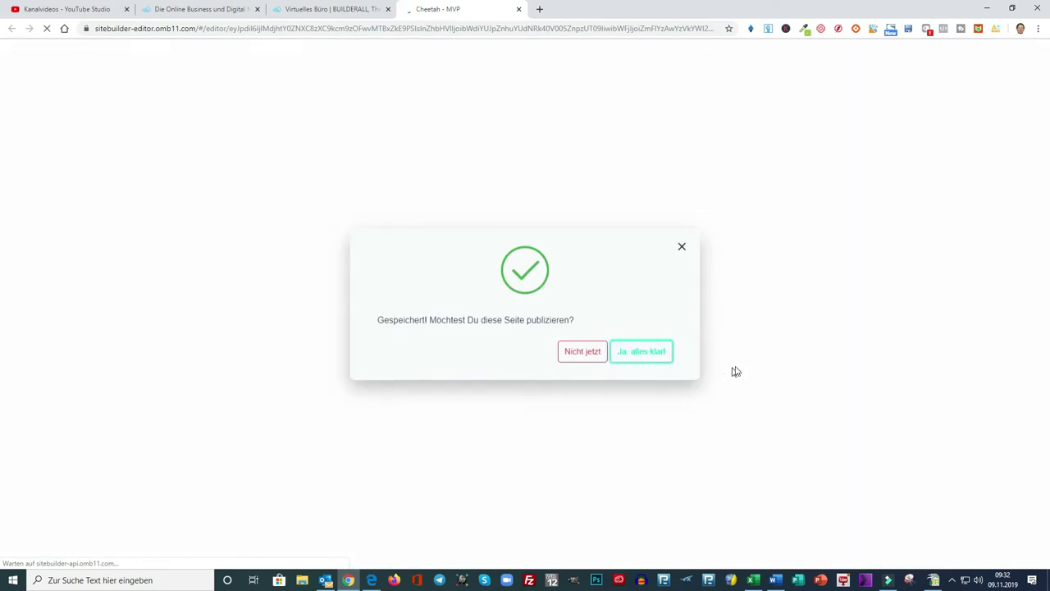
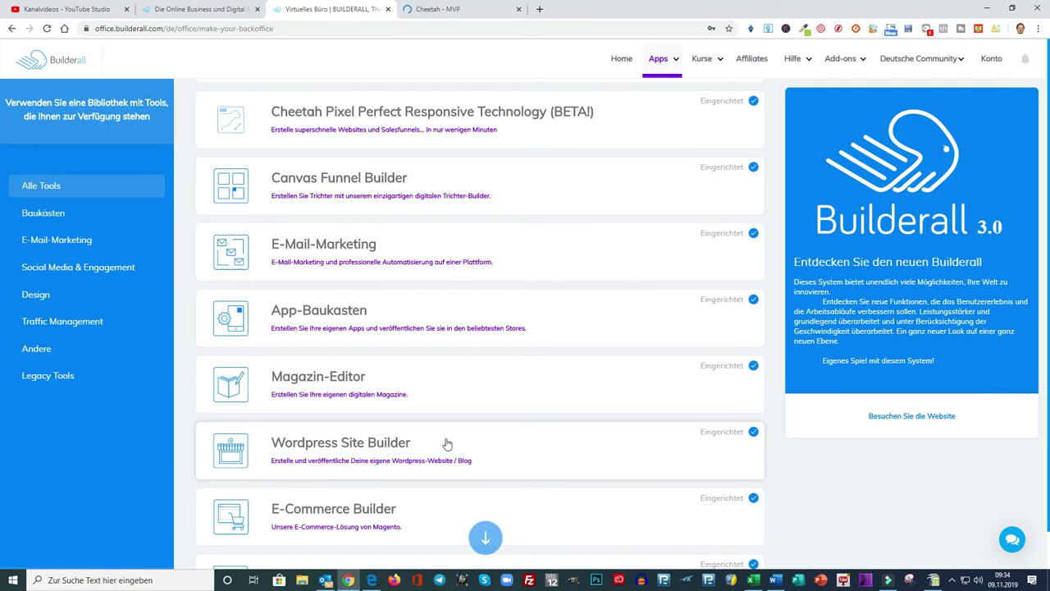
# Examine the full list of available tools in the Builderall office, from the Cheetah builder down to the Marketplace.
pyautogui.scroll(2, 484, 431)
pyautogui.scroll(-3, 509, 420)
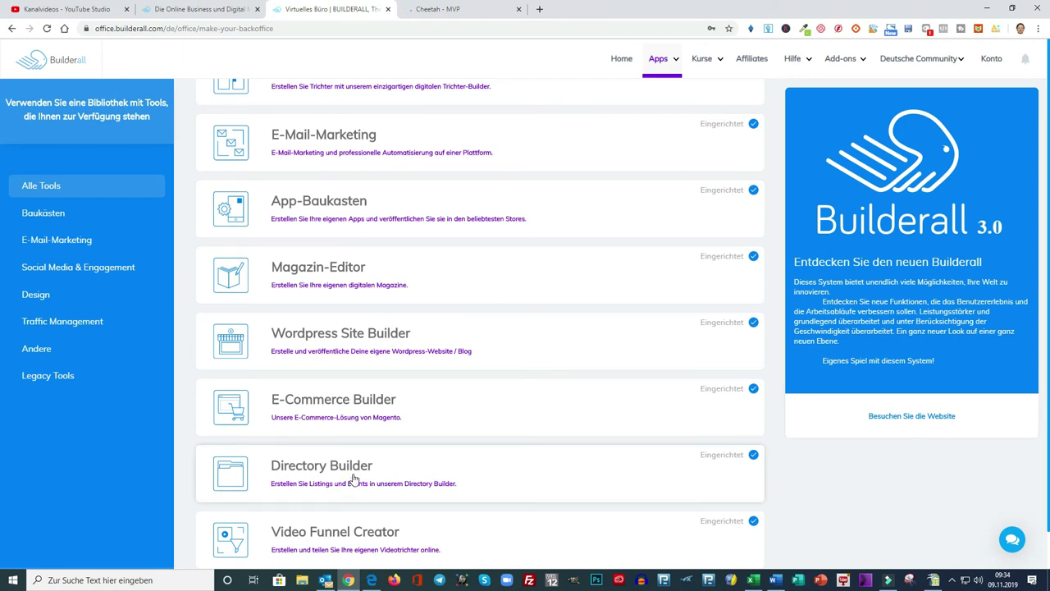
pyautogui.scroll(-2, 416, 470)
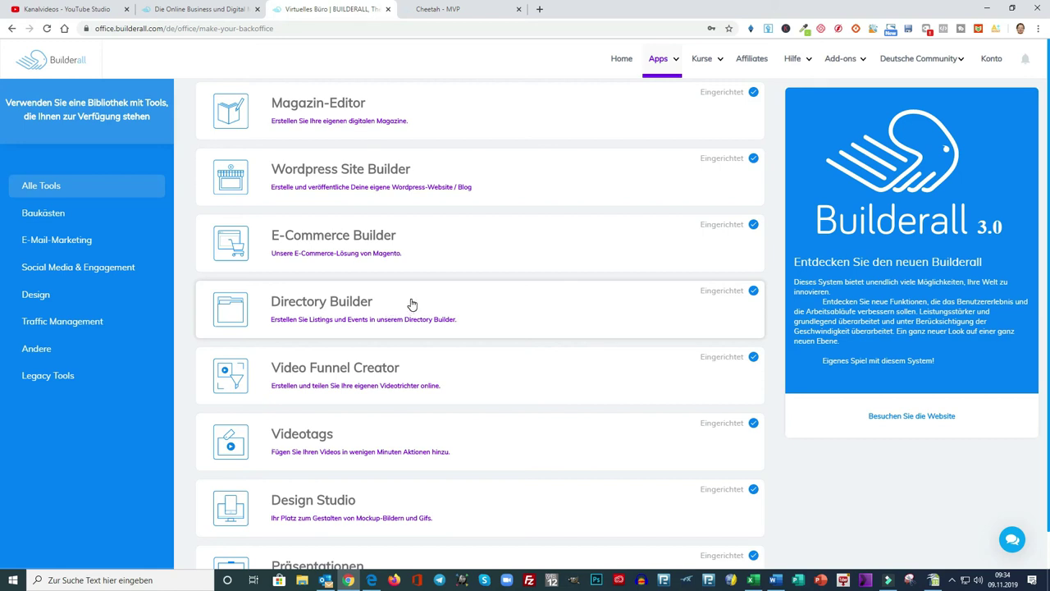
pyautogui.scroll(-1, 358, 365)
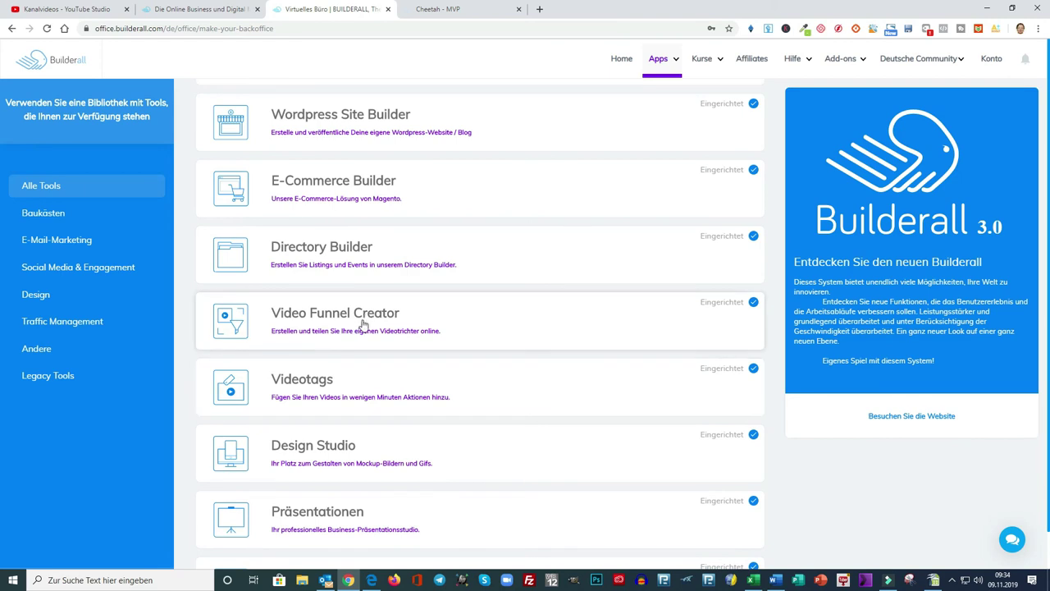
pyautogui.scroll(-2, 385, 320)
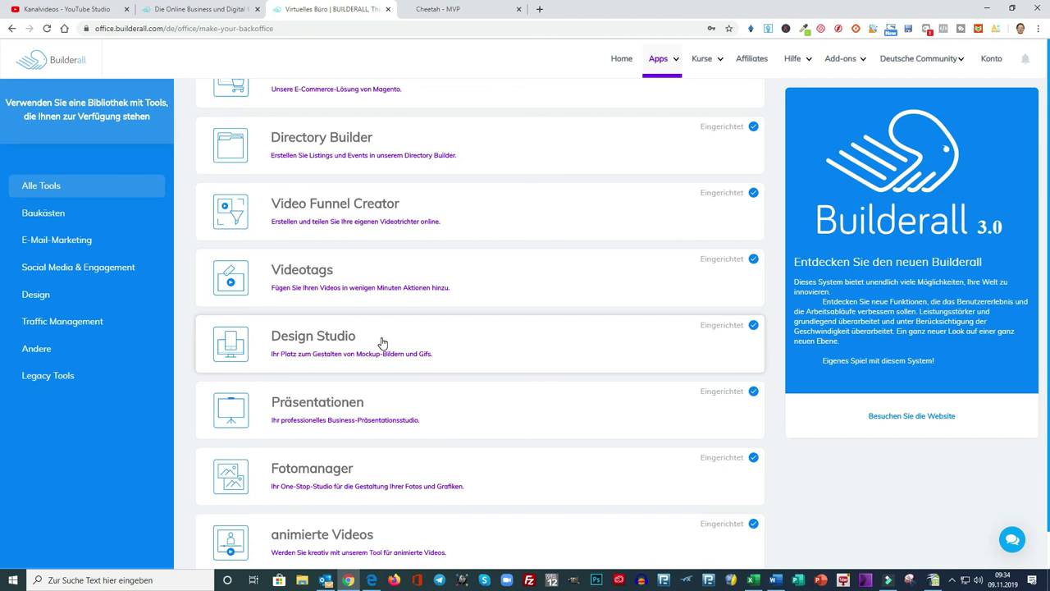
pyautogui.scroll(-2, 381, 343)
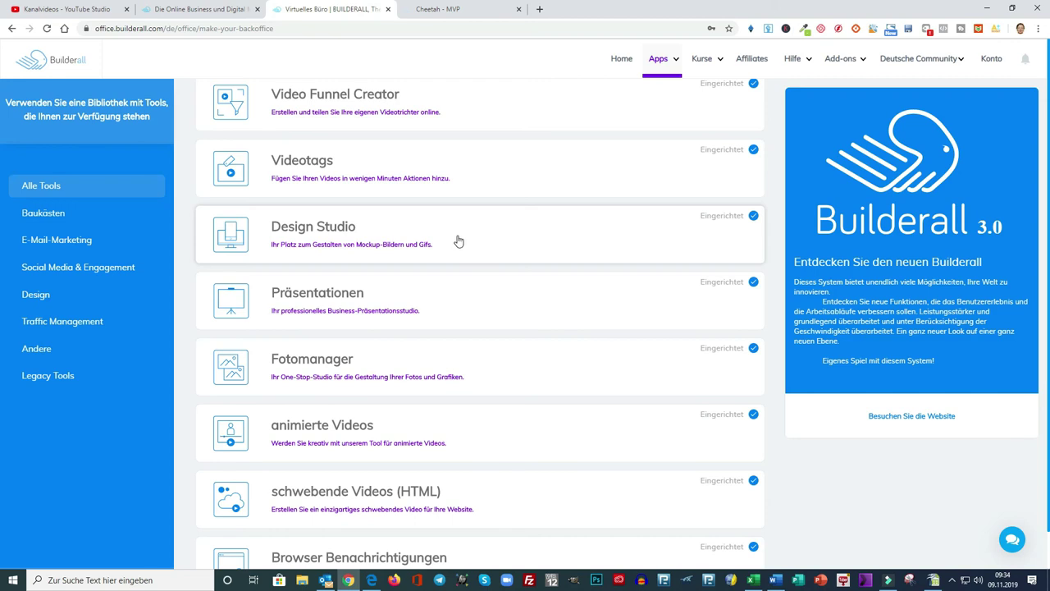
pyautogui.scroll(-2, 458, 262)
pyautogui.scroll(-2, 457, 328)
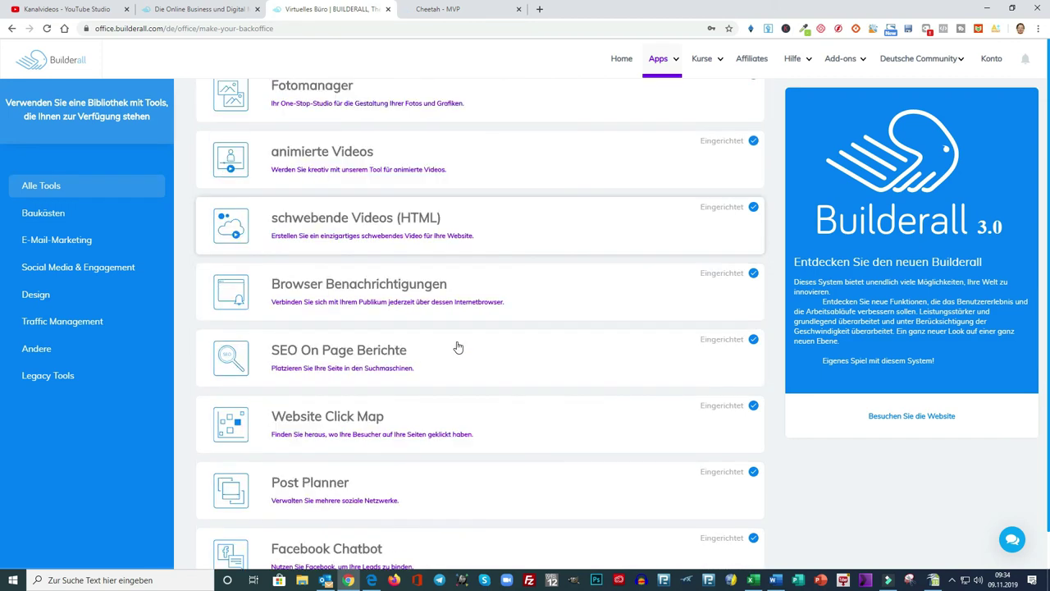
pyautogui.scroll(-2, 456, 350)
pyautogui.scroll(-2, 456, 350)
pyautogui.scroll(-1, 471, 352)
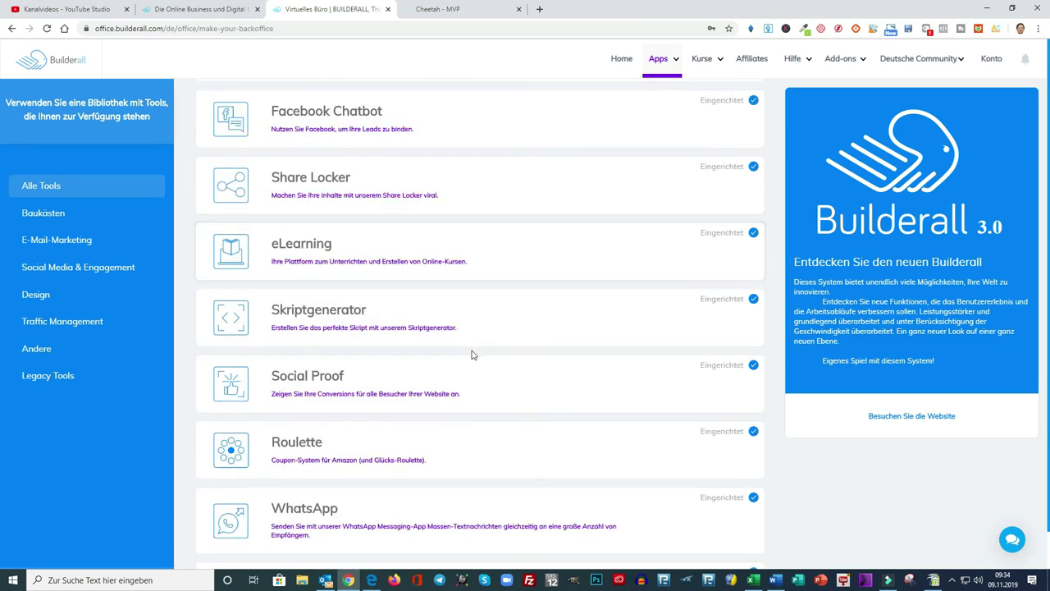
pyautogui.scroll(-1, 472, 355)
pyautogui.scroll(-2, 478, 353)
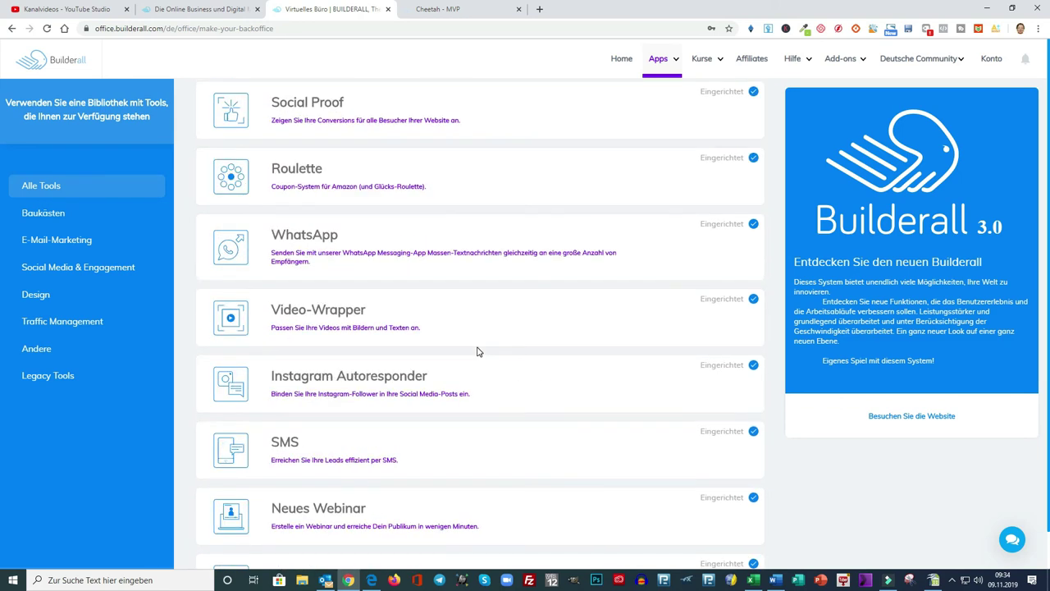
pyautogui.scroll(-2, 480, 350)
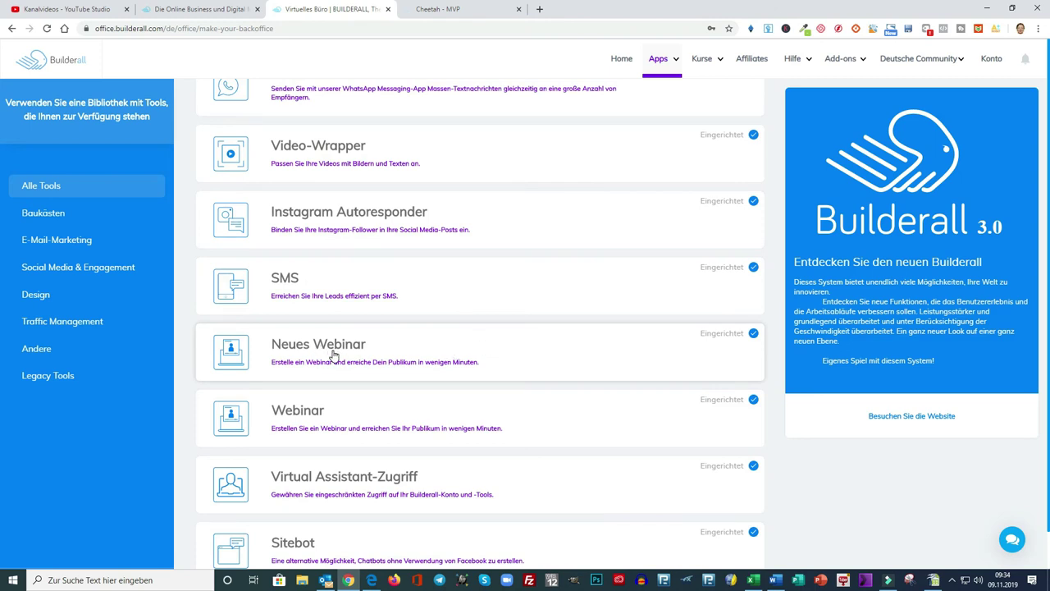
pyautogui.scroll(-1, 421, 356)
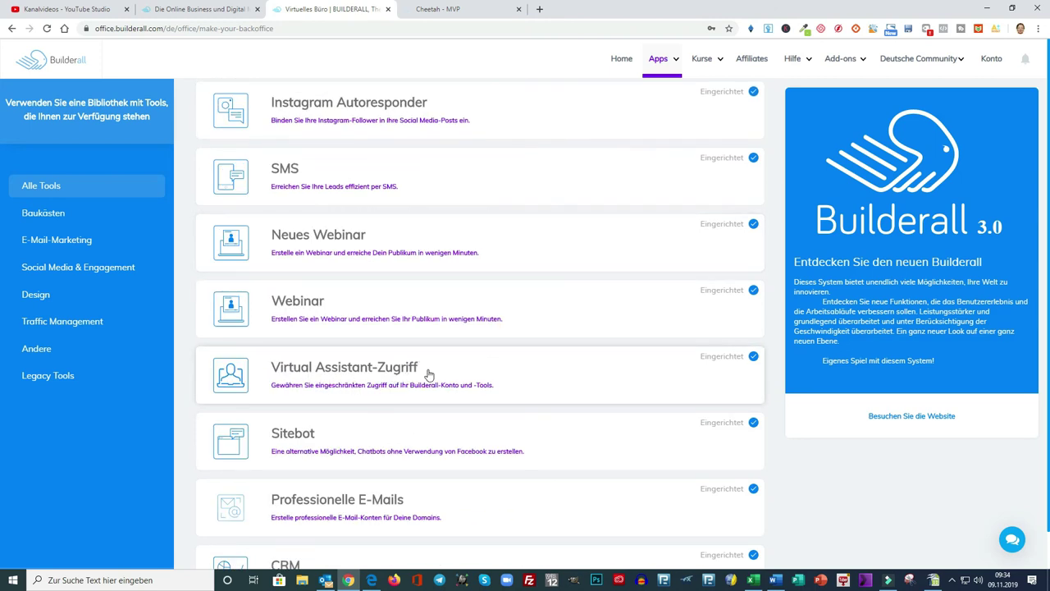
pyautogui.scroll(-2, 461, 371)
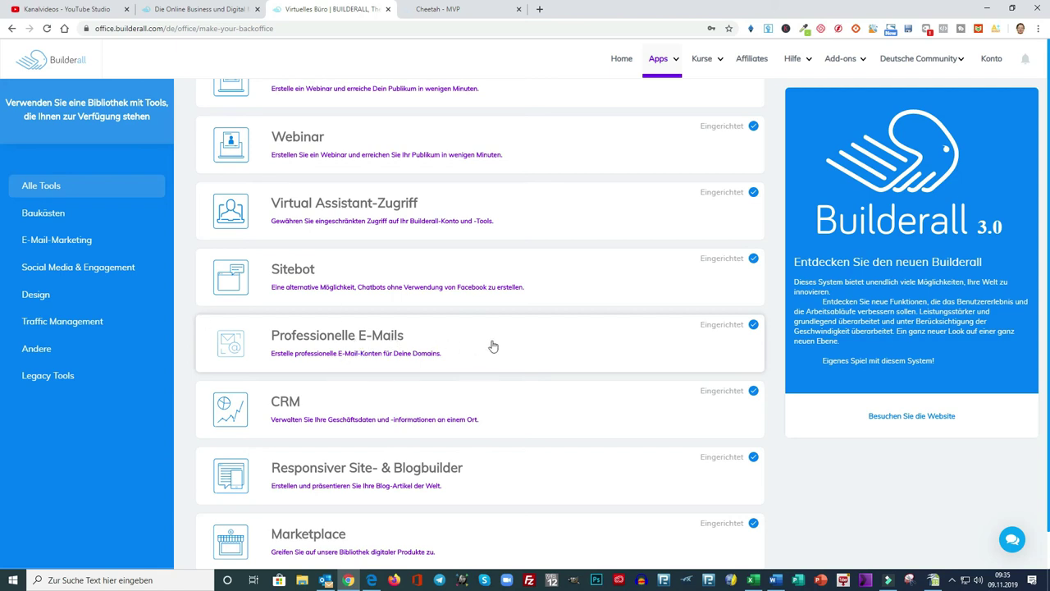
pyautogui.scroll(-1, 493, 349)
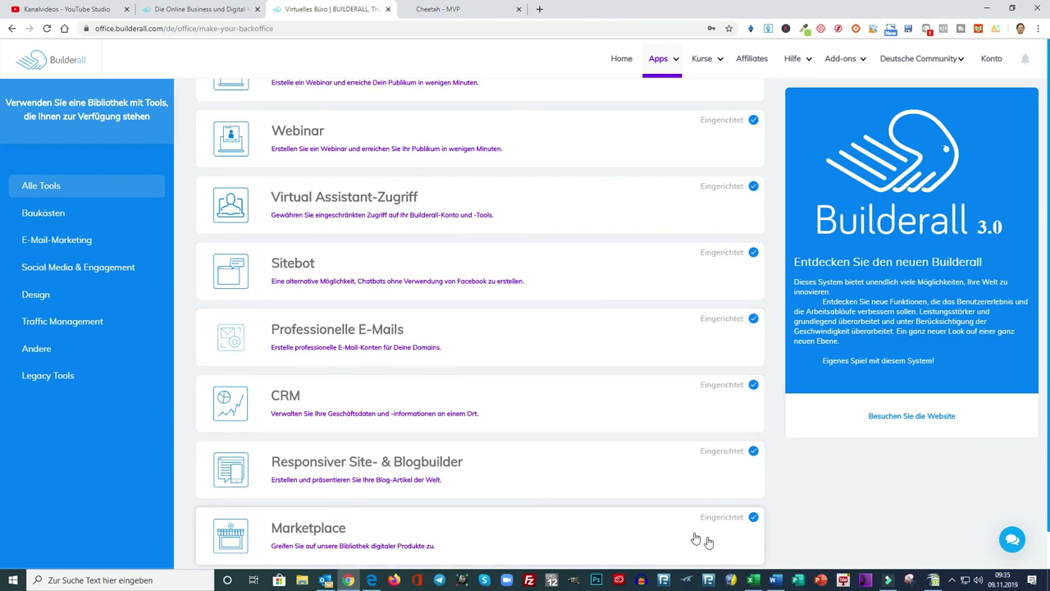
pyautogui.scroll(-1, 736, 538)
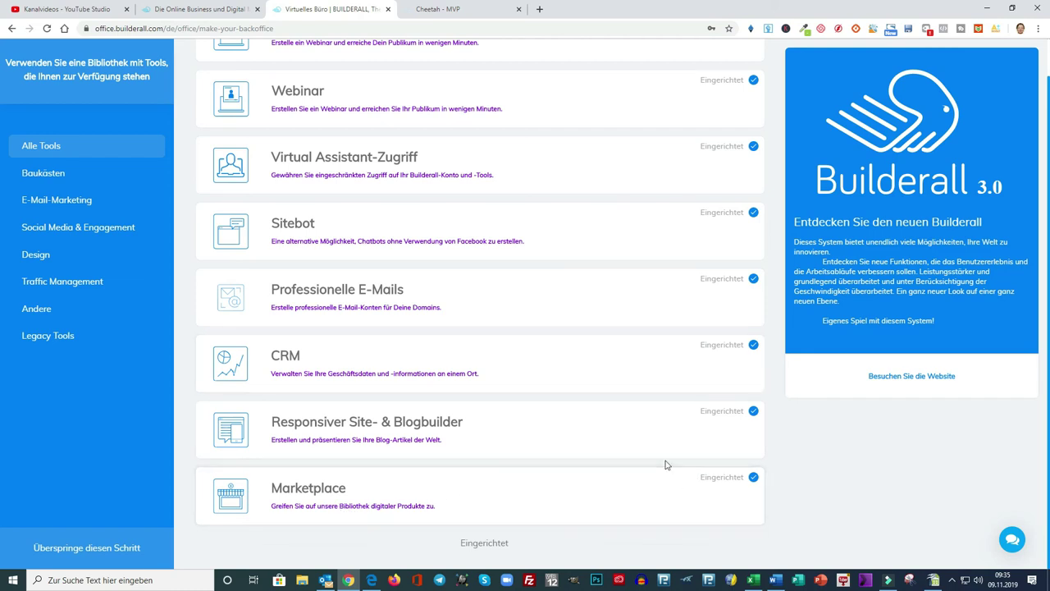
# View the descriptions of the Marketplace and the Responsiver Site- & Blogbuilder tools.
pyautogui.click(753, 476)
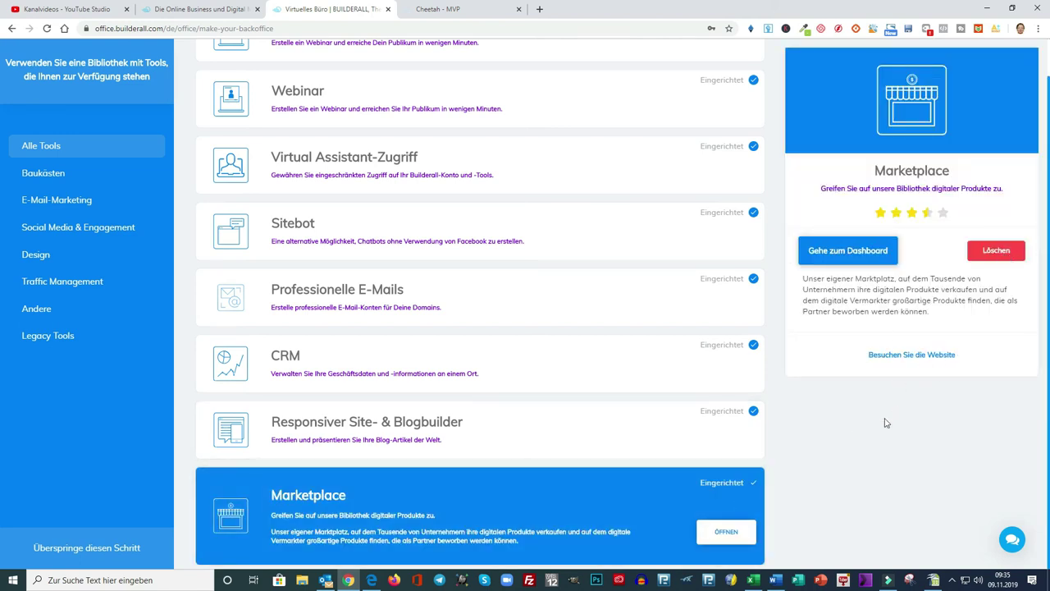
pyautogui.click(632, 436)
pyautogui.scroll(-2, 735, 472)
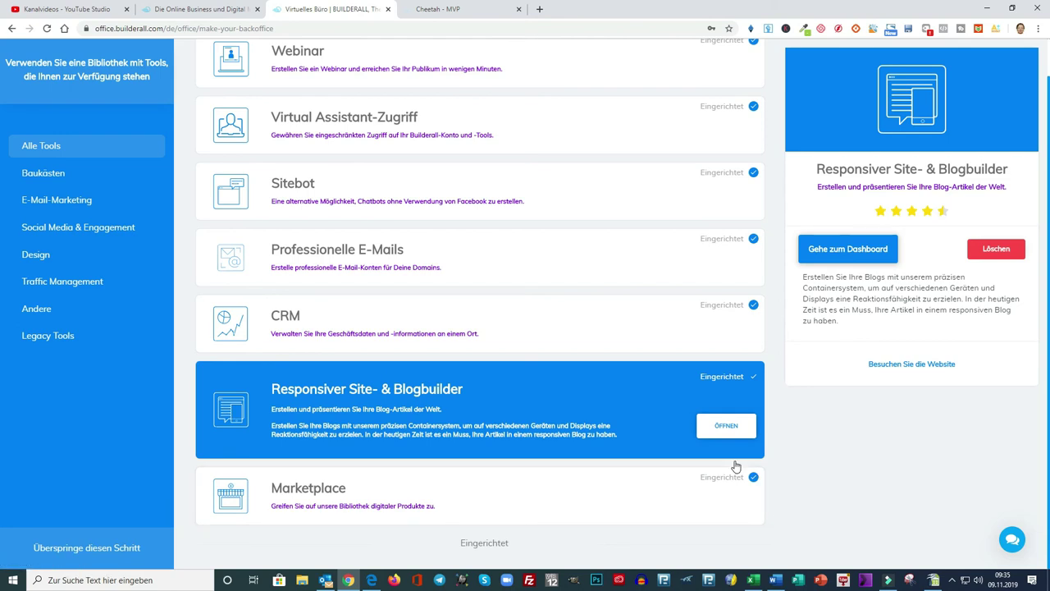
# Return from the Builderall tool list to the Cheetah editor, leave the Datenschutz page and go to the overview of all websites.
pyautogui.scroll(7, 656, 451)
pyautogui.scroll(15, 657, 452)
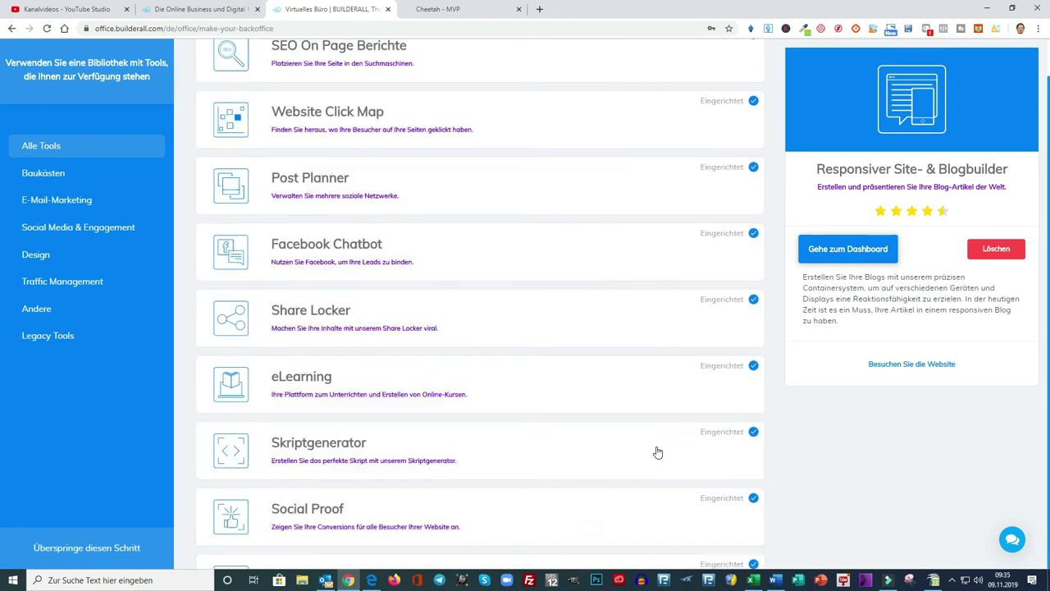
pyautogui.scroll(1, 657, 452)
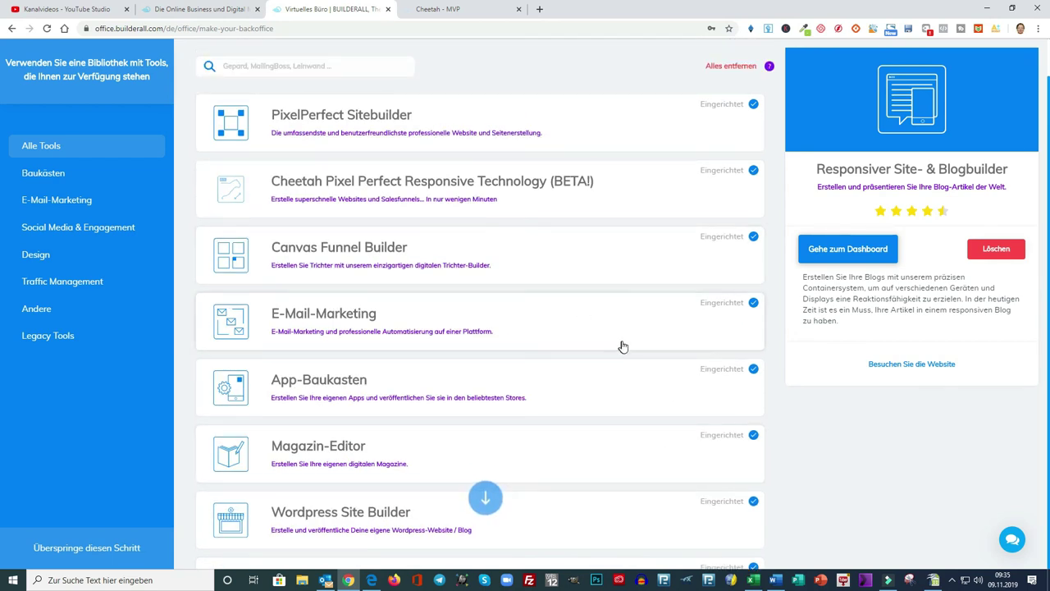
pyautogui.click(460, 9)
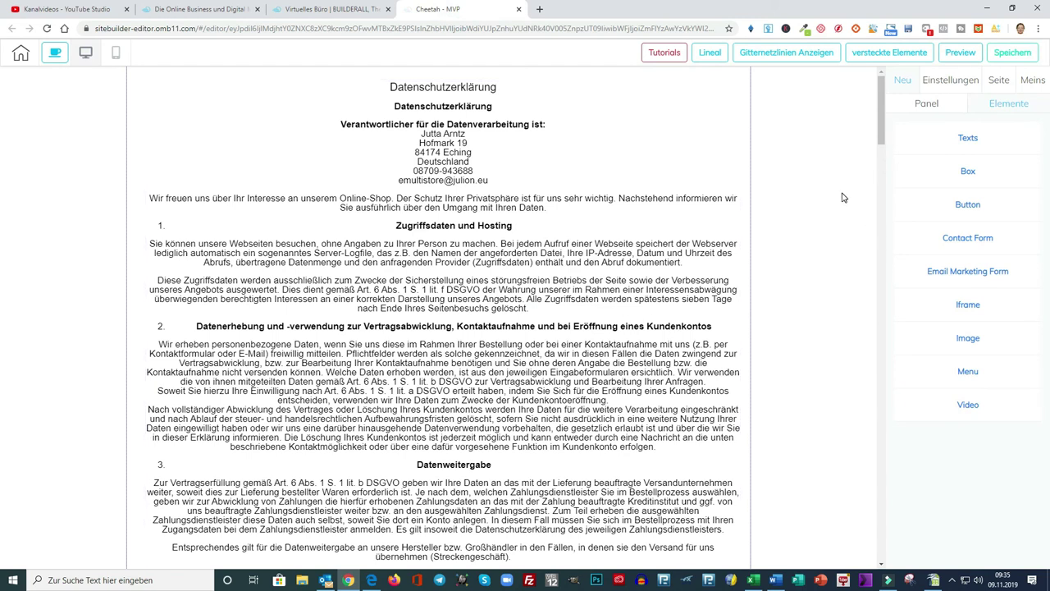
pyautogui.click(18, 55)
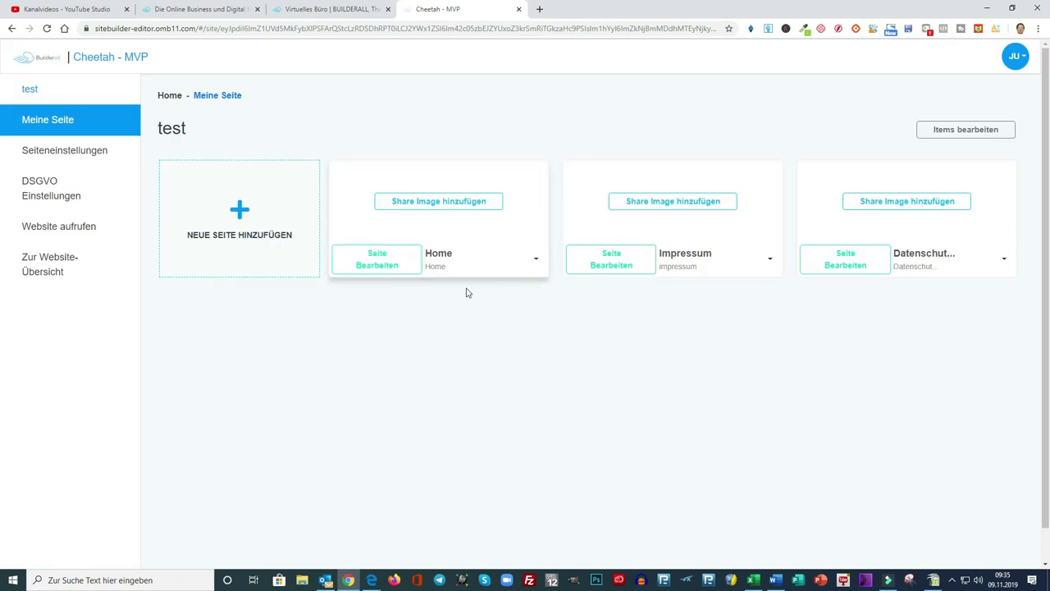
pyautogui.click(536, 263)
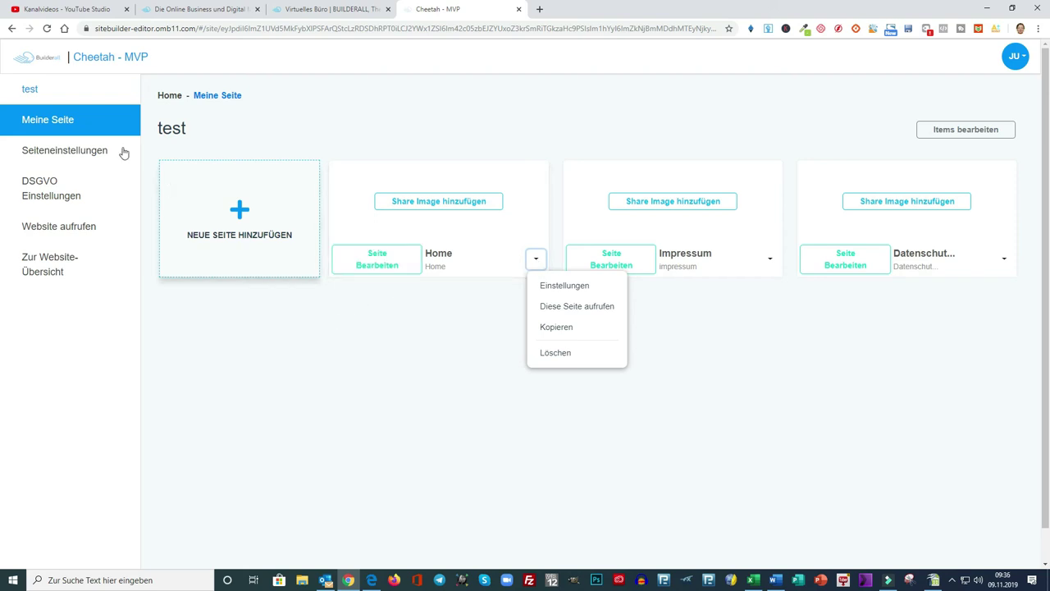
pyautogui.click(30, 91)
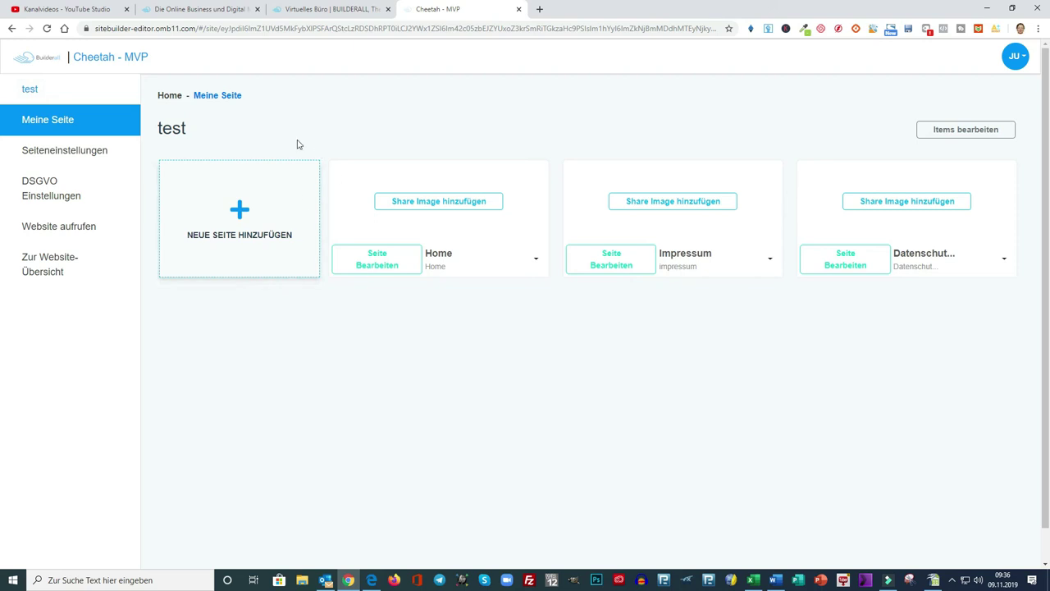
pyautogui.click(166, 96)
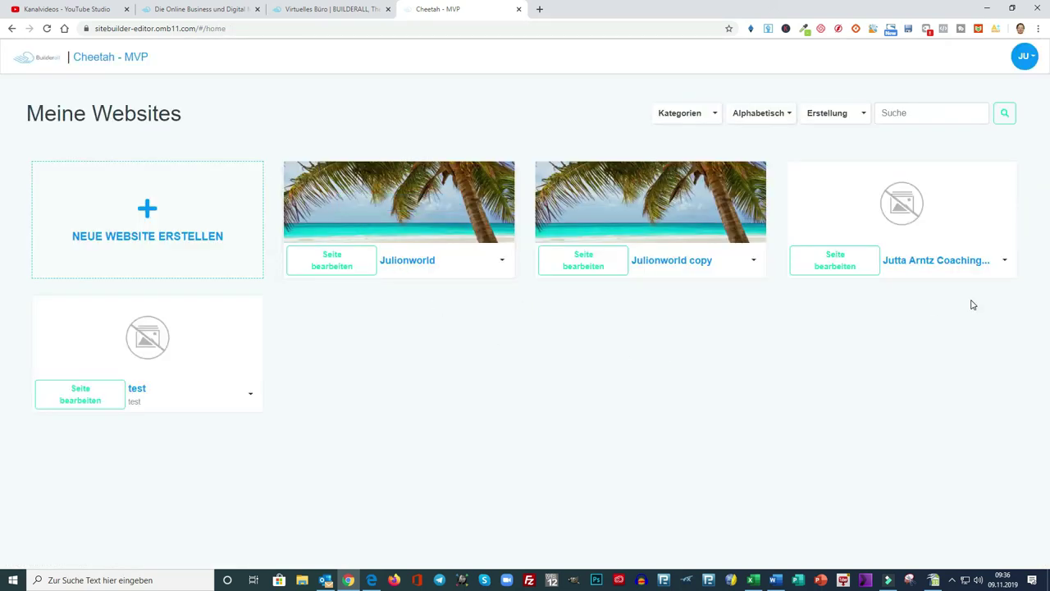
# Connect the domain squeeze.julionworld.com to the test website and confirm the connection.
pyautogui.moveTo(144, 351)
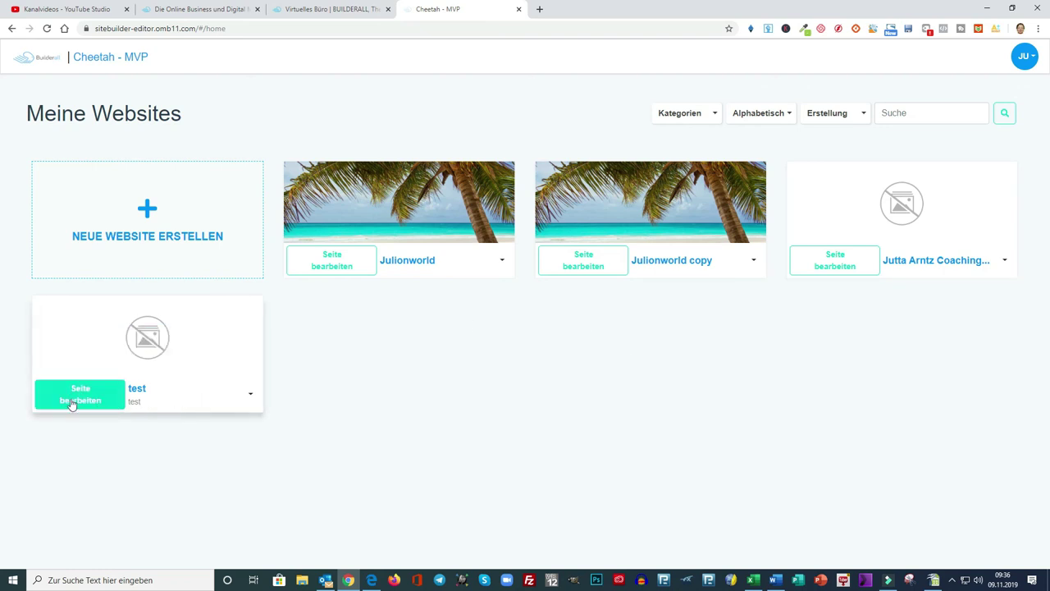
pyautogui.click(250, 394)
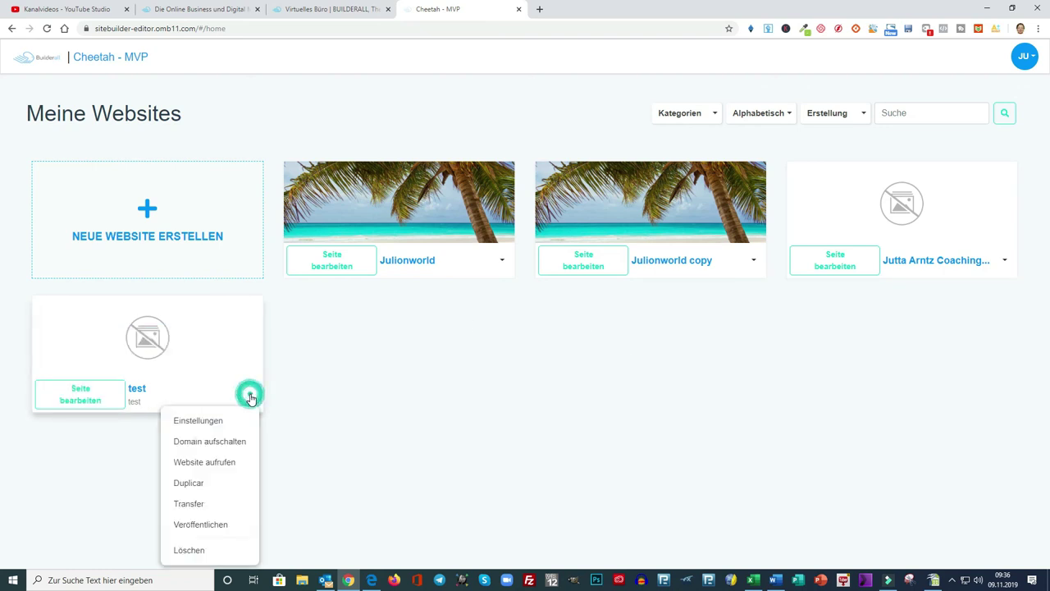
pyautogui.click(208, 443)
pyautogui.click(397, 302)
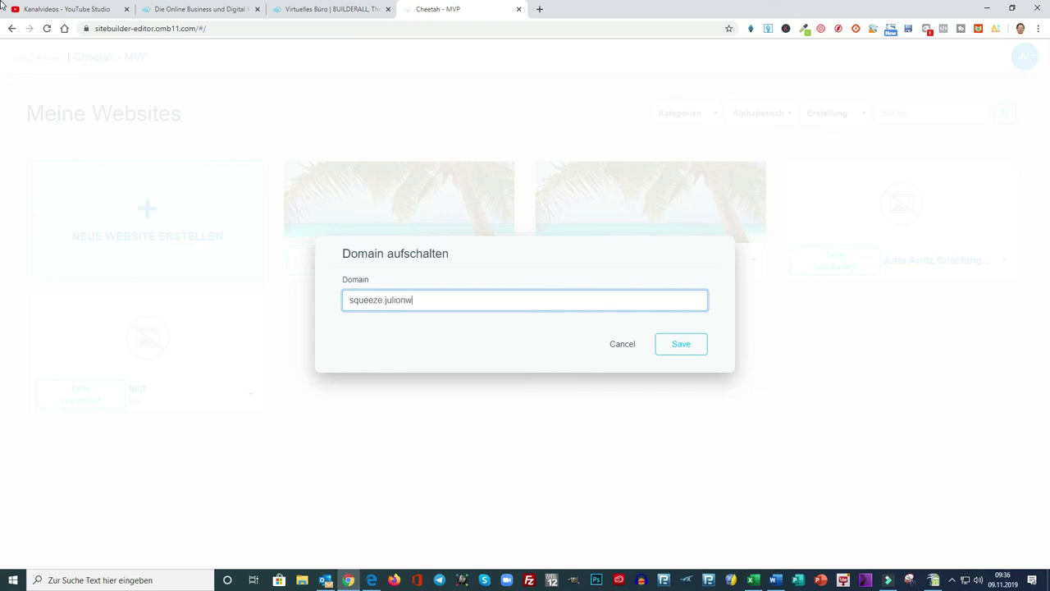
pyautogui.write('d.com')
pyautogui.click(681, 348)
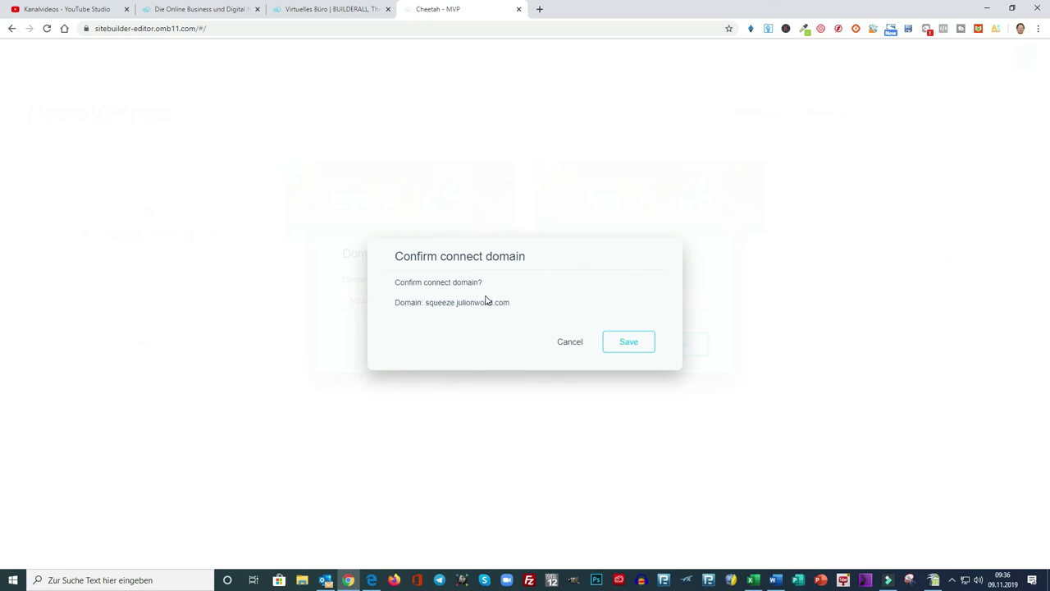
pyautogui.click(632, 345)
pyautogui.click(629, 344)
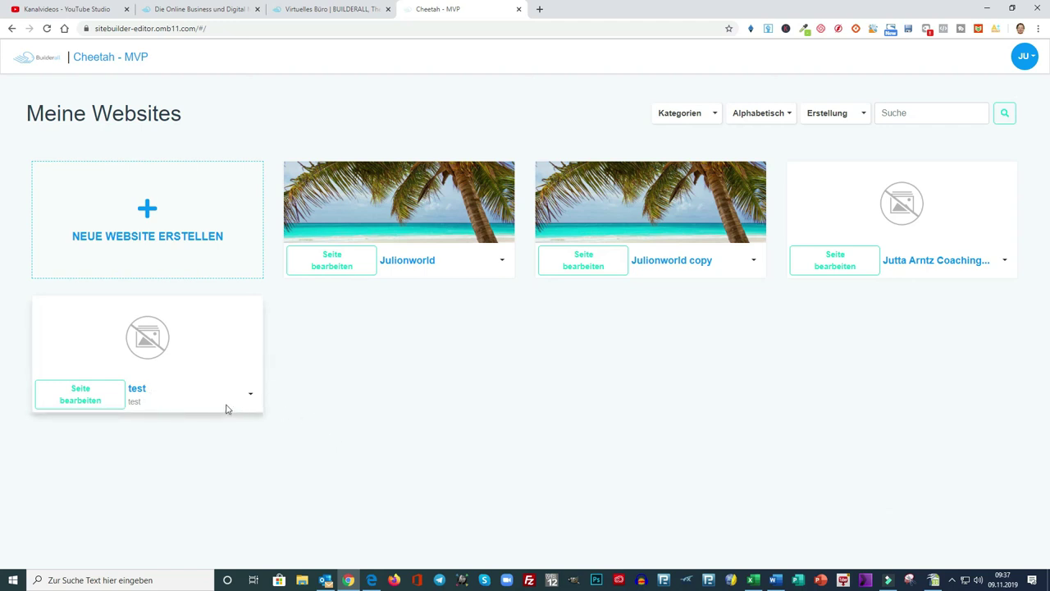
# Clear the Url field in the test website's general settings and save them.
pyautogui.click(250, 395)
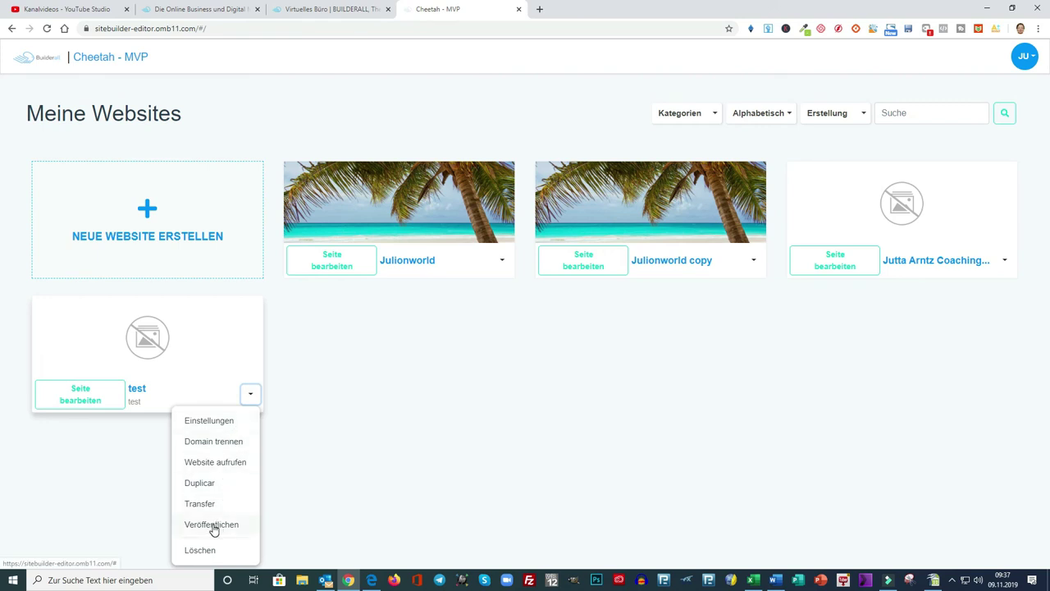
pyautogui.click(207, 424)
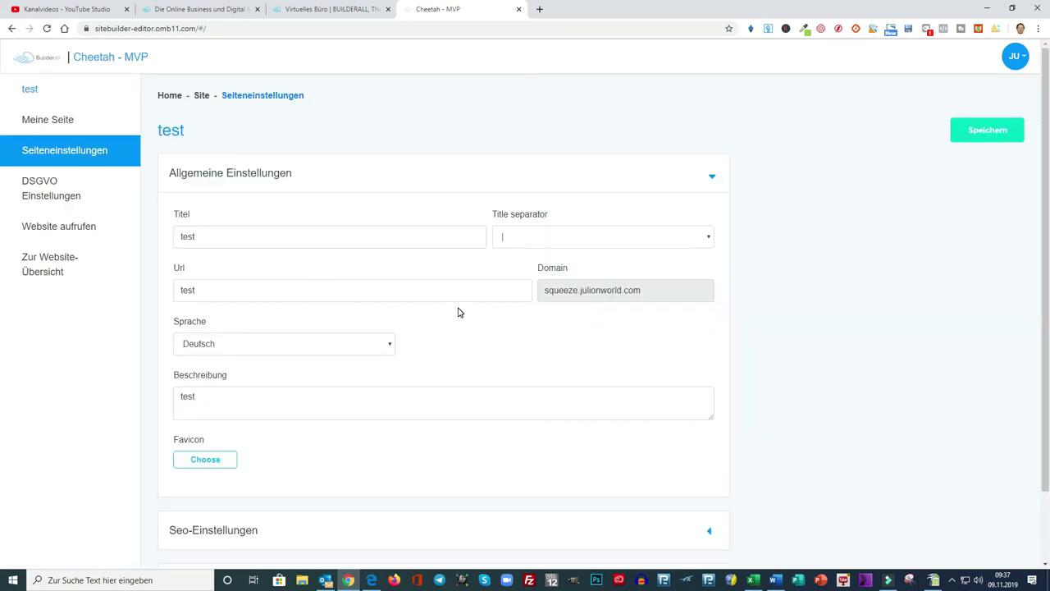
pyautogui.scroll(-1, 459, 312)
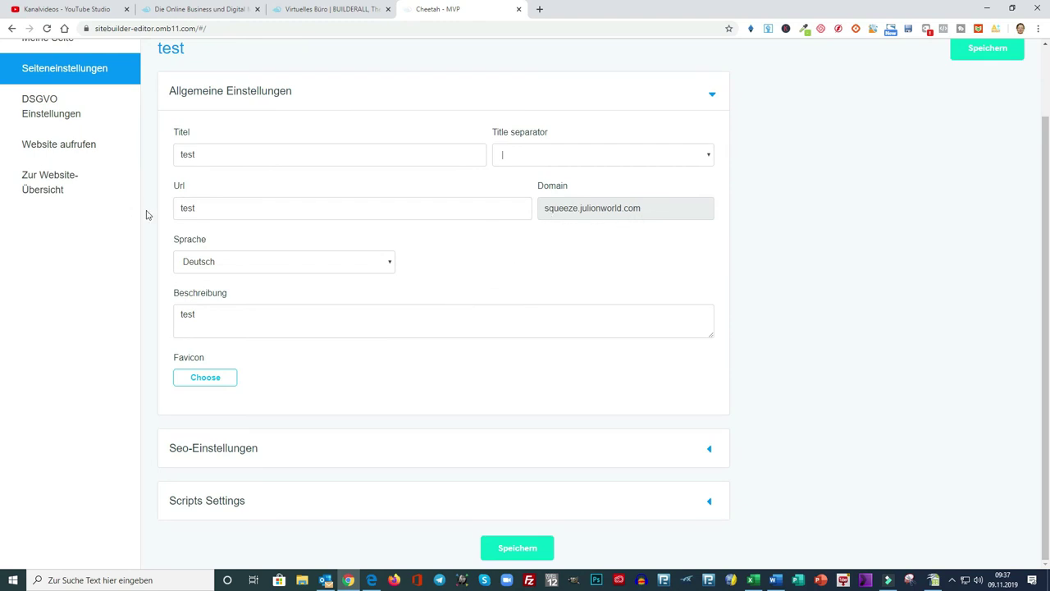
pyautogui.moveTo(197, 207); pyautogui.dragTo(158, 207)
pyautogui.press('BackSpace')
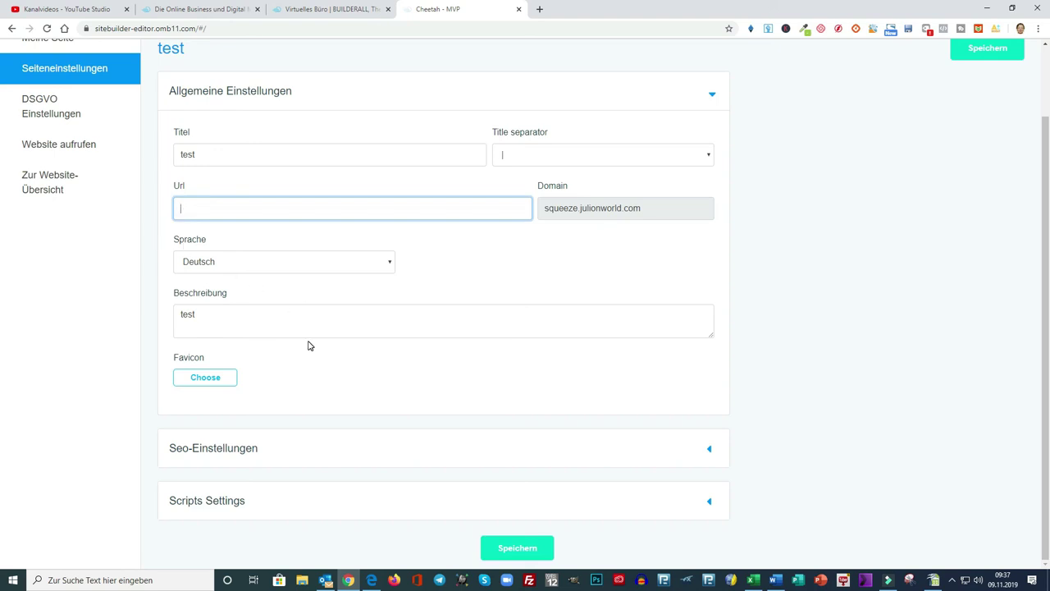
pyautogui.scroll(1, 254, 322)
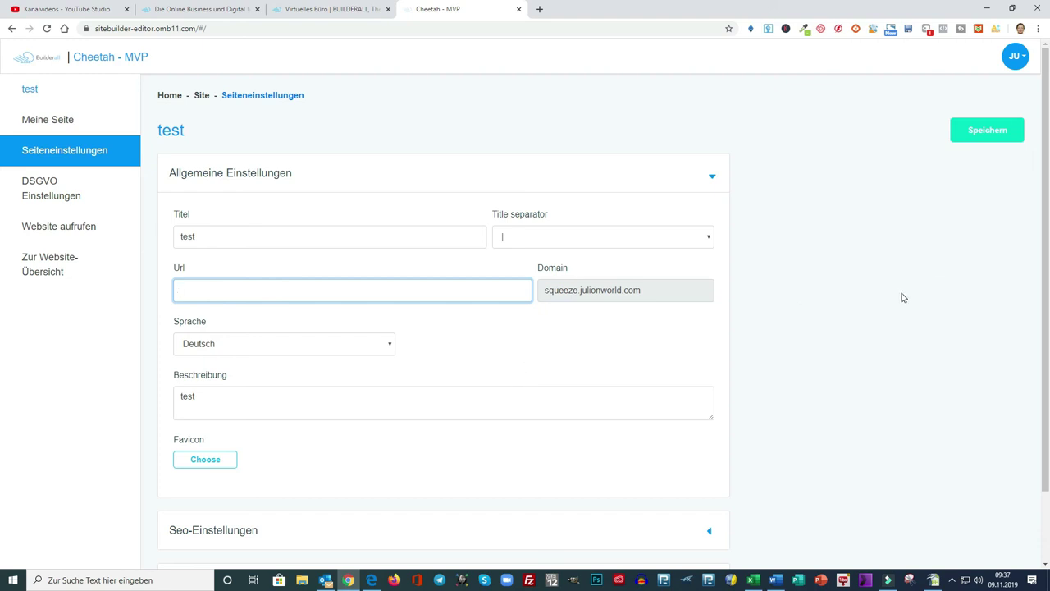
pyautogui.click(995, 129)
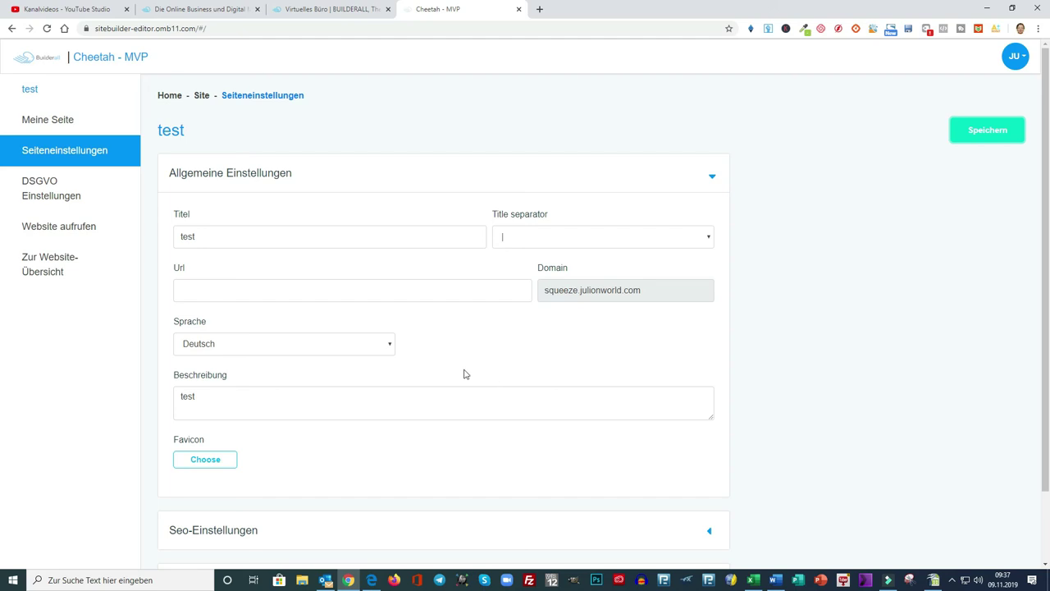
pyautogui.scroll(-1, 462, 370)
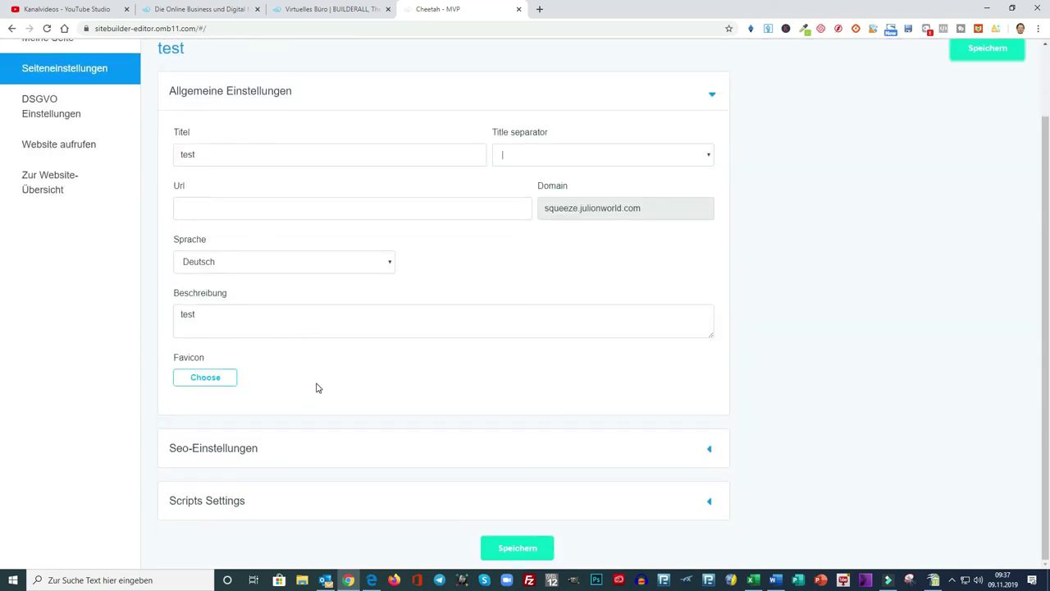
pyautogui.scroll(1, 598, 394)
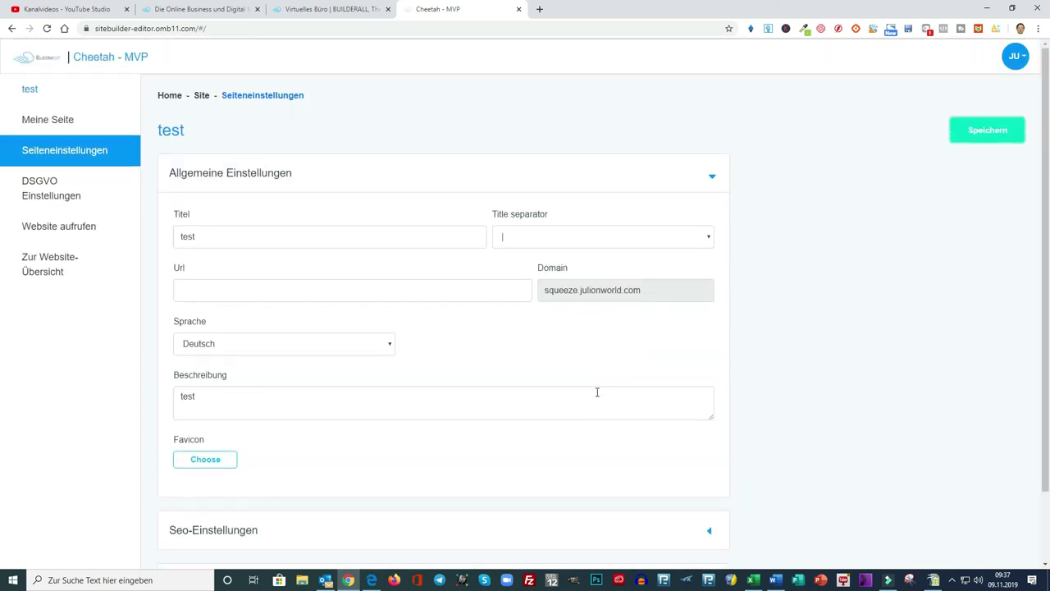